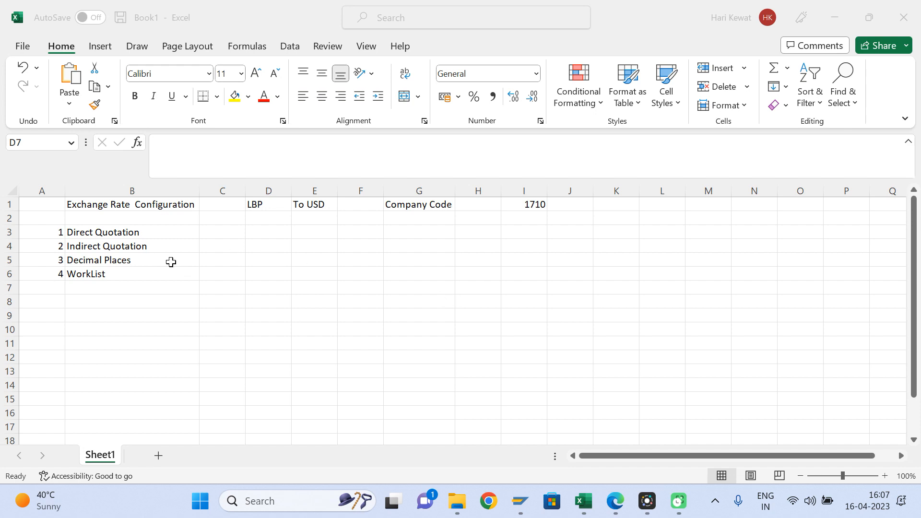
Step: Review the exchange rate configuration title and the topics listed below it, from Direct Quotation to WorkList
{"action": "left_click", "coordinate": [142, 205]}
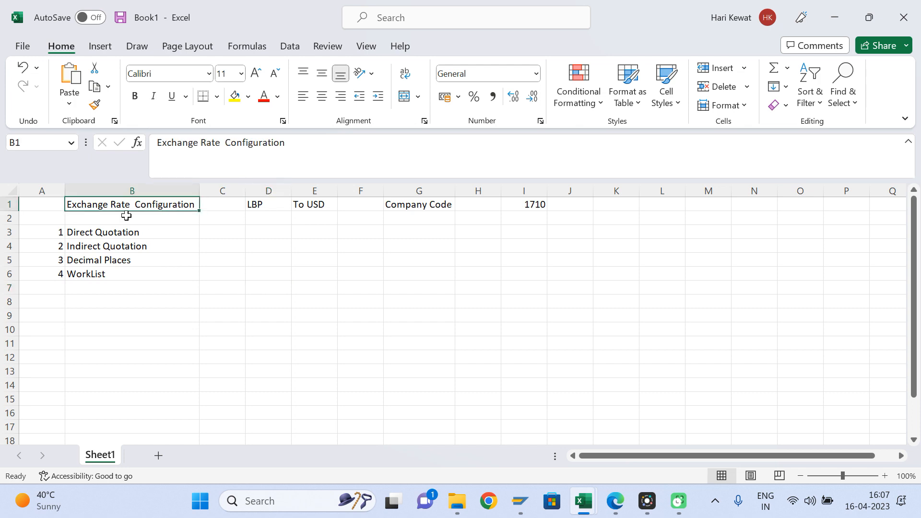
{"action": "left_click", "coordinate": [92, 232]}
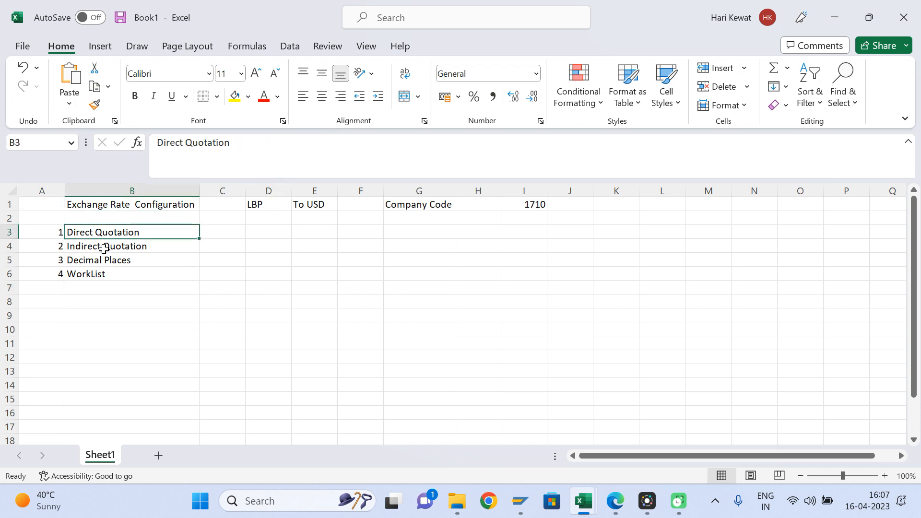
{"action": "left_click", "coordinate": [106, 247]}
{"action": "left_click", "coordinate": [104, 259]}
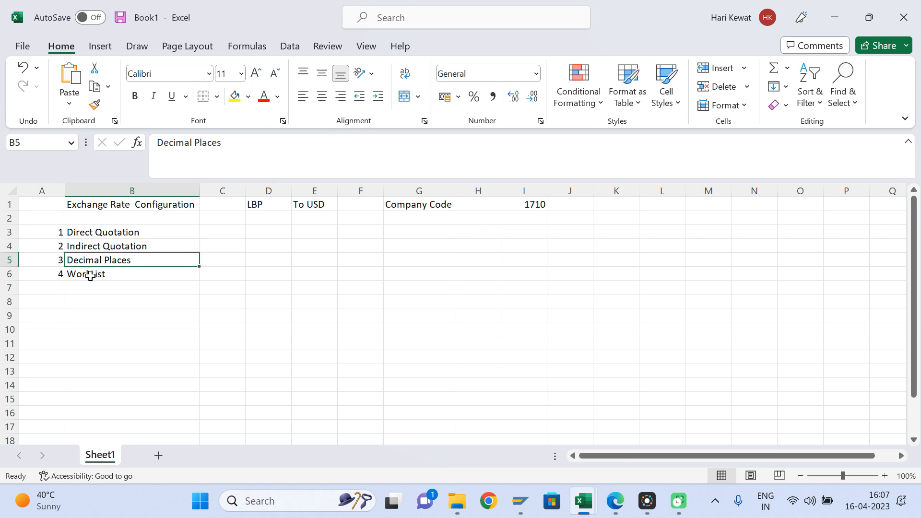
{"action": "left_click", "coordinate": [90, 276]}
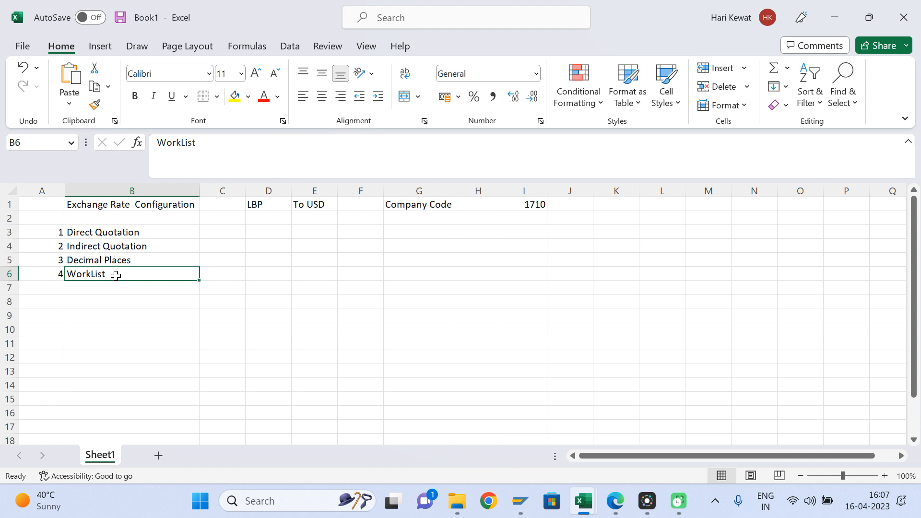
Step: Enter the heading "Direct Quotation" in cell F4
{"action": "left_click", "coordinate": [126, 245]}
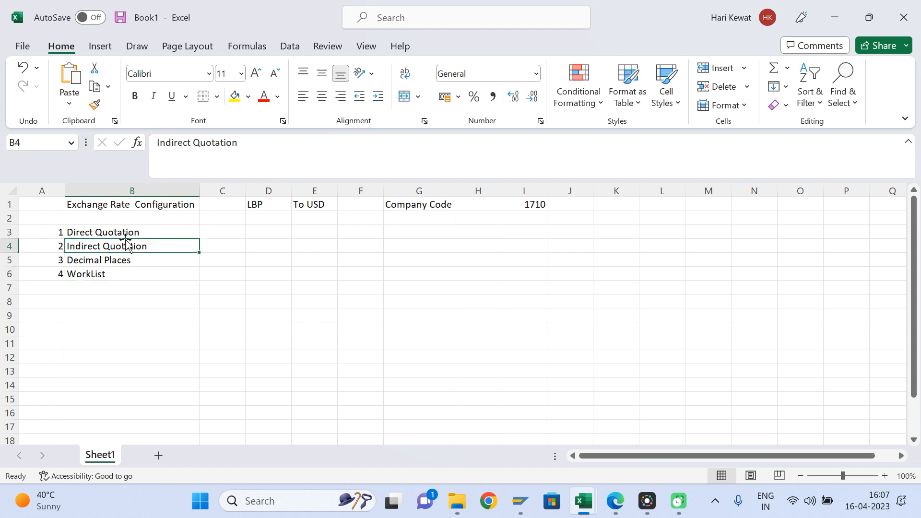
{"action": "key", "text": "Right"}
{"action": "key", "text": "Right"}
{"action": "key", "text": "Right"}
{"action": "key", "text": "Right"}
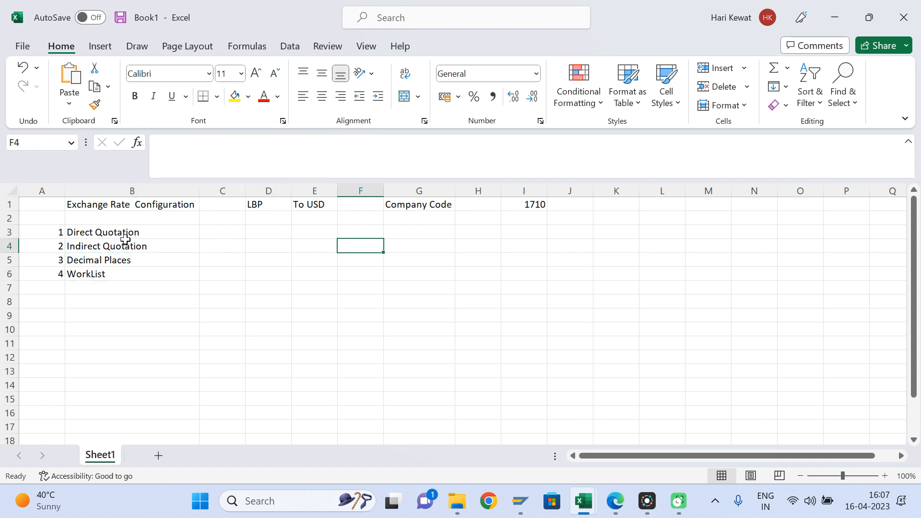
{"action": "type", "text": "Dire"}
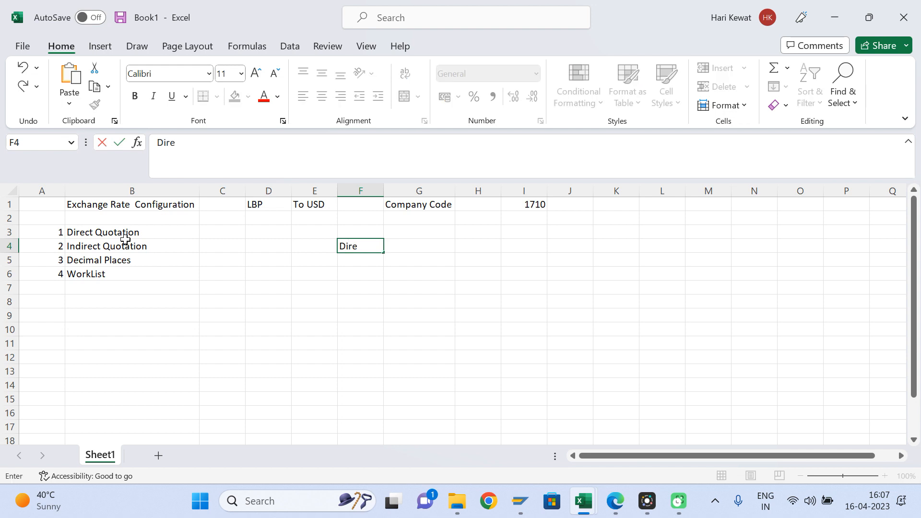
{"action": "type", "text": "ct Quotation"}
{"action": "key", "text": "Right"}
Step: Enter the heading "Indirect Quotation" in cell I4 and autofit the width of column F
{"action": "key", "text": "Right"}
{"action": "key", "text": "Right"}
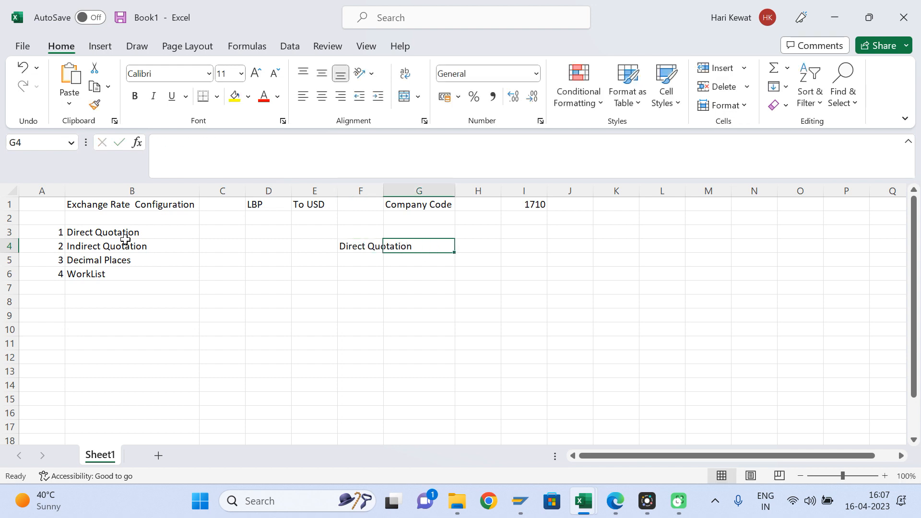
{"action": "type", "text": "Indirec"}
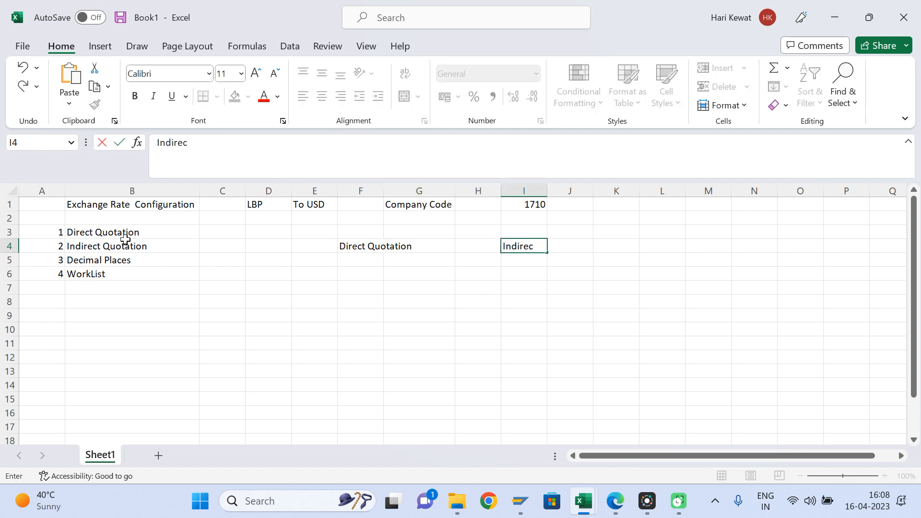
{"action": "type", "text": "t Quotation"}
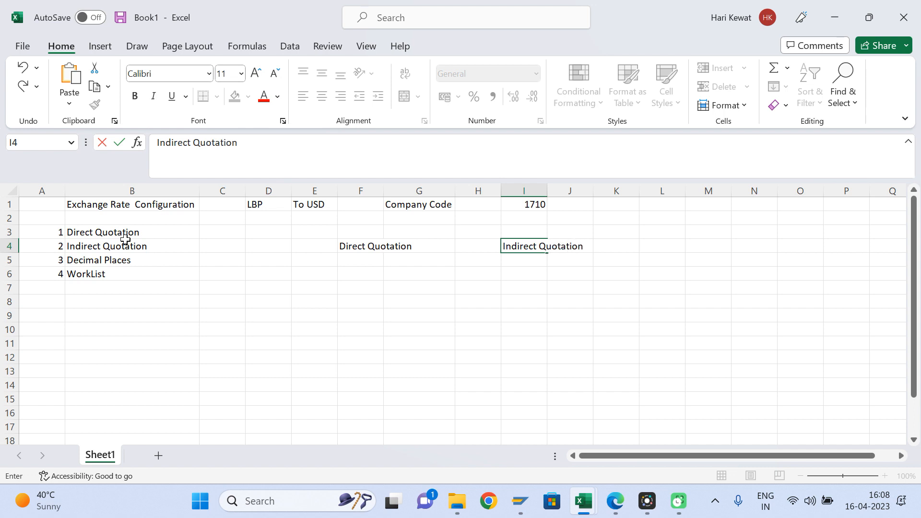
{"action": "key", "text": "Return"}
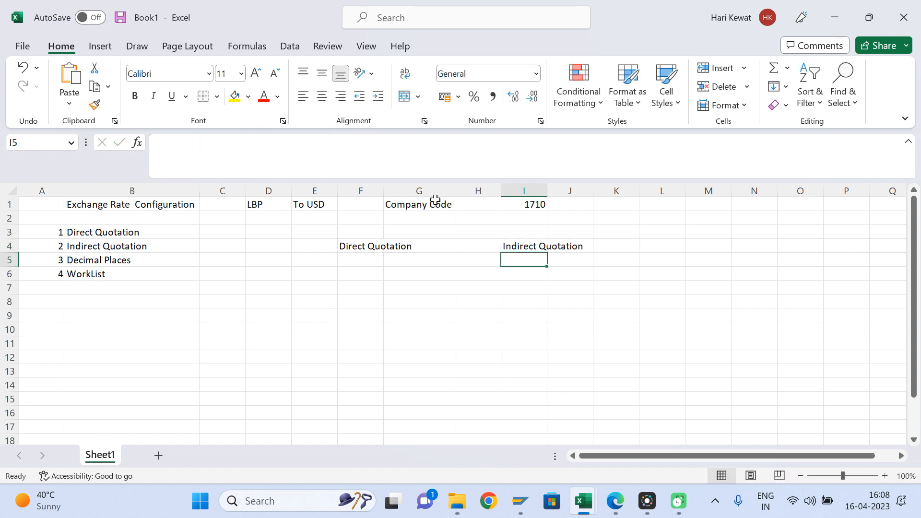
{"action": "double_click", "coordinate": [384, 186]}
Step: Enter the company code 1710 in cell C7, below the topic list
{"action": "left_click", "coordinate": [307, 300]}
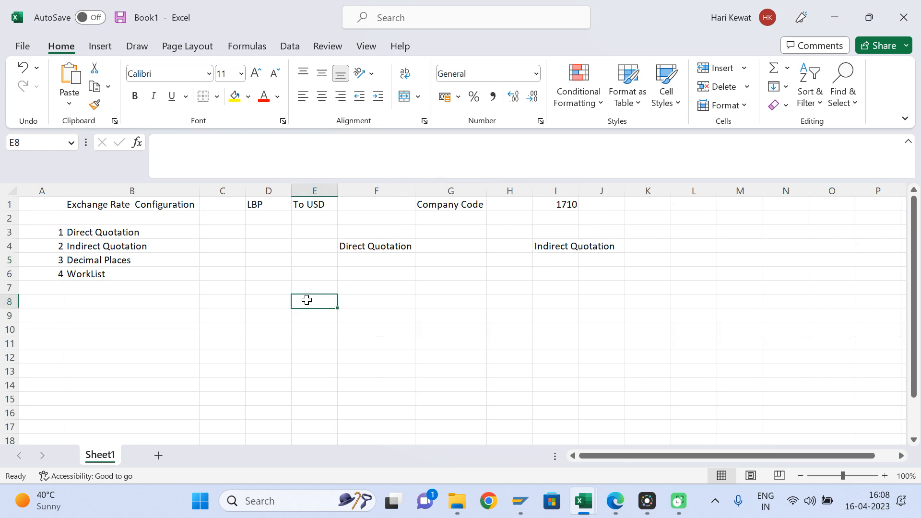
{"action": "key", "text": "Up"}
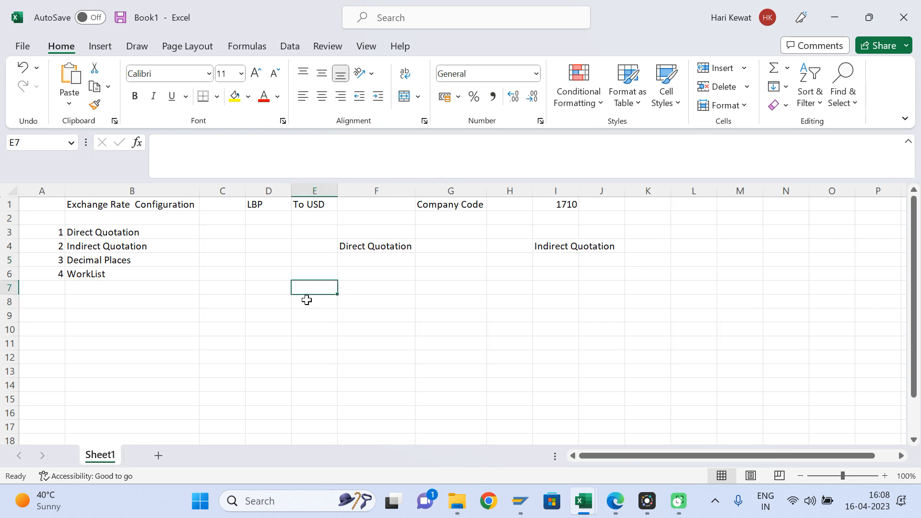
{"action": "key", "text": "Left"}
{"action": "key", "text": "Left"}
{"action": "type", "text": "1710"}
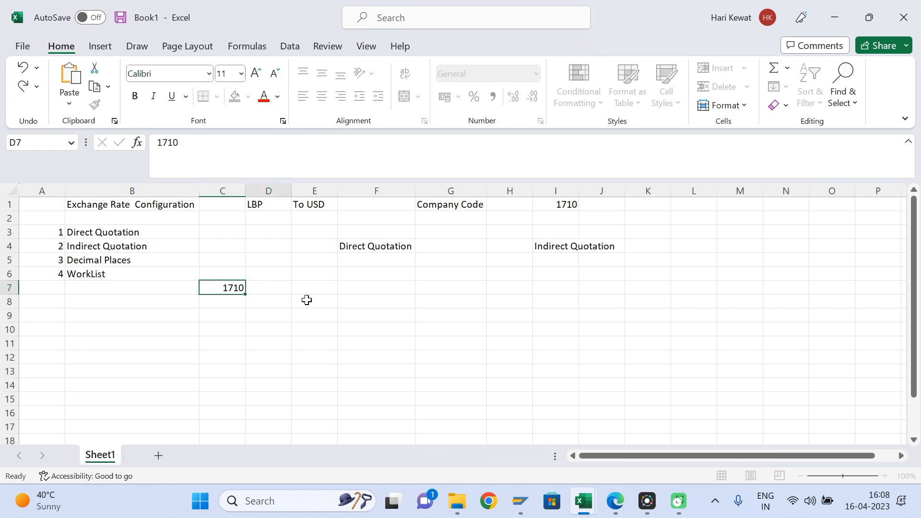
{"action": "key", "text": "Tab"}
Step: Enter the currency USD in cell C8, directly below the company code
{"action": "key", "text": "Left"}
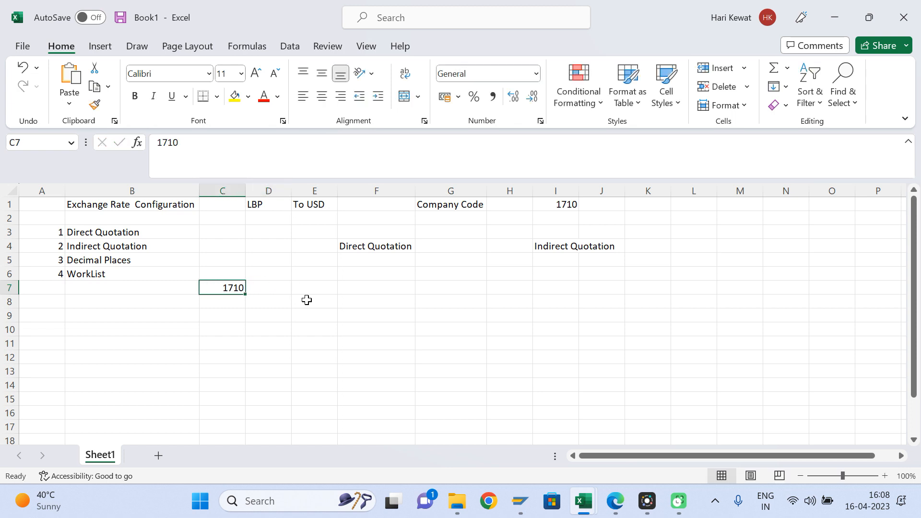
{"action": "key", "text": "Right"}
{"action": "key", "text": "Down"}
{"action": "key", "text": "Left"}
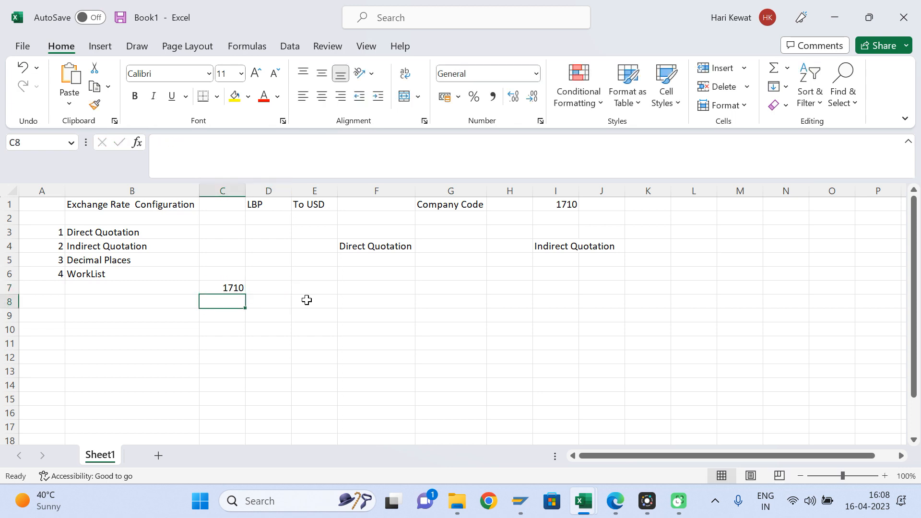
{"action": "type", "text": "USD"}
{"action": "key", "text": "Return"}
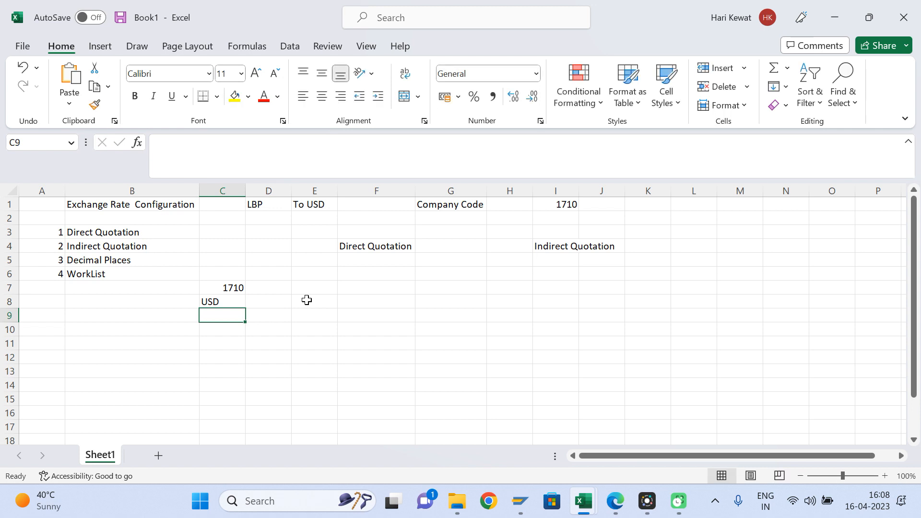
{"action": "left_click", "coordinate": [316, 286]}
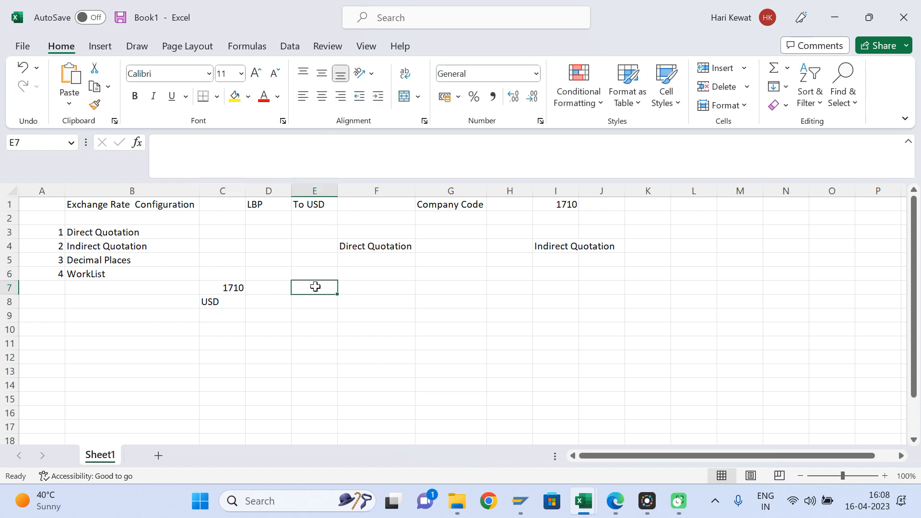
{"action": "left_click", "coordinate": [405, 277]}
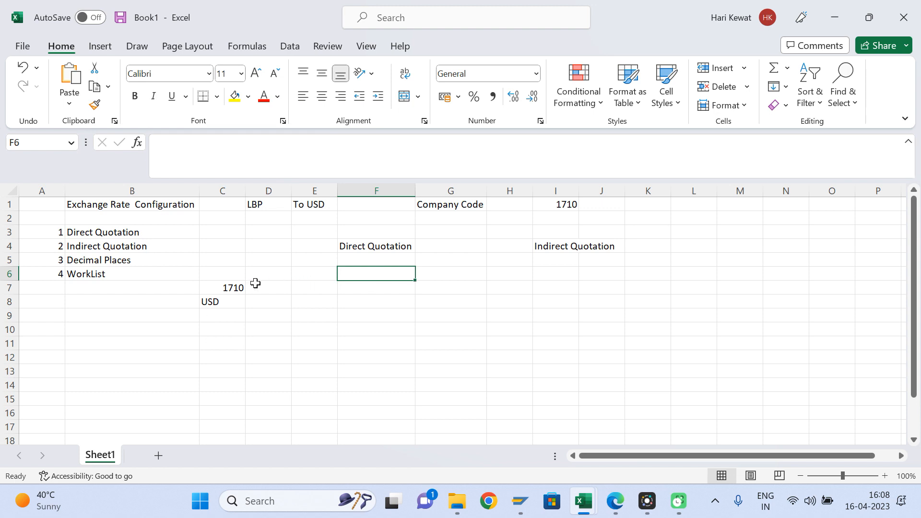
{"action": "left_click", "coordinate": [237, 288]}
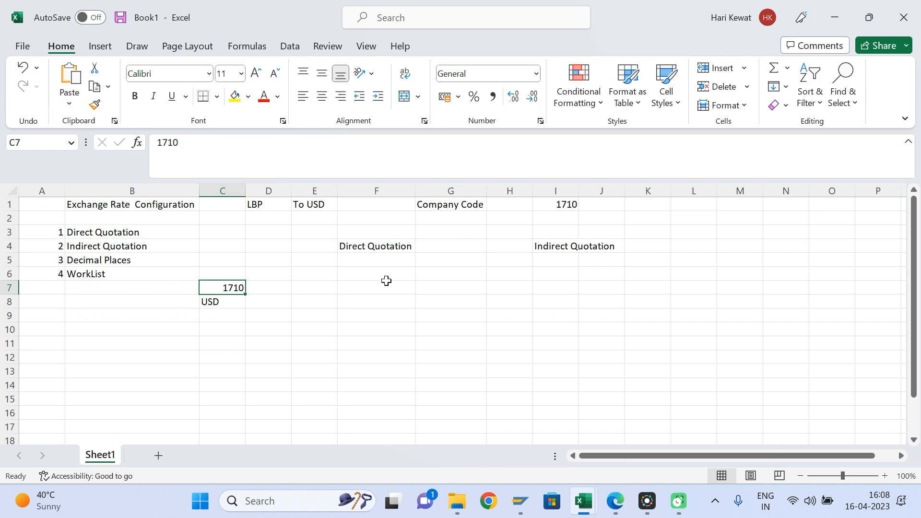
Step: Enter "1 EUR" in cell F7 under the Direct Quotation heading
{"action": "left_click", "coordinate": [389, 283]}
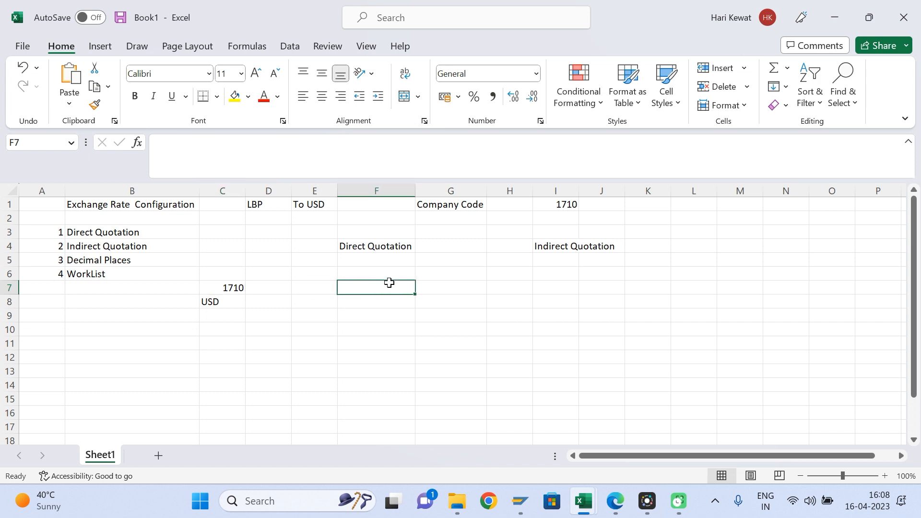
{"action": "type", "text": "1"}
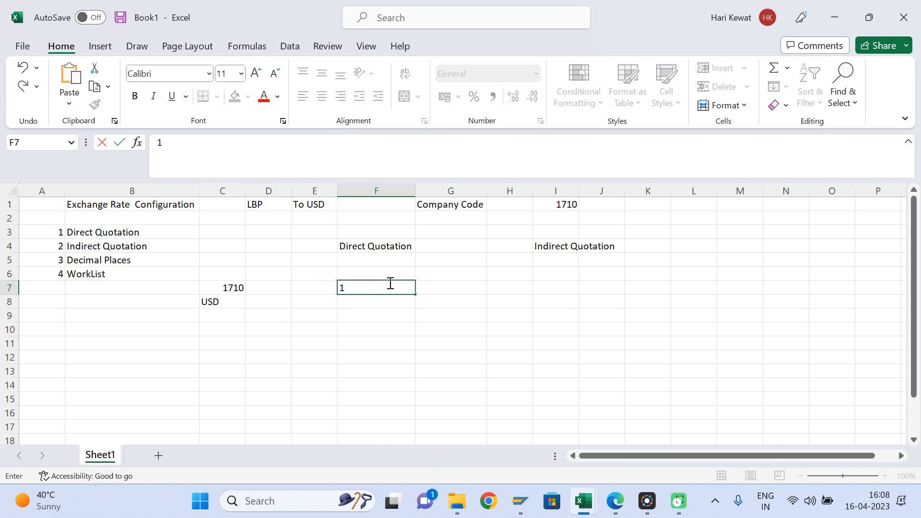
{"action": "type", "text": " ERU"}
{"action": "key", "text": "BackSpace"}
{"action": "key", "text": "BackSpace"}
{"action": "type", "text": "UR"}
{"action": "key", "text": "Left"}
Step: Move the "1 EUR" entry from cell F7 to cell G7
{"action": "key", "text": "Left"}
{"action": "key", "text": "Right"}
{"action": "key", "text": "Right"}
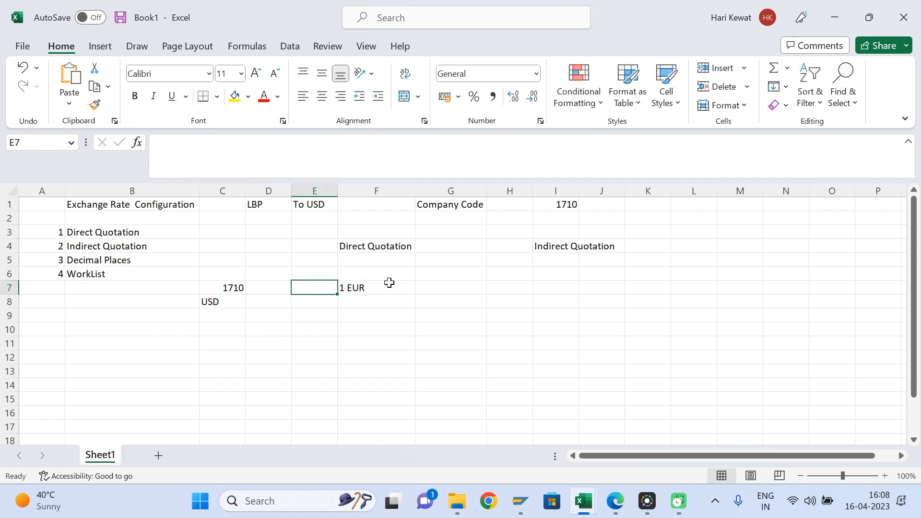
{"action": "key", "text": "ctrl+c"}
{"action": "key", "text": "Right"}
{"action": "key", "text": "Return"}
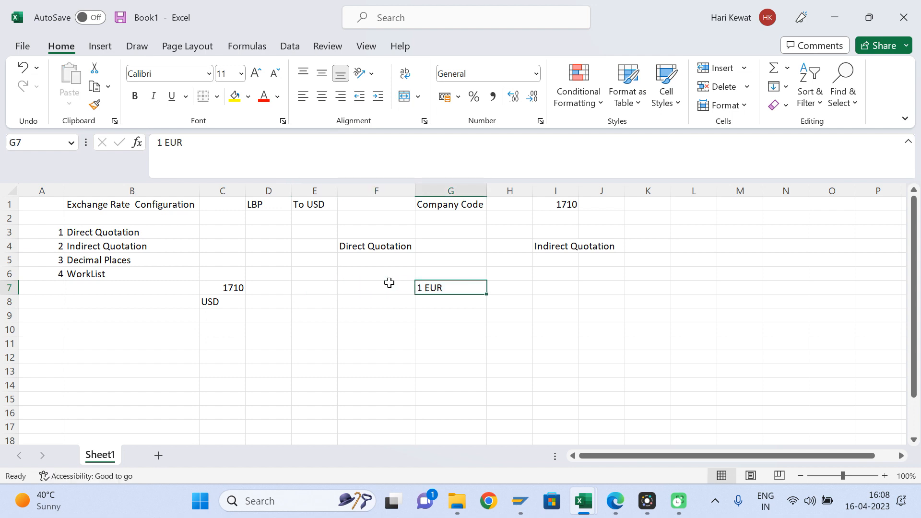
{"action": "key", "text": "Left"}
{"action": "key", "text": "Left"}
{"action": "key", "text": "Right"}
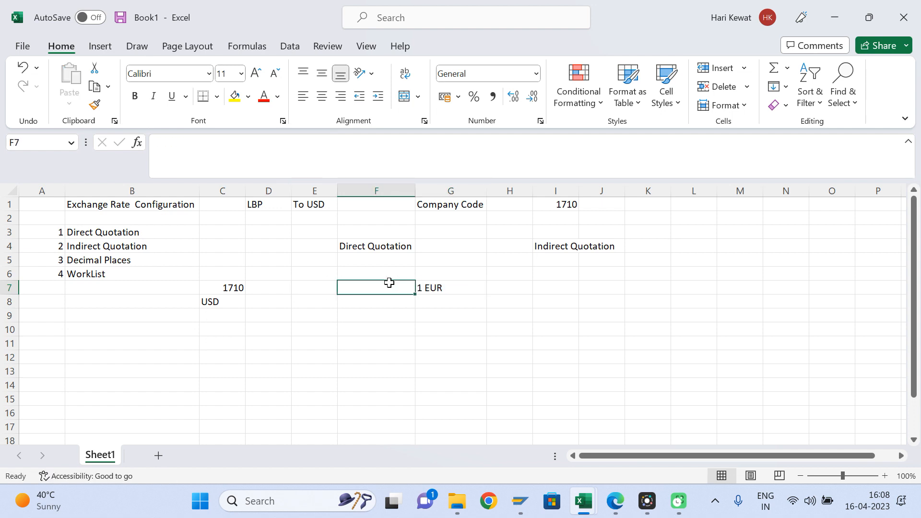
{"action": "key", "text": "Left"}
{"action": "key", "text": "Right"}
{"action": "key", "text": "Right"}
{"action": "key", "text": "Left"}
{"action": "key", "text": "Left"}
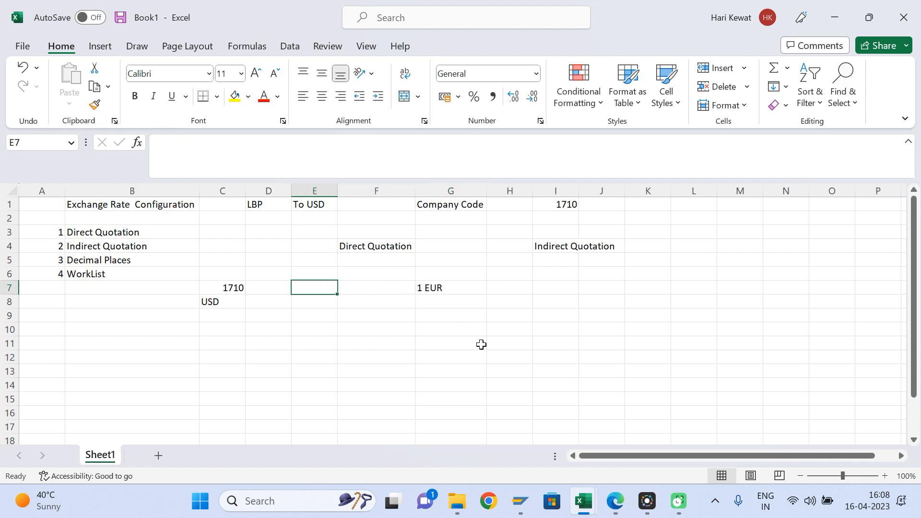
Step: Switch to the Lebanese Pound currency converter in Microsoft Edge and clear its source amount
{"action": "left_click", "coordinate": [616, 502]}
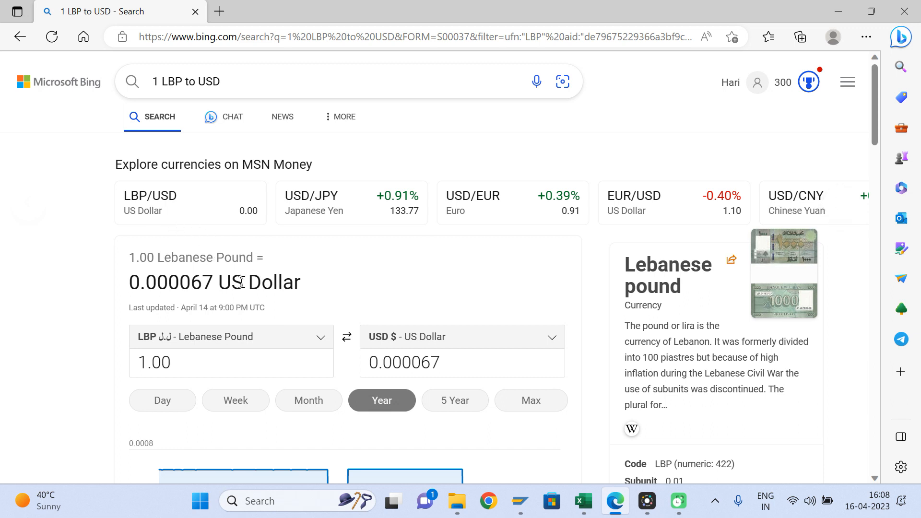
{"action": "left_click", "coordinate": [207, 358]}
{"action": "key", "text": "BackSpace"}
{"action": "key", "text": "BackSpace"}
{"action": "key", "text": "BackSpace"}
{"action": "key", "text": "BackSpace"}
{"action": "type", "text": "e"}
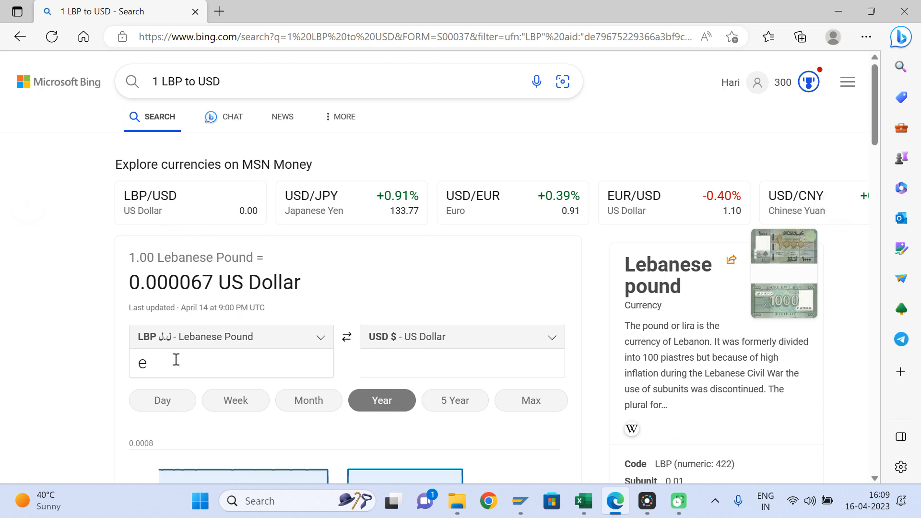
Step: Try to change the converter's source currency from Lebanese Pound to Euro
{"action": "left_click", "coordinate": [241, 337]}
{"action": "type", "text": "eur"}
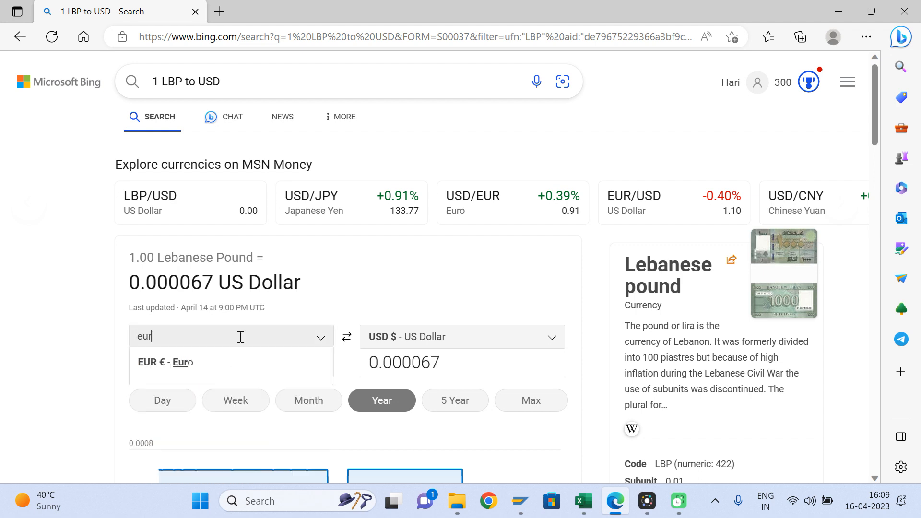
{"action": "left_click", "coordinate": [419, 337]}
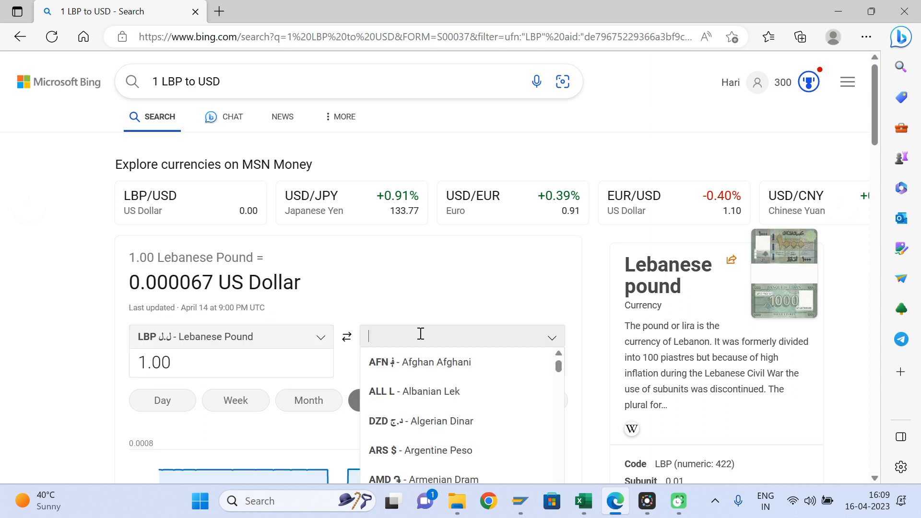
{"action": "left_click", "coordinate": [407, 294]}
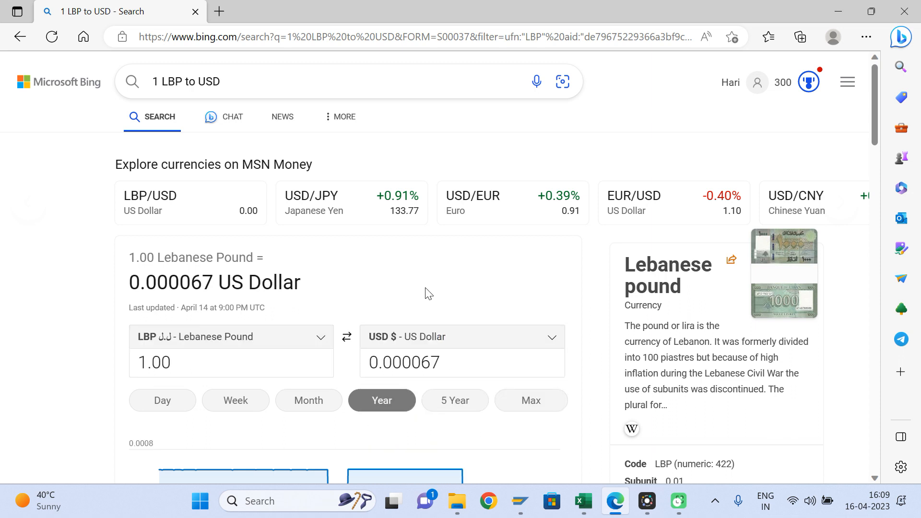
{"action": "left_click", "coordinate": [207, 335]}
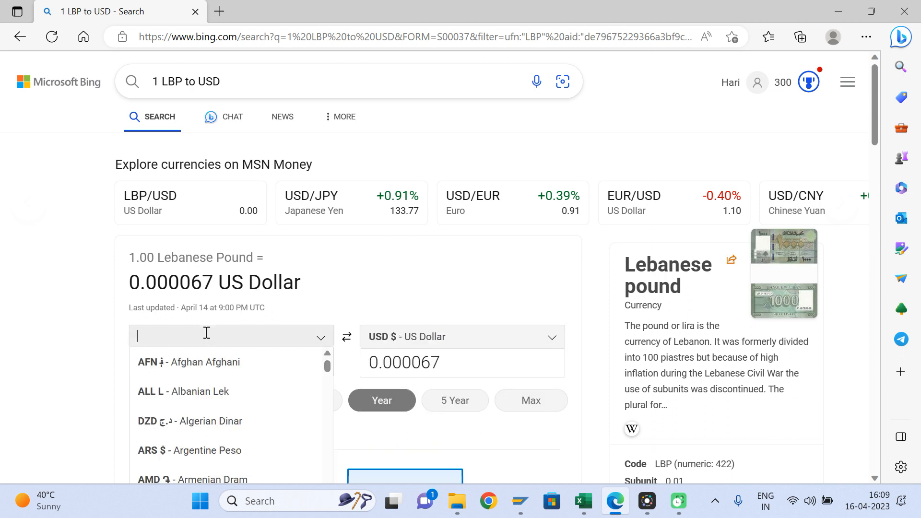
{"action": "type", "text": "eur"}
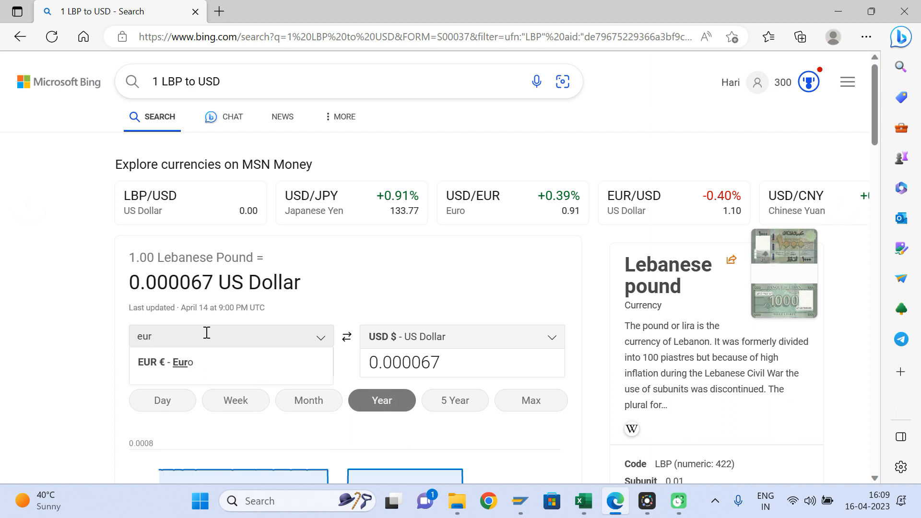
{"action": "left_click", "coordinate": [147, 362]}
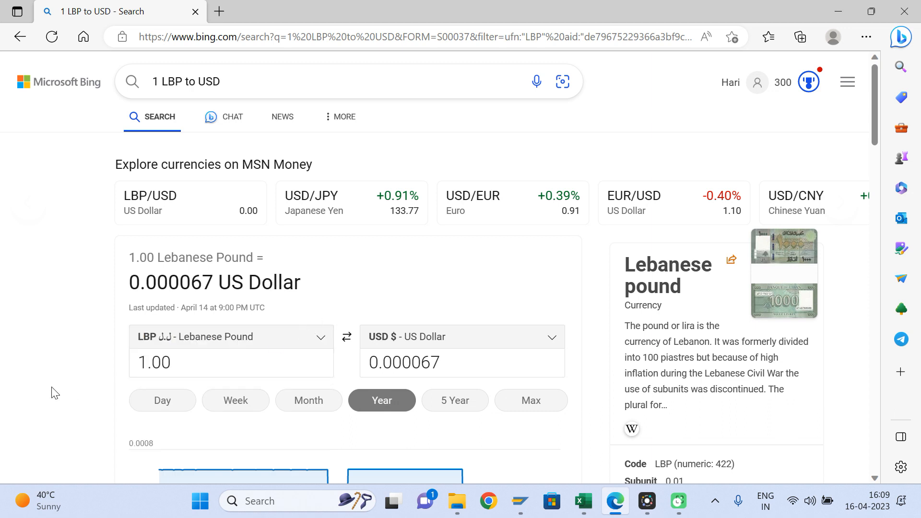
Step: Open the LBP/USD currency details on MSN Money
{"action": "left_click", "coordinate": [178, 209]}
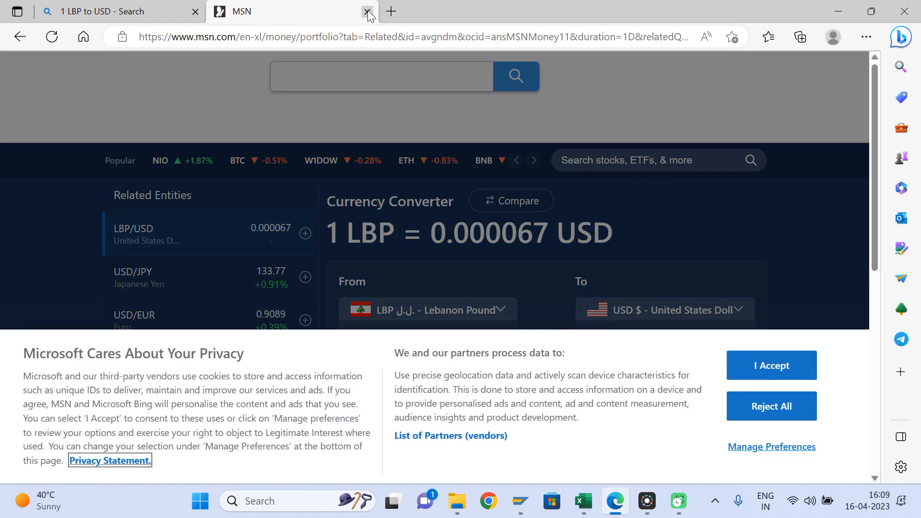
Step: Close the MSN Money page and try to change the converter's source currency from Lebanese Pound to Euro
{"action": "left_click", "coordinate": [367, 12]}
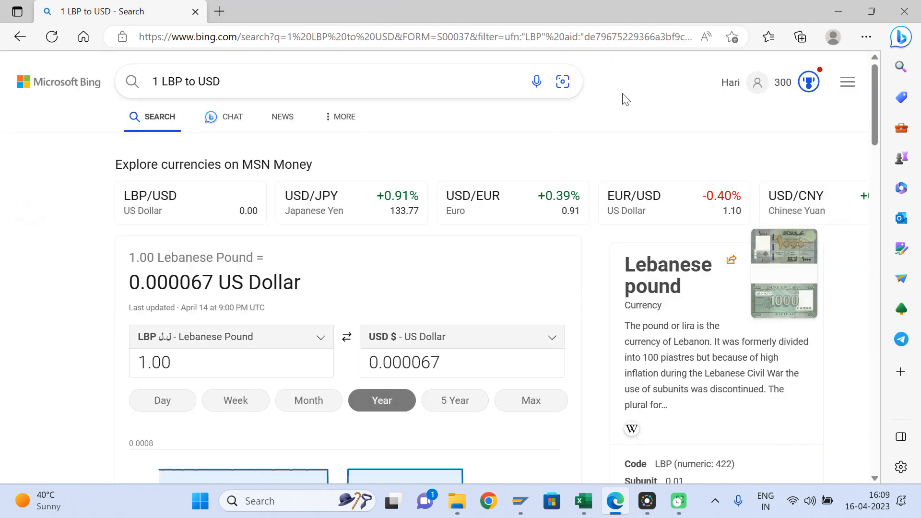
{"action": "left_click_drag", "start_coordinate": [876, 102], "coordinate": [882, 137]}
{"action": "left_click", "coordinate": [203, 150]}
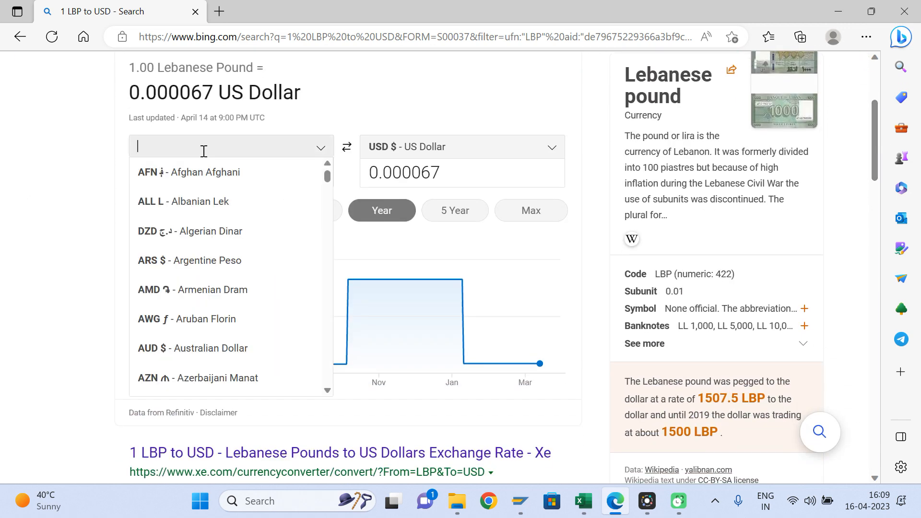
{"action": "type", "text": "eur"}
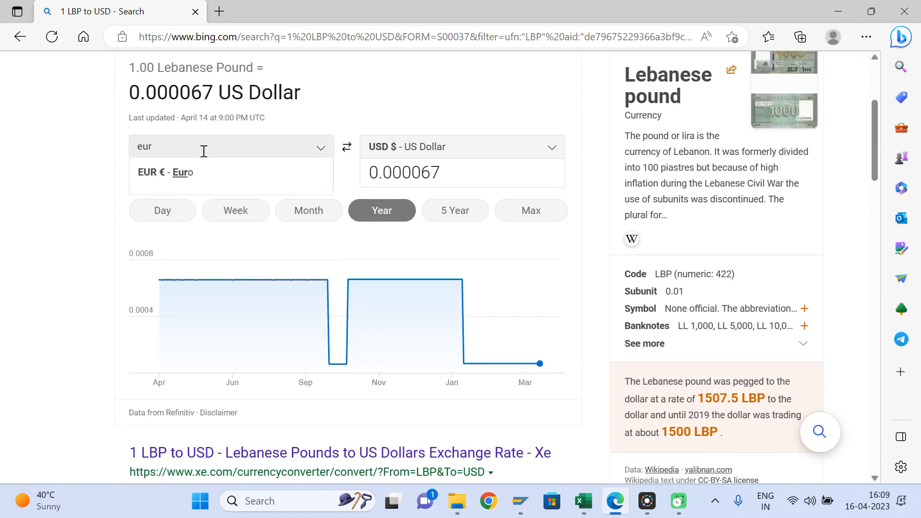
{"action": "left_click", "coordinate": [152, 175]}
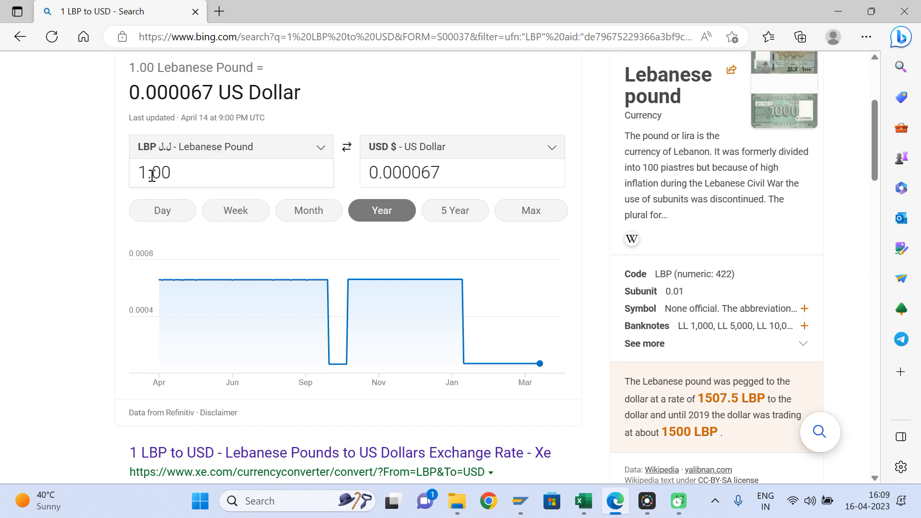
Step: Return to the previous results page and search the web for "euro to usd"
{"action": "left_click", "coordinate": [26, 40]}
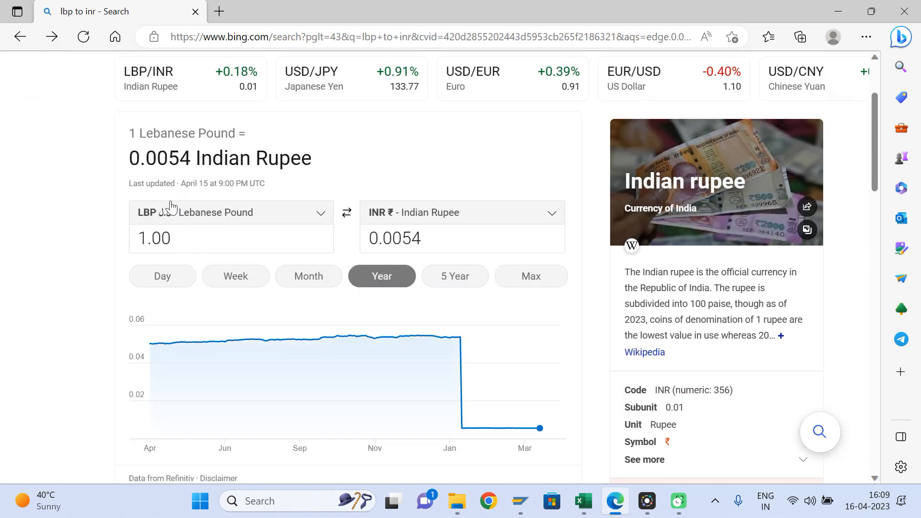
{"action": "left_click", "coordinate": [207, 37]}
{"action": "type", "text": "e"}
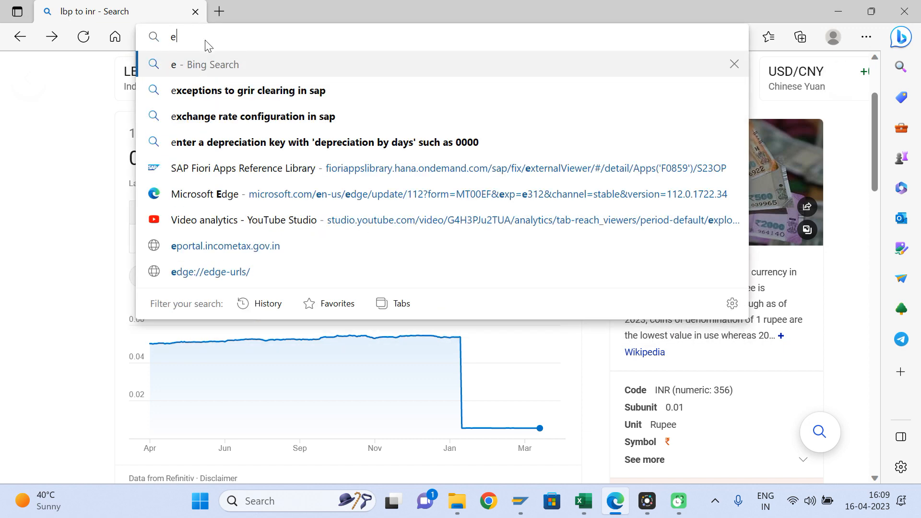
{"action": "type", "text": "uro to usd"}
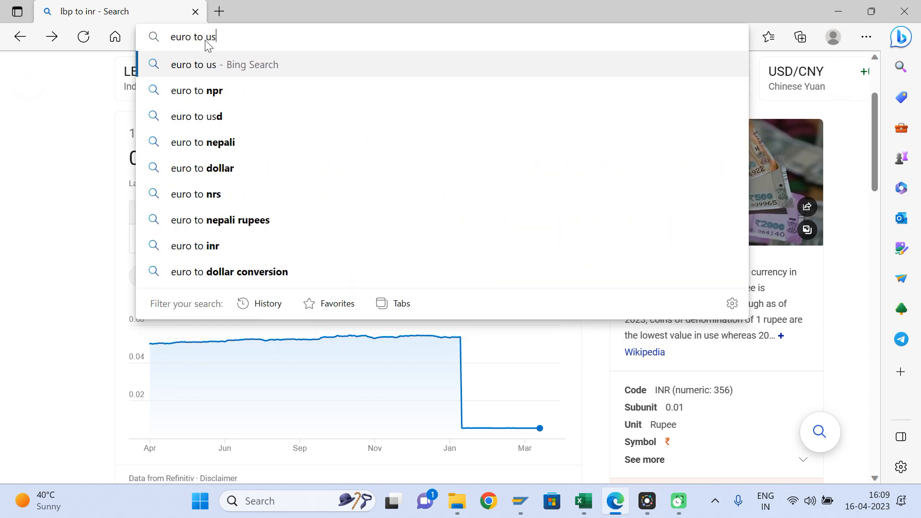
{"action": "key", "text": "Return"}
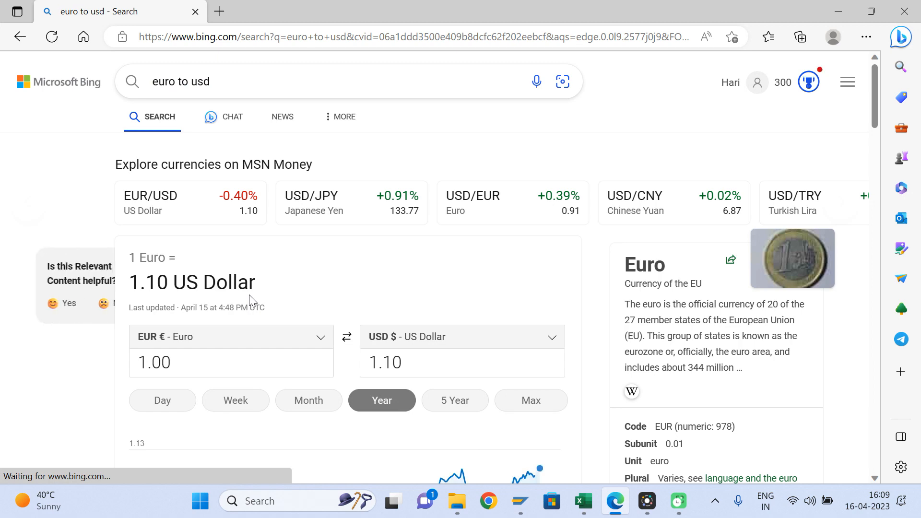
Step: Copy the converter's US Dollar amount of 1.10 for 1 Euro and paste it into cell E7 in Excel
{"action": "left_click_drag", "start_coordinate": [874, 94], "coordinate": [876, 128]}
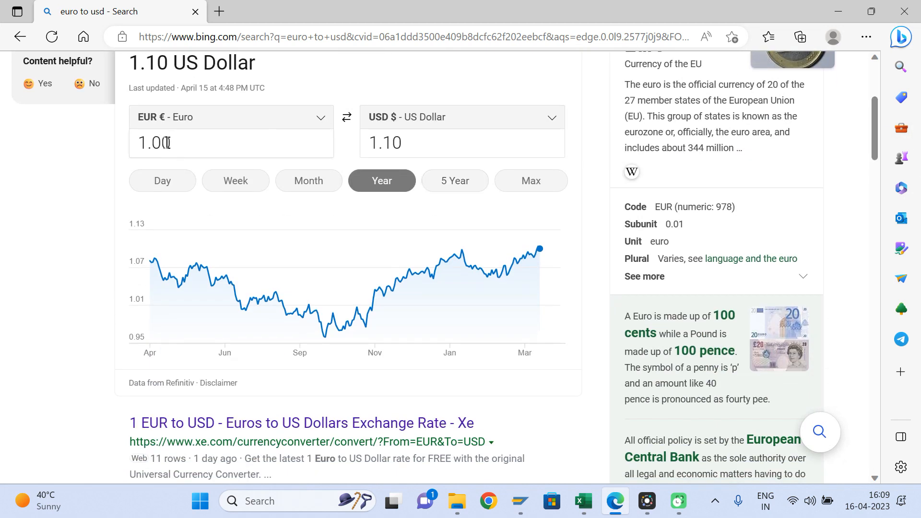
{"action": "left_click_drag", "start_coordinate": [171, 144], "coordinate": [142, 143]}
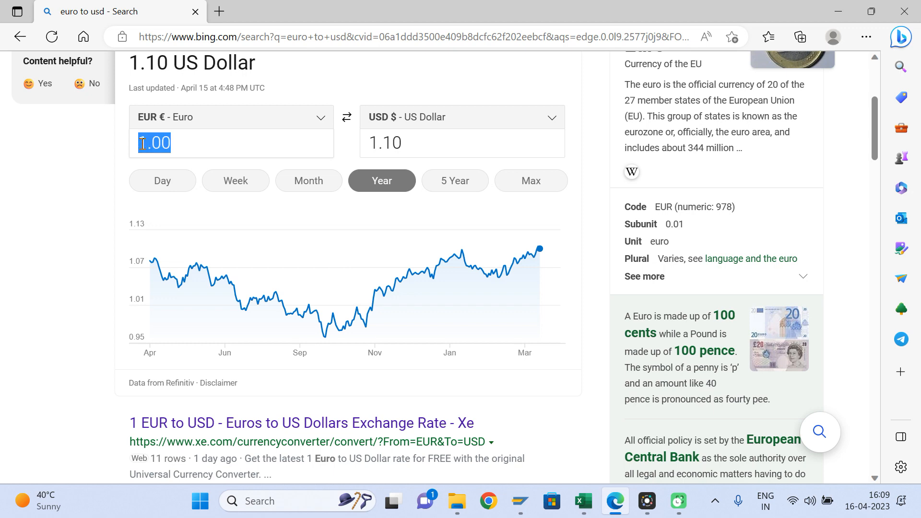
{"action": "left_click", "coordinate": [269, 138]}
{"action": "left_click_drag", "start_coordinate": [408, 139], "coordinate": [358, 148]}
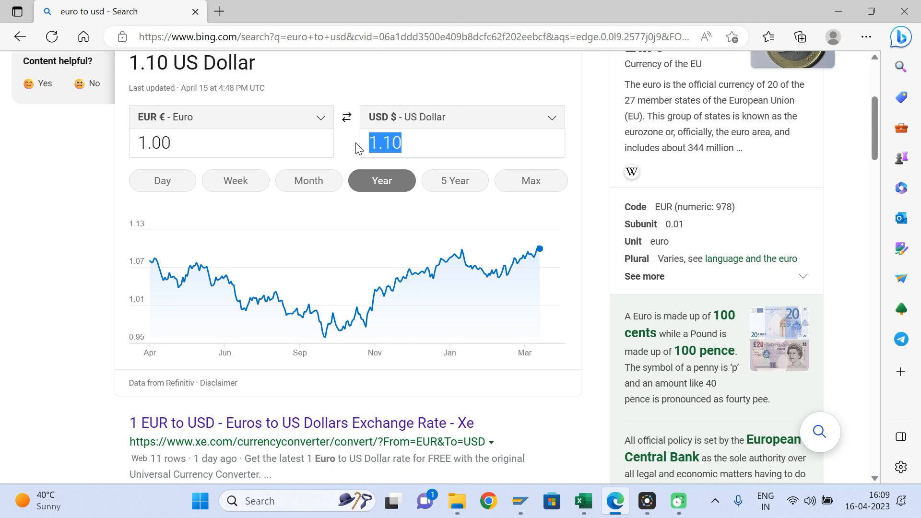
{"action": "key", "text": "ctrl+c"}
{"action": "key", "text": "alt+Tab"}
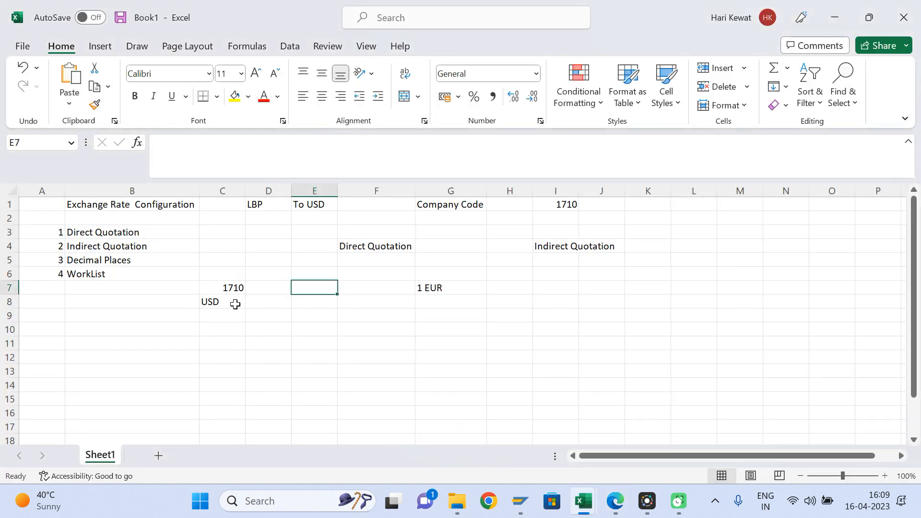
{"action": "key", "text": "ctrl+v"}
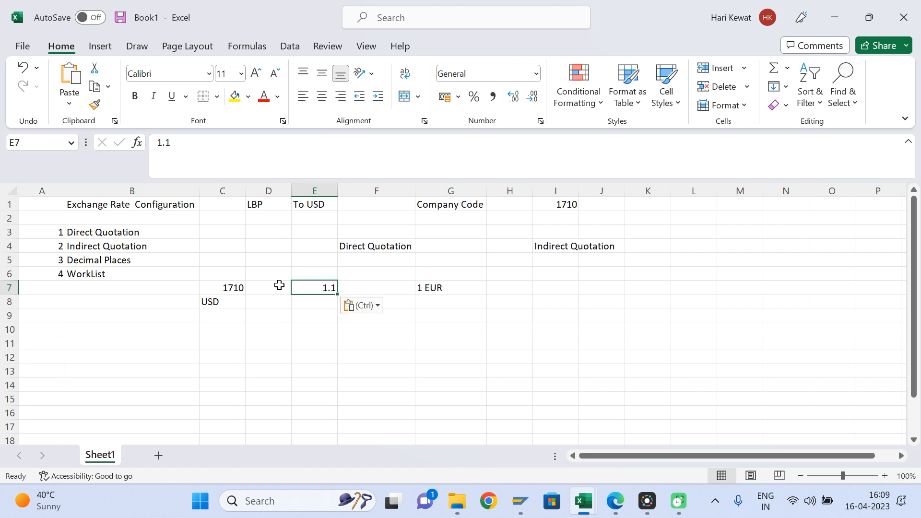
Step: Fit column E to its contents and extend the entry in cell E7 to "1.1 USD"
{"action": "double_click", "coordinate": [337, 191]}
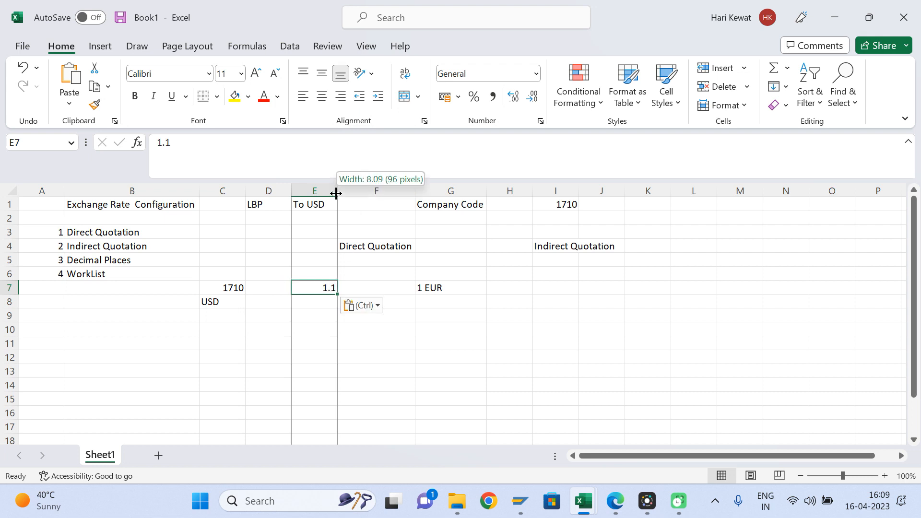
{"action": "left_click", "coordinate": [314, 275]}
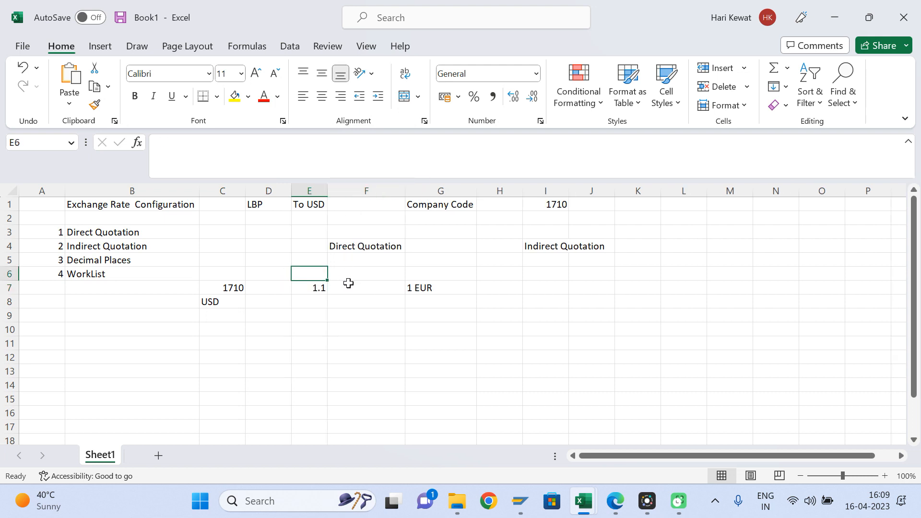
{"action": "left_click", "coordinate": [316, 288]}
{"action": "left_click", "coordinate": [183, 142]}
{"action": "type", "text": "USD"}
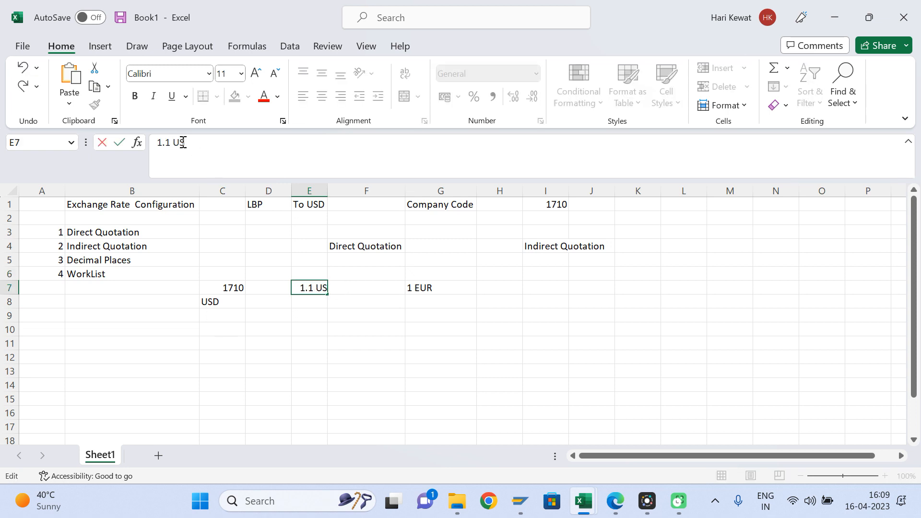
{"action": "key", "text": "Return"}
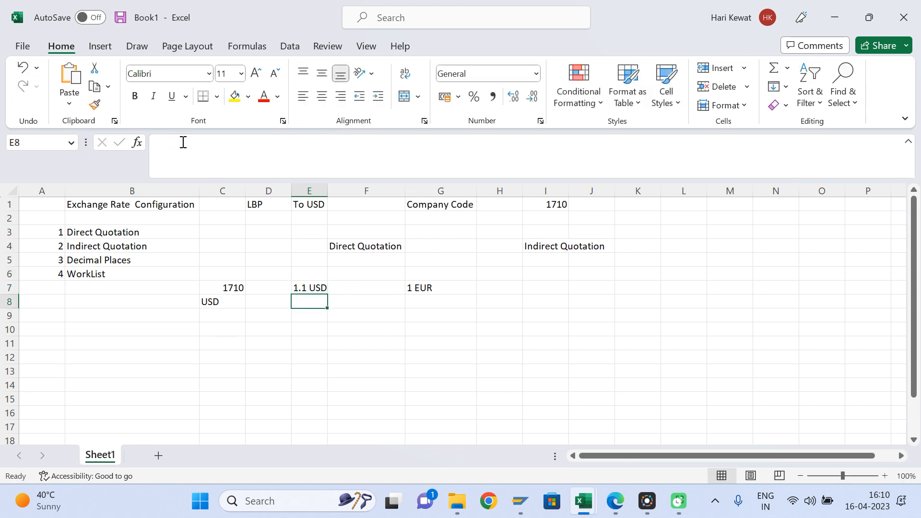
Step: For the indirect quotation, enter "1 USD" in cell I7 and "?" in cell K7
{"action": "left_click", "coordinate": [425, 289]}
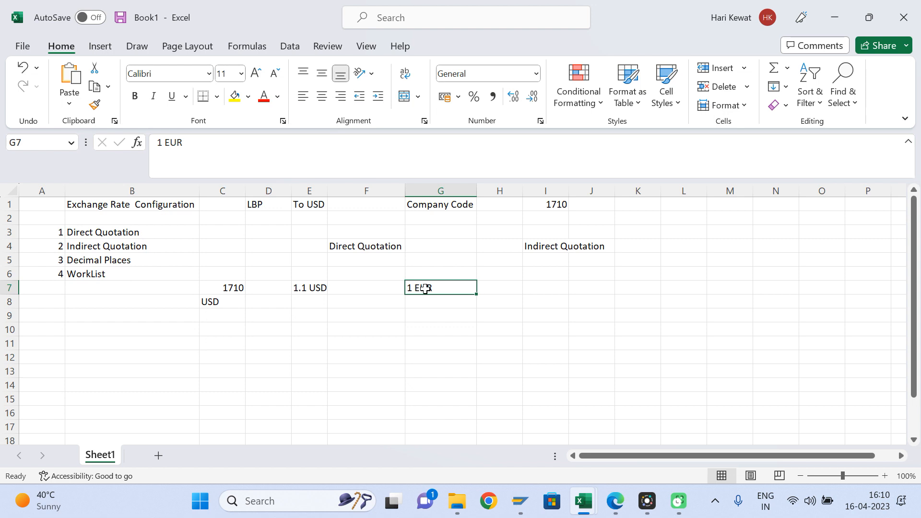
{"action": "left_click", "coordinate": [310, 288]}
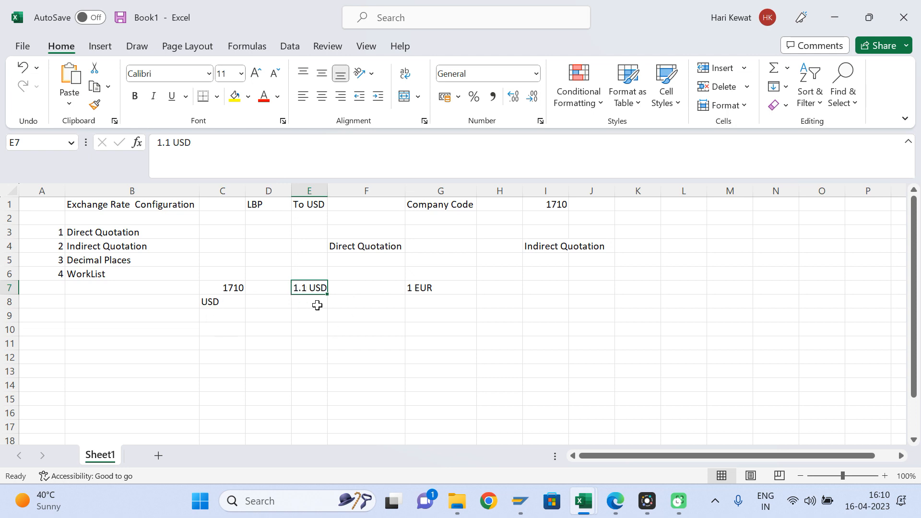
{"action": "left_click", "coordinate": [554, 285]}
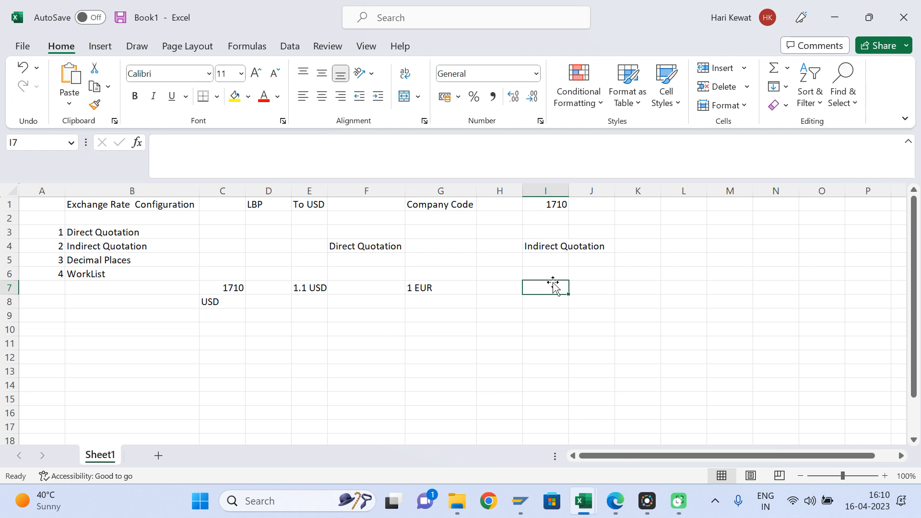
{"action": "key", "text": "Right"}
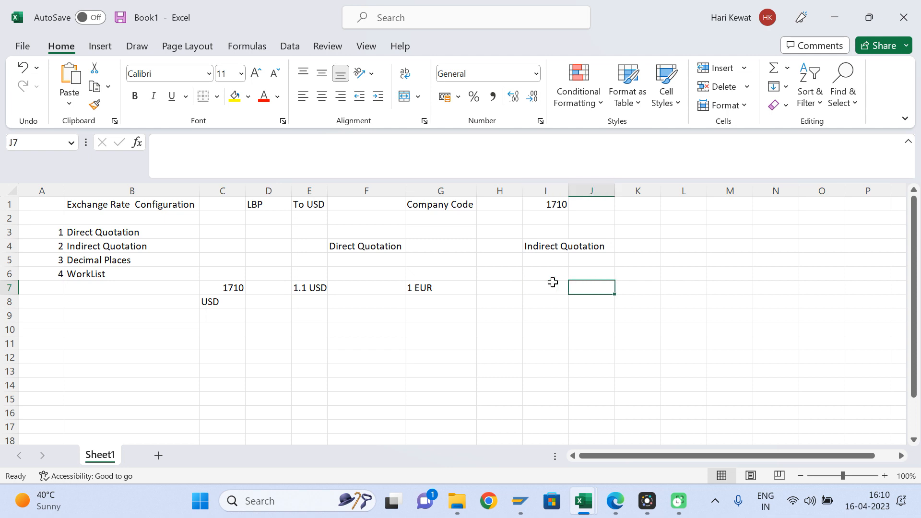
{"action": "key", "text": "Left"}
{"action": "type", "text": "1"}
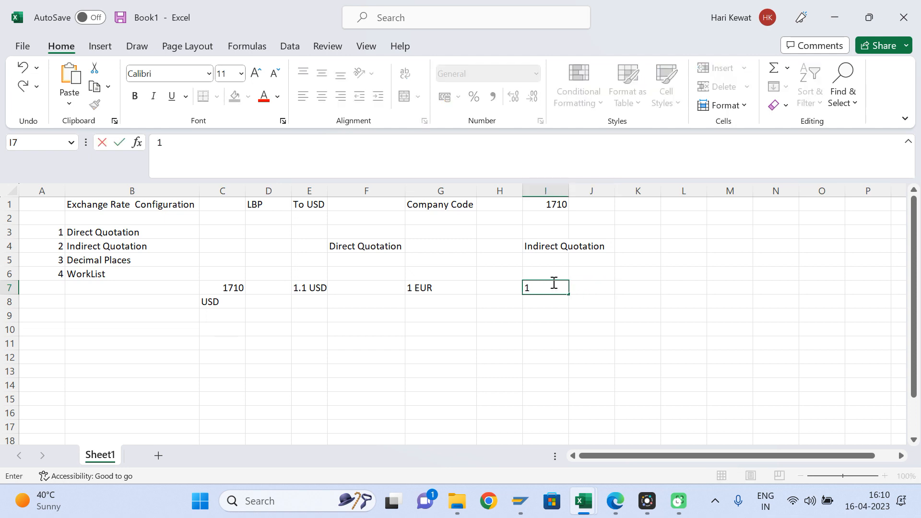
{"action": "type", "text": "USD"}
{"action": "left_click", "coordinate": [163, 143]}
{"action": "left_click", "coordinate": [640, 285]}
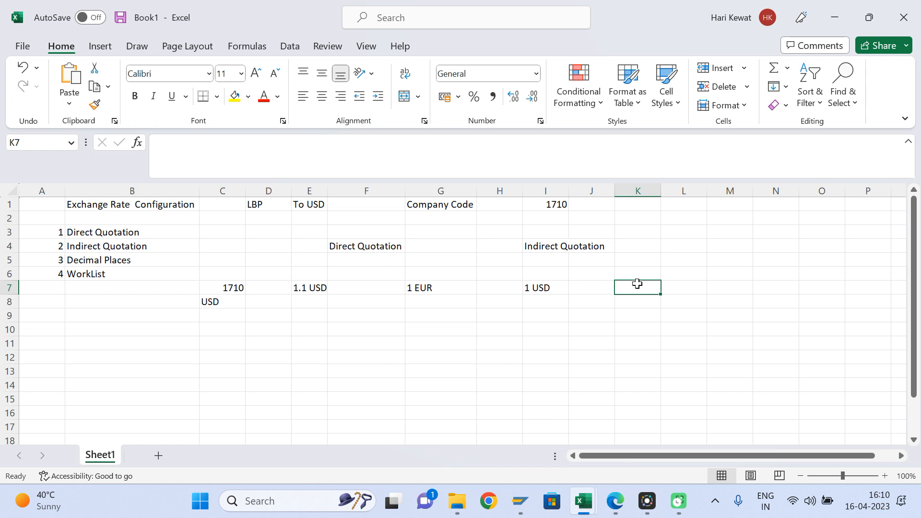
{"action": "type", "text": "?"}
{"action": "key", "text": "Return"}
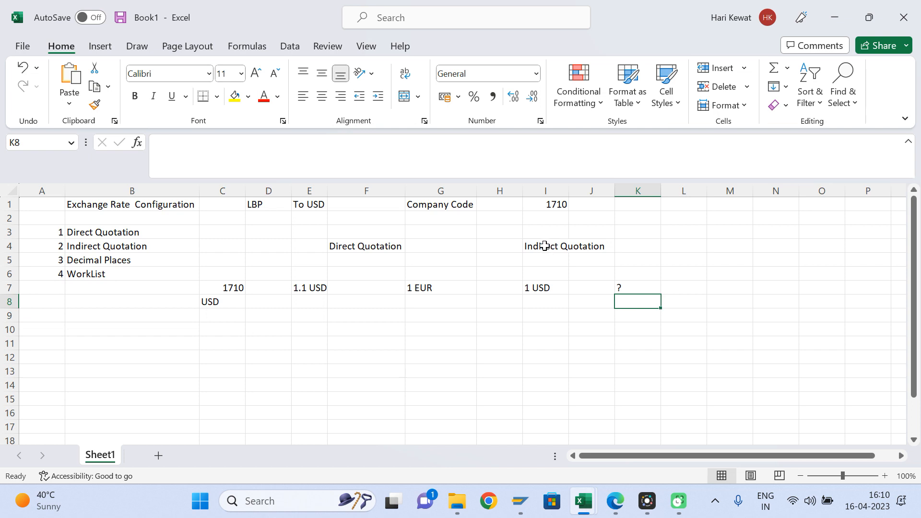
{"action": "left_click", "coordinate": [539, 287]}
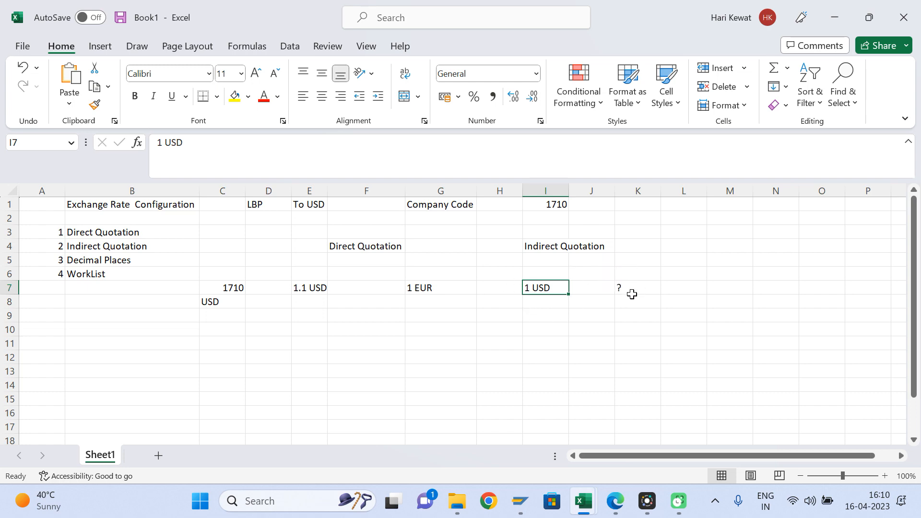
Step: Switch to Microsoft Edge and search the web for "usd to eur"
{"action": "left_click", "coordinate": [616, 501]}
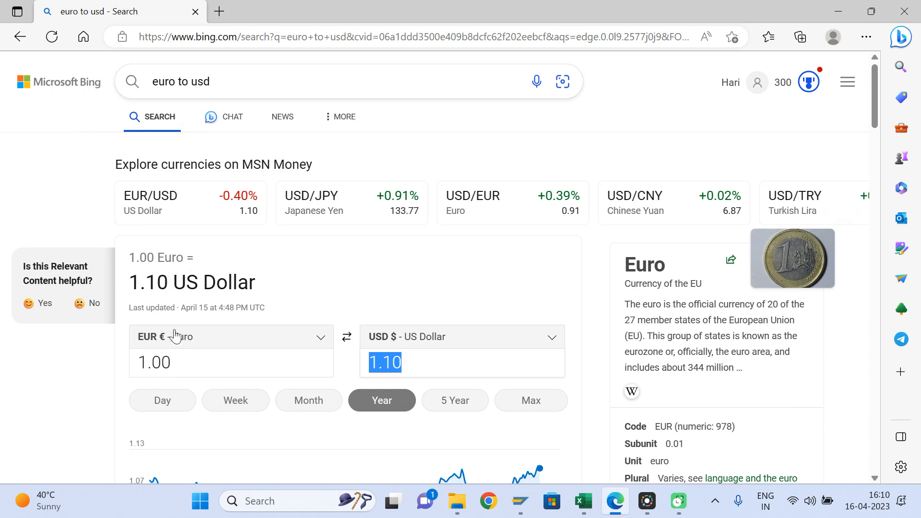
{"action": "left_click", "coordinate": [30, 32]}
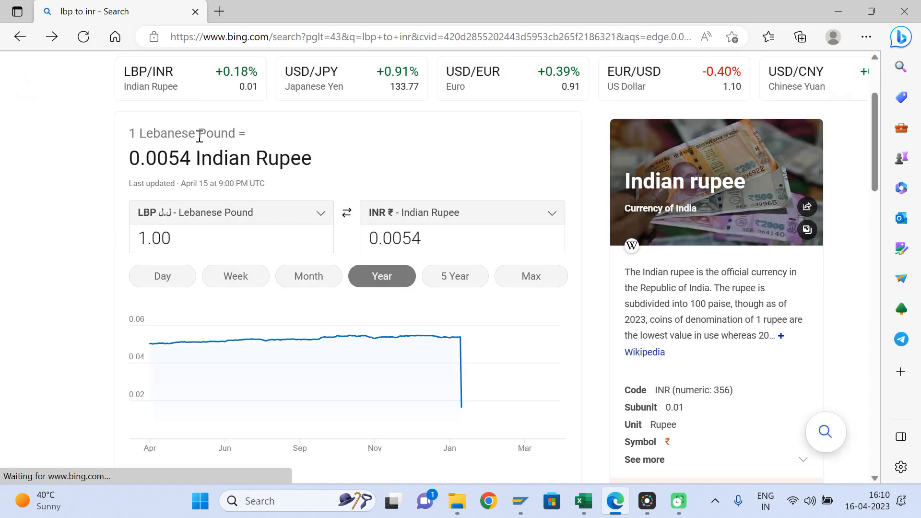
{"action": "left_click", "coordinate": [197, 37]}
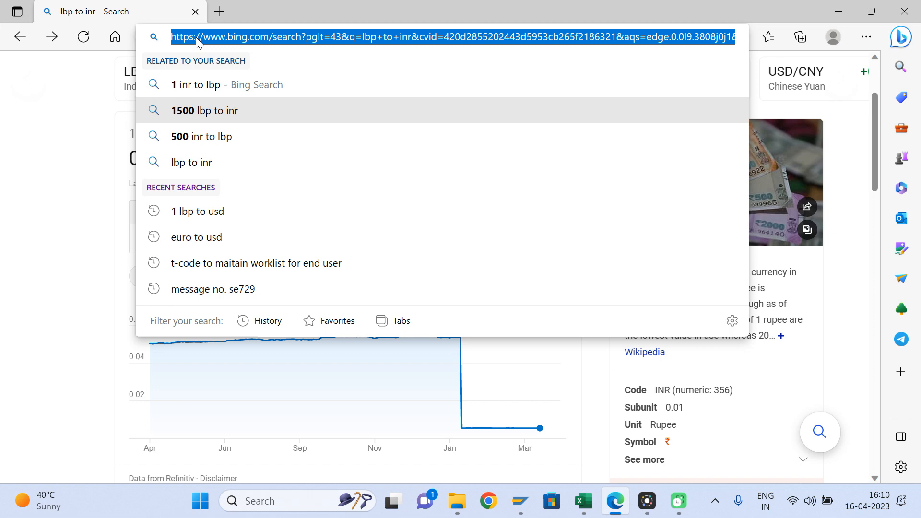
{"action": "type", "text": "eru"}
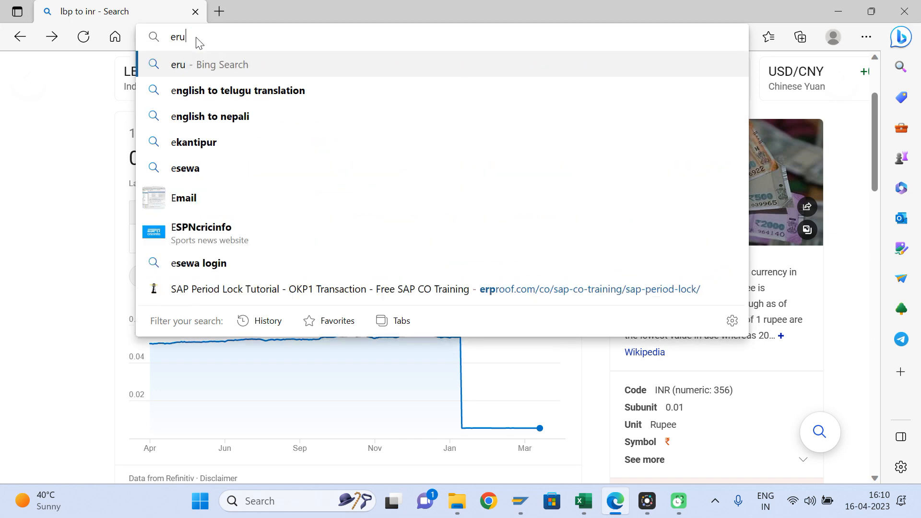
{"action": "key", "text": "BackSpace"}
{"action": "key", "text": "BackSpace"}
{"action": "type", "text": "ur t"}
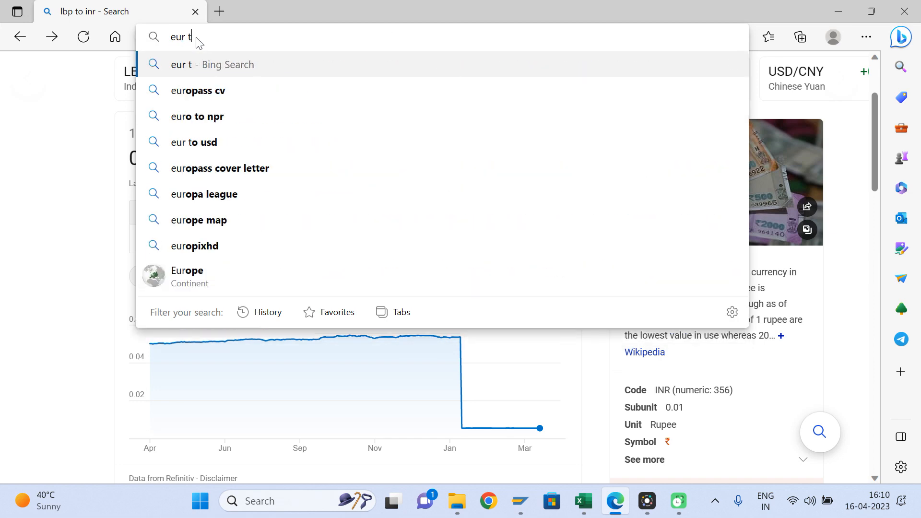
{"action": "key", "text": "BackSpace"}
{"action": "key", "text": "BackSpace"}
{"action": "key", "text": "Escape"}
{"action": "type", "text": "usd "}
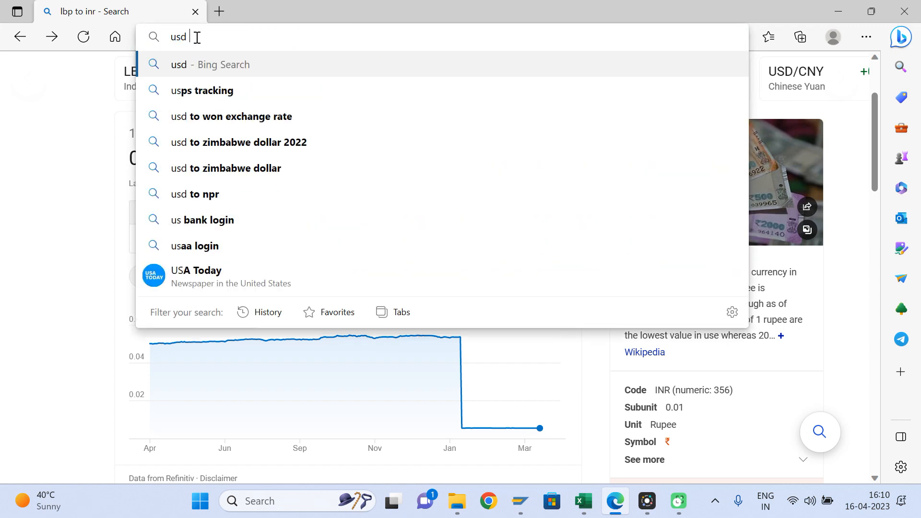
{"action": "type", "text": "to eur"}
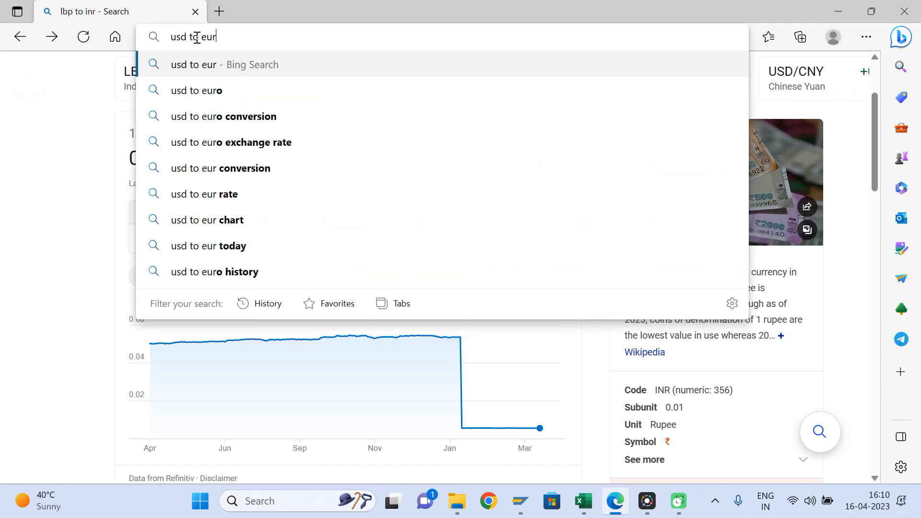
{"action": "key", "text": "Return"}
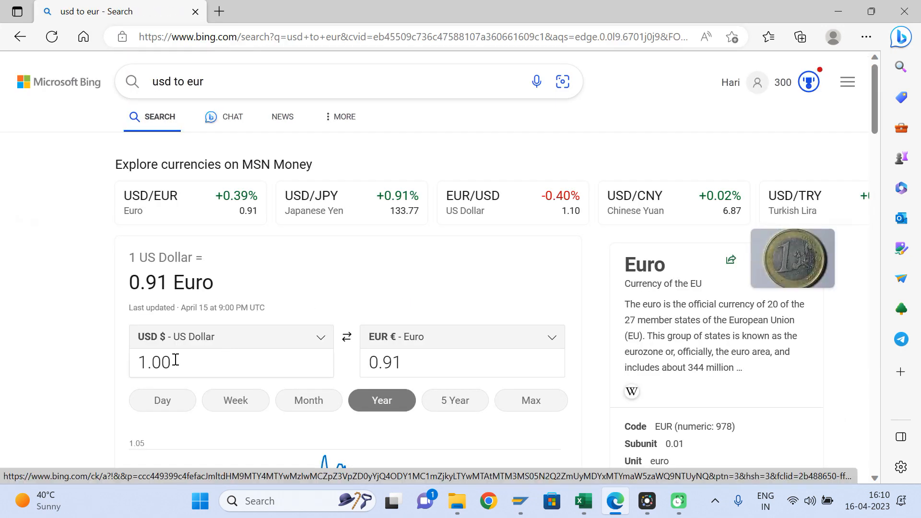
Step: Copy the converter's Euro amount of 0.91 for 1 US Dollar and paste it into cell K7 in Excel
{"action": "left_click_drag", "start_coordinate": [172, 360], "coordinate": [129, 367]}
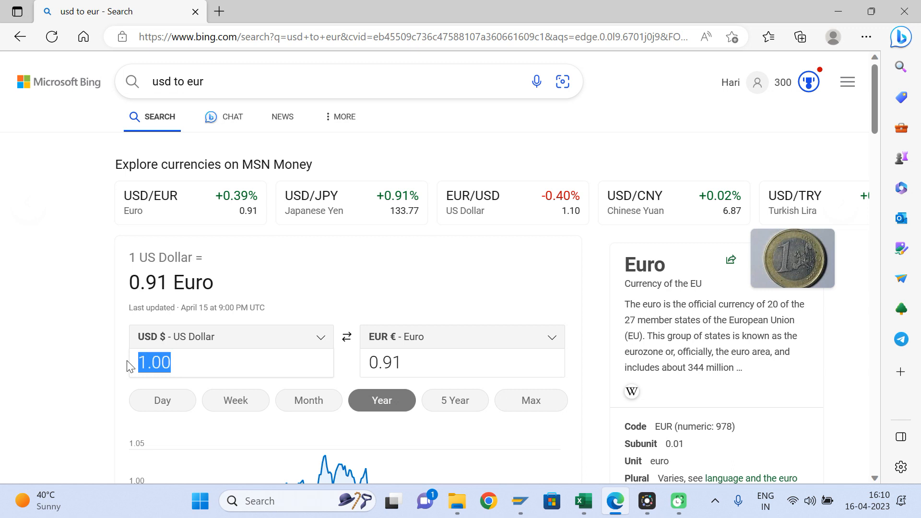
{"action": "left_click_drag", "start_coordinate": [403, 359], "coordinate": [370, 361]}
{"action": "key", "text": "ctrl+c"}
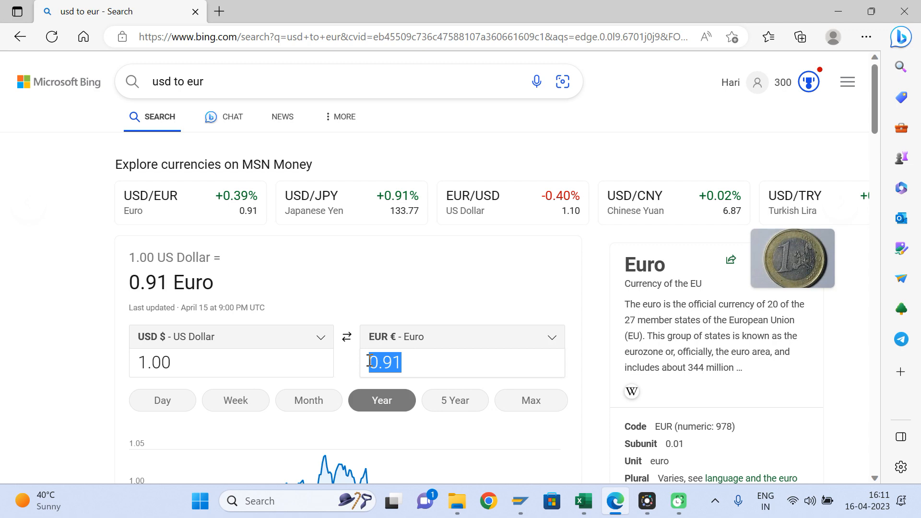
{"action": "key", "text": "alt+Tab"}
{"action": "left_click", "coordinate": [630, 288]}
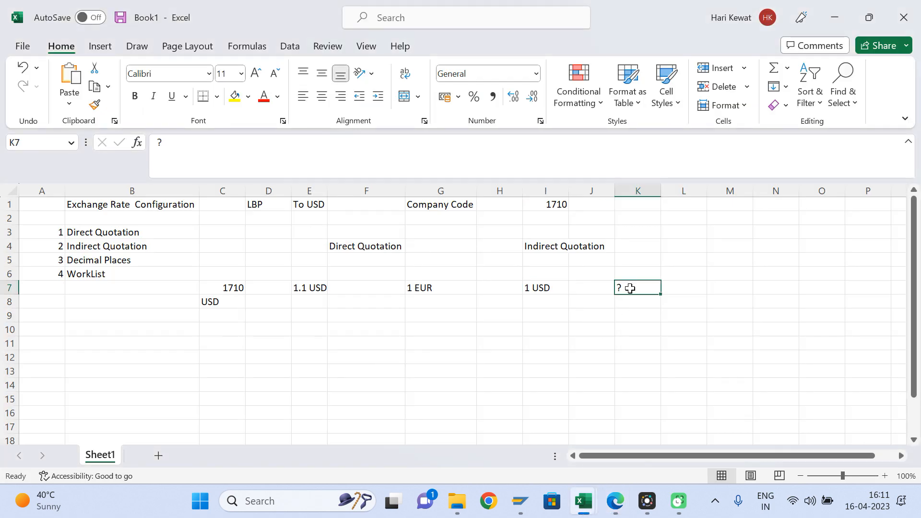
{"action": "key", "text": "ctrl+v"}
Step: Extend the entry in cell K7 to "0.91 EUR"
{"action": "left_click", "coordinate": [204, 143]}
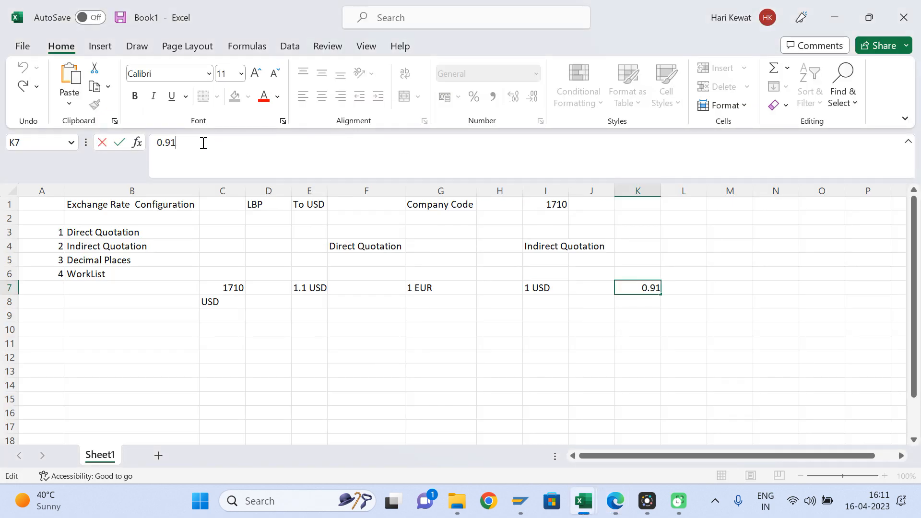
{"action": "type", "text": "ERU"}
{"action": "key", "text": "BackSpace"}
{"action": "key", "text": "BackSpace"}
{"action": "type", "text": "UR"}
{"action": "key", "text": "Return"}
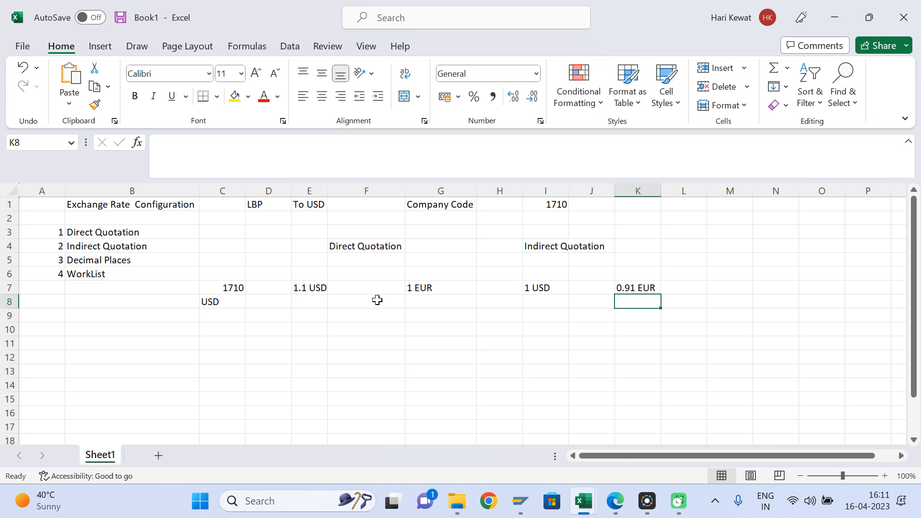
Step: Review the direct and indirect quotation entries across row 7, comparing the USD and EUR amounts on each side
{"action": "left_click", "coordinate": [422, 289]}
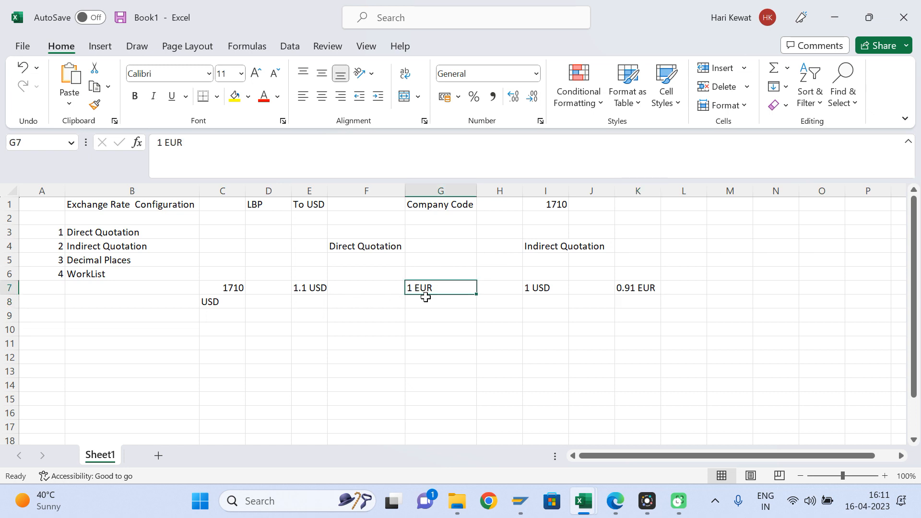
{"action": "left_click", "coordinate": [312, 287]}
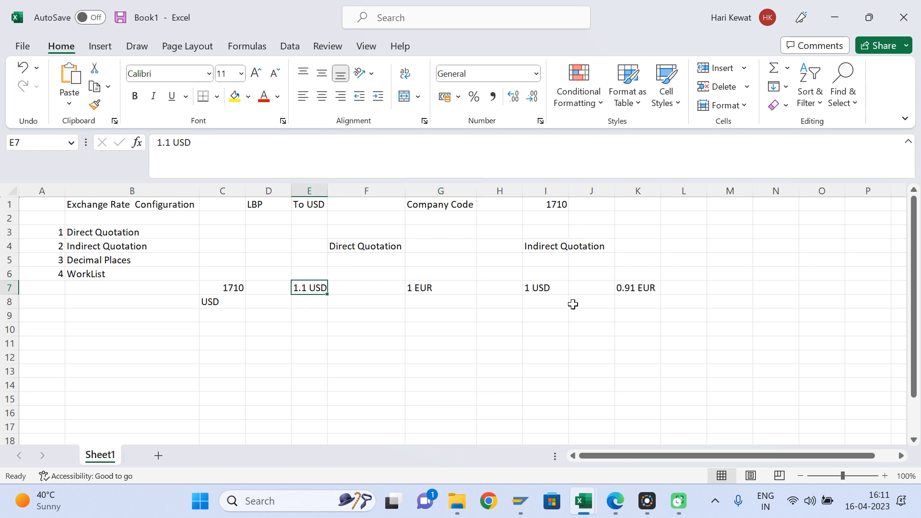
{"action": "left_click", "coordinate": [537, 288]}
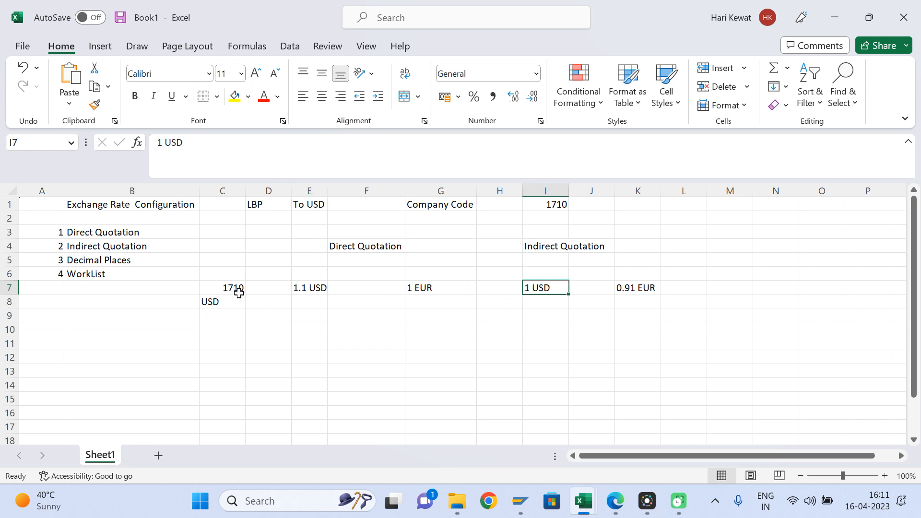
{"action": "left_click", "coordinate": [644, 286]}
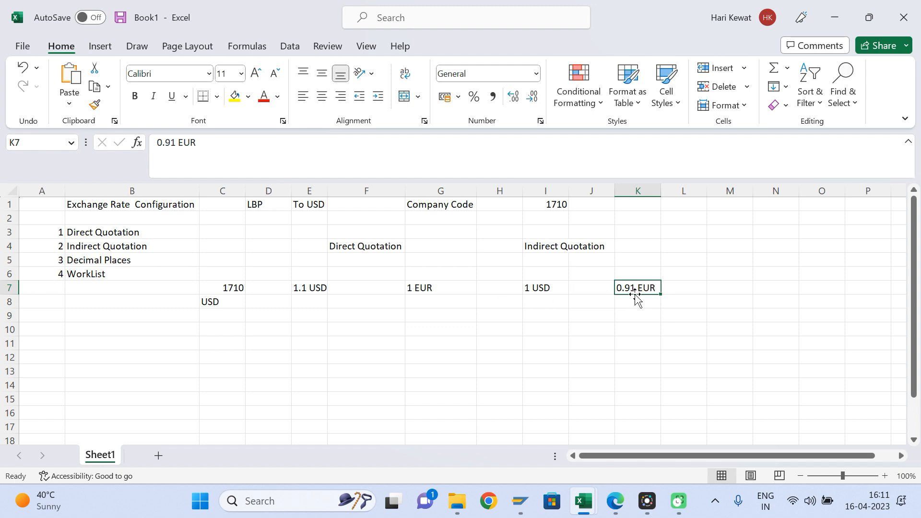
{"action": "left_click", "coordinate": [537, 301]}
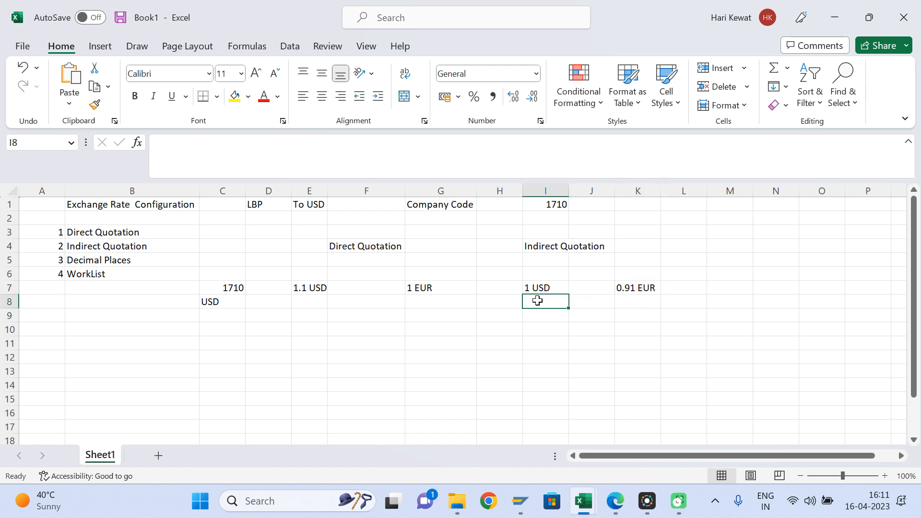
{"action": "key", "text": "Up"}
{"action": "key", "text": "Left"}
{"action": "key", "text": "Left"}
{"action": "key", "text": "Left"}
{"action": "key", "text": "Left"}
{"action": "key", "text": "Left"}
{"action": "key", "text": "Right"}
{"action": "key", "text": "Right"}
{"action": "key", "text": "Right"}
{"action": "key", "text": "Right"}
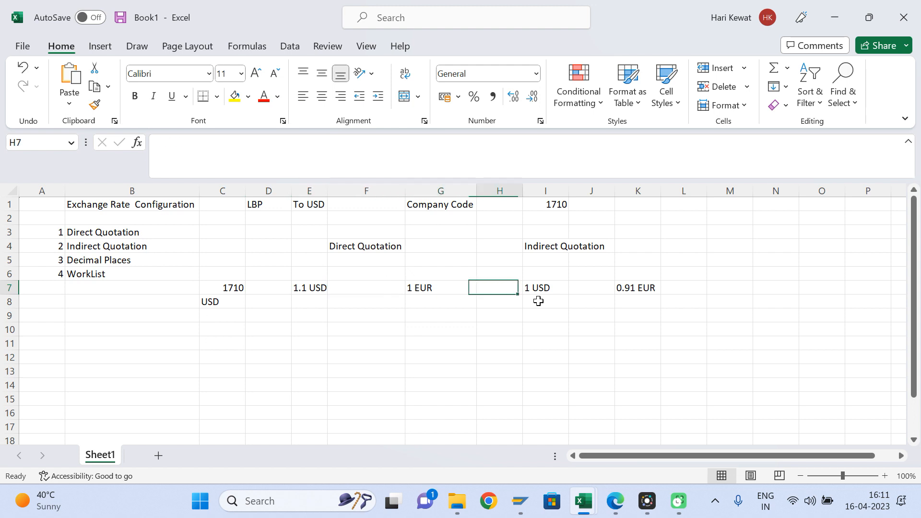
{"action": "key", "text": "Right"}
{"action": "key", "text": "Right"}
{"action": "key", "text": "Right"}
{"action": "key", "text": "Right"}
{"action": "key", "text": "Left"}
{"action": "key", "text": "Left"}
{"action": "key", "text": "Left"}
{"action": "key", "text": "Left"}
{"action": "key", "text": "Left"}
{"action": "key", "text": "Left"}
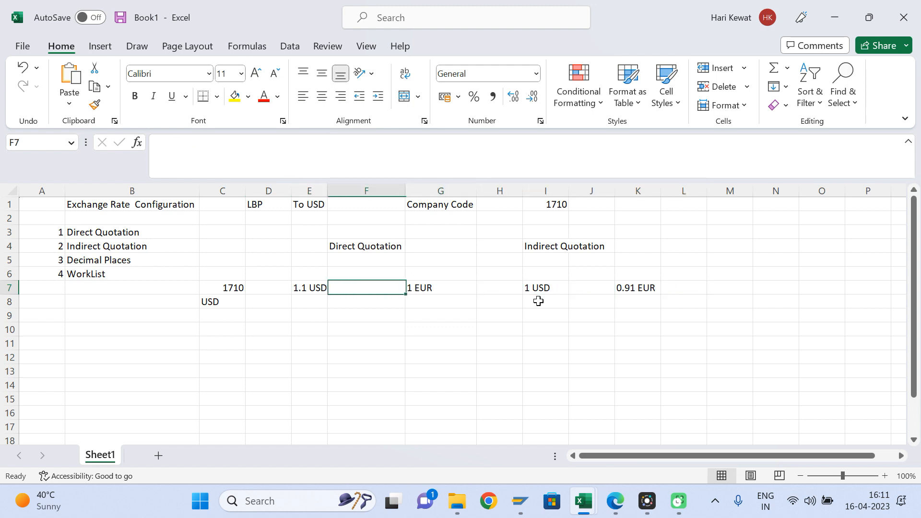
{"action": "key", "text": "Left"}
{"action": "key", "text": "Left"}
{"action": "key", "text": "Left"}
{"action": "key", "text": "Right"}
{"action": "key", "text": "Right"}
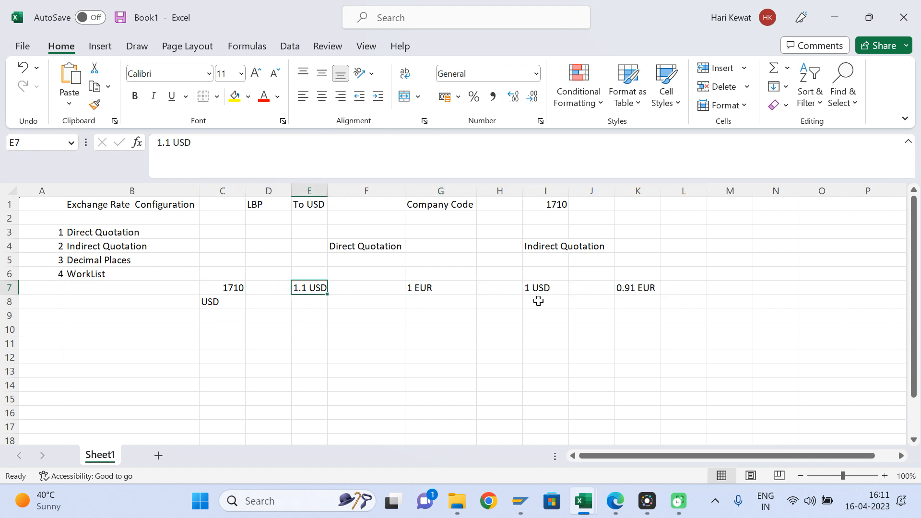
Step: Switch to SAP, run transaction SPRO and open the SAP Reference IMG
{"action": "mouse_move", "coordinate": [520, 501]}
{"action": "left_click", "coordinate": [439, 439]}
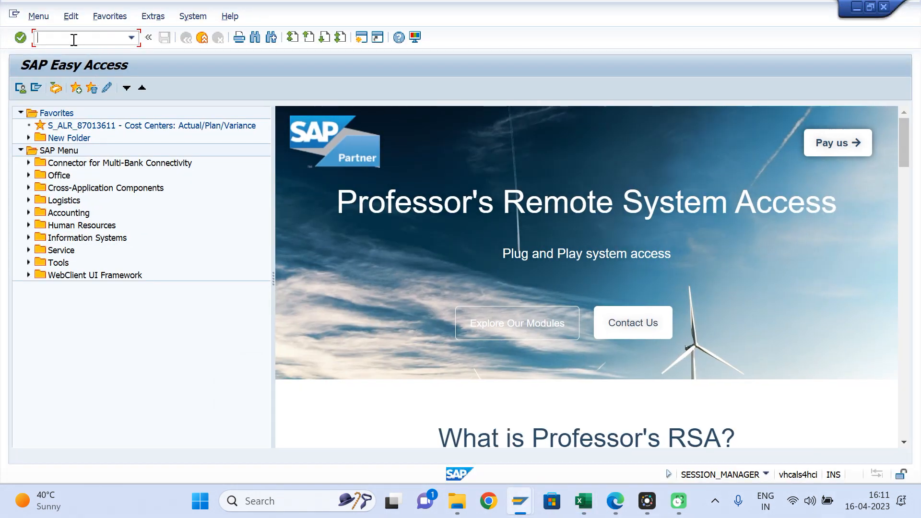
{"action": "type", "text": "spro"}
{"action": "key", "text": "Return"}
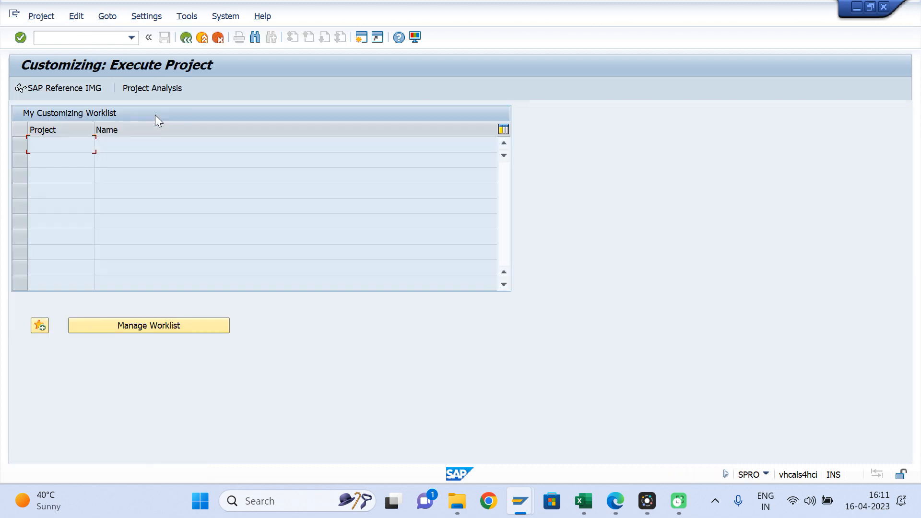
{"action": "left_click", "coordinate": [70, 86]}
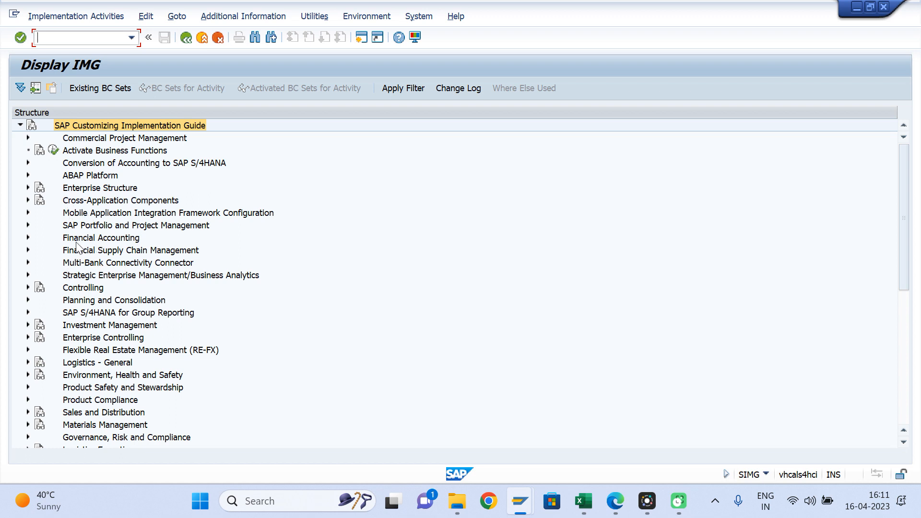
Step: Expand the IMG structure through ABAP Platform and General settings down to the Currencies activities
{"action": "left_click", "coordinate": [29, 239]}
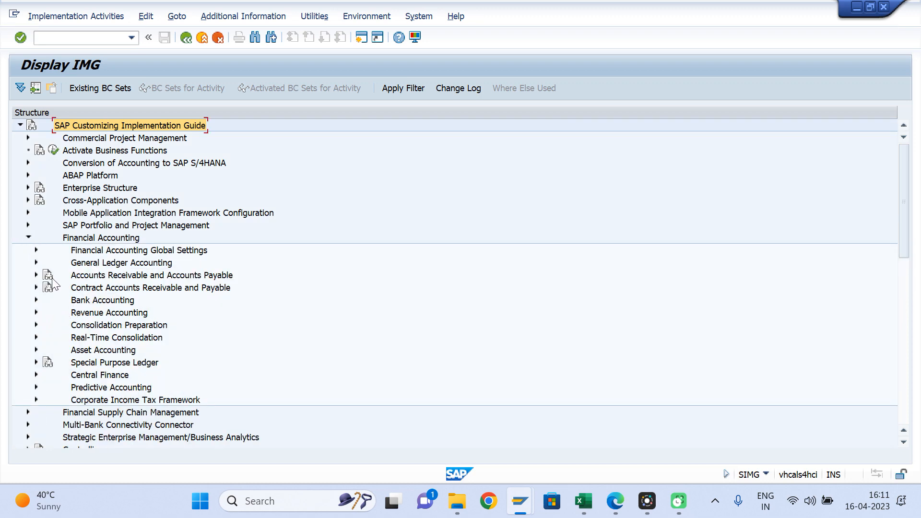
{"action": "left_click", "coordinate": [29, 237]}
{"action": "left_click", "coordinate": [28, 175]}
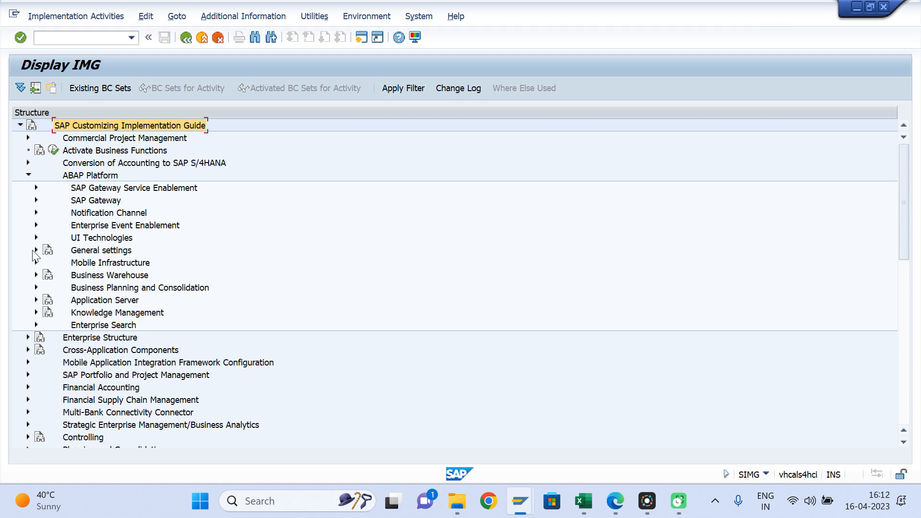
{"action": "left_click", "coordinate": [35, 252]}
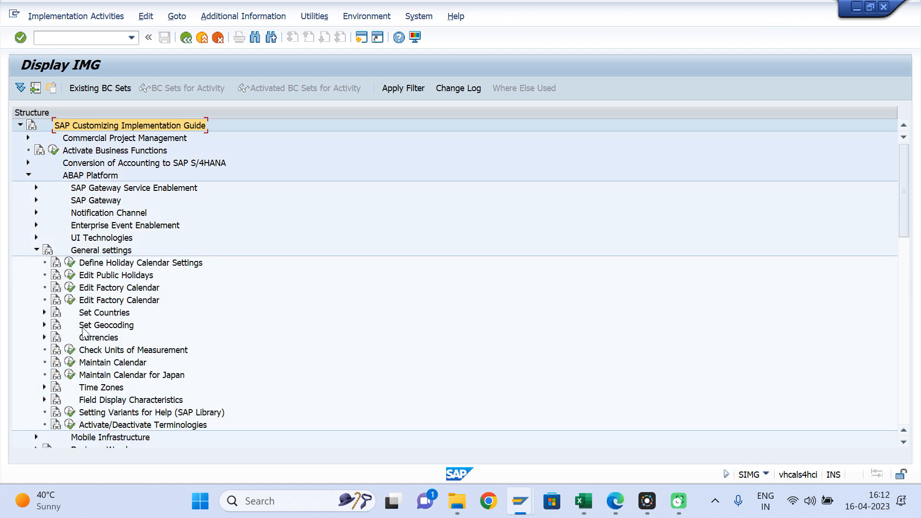
{"action": "left_click", "coordinate": [44, 337]}
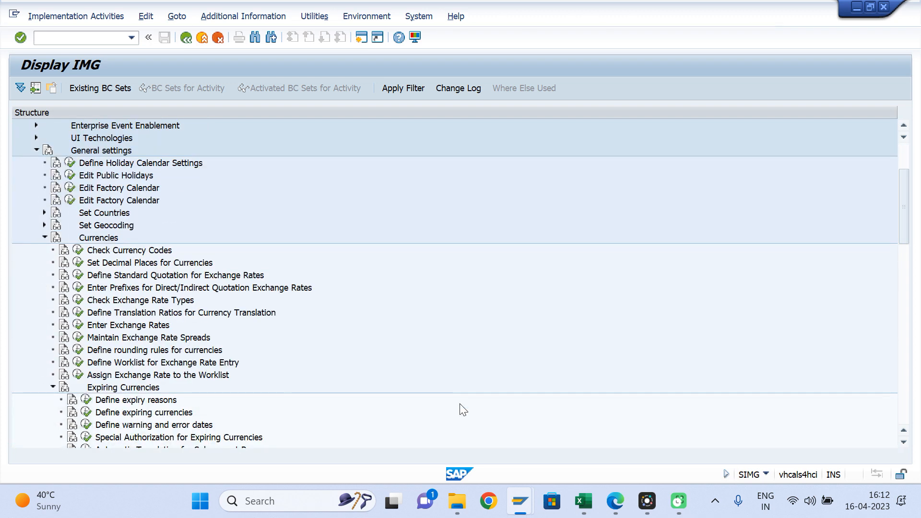
{"action": "mouse_move", "coordinate": [582, 499]}
{"action": "left_click", "coordinate": [657, 422]}
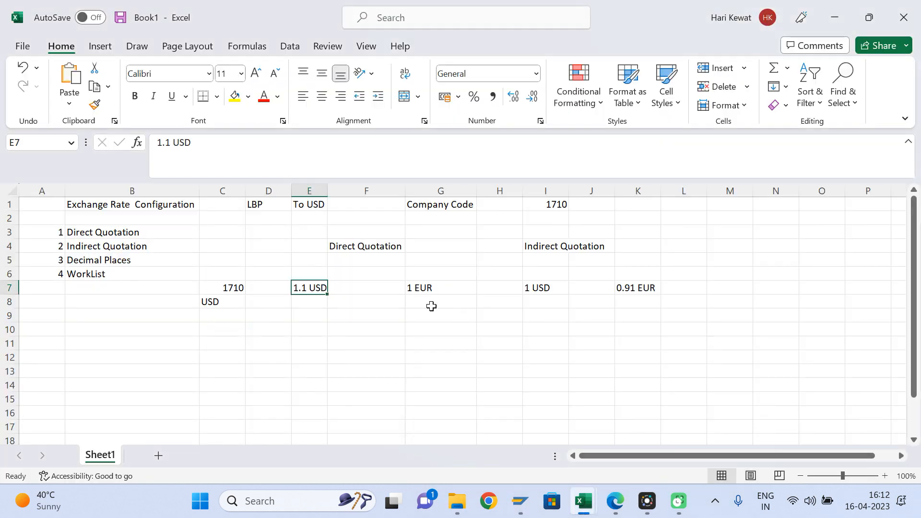
{"action": "left_click", "coordinate": [431, 305]}
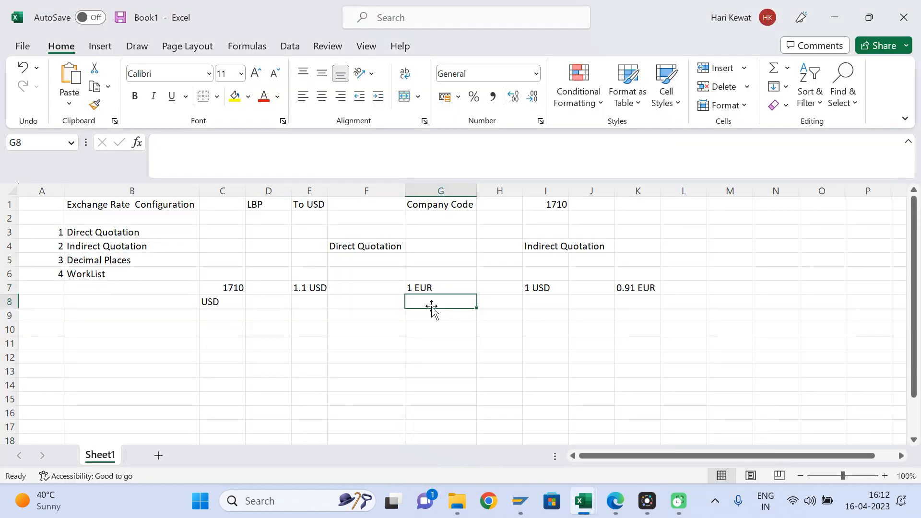
Step: Switch to Microsoft Edge, leave the previous results and search the web for "lbp to usd"
{"action": "left_click", "coordinate": [613, 498]}
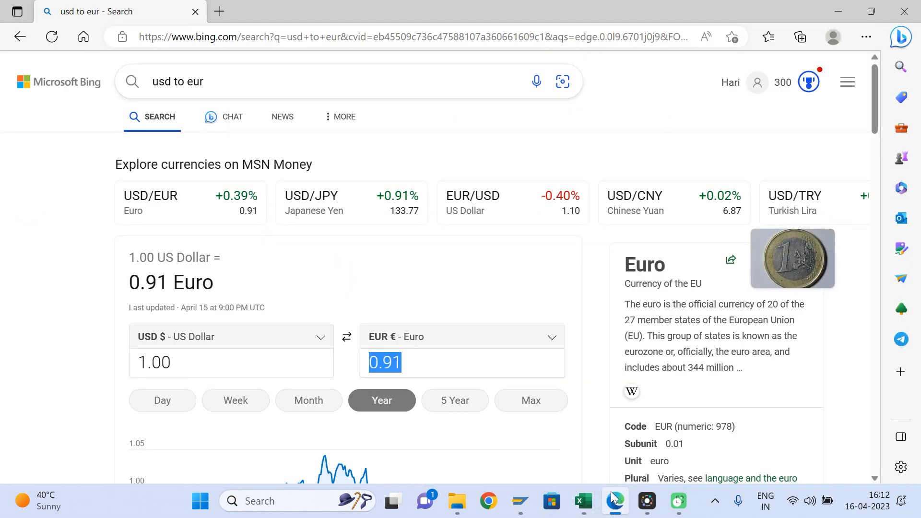
{"action": "left_click", "coordinate": [20, 39]}
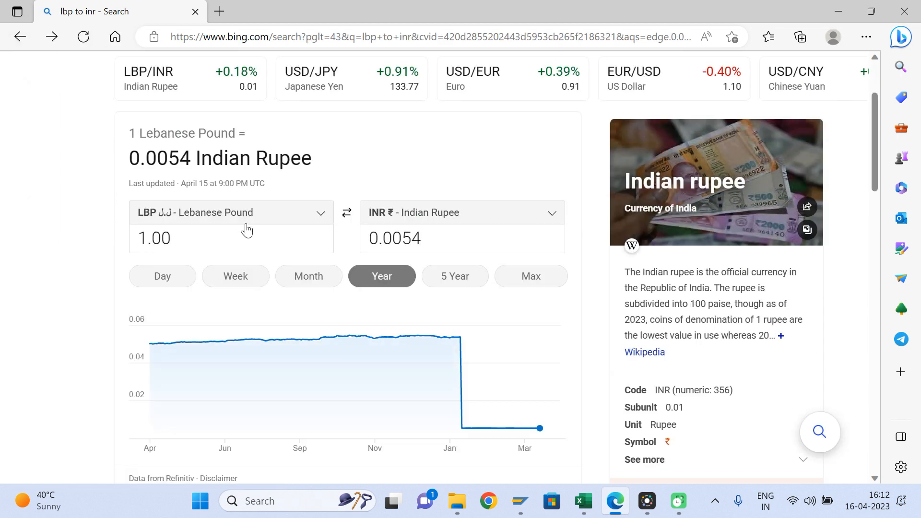
{"action": "left_click", "coordinate": [16, 38]}
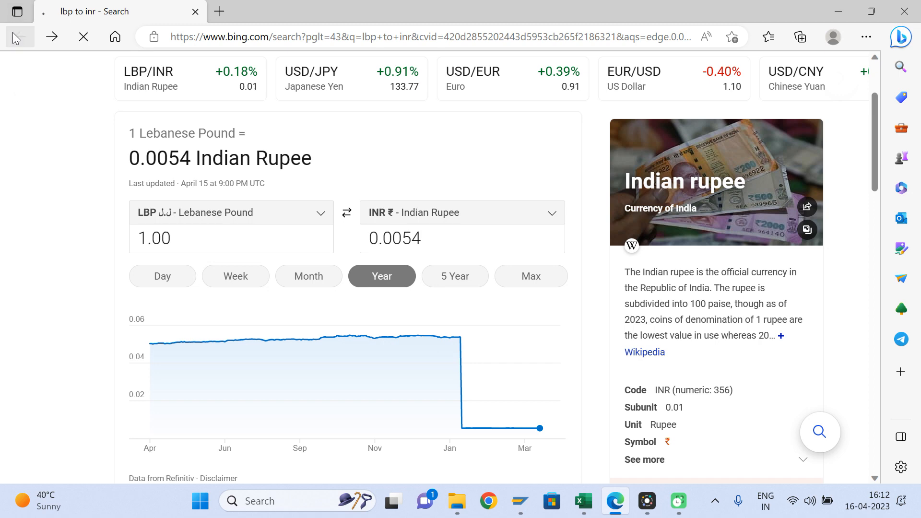
{"action": "left_click", "coordinate": [211, 28]}
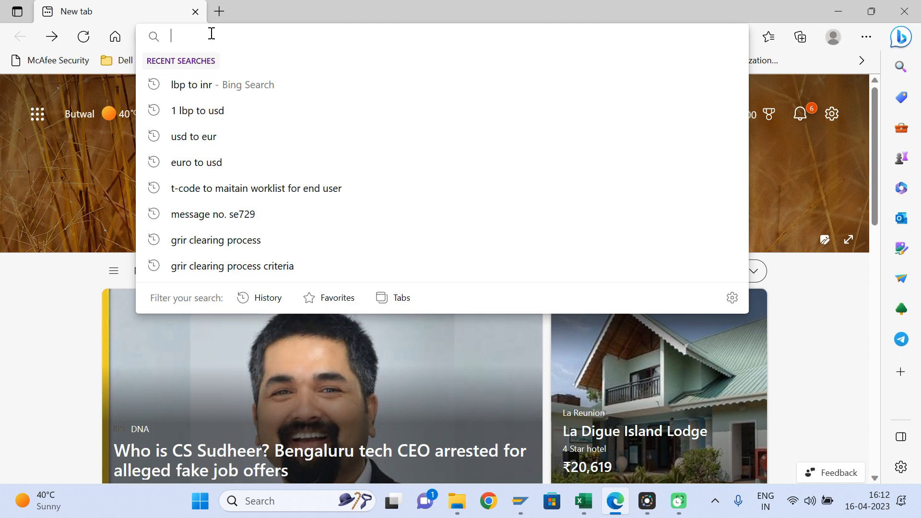
{"action": "type", "text": "lbp"}
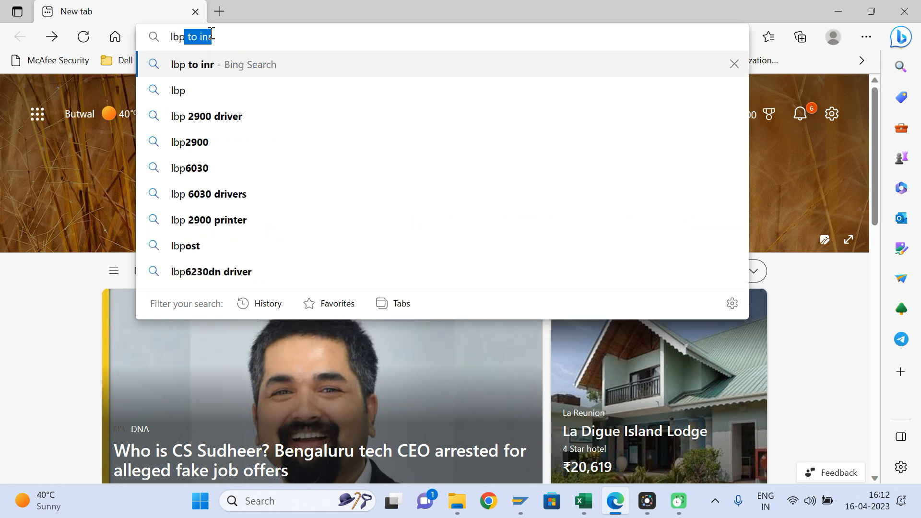
{"action": "type", "text": " to i"}
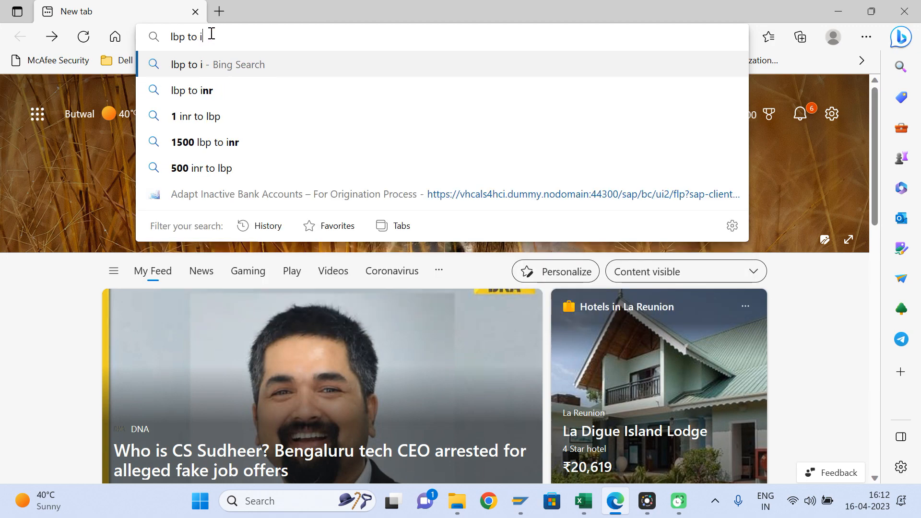
{"action": "key", "text": "BackSpace"}
{"action": "type", "text": "usd"}
{"action": "key", "text": "Return"}
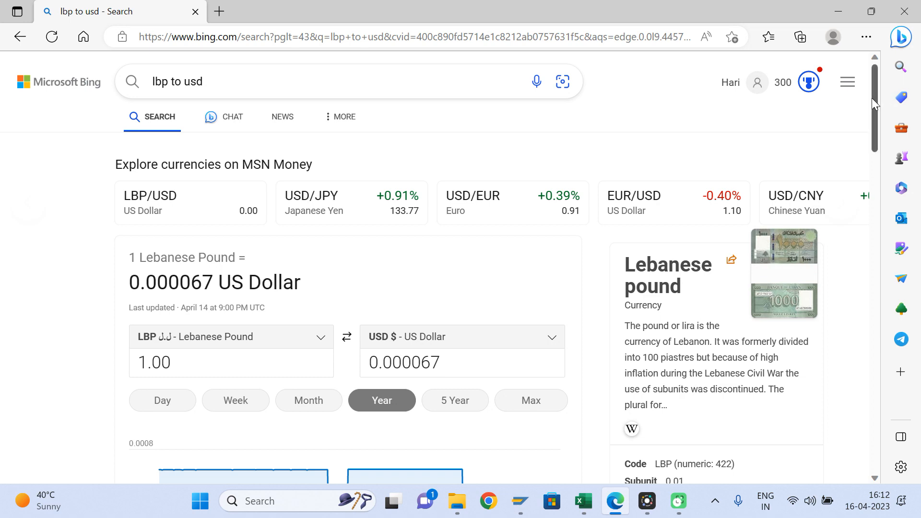
Step: Examine the converter's amounts for Lebanese Pound and US Dollar together with the rate chart
{"action": "left_click_drag", "start_coordinate": [875, 97], "coordinate": [880, 145]}
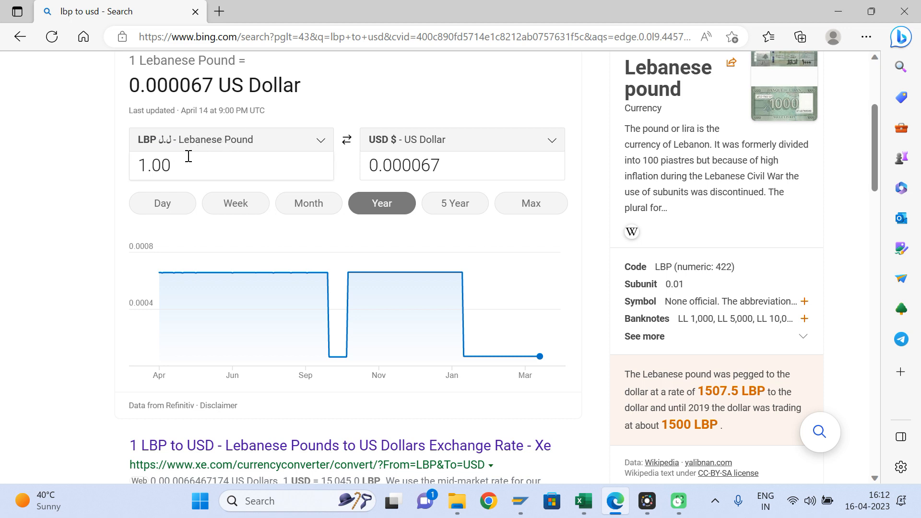
{"action": "left_click_drag", "start_coordinate": [173, 165], "coordinate": [107, 168]}
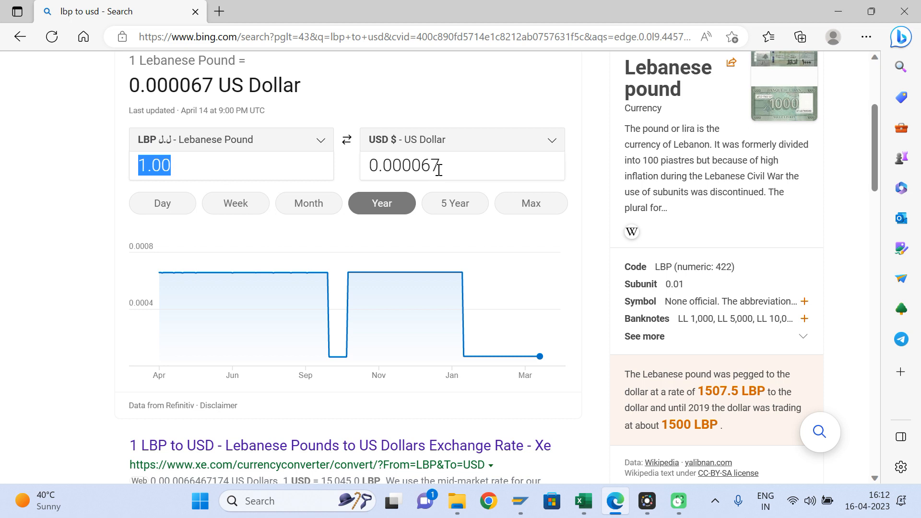
{"action": "left_click", "coordinate": [209, 168]}
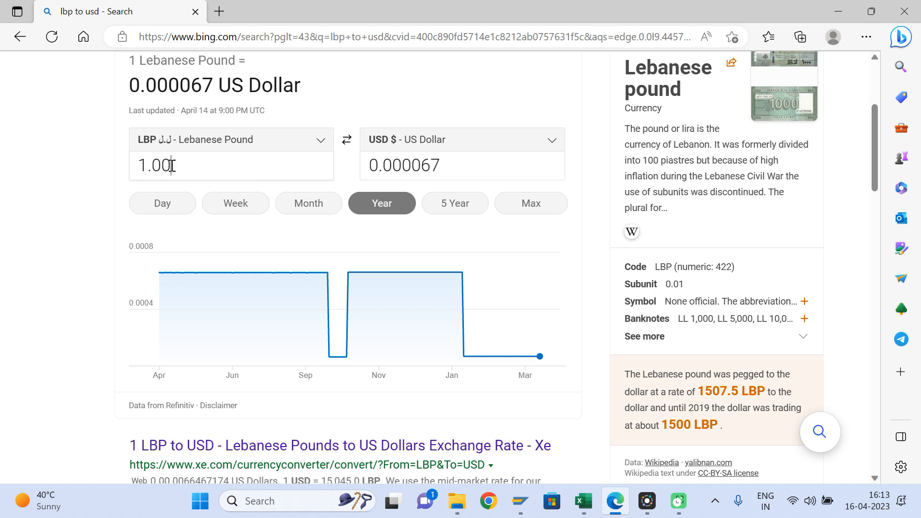
{"action": "left_click_drag", "start_coordinate": [171, 166], "coordinate": [124, 169]}
{"action": "left_click", "coordinate": [442, 165]}
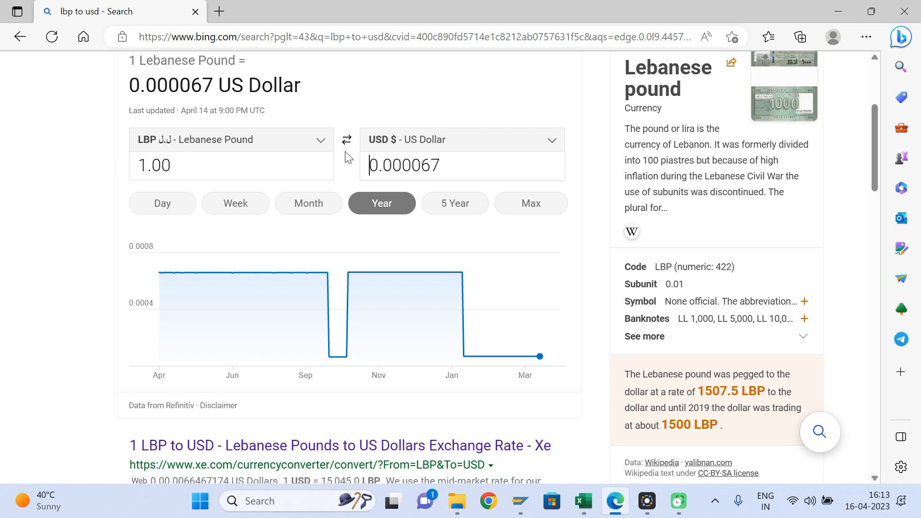
{"action": "left_click_drag", "start_coordinate": [468, 163], "coordinate": [333, 178]}
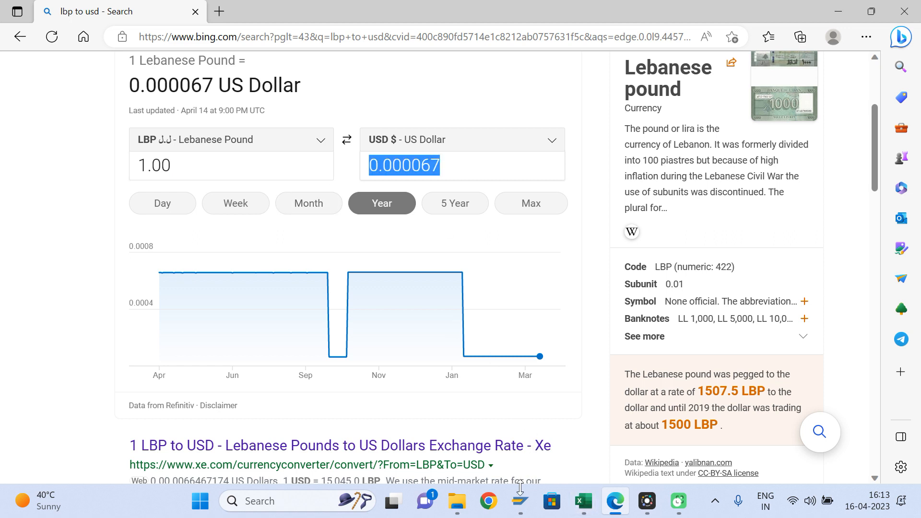
Step: Switch back to SAP with the Currencies activities of the IMG in view
{"action": "mouse_move", "coordinate": [522, 495]}
{"action": "left_click", "coordinate": [418, 447]}
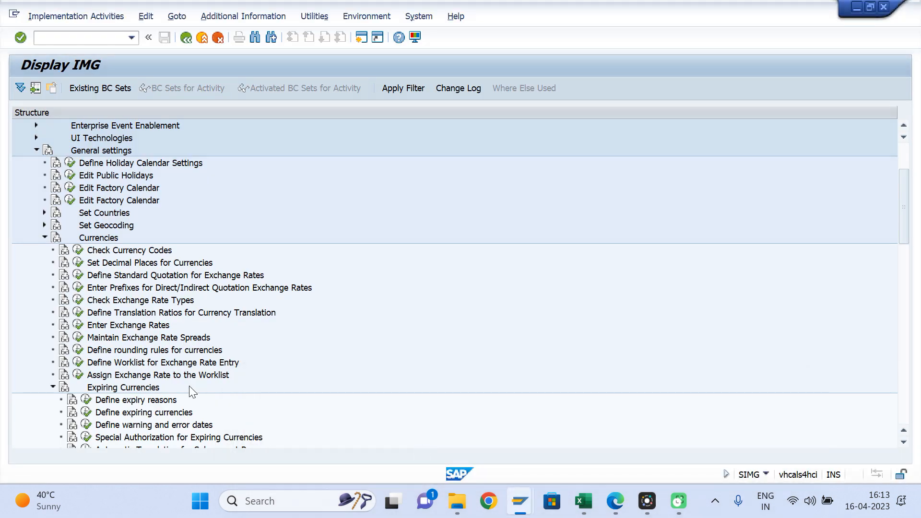
Step: Review the exchange rate types, and start new entries in the translation ratios for currency translation, accepting the warning
{"action": "left_click", "coordinate": [79, 301]}
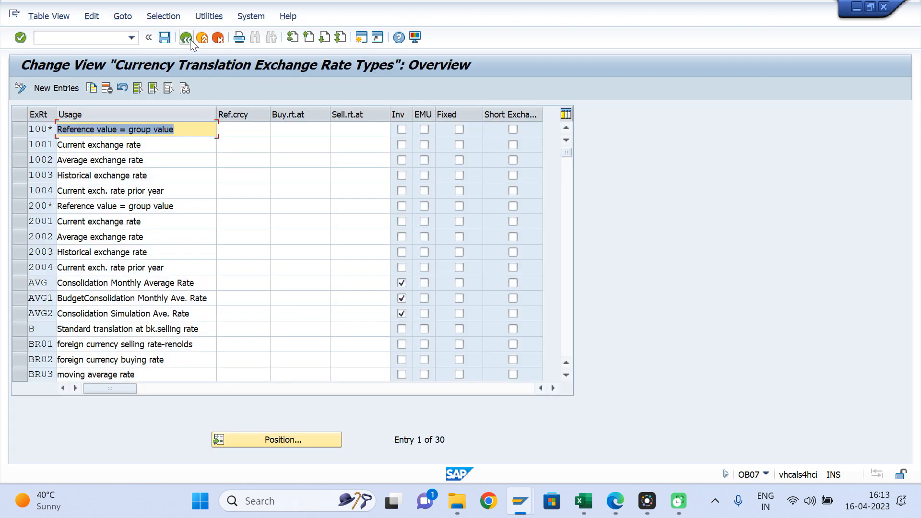
{"action": "left_click", "coordinate": [190, 39]}
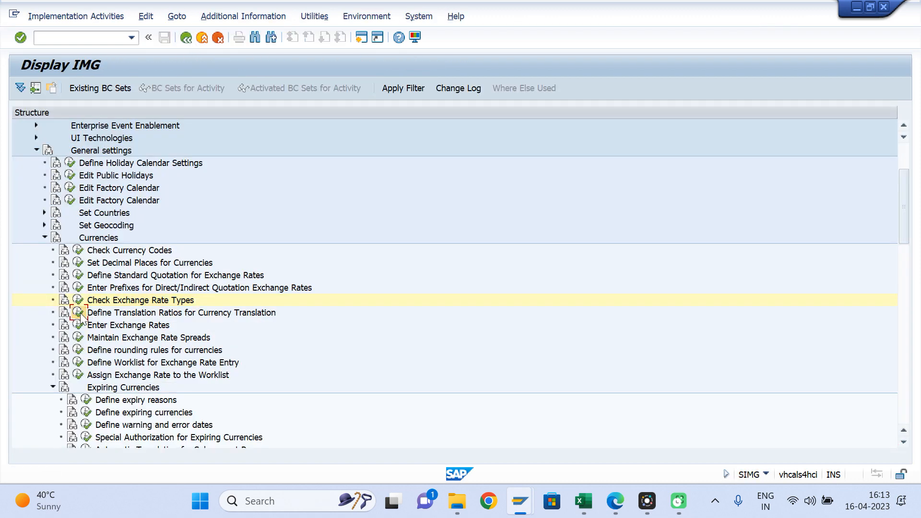
{"action": "left_click", "coordinate": [80, 313]}
{"action": "left_click", "coordinate": [98, 331]}
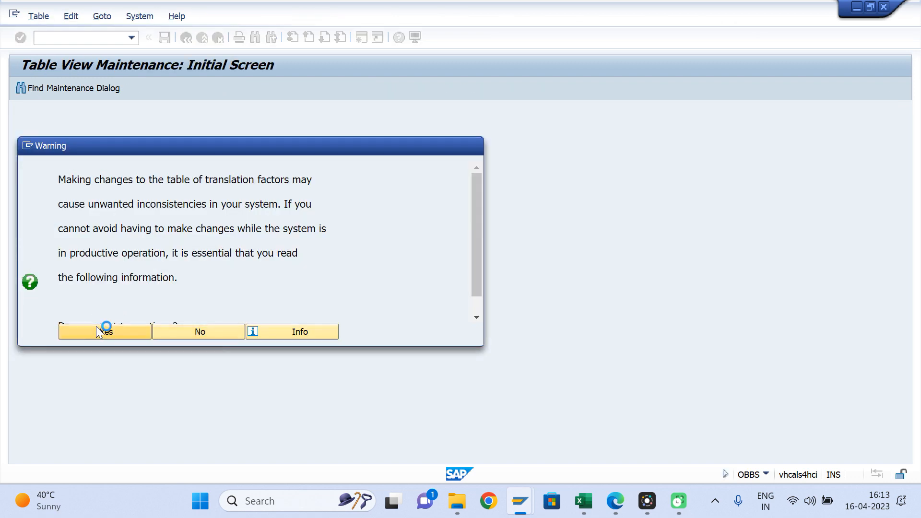
{"action": "left_click", "coordinate": [118, 156]}
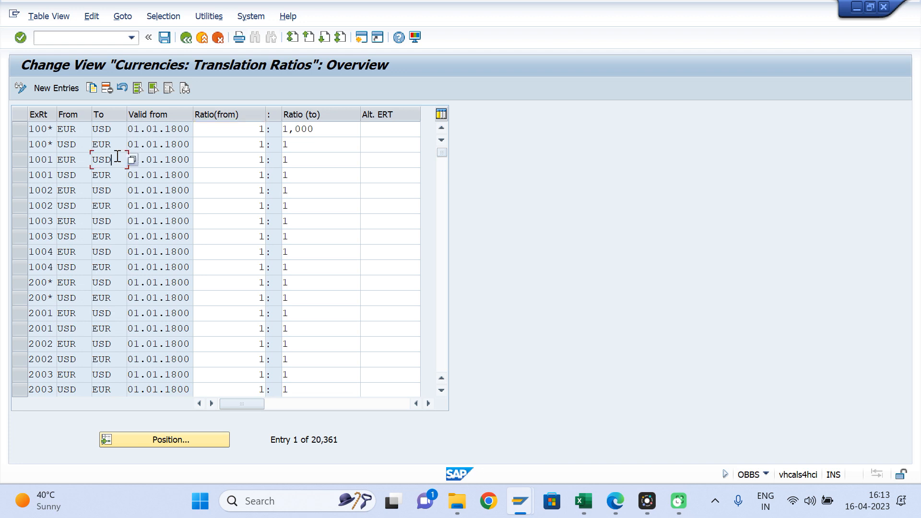
{"action": "left_click", "coordinate": [142, 144]}
{"action": "left_click", "coordinate": [150, 135]}
{"action": "left_click", "coordinate": [61, 90]}
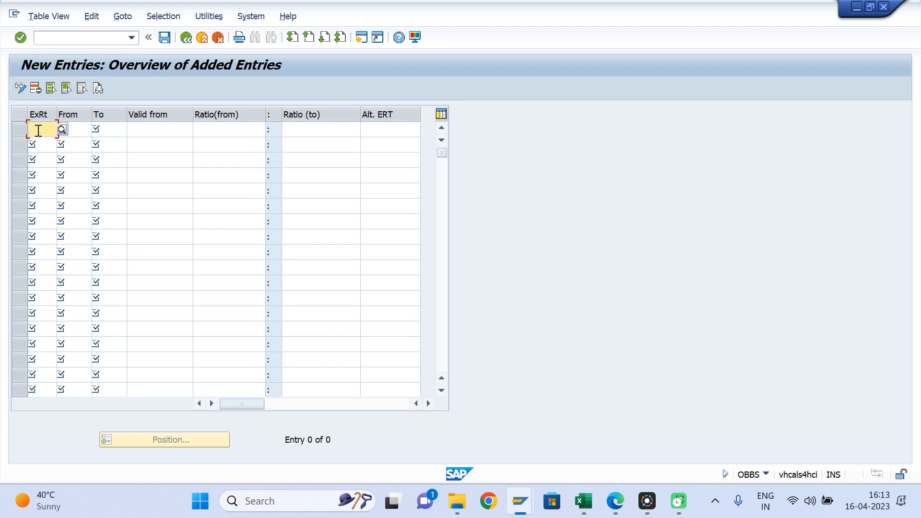
Step: Enter exchange rate type M with from-currency LBP and to-currency USD in the first translation ratio row
{"action": "type", "text": "m"}
{"action": "key", "text": "Tab"}
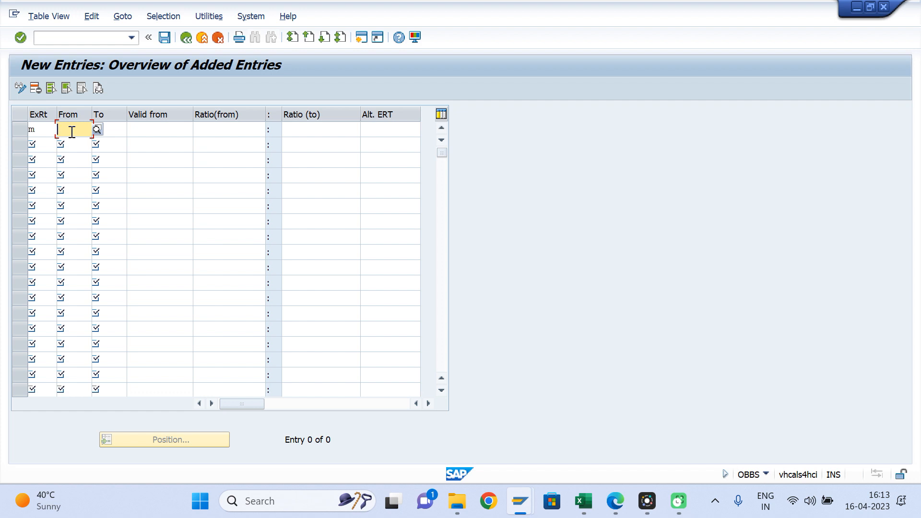
{"action": "type", "text": "1"}
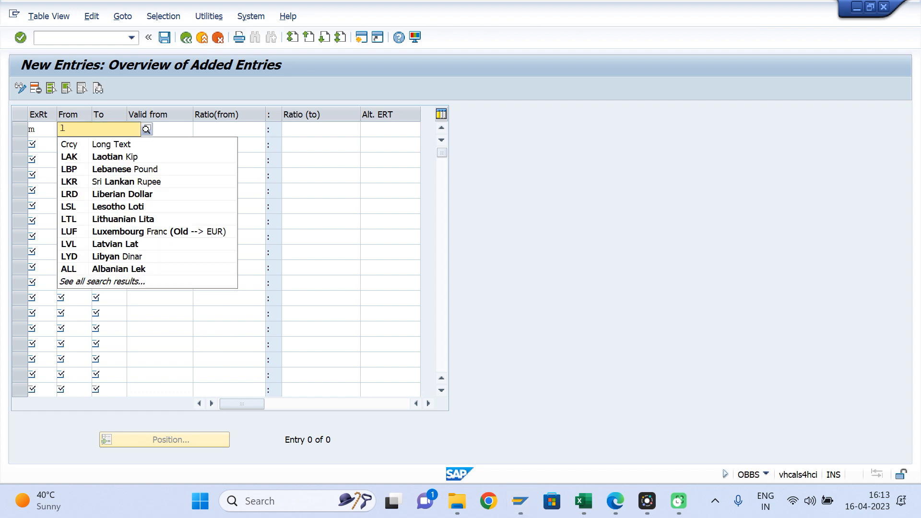
{"action": "type", "text": "bp"}
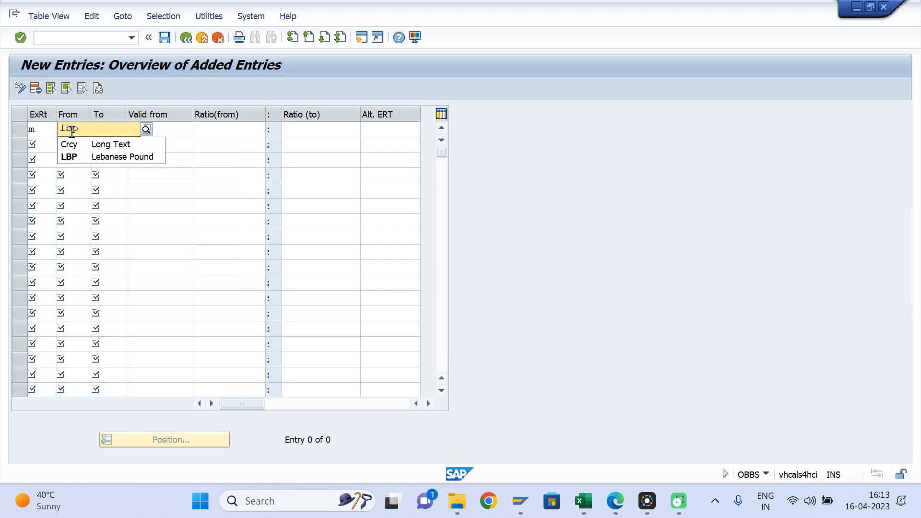
{"action": "left_click", "coordinate": [122, 157]}
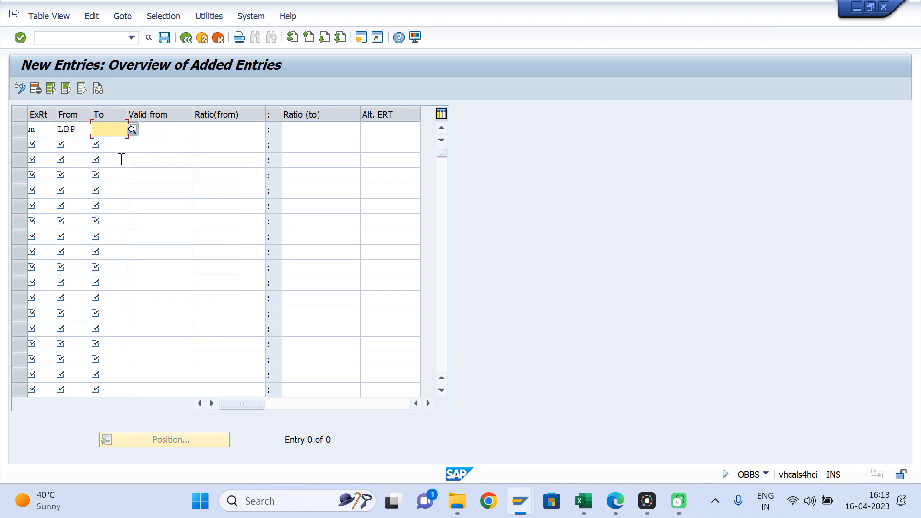
{"action": "type", "text": "usd"}
{"action": "key", "text": "Tab"}
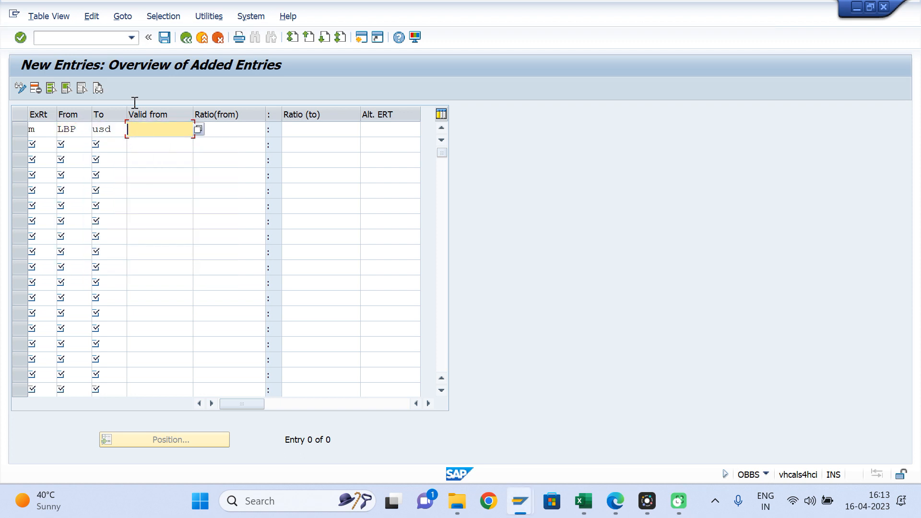
Step: Make the LBP to USD translation ratio valid from 16.04.2023 with a ratio of 1:1
{"action": "type", "text": "16.04.2023"}
{"action": "key", "text": "Tab"}
{"action": "type", "text": "1"}
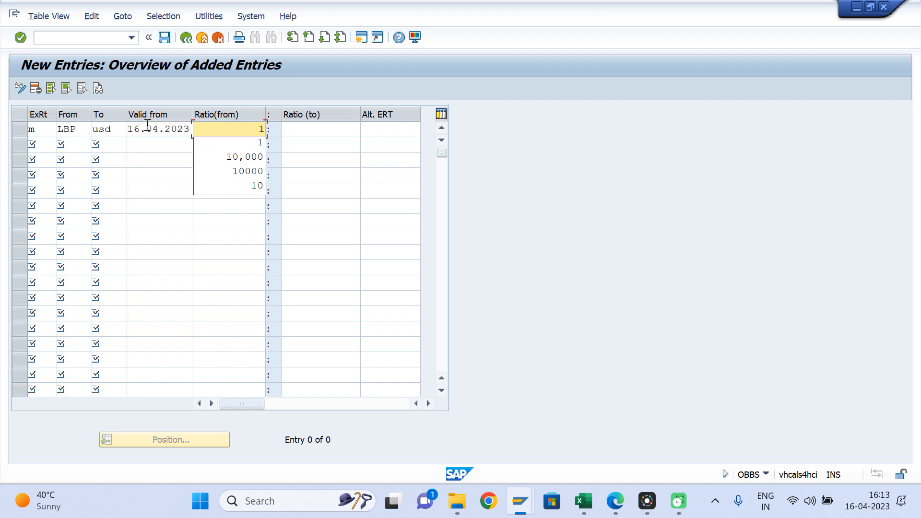
{"action": "key", "text": "Tab"}
{"action": "type", "text": "1"}
{"action": "key", "text": "Return"}
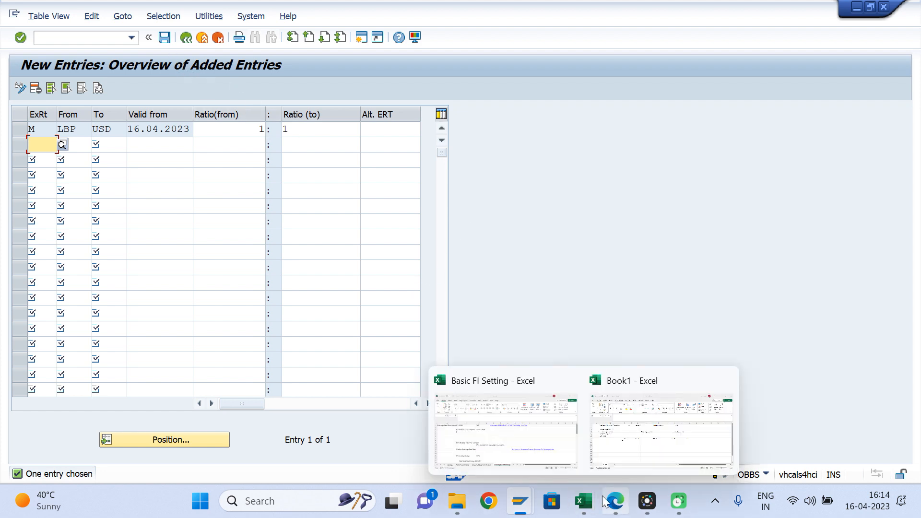
Step: Check the Lebanese Pound to US Dollar rate in Microsoft Edge and return to the ratio entry in SAP
{"action": "left_click", "coordinate": [614, 500]}
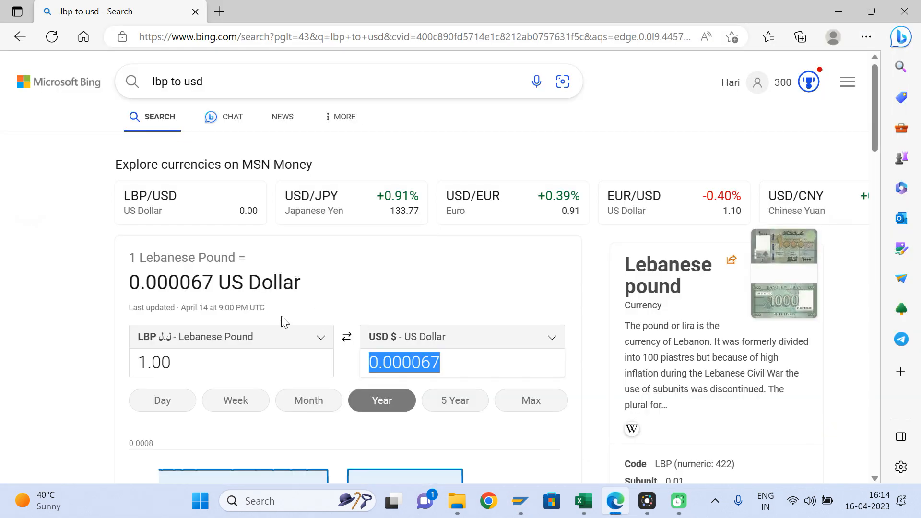
{"action": "key", "text": "alt+Tab"}
{"action": "left_click", "coordinate": [252, 133]}
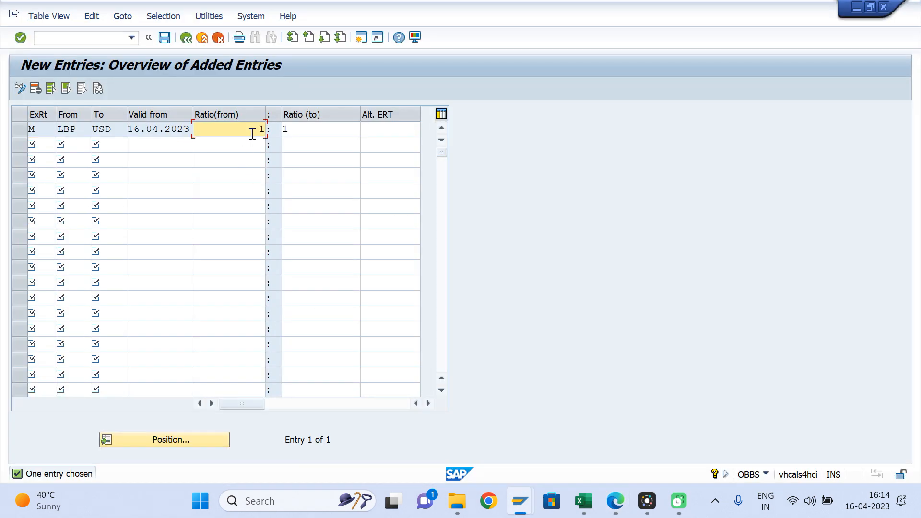
Step: Save the LBP to USD translation ratio and return to the IMG structure
{"action": "left_click", "coordinate": [163, 39]}
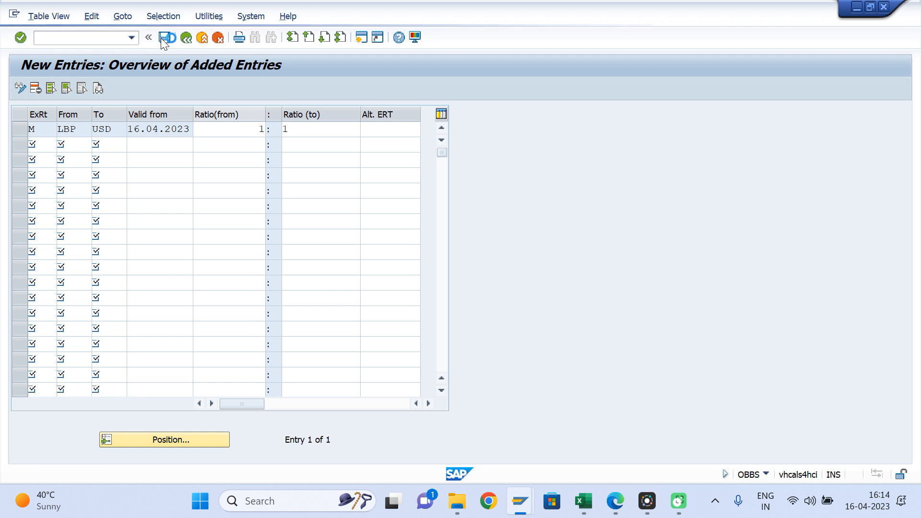
{"action": "key", "text": "Return"}
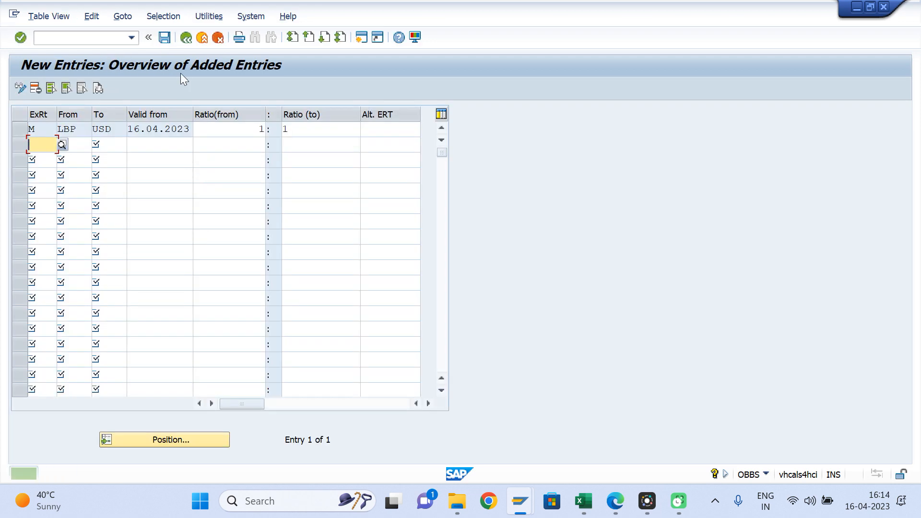
{"action": "left_click", "coordinate": [189, 41]}
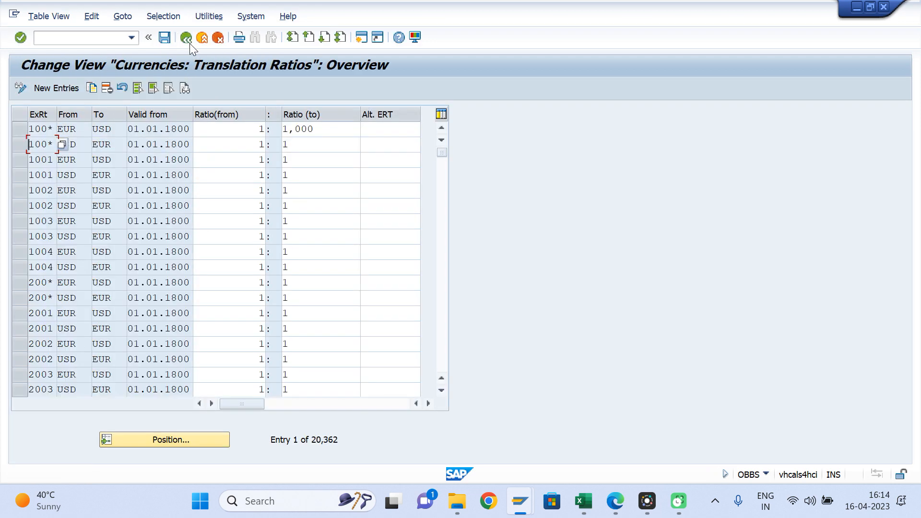
{"action": "left_click", "coordinate": [187, 39]}
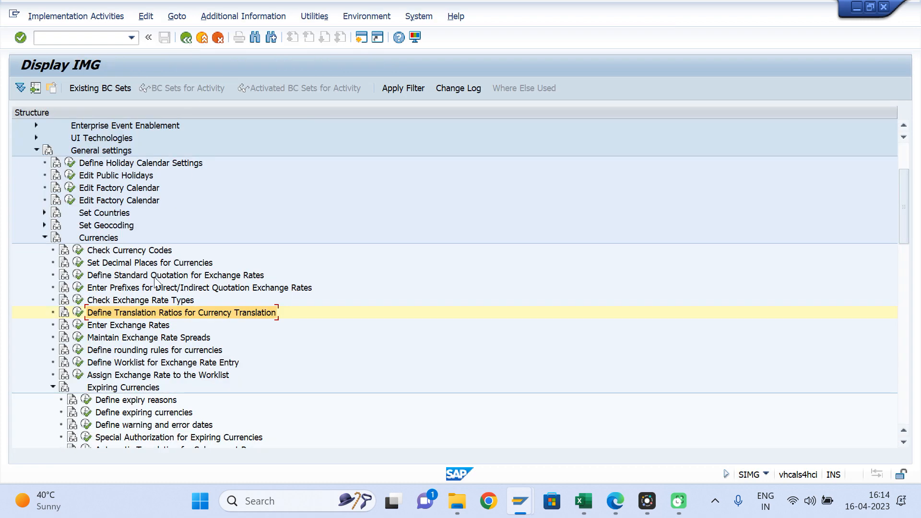
Step: Start a new entry in the currency exchange rates with rate type M, valid from 16.04.2023
{"action": "left_click", "coordinate": [78, 325]}
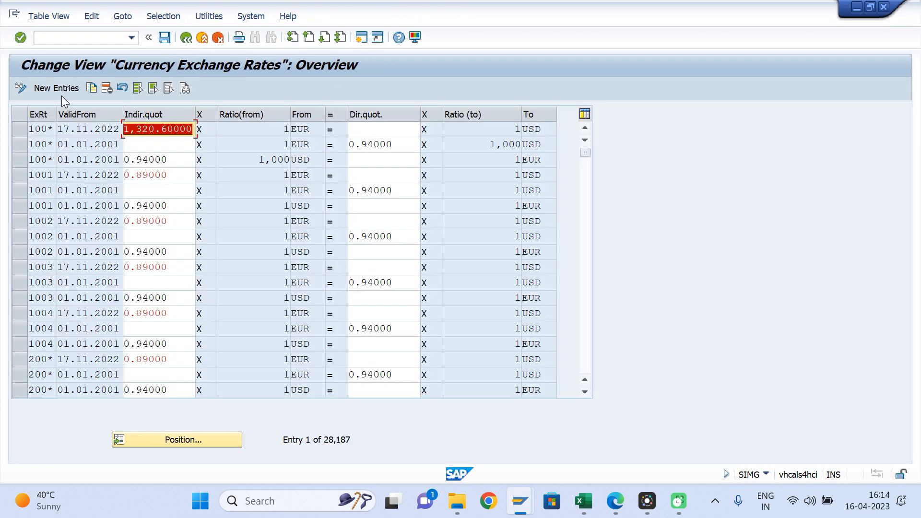
{"action": "left_click", "coordinate": [59, 92]}
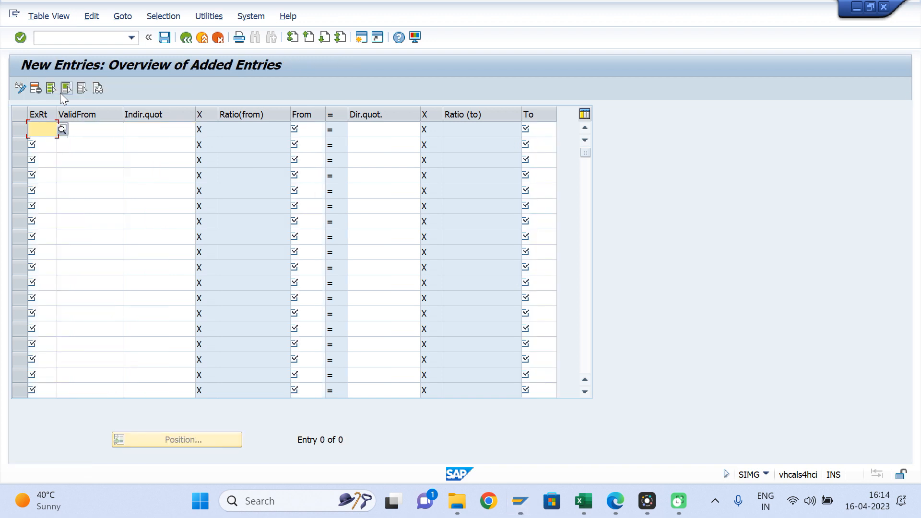
{"action": "type", "text": "m"}
{"action": "key", "text": "Tab"}
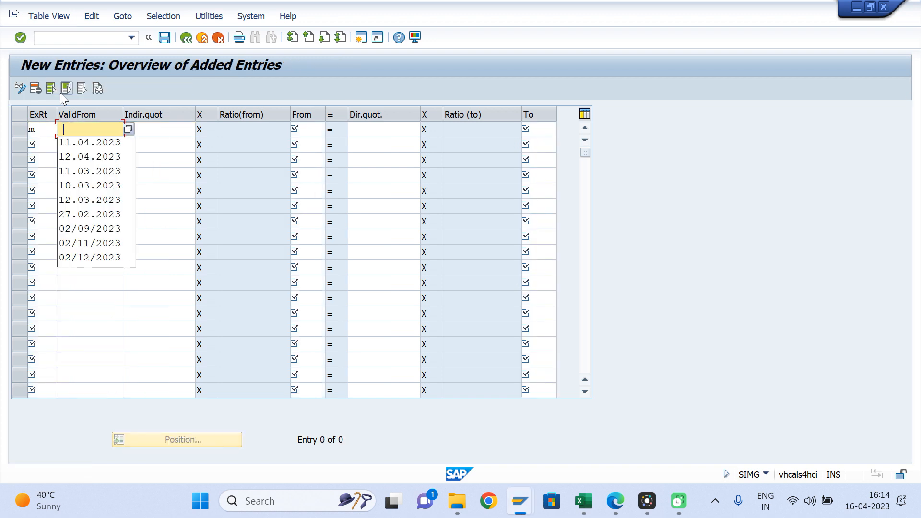
{"action": "type", "text": "16"}
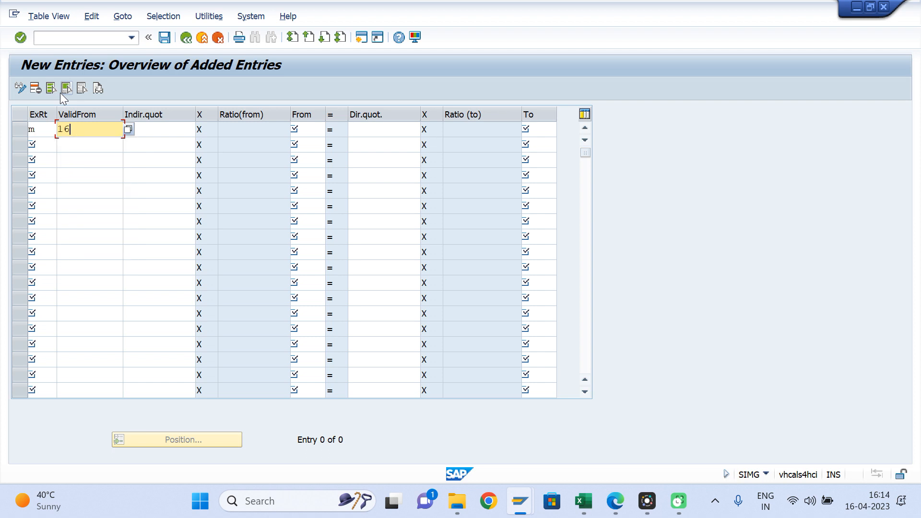
{"action": "type", "text": ".04.2023"}
{"action": "key", "text": "BackSpace"}
{"action": "key", "text": "BackSpace"}
{"action": "type", "text": "23"}
{"action": "key", "text": "Tab"}
{"action": "key", "text": "Tab"}
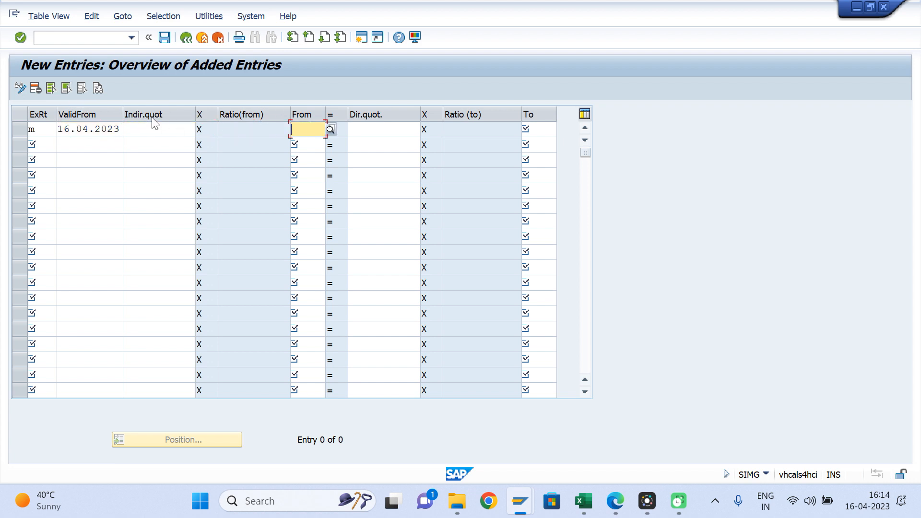
Step: Set the new exchange rate entry's from-currency to LBP and its to-currency to USD
{"action": "type", "text": "lbr"}
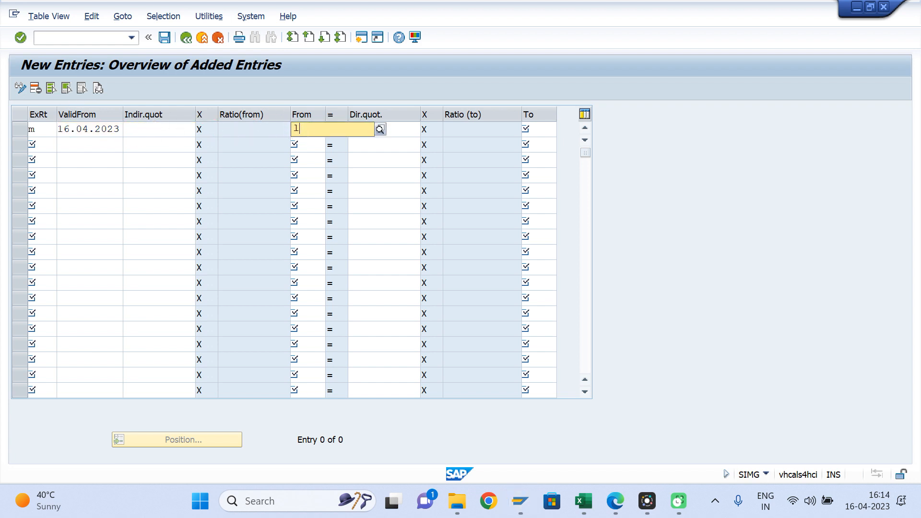
{"action": "key", "text": "Tab"}
{"action": "key", "text": "Tab"}
{"action": "type", "text": "usd"}
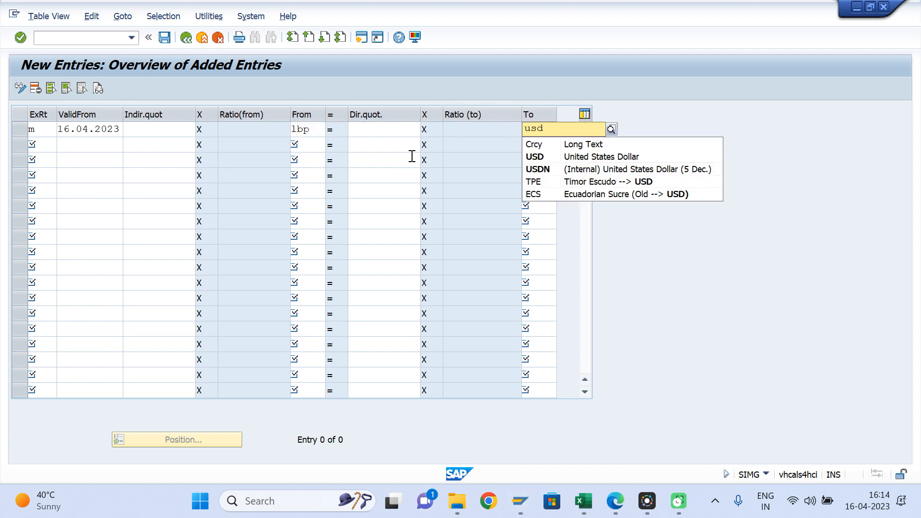
{"action": "key", "text": "Down"}
{"action": "key", "text": "Return"}
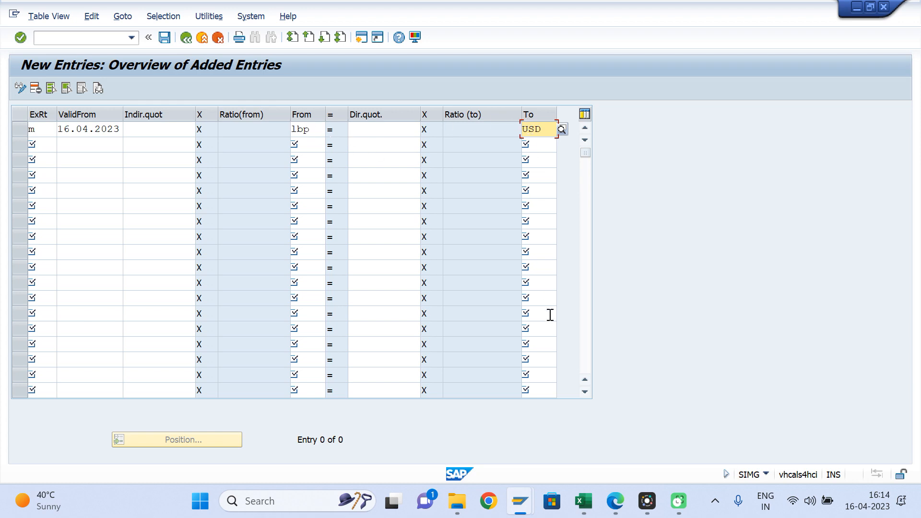
Step: Copy the rate 0.000067 from the converter in Microsoft Edge and try to enter it as the direct quotation in SAP
{"action": "left_click", "coordinate": [363, 130]}
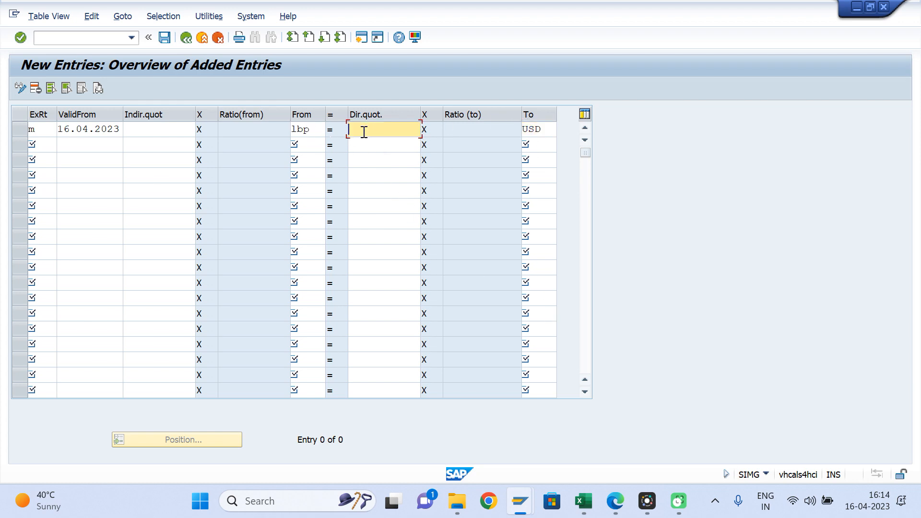
{"action": "left_click", "coordinate": [615, 501]}
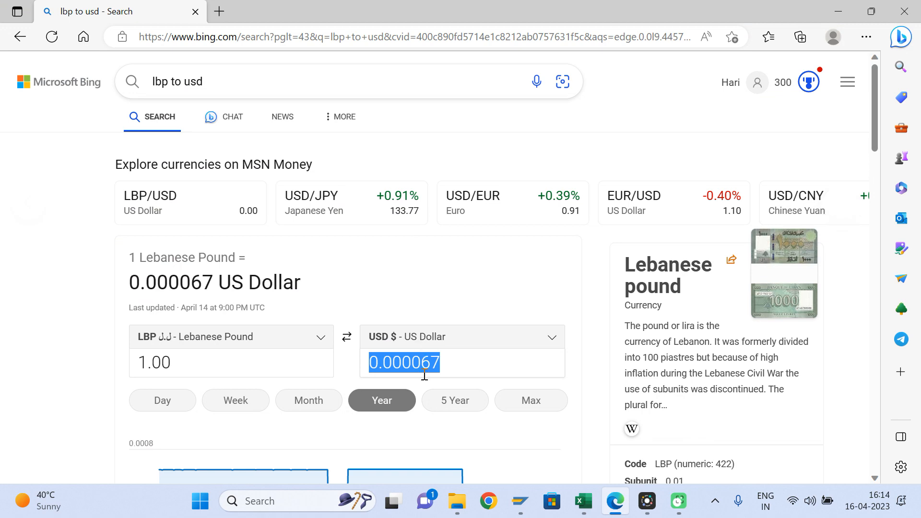
{"action": "key", "text": "ctrl+c"}
{"action": "key", "text": "alt+Tab"}
{"action": "key", "text": "ctrl+v"}
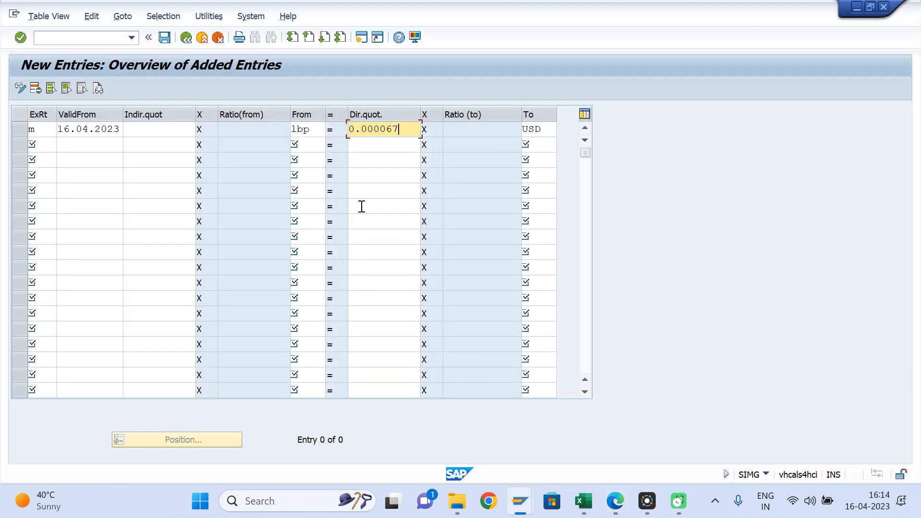
{"action": "key", "text": "Return"}
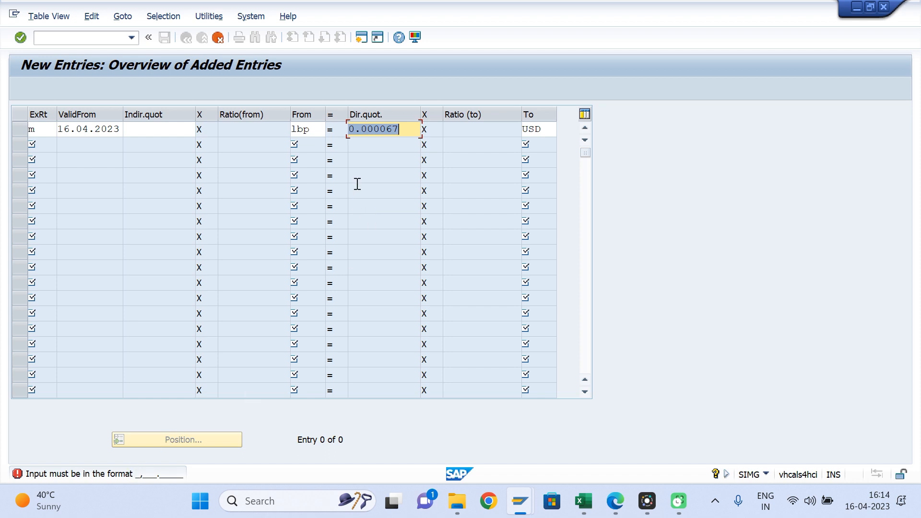
Step: Examine the direct quotation value against the required input format, highlighting the whole value
{"action": "left_click", "coordinate": [361, 130]}
{"action": "left_click_drag", "start_coordinate": [399, 129], "coordinate": [321, 130]}
{"action": "left_click", "coordinate": [403, 129]}
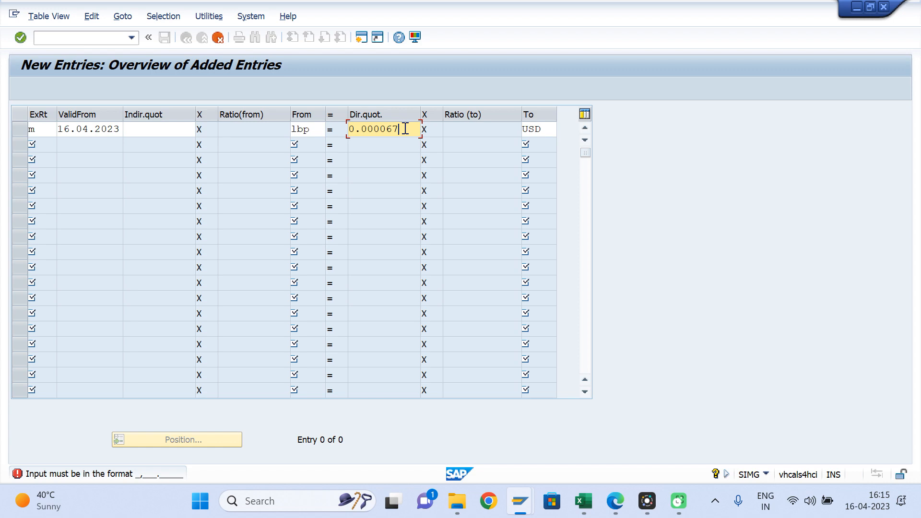
{"action": "left_click_drag", "start_coordinate": [406, 129], "coordinate": [315, 126]}
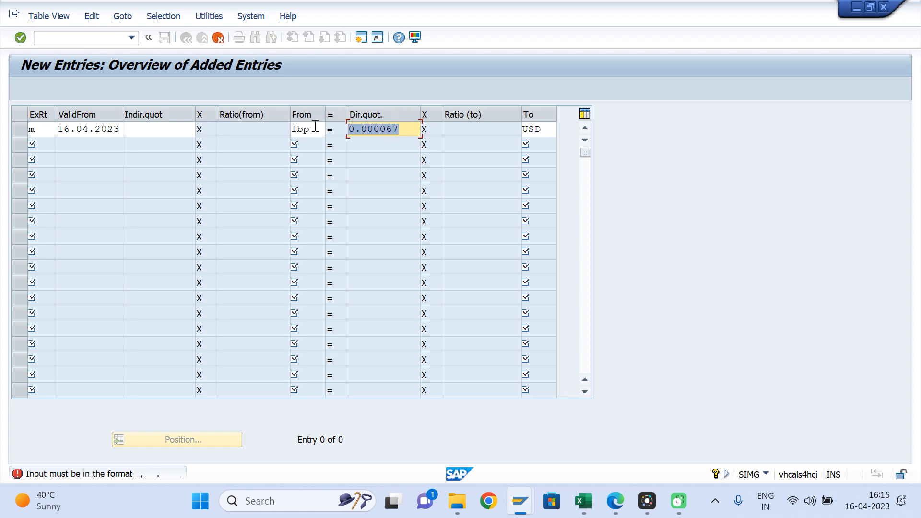
Step: Switch to the Book1 workbook in Excel and enter 1 in E13 and LBP in F13
{"action": "mouse_move", "coordinate": [583, 501]}
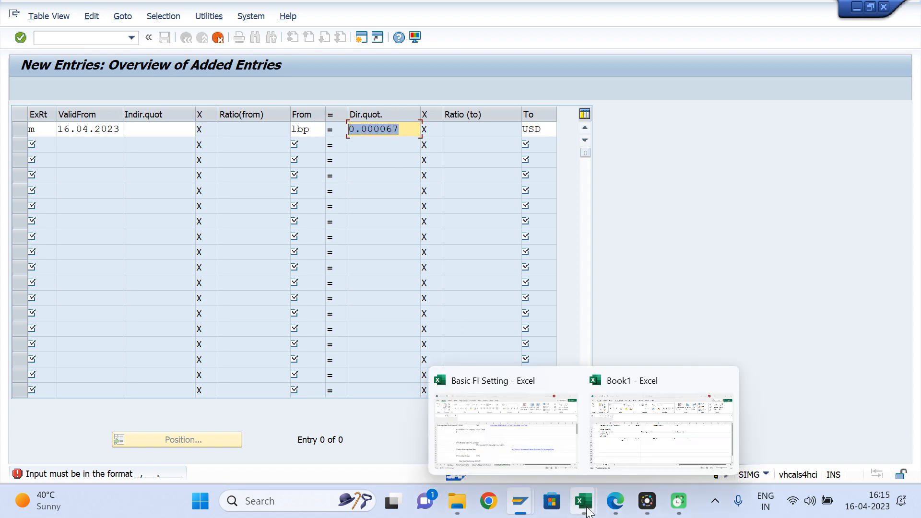
{"action": "left_click", "coordinate": [646, 436]}
{"action": "left_click", "coordinate": [349, 330]}
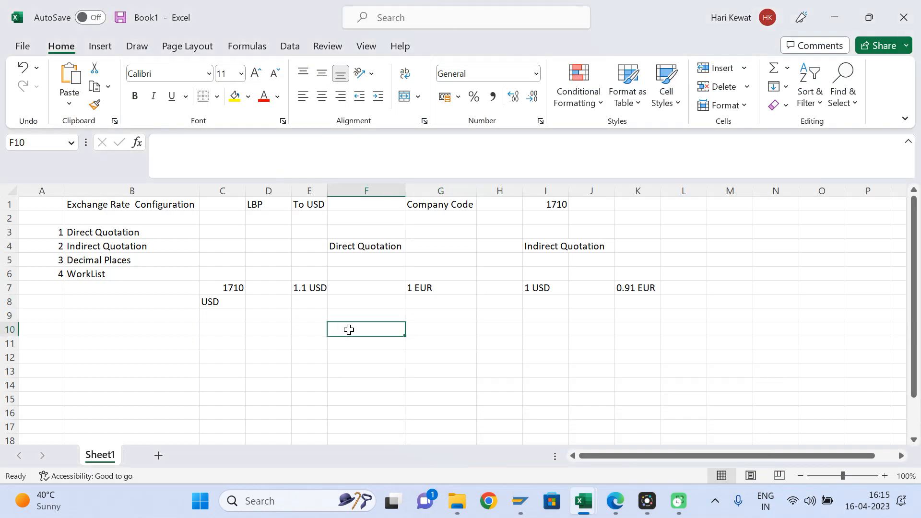
{"action": "key", "text": "Down"}
{"action": "key", "text": "Down"}
{"action": "key", "text": "Down"}
{"action": "key", "text": "Down"}
{"action": "key", "text": "Left"}
{"action": "key", "text": "Up"}
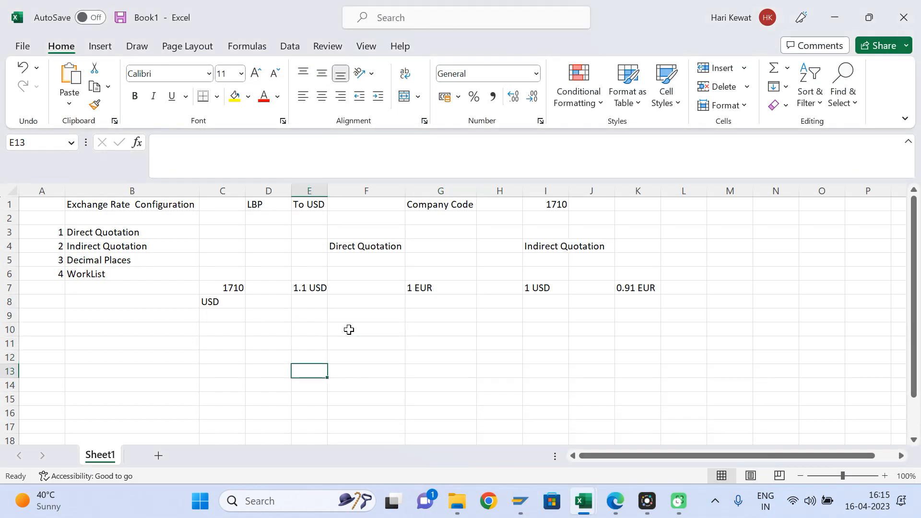
{"action": "type", "text": "1"}
{"action": "key", "text": "Tab"}
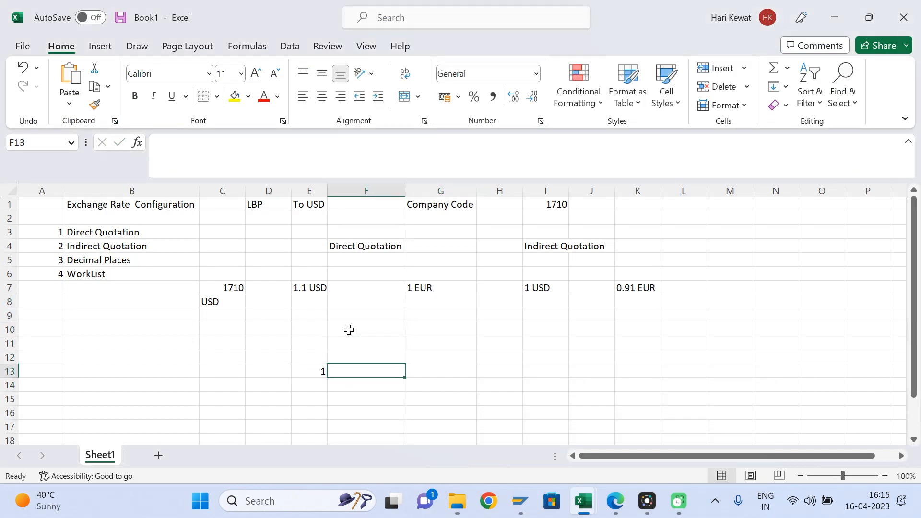
{"action": "type", "text": "LBP"}
{"action": "key", "text": "Return"}
Step: Paste the copied rate 0.000067 into cell G15 and label it USD in H15
{"action": "key", "text": "Down"}
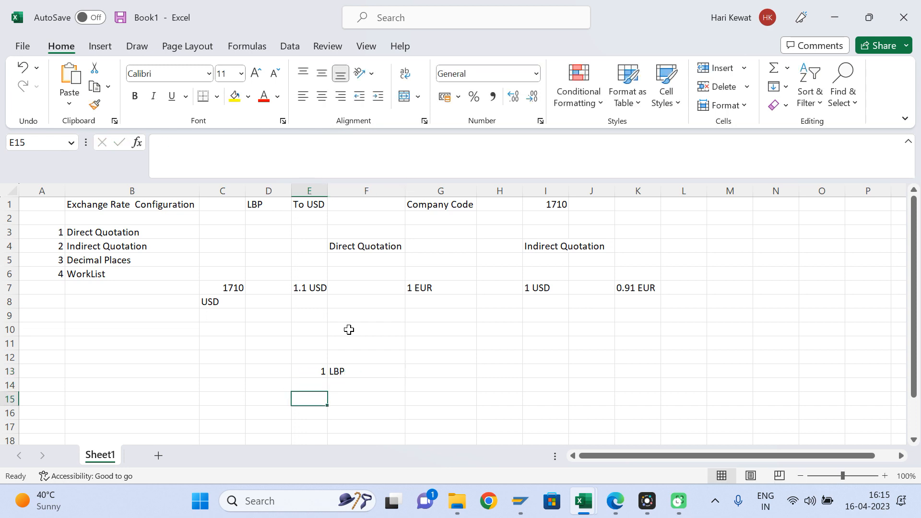
{"action": "key", "text": "Right"}
{"action": "key", "text": "Right"}
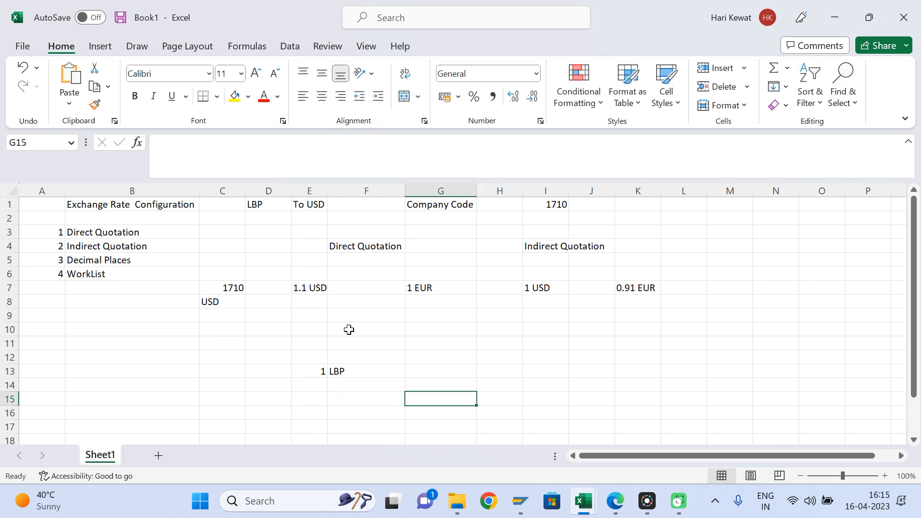
{"action": "key", "text": "ctrl+v"}
{"action": "key", "text": "Right"}
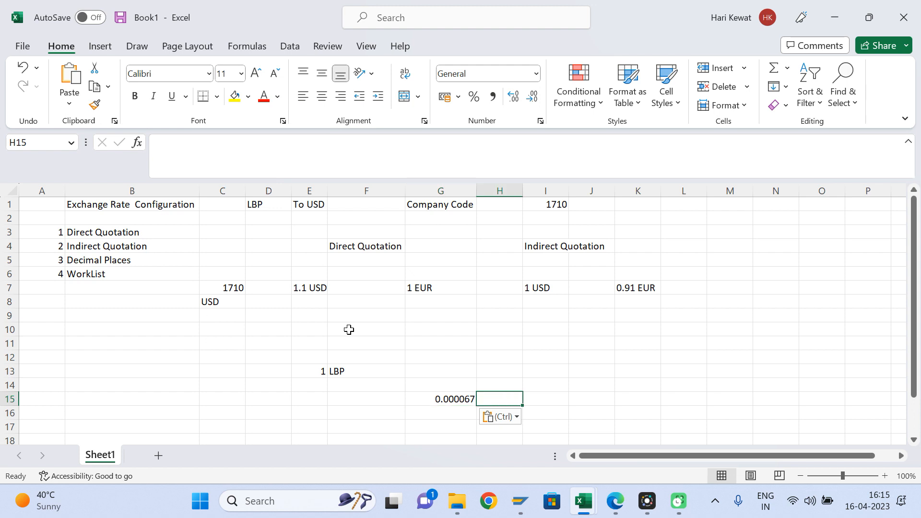
{"action": "type", "text": "USD"}
{"action": "key", "text": "Return"}
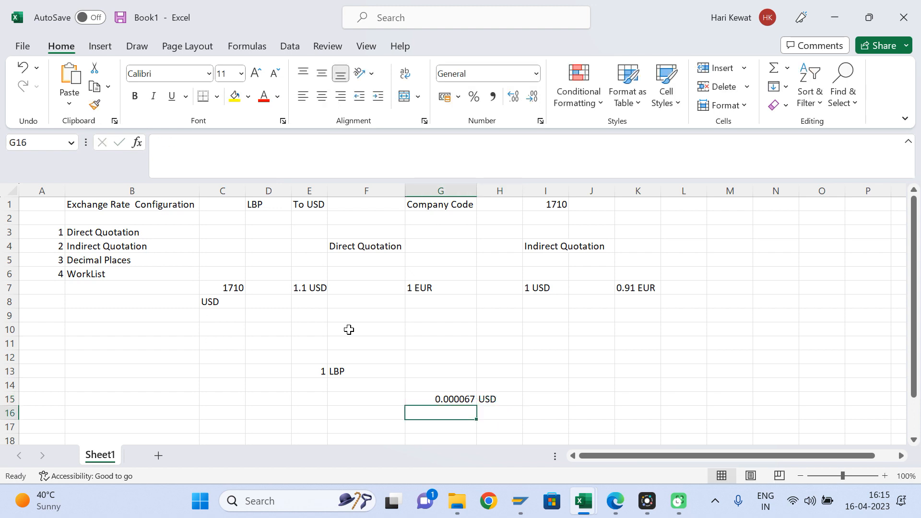
Step: Enter an amount of 10 in E15 and its currency LBP in F15, on the same row as the rate
{"action": "key", "text": "Down"}
{"action": "key", "text": "Down"}
{"action": "key", "text": "Down"}
{"action": "key", "text": "Down"}
{"action": "key", "text": "Down"}
{"action": "key", "text": "Down"}
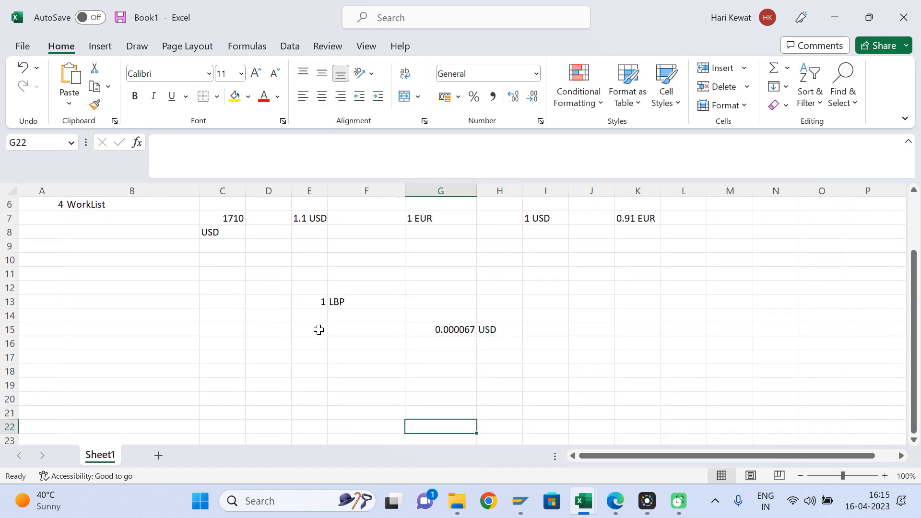
{"action": "left_click", "coordinate": [317, 329]}
{"action": "type", "text": "10"}
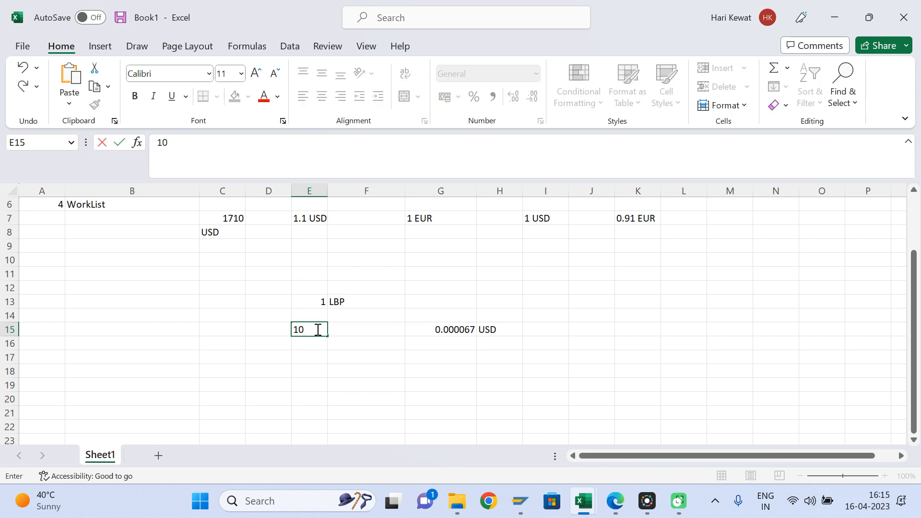
{"action": "key", "text": "Tab"}
{"action": "type", "text": "LBP"}
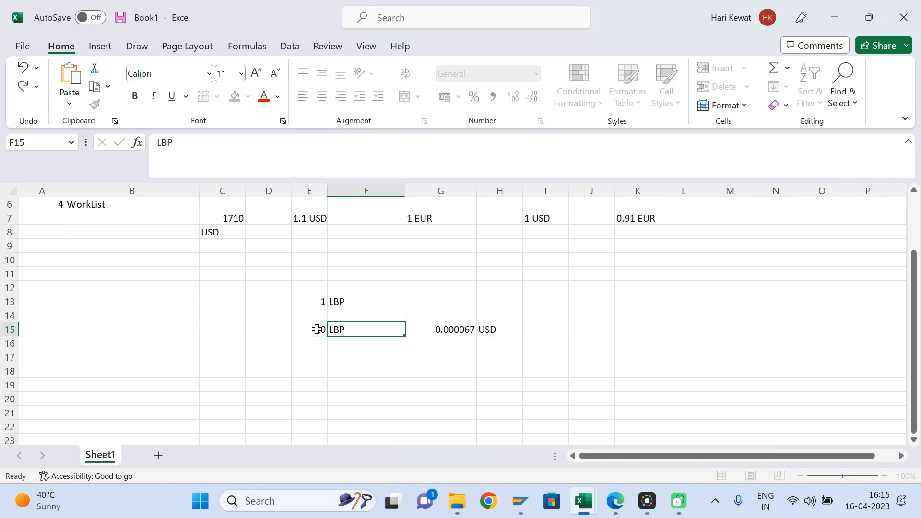
{"action": "key", "text": "Return"}
Step: Calculate the USD equivalent in cell G18 with the formula =E15*G15
{"action": "key", "text": "Down"}
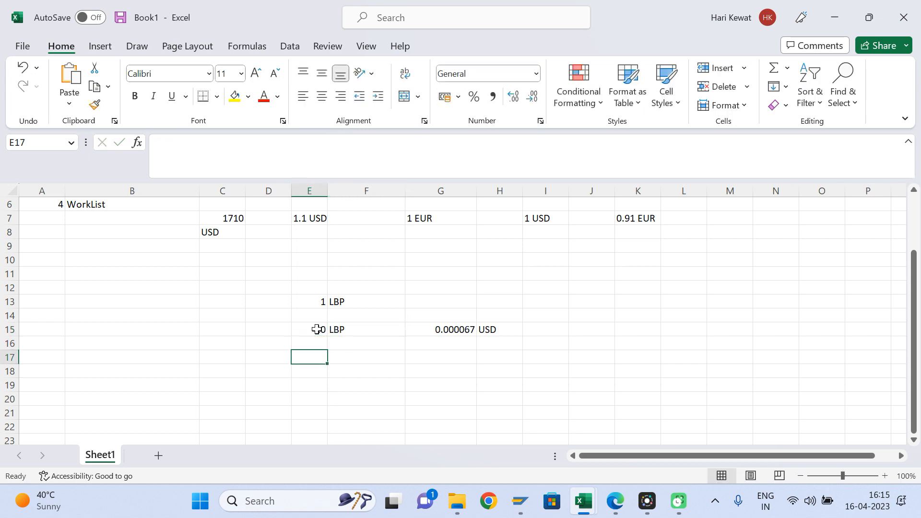
{"action": "key", "text": "Up"}
{"action": "key", "text": "Up"}
{"action": "key", "text": "Down"}
{"action": "key", "text": "Down"}
{"action": "key", "text": "Right"}
{"action": "key", "text": "Right"}
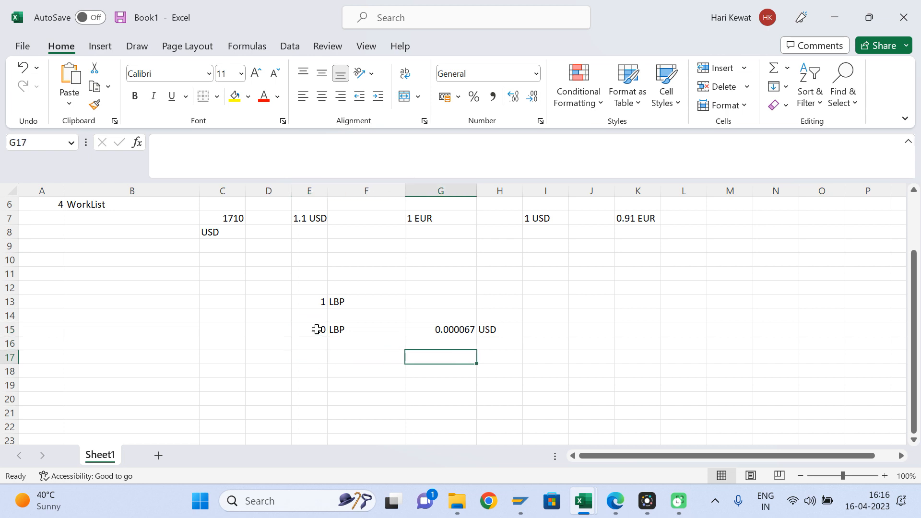
{"action": "key", "text": "Down"}
{"action": "type", "text": "="}
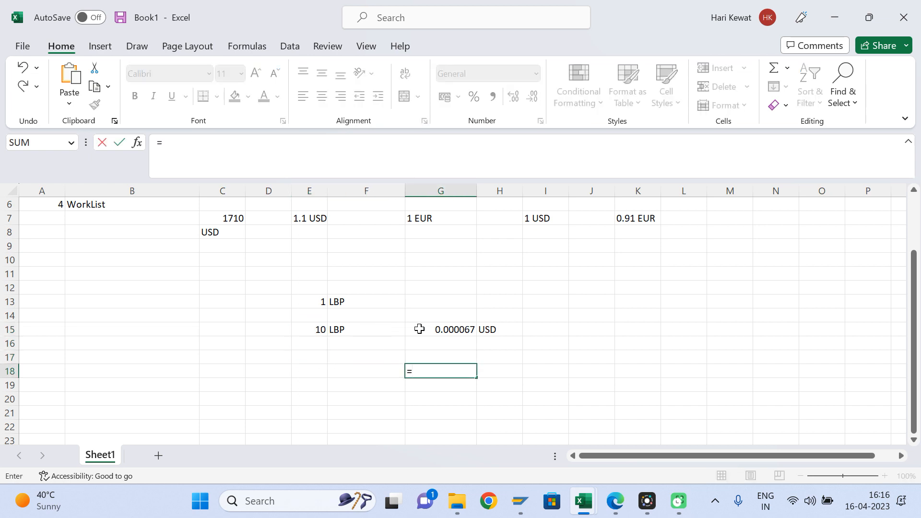
{"action": "left_click", "coordinate": [316, 329]}
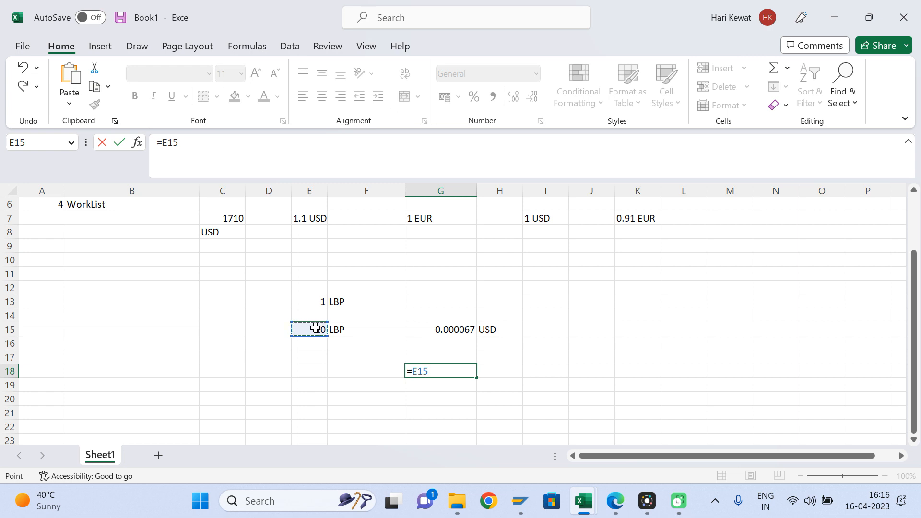
{"action": "type", "text": "*"}
{"action": "left_click", "coordinate": [440, 325]}
{"action": "key", "text": "Return"}
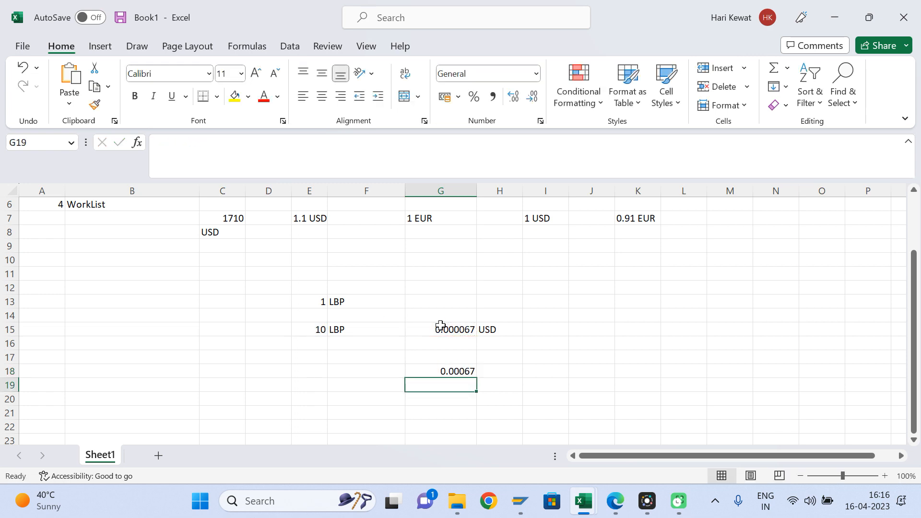
{"action": "key", "text": "Up"}
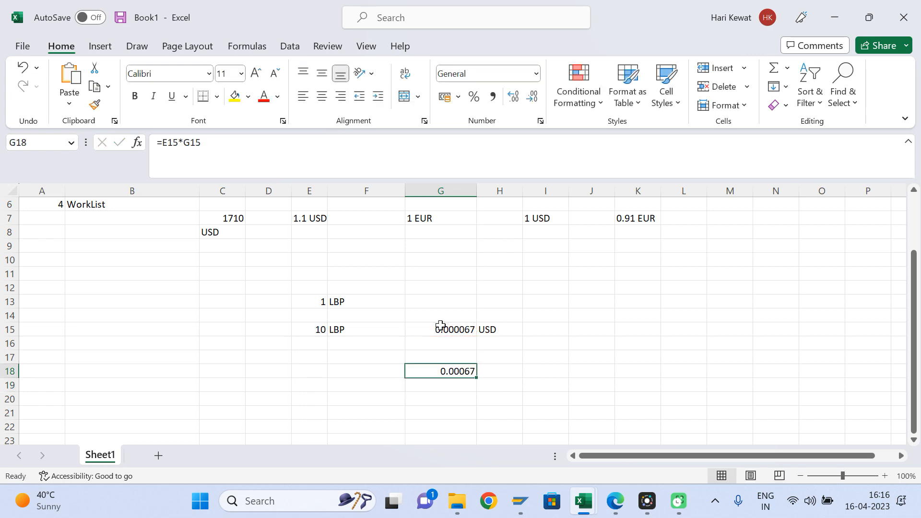
Step: Label the calculated amount in G18 with the currency USD in H18
{"action": "left_click", "coordinate": [319, 328]}
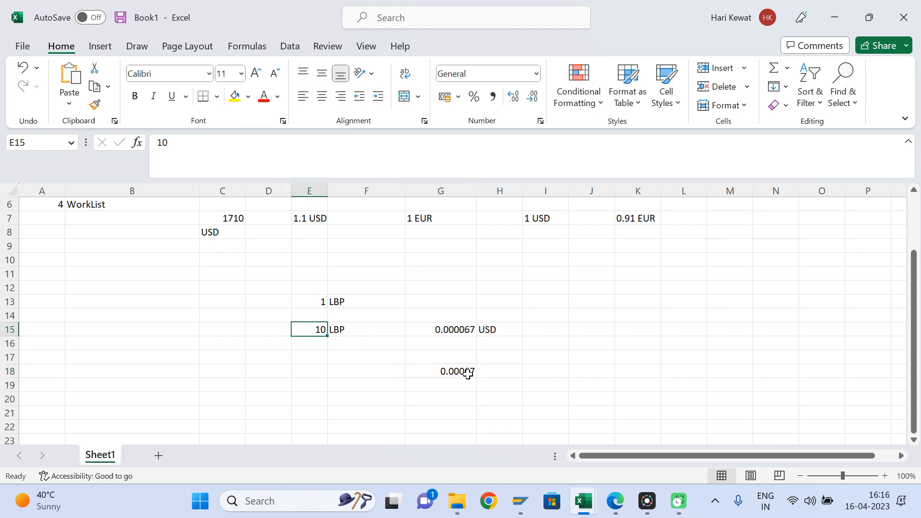
{"action": "left_click", "coordinate": [494, 373]}
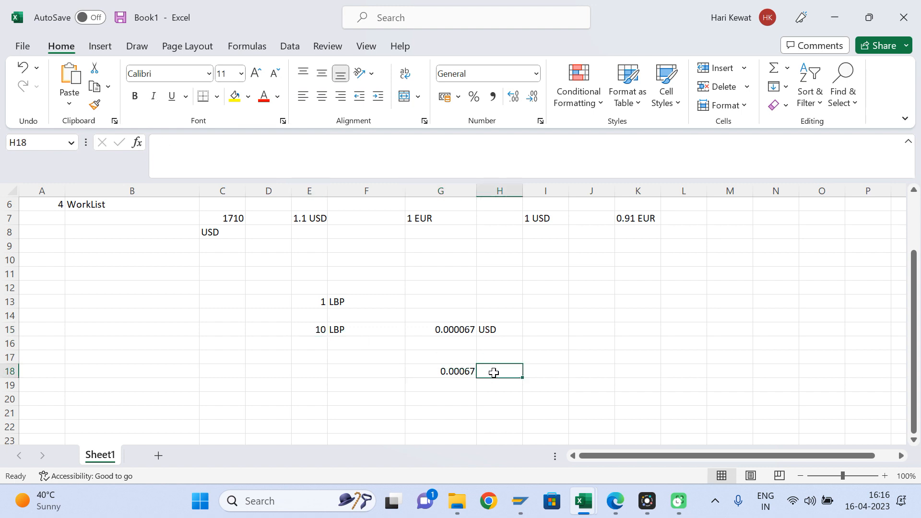
{"action": "type", "text": "usd"}
{"action": "key", "text": "Up"}
{"action": "left_click", "coordinate": [494, 373]}
{"action": "type", "text": "USD"}
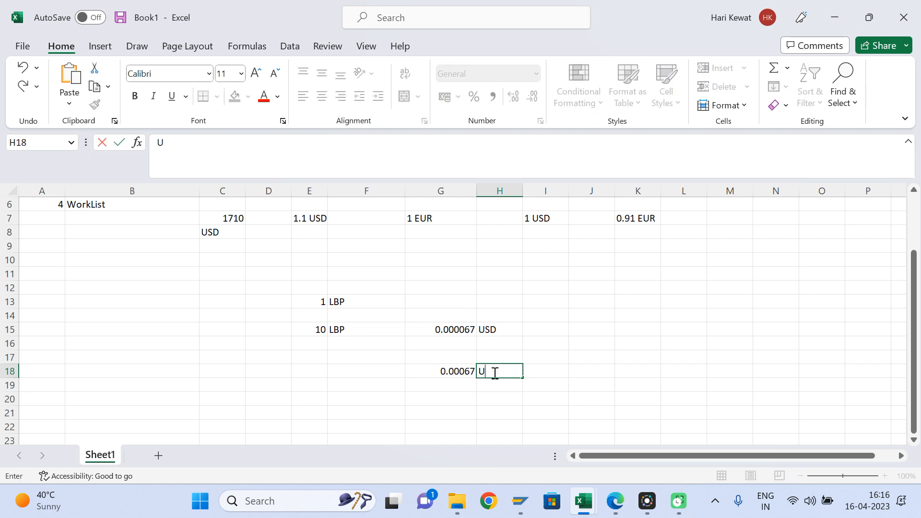
{"action": "key", "text": "Return"}
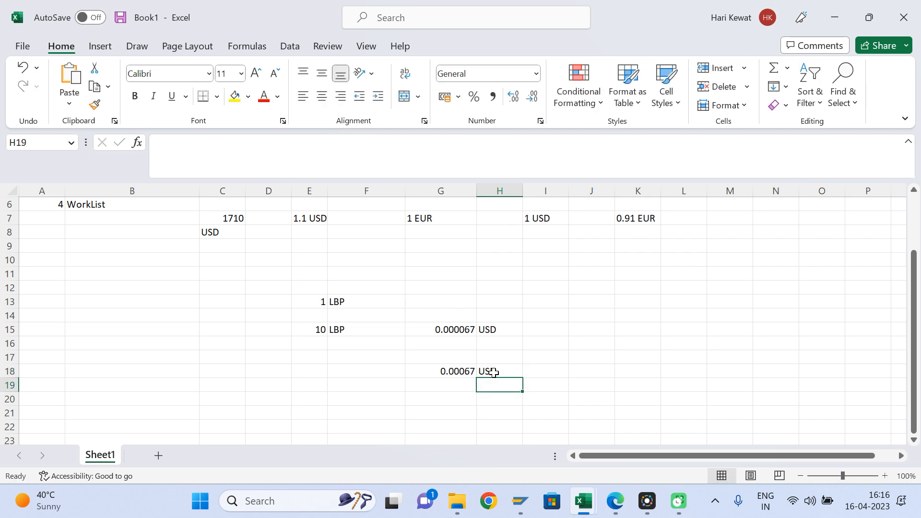
Step: Try 100 and 1000 as the LBP amount in cell E15 to compare the converted USD value
{"action": "left_click", "coordinate": [450, 372]}
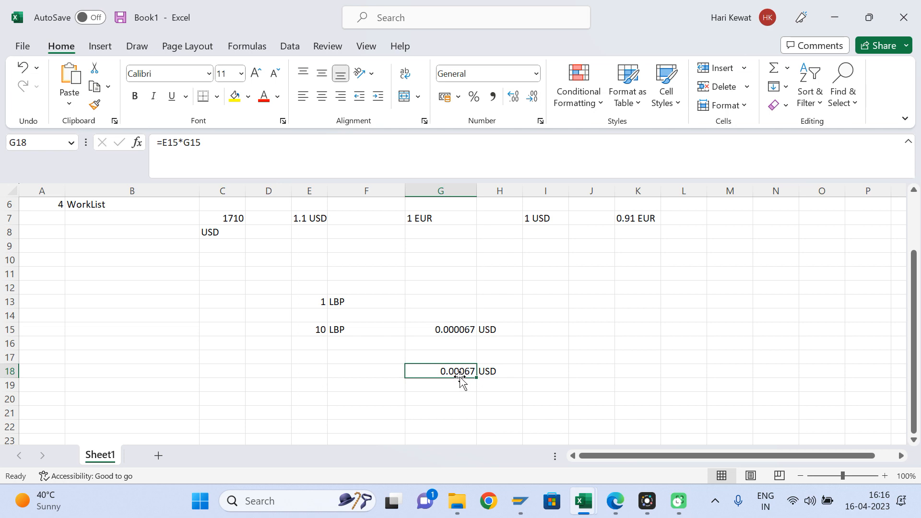
{"action": "left_click", "coordinate": [322, 329]}
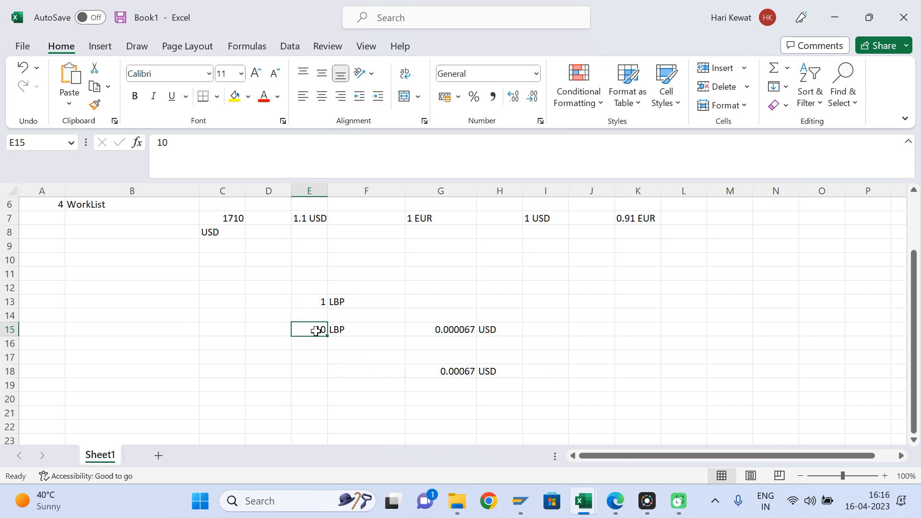
{"action": "left_click", "coordinate": [186, 152]}
{"action": "type", "text": "0"}
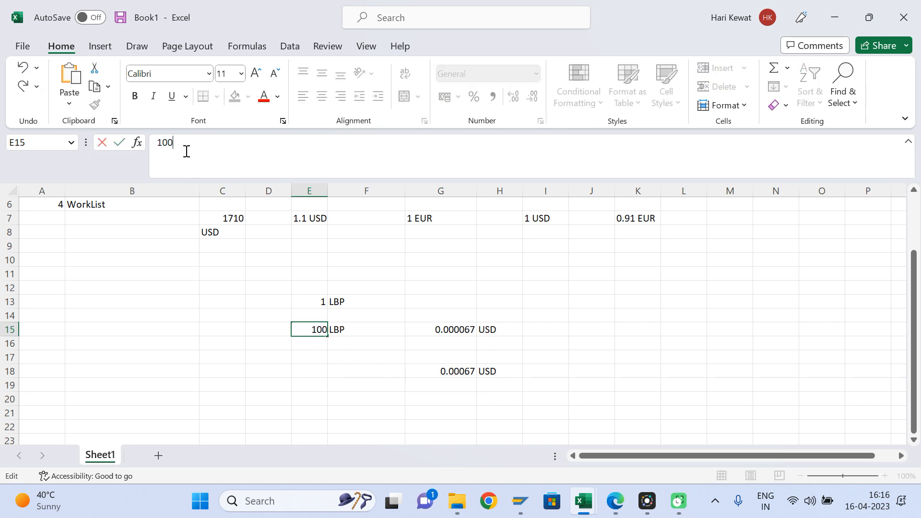
{"action": "key", "text": "Return"}
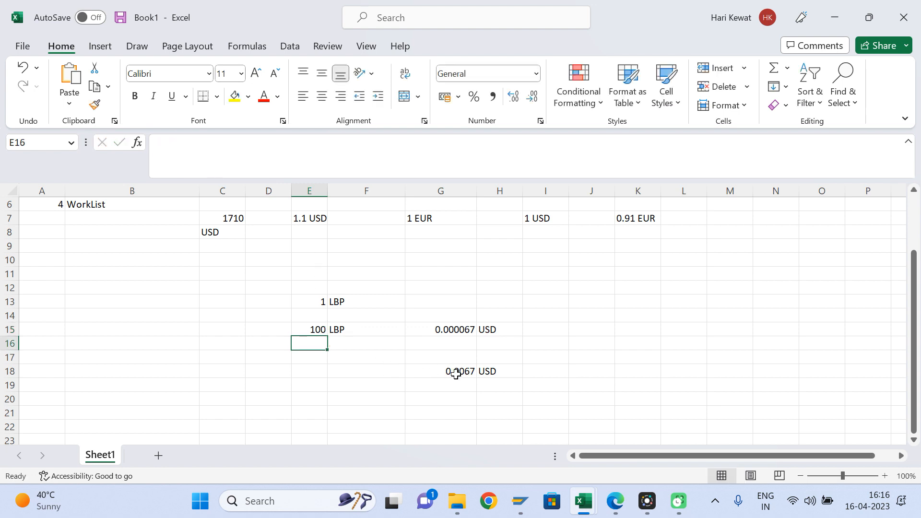
{"action": "double_click", "coordinate": [319, 329]}
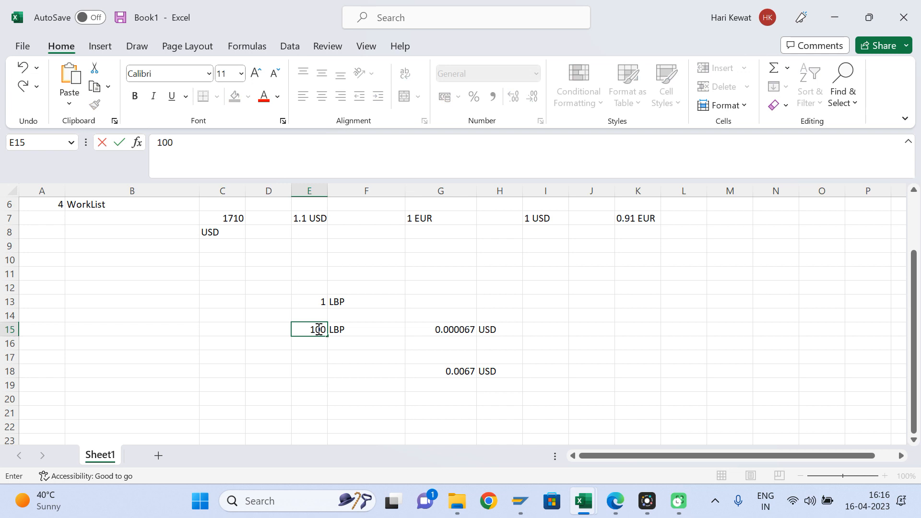
{"action": "type", "text": "0"}
{"action": "key", "text": "Return"}
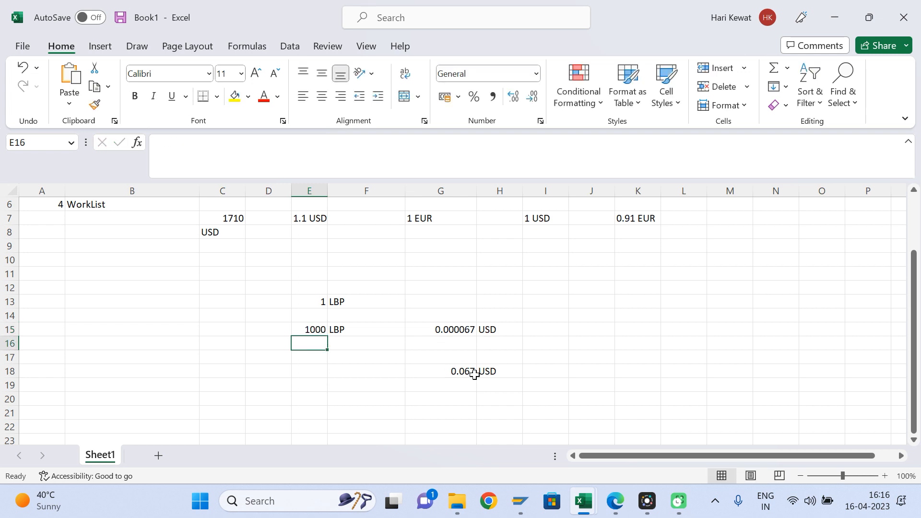
Step: Set the LBP amount in cell E15 to 10000 and check the converted USD value in G18
{"action": "left_click", "coordinate": [311, 329]}
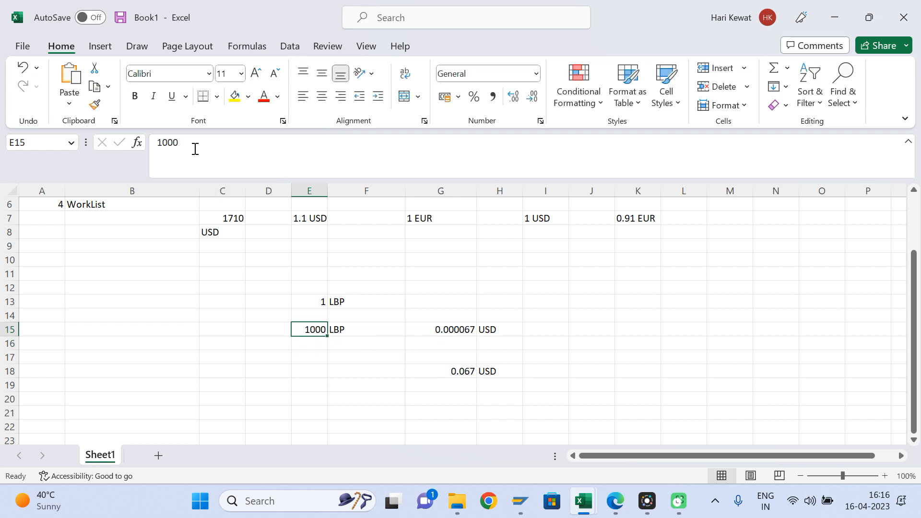
{"action": "left_click", "coordinate": [194, 147]}
{"action": "type", "text": "0"}
{"action": "key", "text": "Return"}
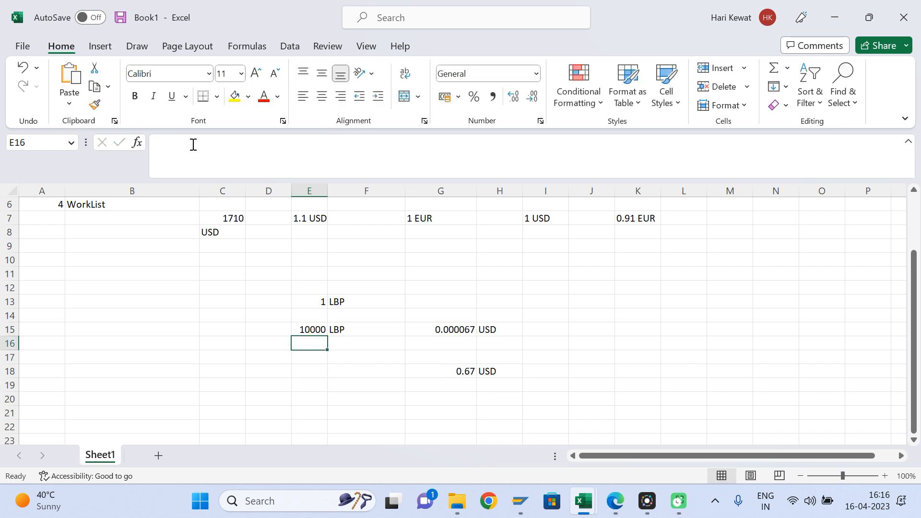
{"action": "left_click", "coordinate": [459, 375]}
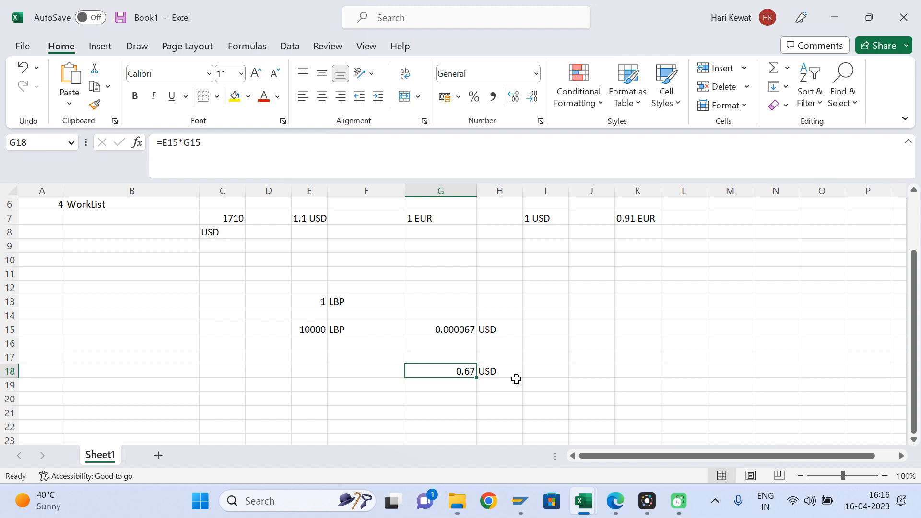
{"action": "left_click", "coordinate": [320, 330]}
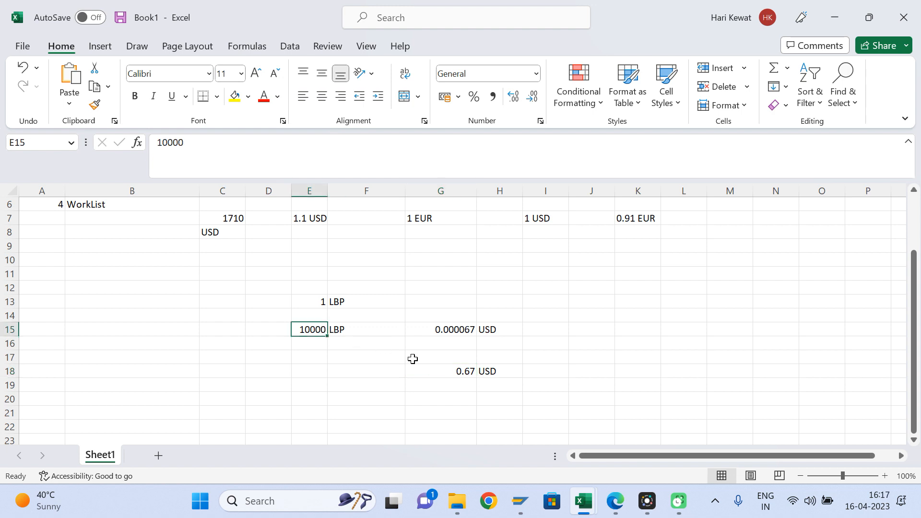
{"action": "left_click", "coordinate": [464, 381]}
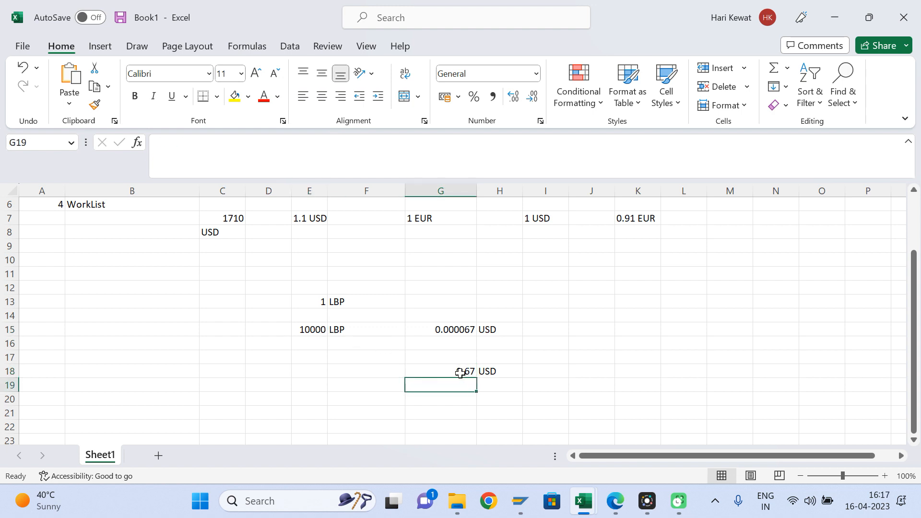
Step: Set the LBP amount in cell E15 back to 10 and select the converted value in G18
{"action": "left_click", "coordinate": [322, 330]}
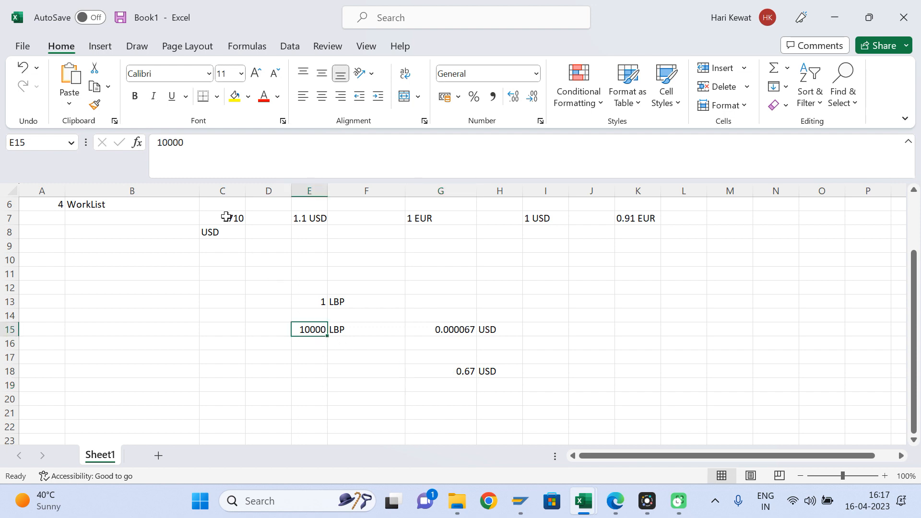
{"action": "type", "text": "10"}
{"action": "key", "text": "Return"}
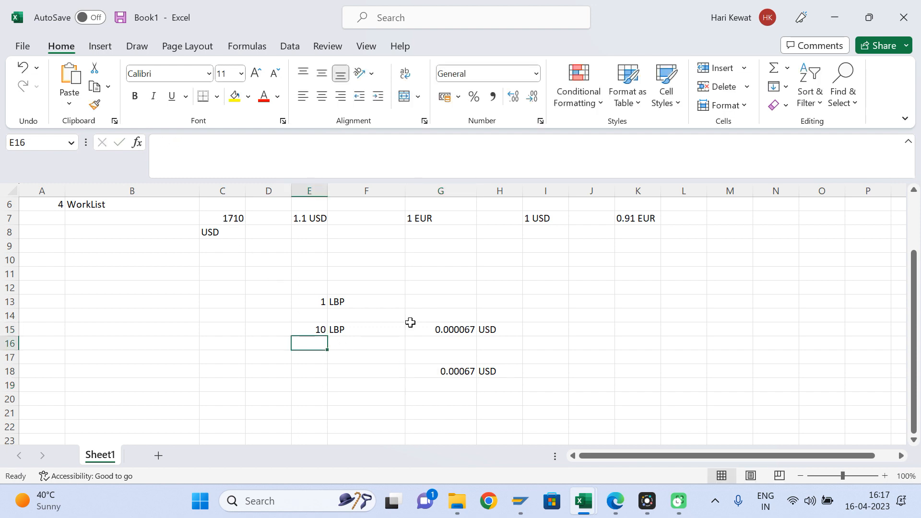
{"action": "left_click", "coordinate": [459, 373]}
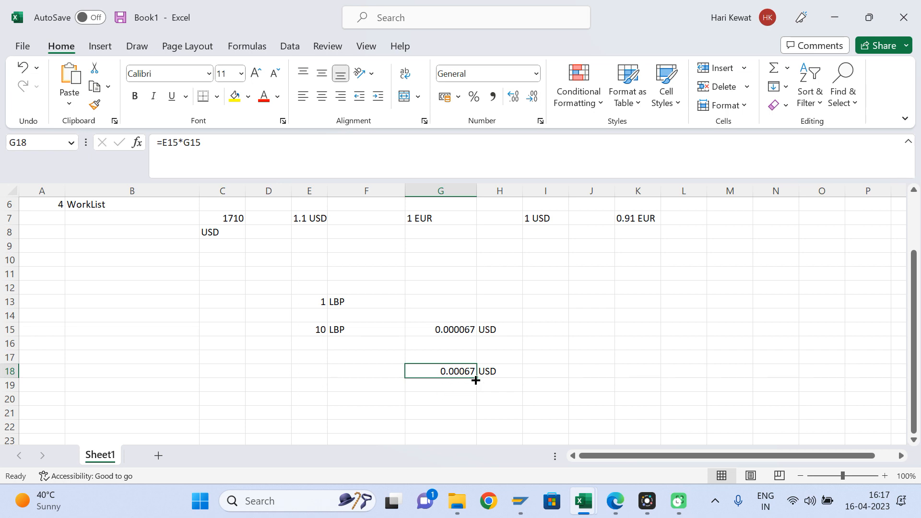
Step: Compare the LBP amount in cell E15 with the converted USD value in G18
{"action": "left_click", "coordinate": [323, 329]}
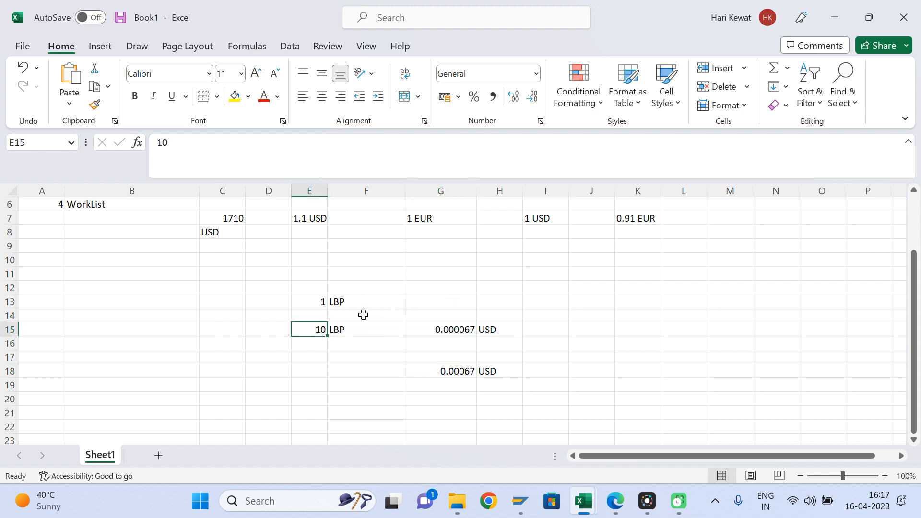
{"action": "left_click", "coordinate": [464, 373]}
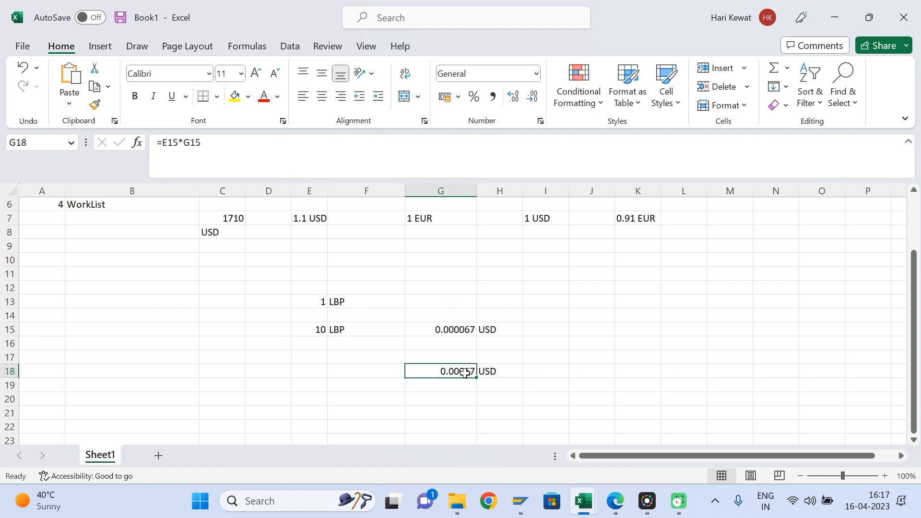
{"action": "left_click", "coordinate": [320, 331]}
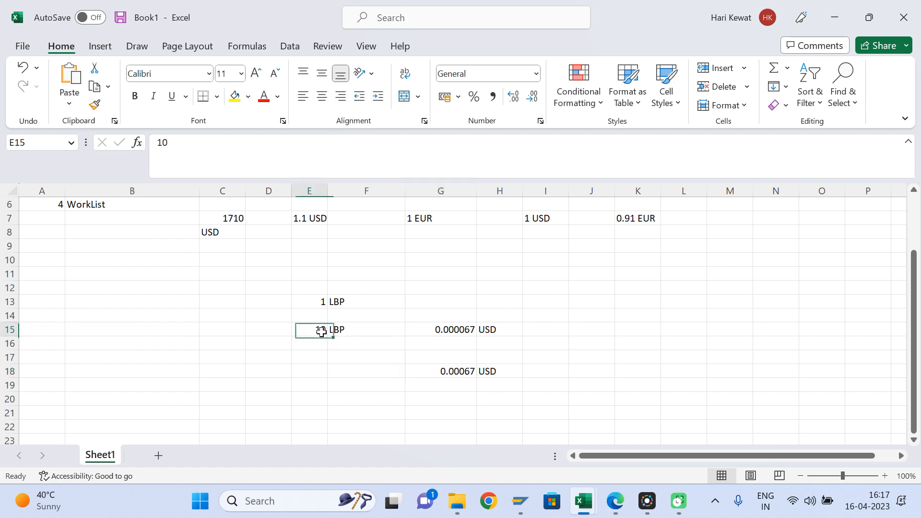
{"action": "left_click", "coordinate": [458, 371]}
{"action": "left_click", "coordinate": [317, 331]}
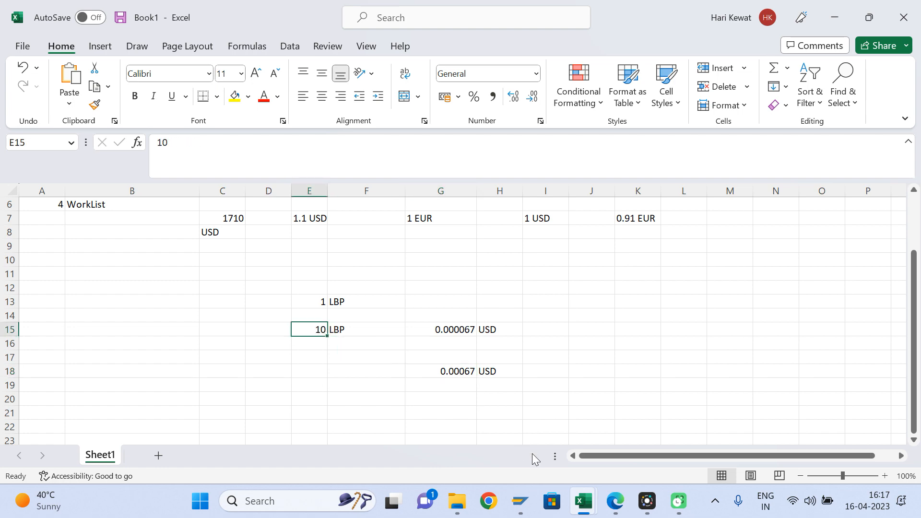
Step: Switch to SAP, discard the unsaved LBP to USD exchange rate entry and return to the IMG structure
{"action": "mouse_move", "coordinate": [525, 504]}
{"action": "left_click", "coordinate": [412, 427]}
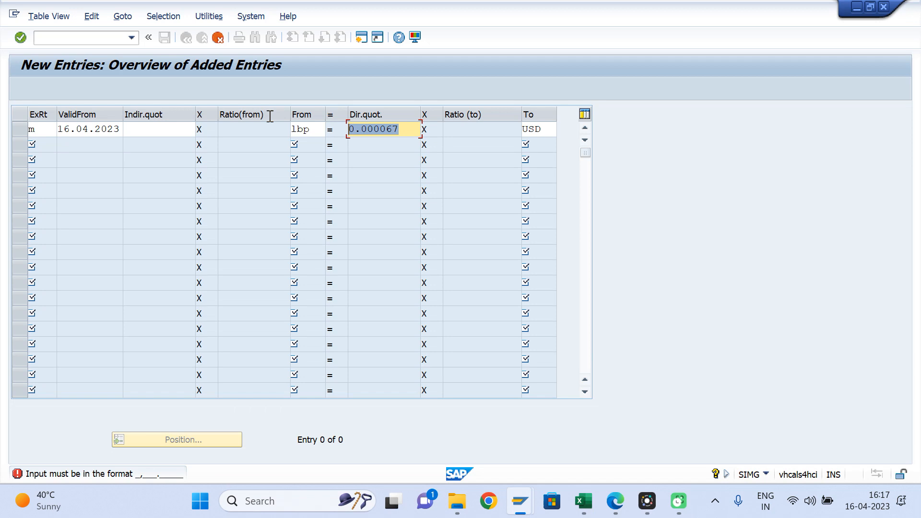
{"action": "left_click", "coordinate": [218, 37]}
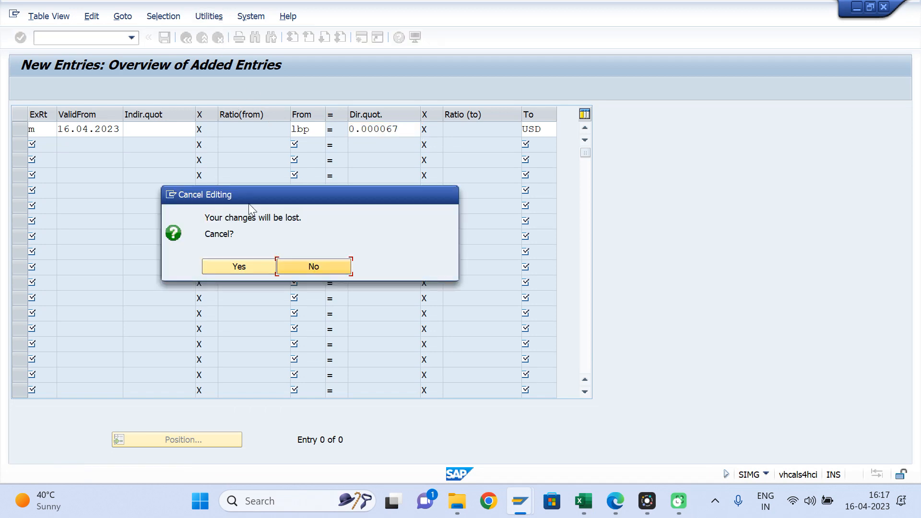
{"action": "left_click", "coordinate": [223, 267]}
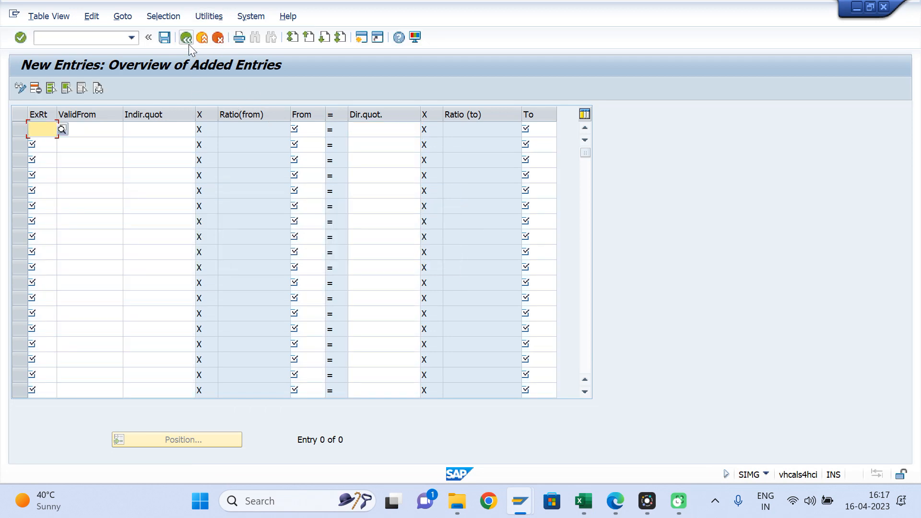
{"action": "left_click", "coordinate": [187, 40]}
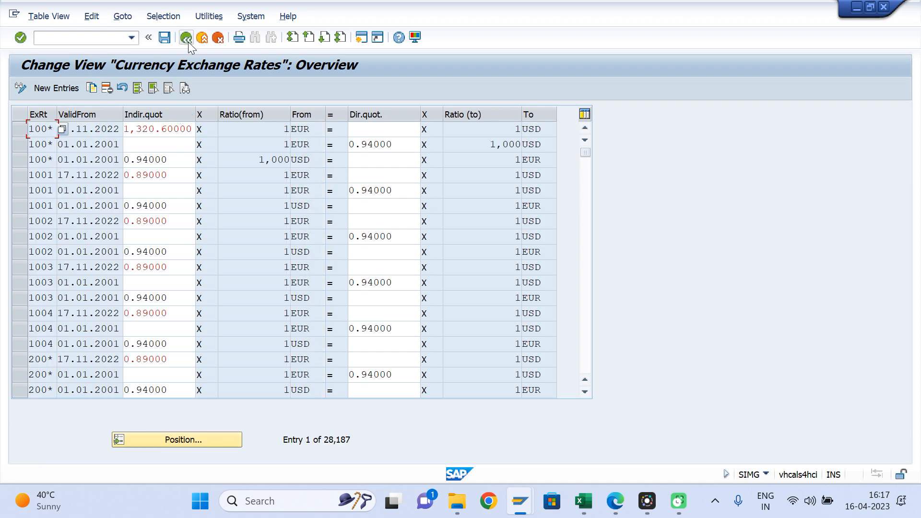
{"action": "left_click", "coordinate": [187, 38]}
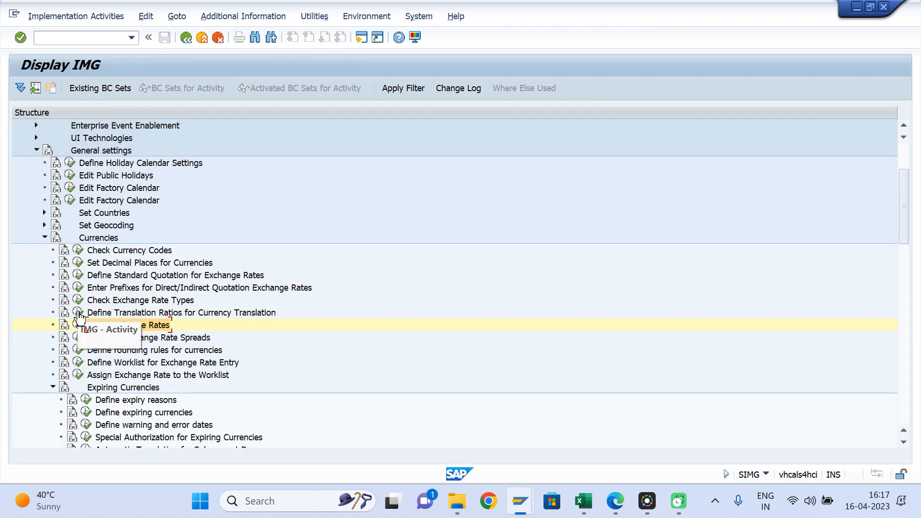
Step: Open Define Translation Ratios for Currency Translation and position the list on exchange rate type M, from LBP to USD
{"action": "left_click", "coordinate": [78, 313]}
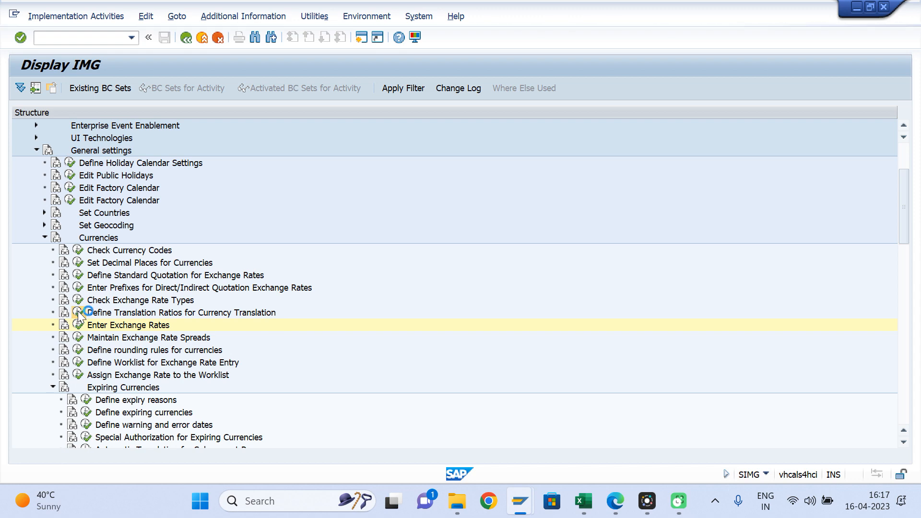
{"action": "left_click", "coordinate": [129, 336]}
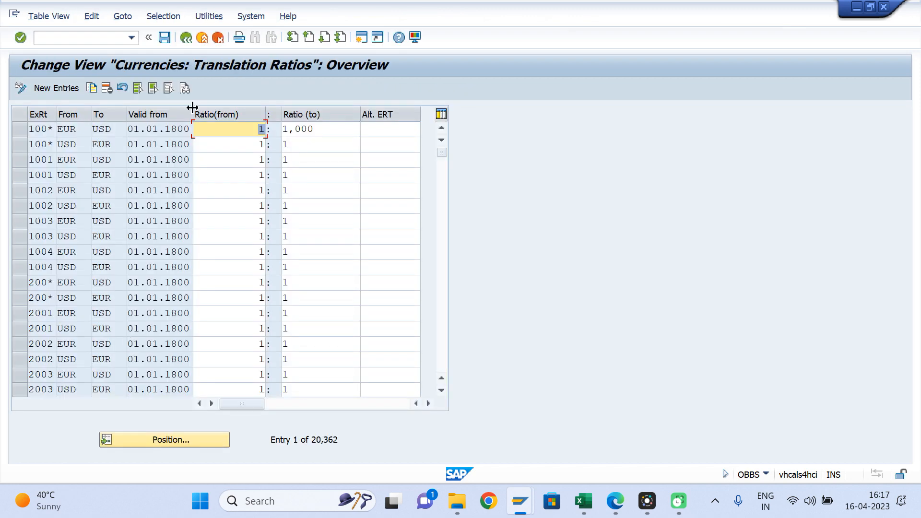
{"action": "left_click", "coordinate": [171, 441]}
{"action": "type", "text": "M"}
{"action": "key", "text": "Tab"}
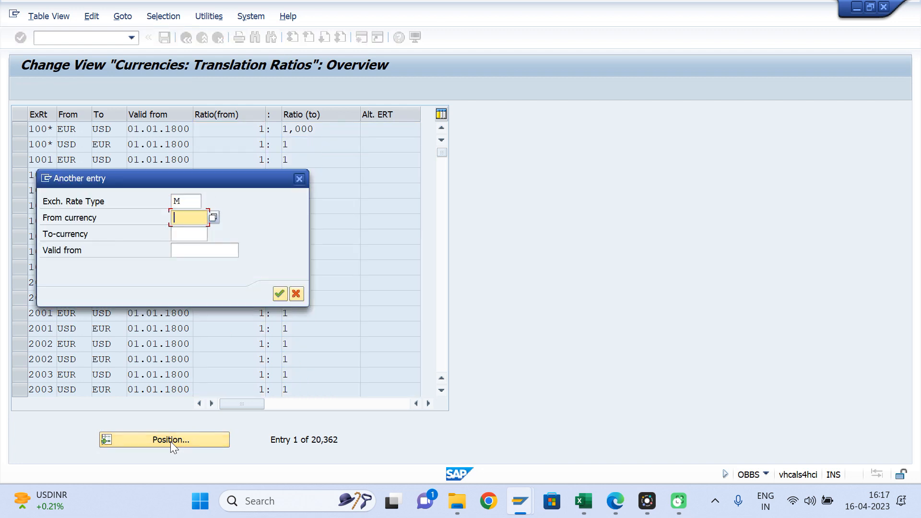
{"action": "type", "text": "LBP"}
{"action": "key", "text": "Tab"}
{"action": "type", "text": "U"}
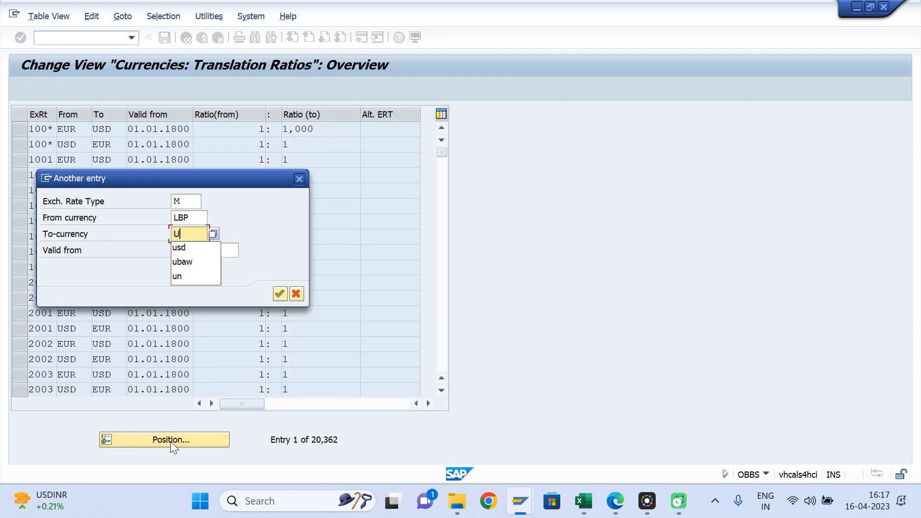
{"action": "type", "text": "SD"}
{"action": "key", "text": "Return"}
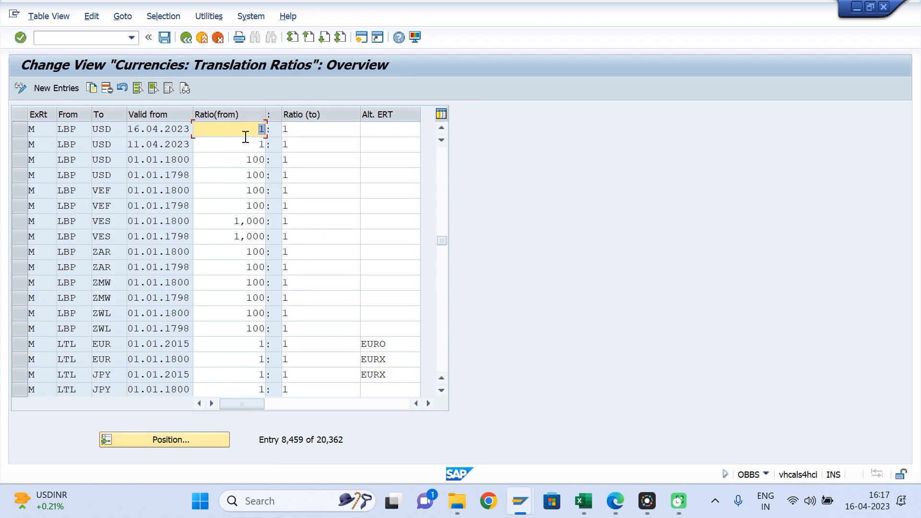
Step: Try a from-ratio of 10 for the LBP to USD entry valid from 16.04.2023 and compare it with the Excel calculation
{"action": "type", "text": "10"}
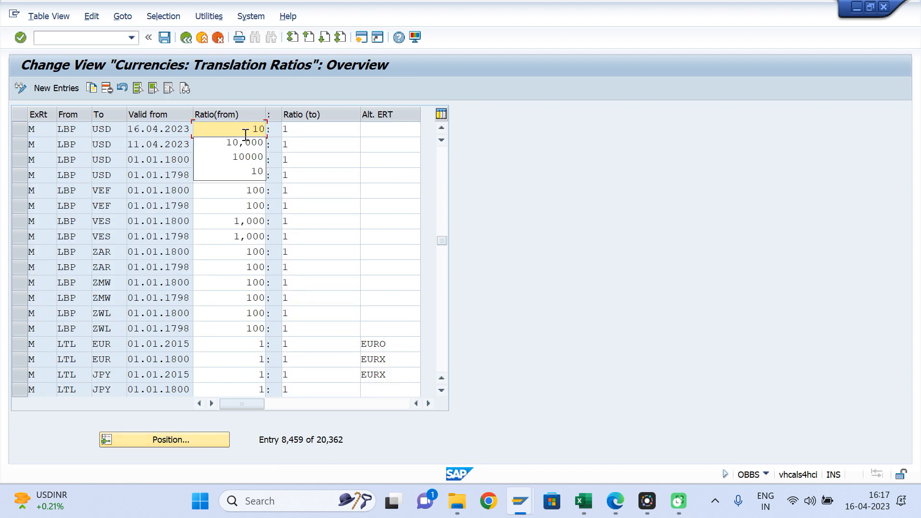
{"action": "left_click", "coordinate": [293, 130]}
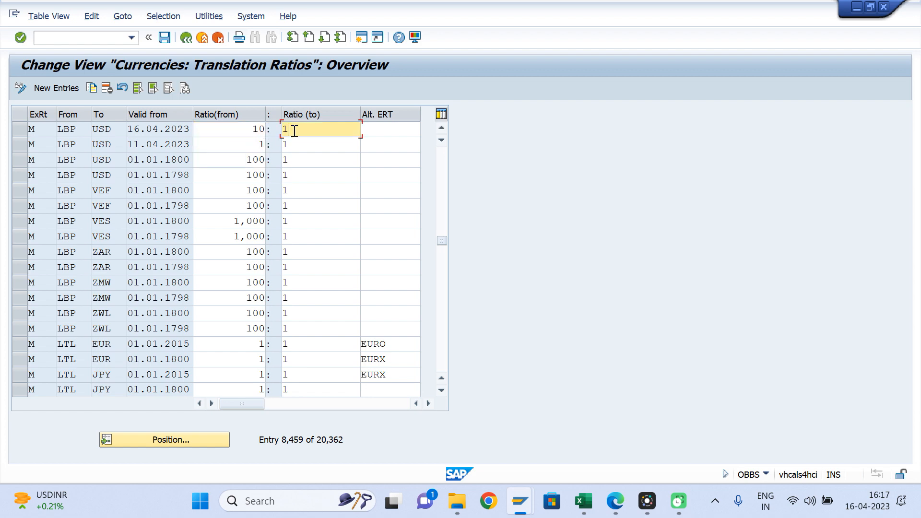
{"action": "mouse_move", "coordinate": [583, 501]}
{"action": "left_click", "coordinate": [643, 461]}
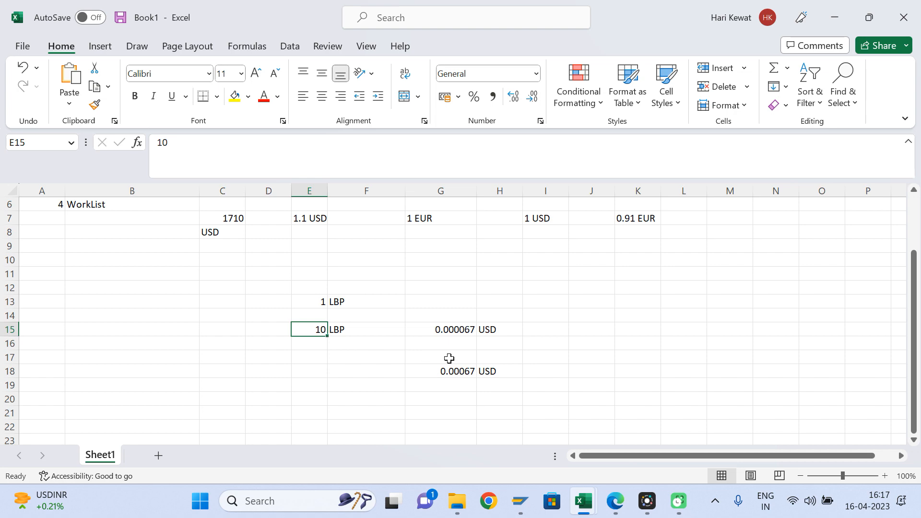
{"action": "key", "text": "alt+Tab"}
{"action": "key", "text": "alt+Tab"}
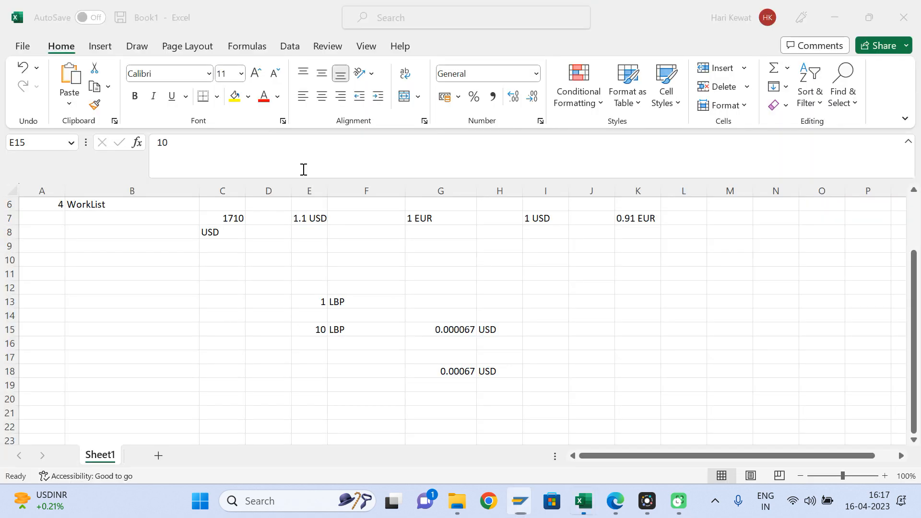
Step: Try 1000 as the LBP amount in cell E15 of the Excel sheet and compare it with the SAP ratio
{"action": "type", "text": "1000"}
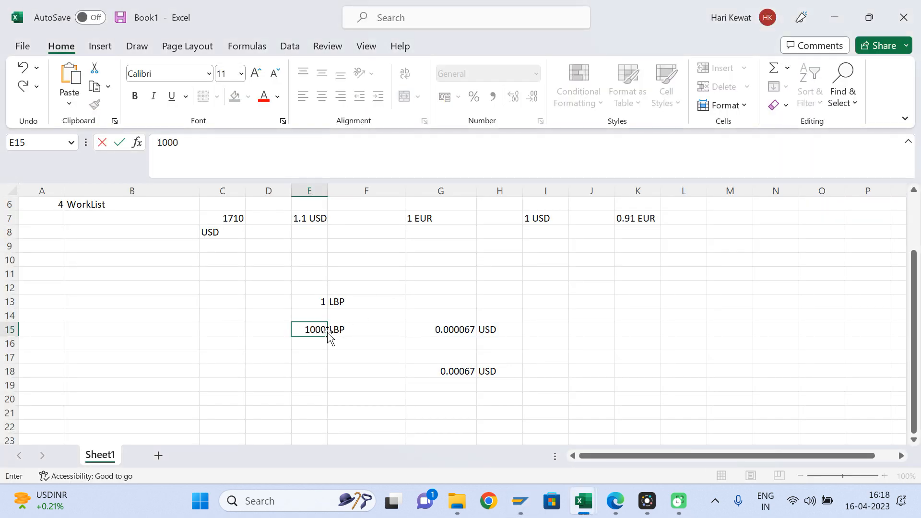
{"action": "key", "text": "Return"}
{"action": "key", "text": "alt+Tab"}
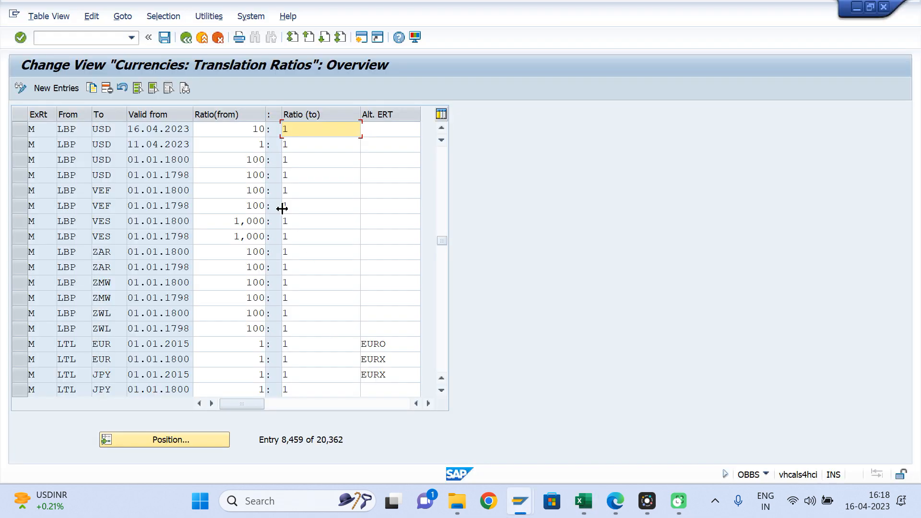
{"action": "key", "text": "alt+Tab"}
Step: Set the LBP amount in cell E15 to 10000 and check the converted USD value in G18
{"action": "left_click", "coordinate": [305, 329]}
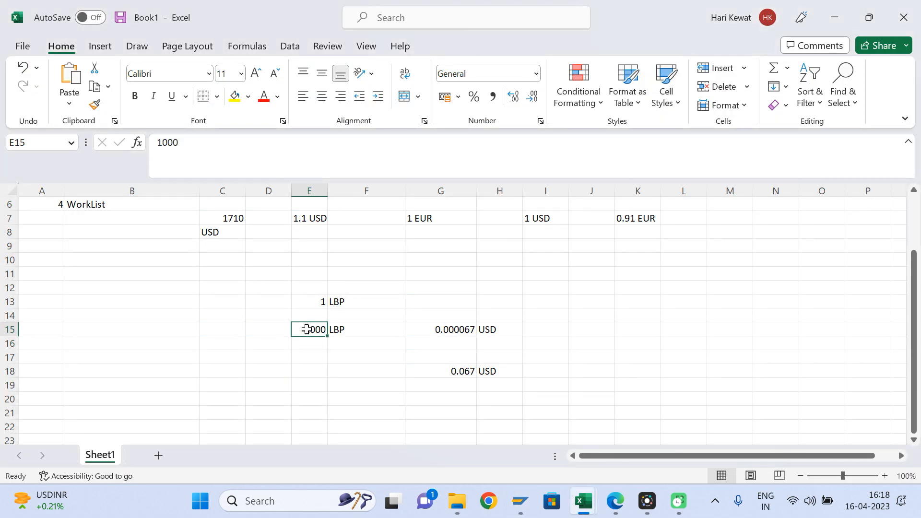
{"action": "type", "text": "10000"}
{"action": "key", "text": "Return"}
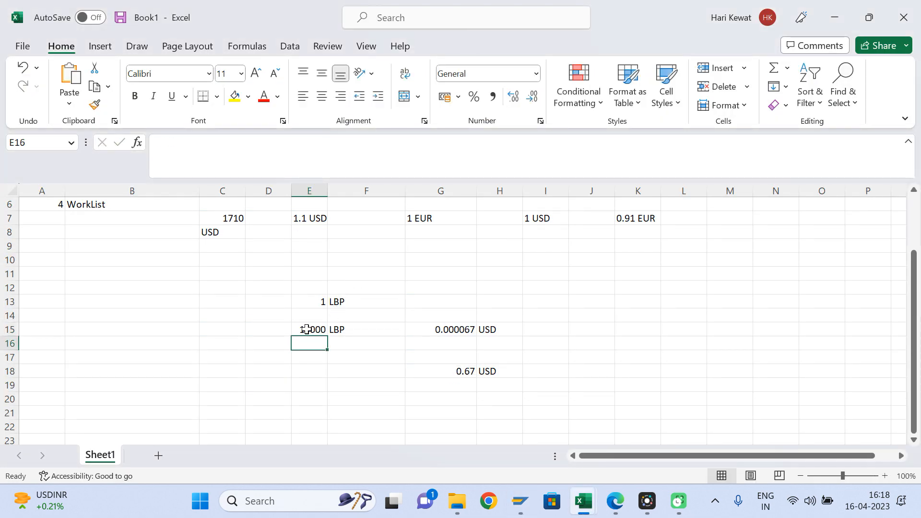
{"action": "left_click", "coordinate": [319, 331]}
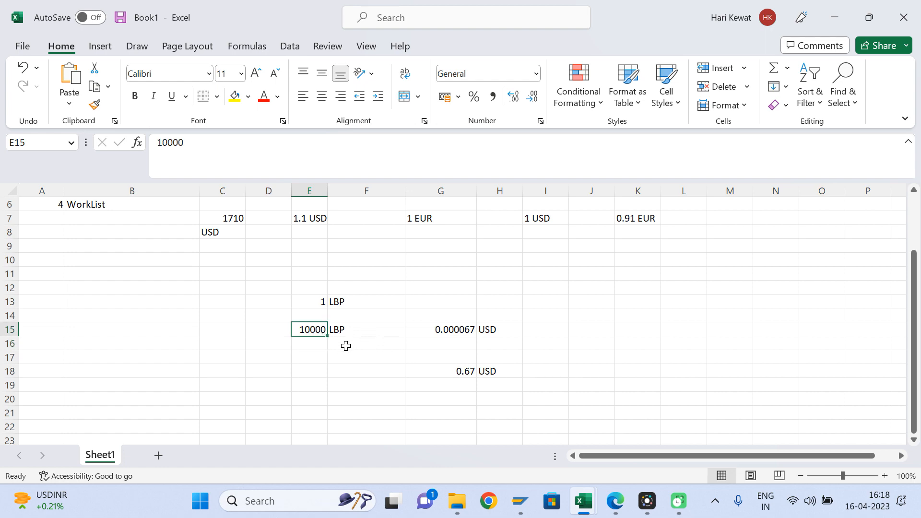
{"action": "left_click", "coordinate": [456, 371]}
Step: Back in SAP, set the LBP to USD translation ratio valid from 16.04.2023 to 10,000:1
{"action": "key", "text": "alt+Tab"}
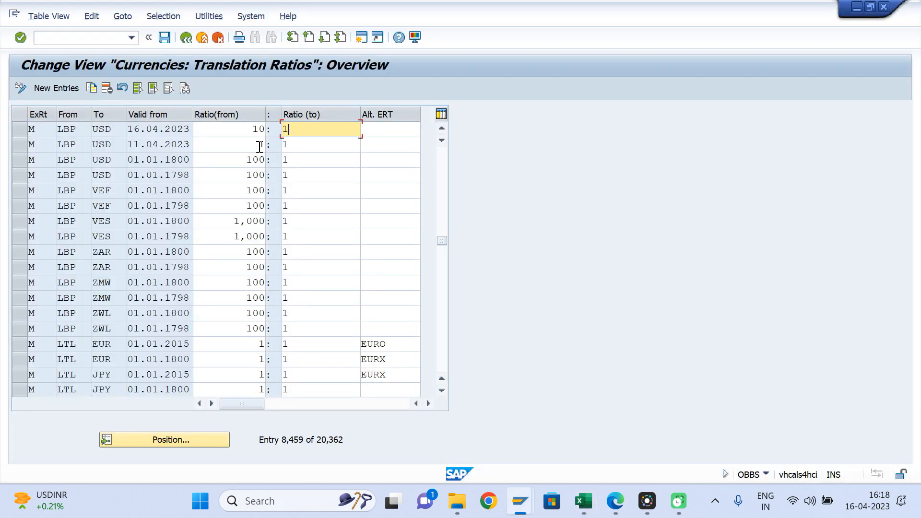
{"action": "left_click", "coordinate": [258, 130]}
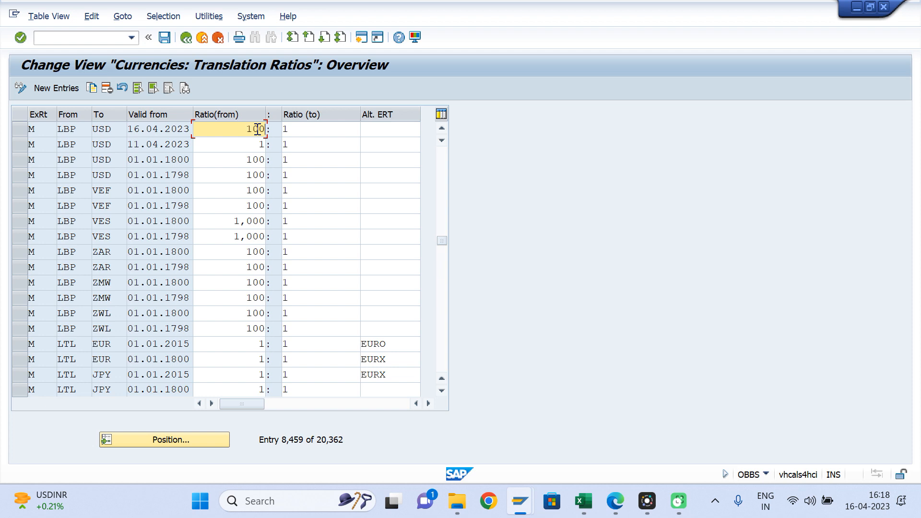
{"action": "type", "text": "000"}
{"action": "key", "text": "BackSpace"}
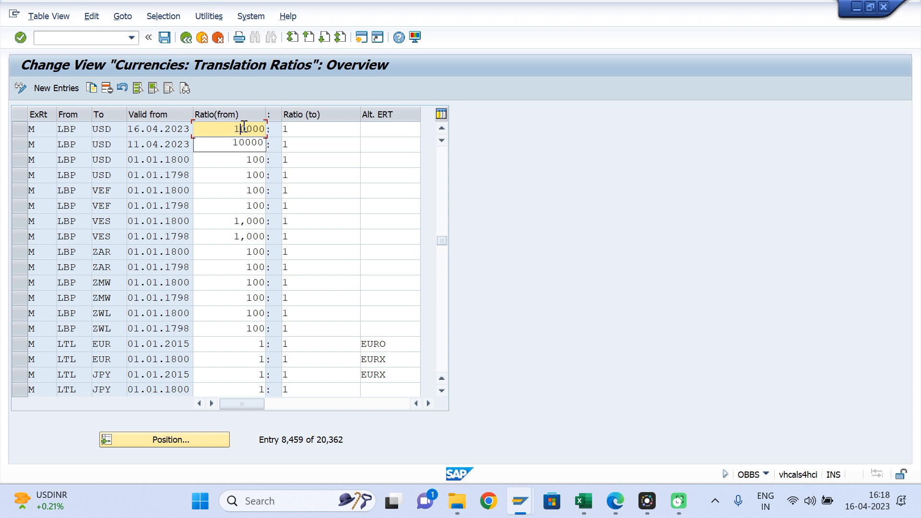
{"action": "left_click", "coordinate": [291, 127]}
{"action": "key", "text": "Return"}
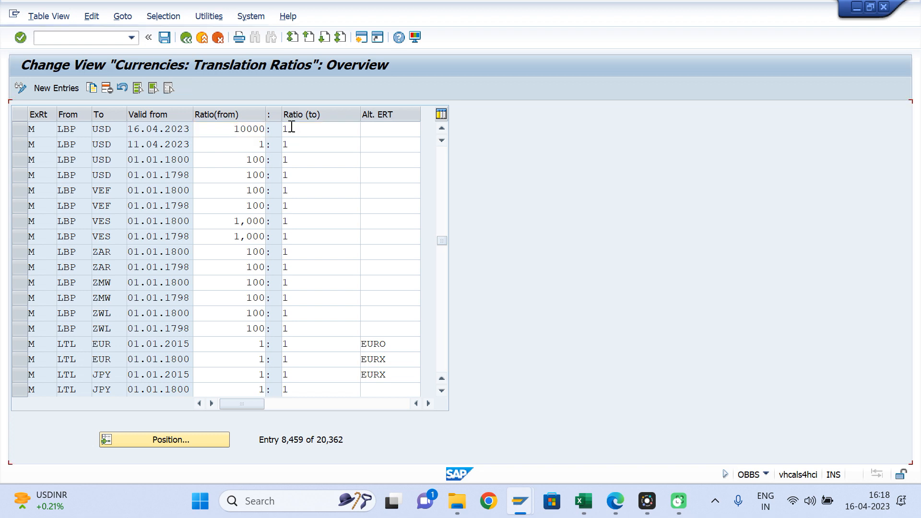
Step: Save the translation ratio with the proposed customizing request and return to the IMG structure
{"action": "left_click", "coordinate": [165, 38]}
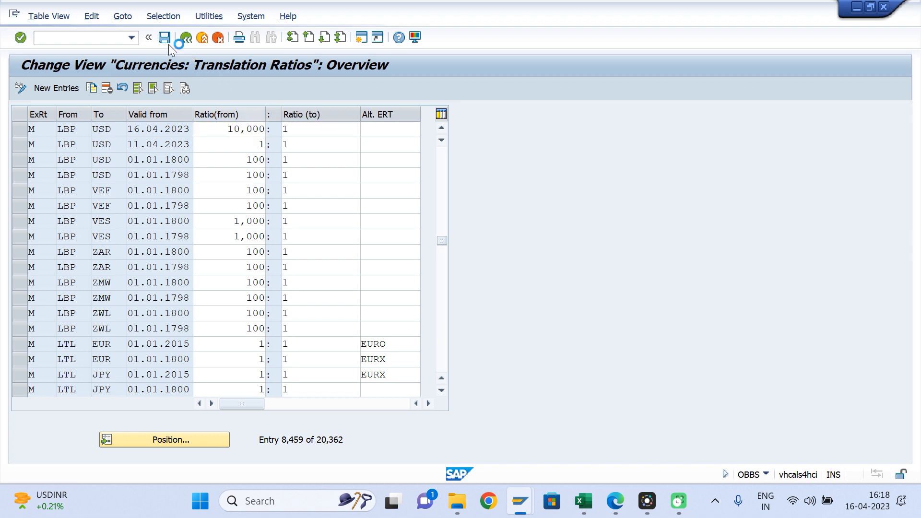
{"action": "left_click", "coordinate": [301, 245]}
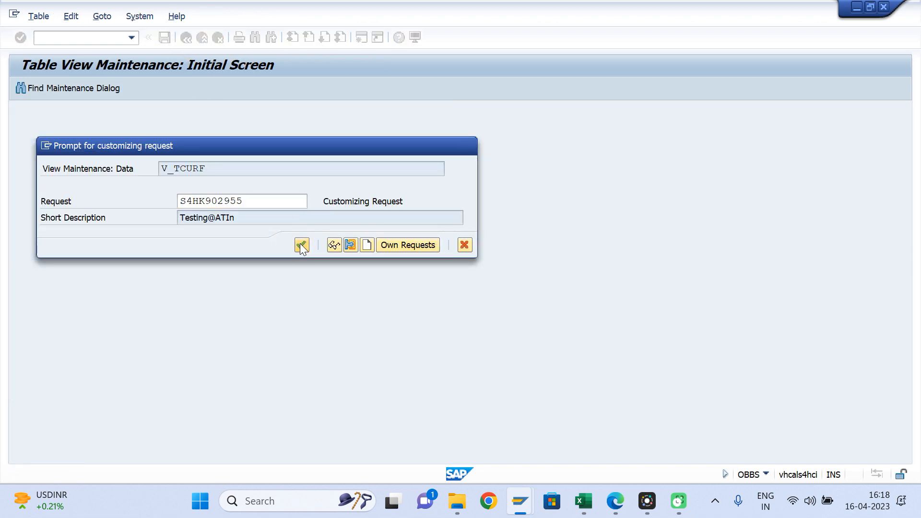
{"action": "left_click_drag", "start_coordinate": [135, 132], "coordinate": [192, 129]}
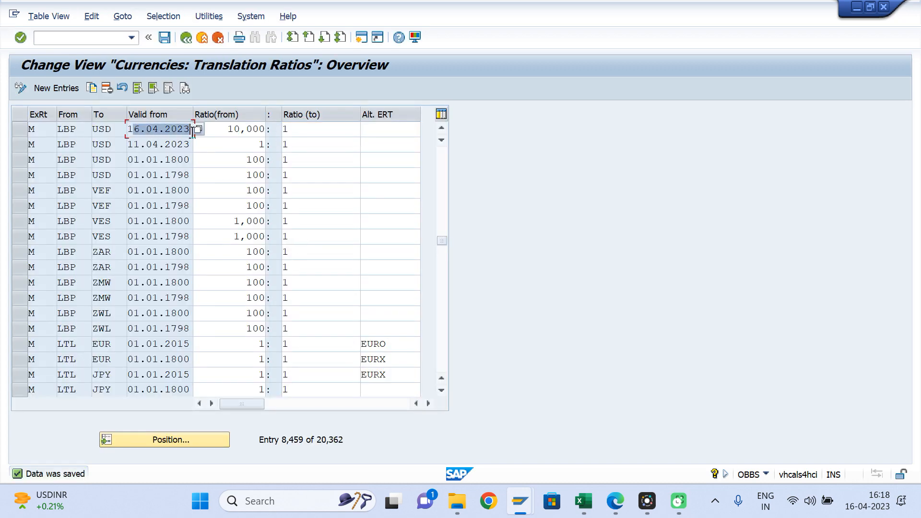
{"action": "left_click", "coordinate": [186, 37]}
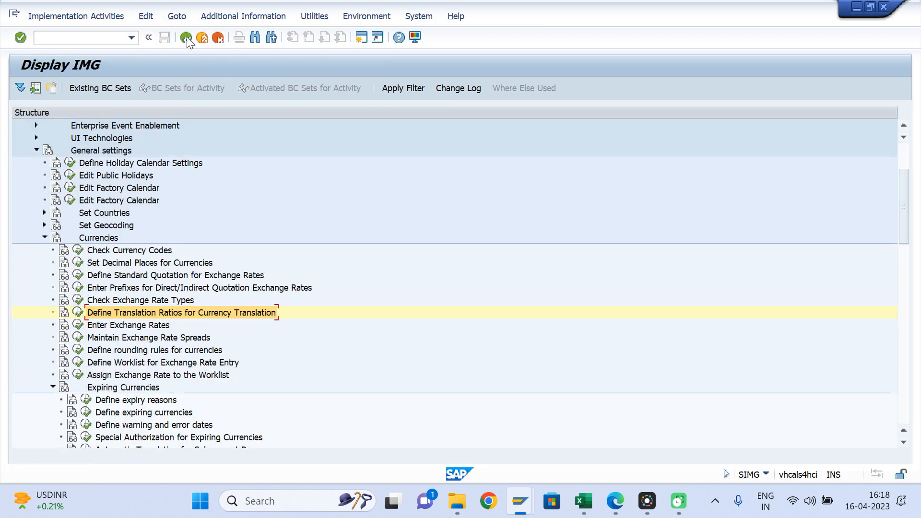
Step: Open Enter Exchange Rates and start a new entry with type M, valid from 16.04.2023, from LBP to USD
{"action": "left_click", "coordinate": [78, 325]}
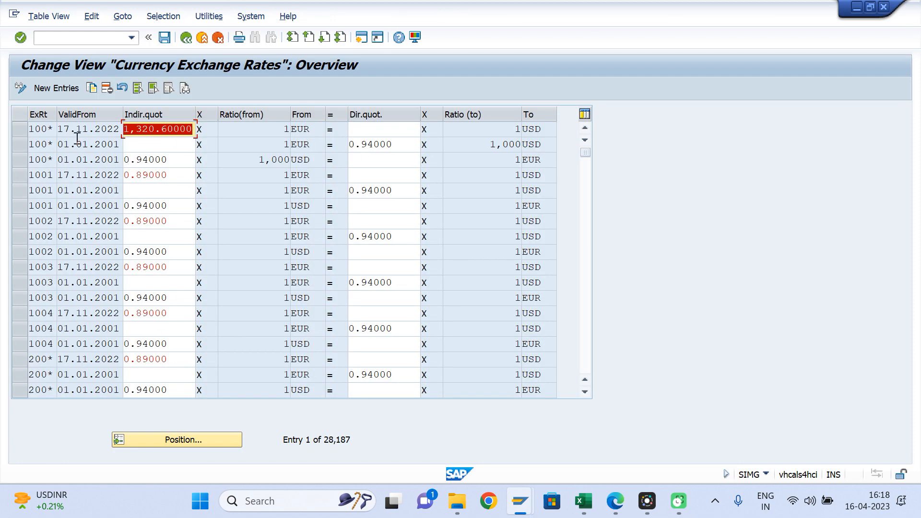
{"action": "left_click", "coordinate": [63, 90]}
{"action": "type", "text": "M"}
{"action": "key", "text": "Tab"}
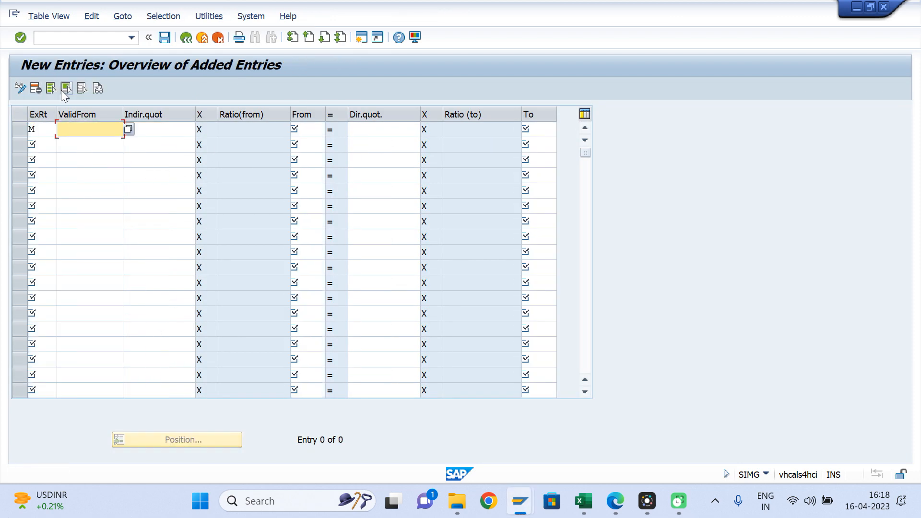
{"action": "type", "text": "1"}
{"action": "key", "text": "Down"}
{"action": "key", "text": "Return"}
{"action": "key", "text": "Tab"}
{"action": "type", "text": "lbp"}
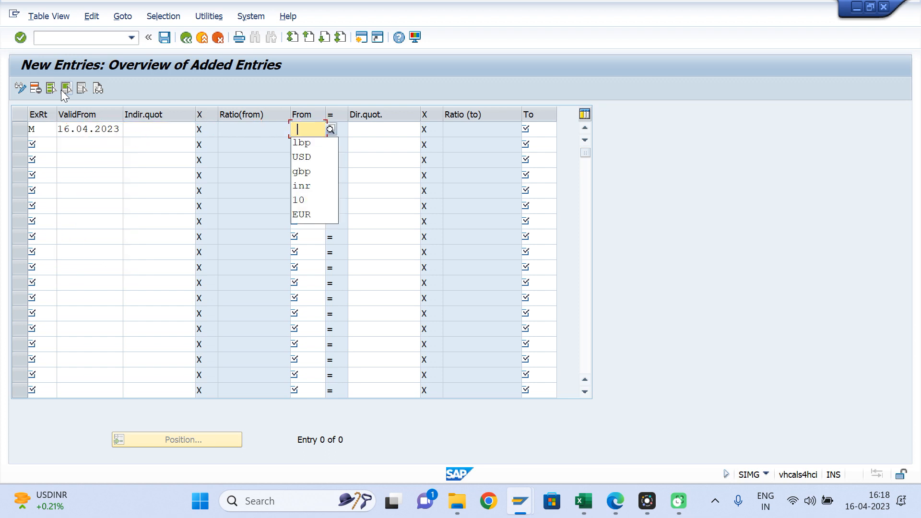
{"action": "key", "text": "Tab"}
{"action": "key", "text": "Tab"}
{"action": "key", "text": "Return"}
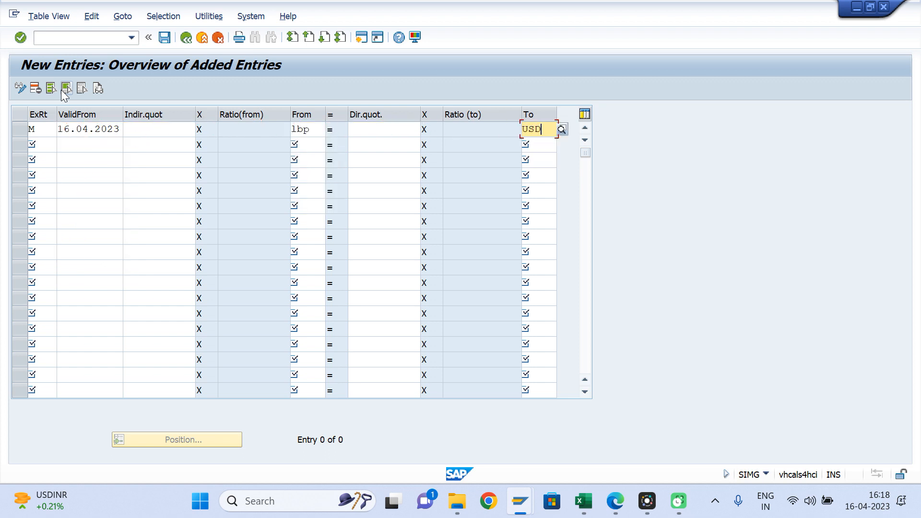
Step: Check the converted value in the Excel sheet and enter 0.67 as the direct quotation for the LBP to USD rate in SAP
{"action": "key", "text": "Return"}
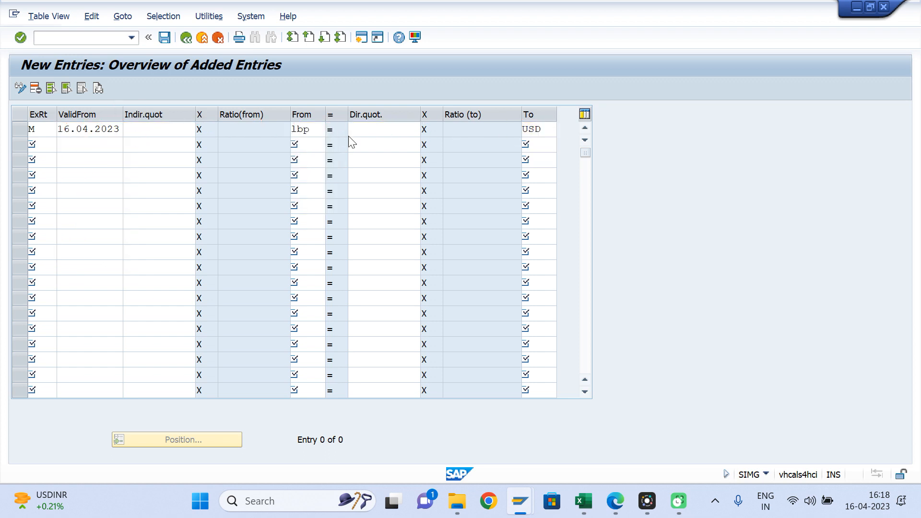
{"action": "key", "text": "alt+Tab"}
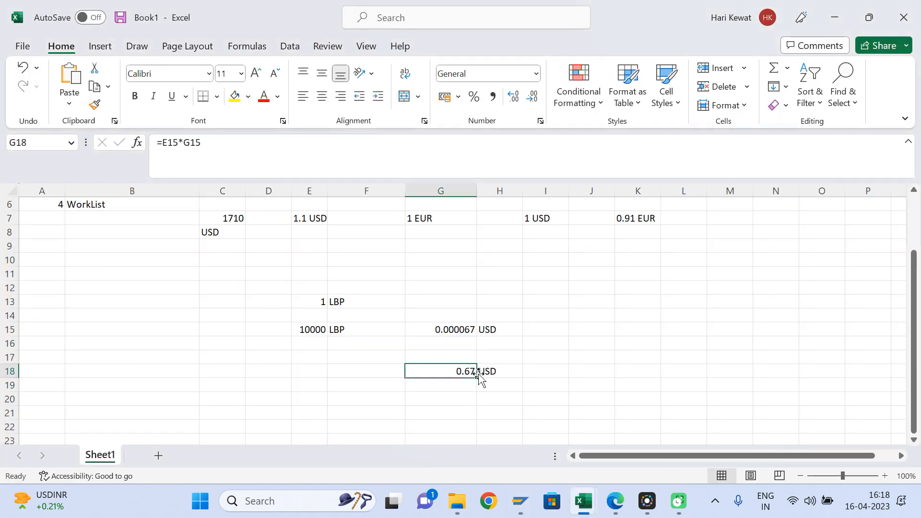
{"action": "key", "text": "alt+Tab"}
{"action": "left_click", "coordinate": [360, 131]}
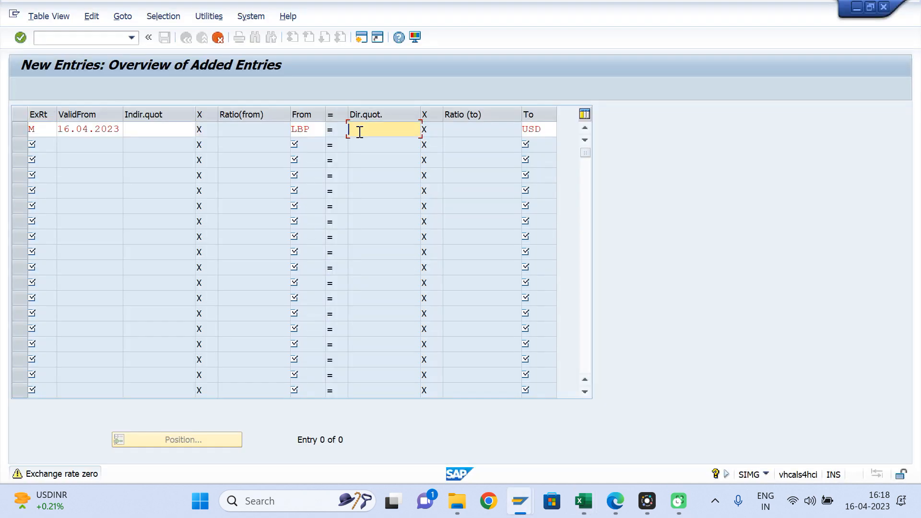
{"action": "type", "text": "0.67"}
{"action": "key", "text": "Return"}
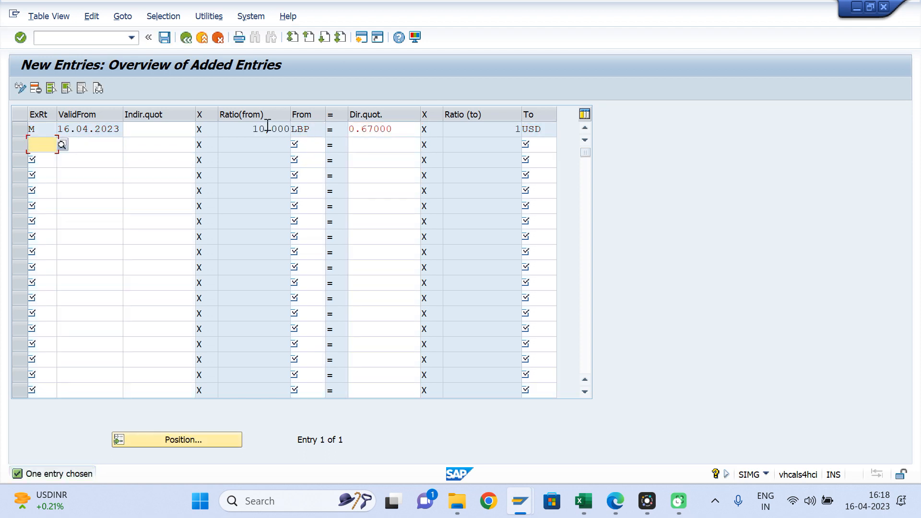
Step: Review the ratio and direct quotation of the LBP to USD entry, save the exchange rate and return to SAP Easy Access
{"action": "left_click_drag", "start_coordinate": [253, 129], "coordinate": [290, 130]}
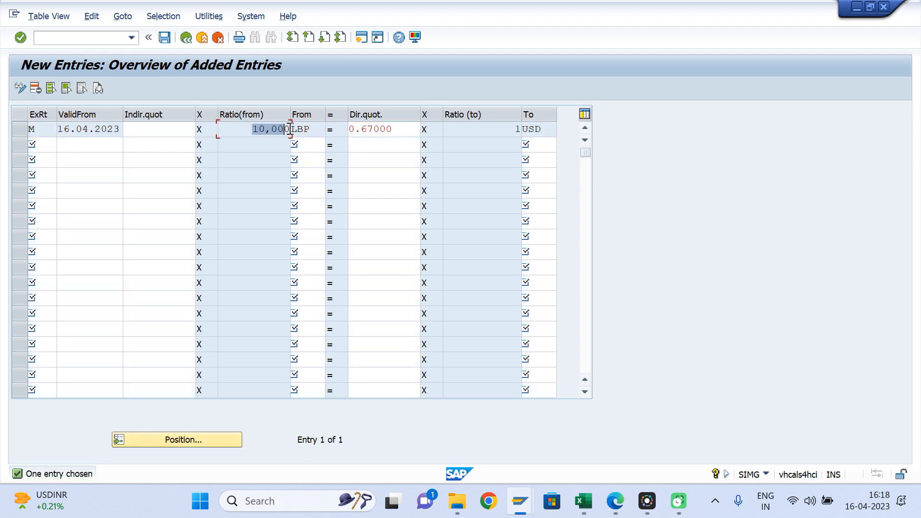
{"action": "left_click", "coordinate": [272, 131]}
{"action": "left_click_drag", "start_coordinate": [255, 131], "coordinate": [319, 135]}
{"action": "left_click_drag", "start_coordinate": [394, 126], "coordinate": [337, 126]}
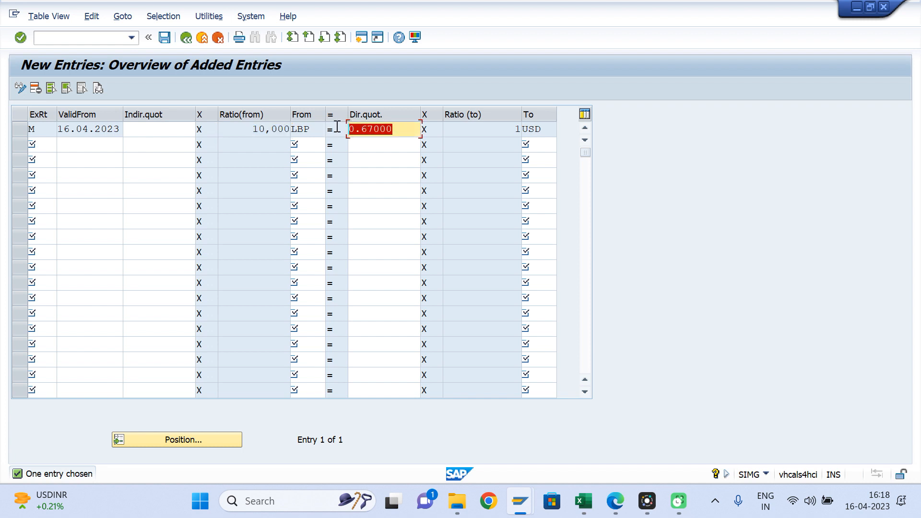
{"action": "left_click", "coordinate": [395, 130]}
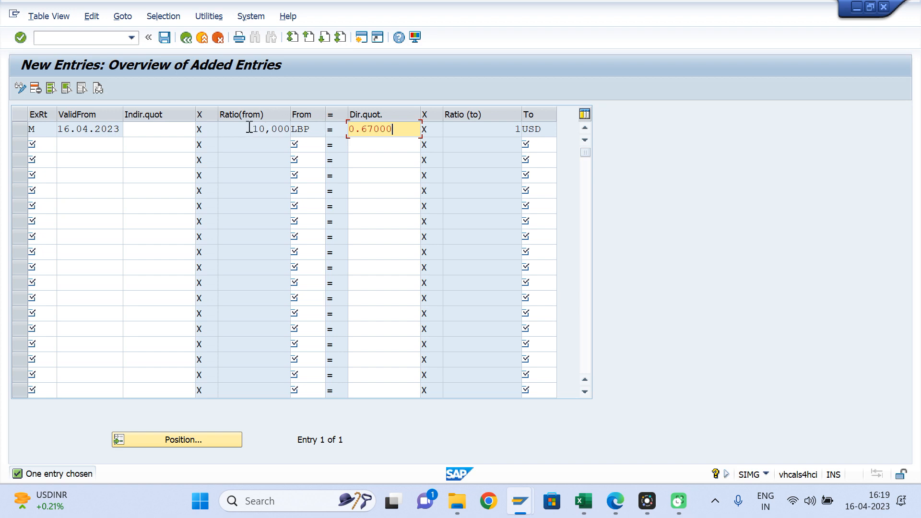
{"action": "left_click_drag", "start_coordinate": [249, 127], "coordinate": [316, 129]}
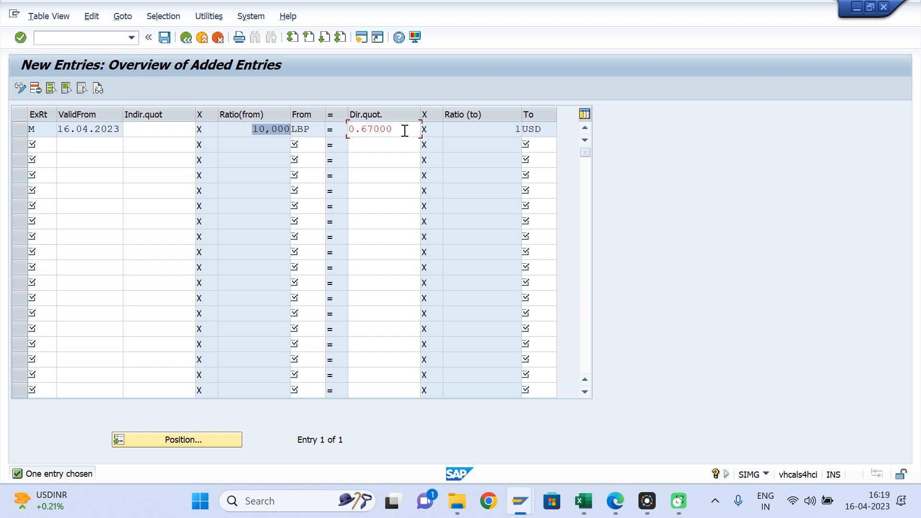
{"action": "left_click_drag", "start_coordinate": [404, 130], "coordinate": [337, 130]}
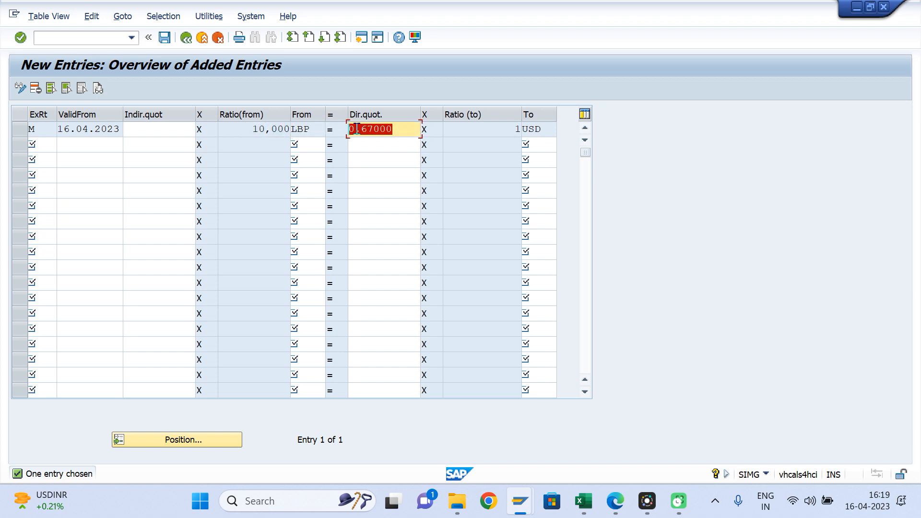
{"action": "key", "text": "ctrl+s"}
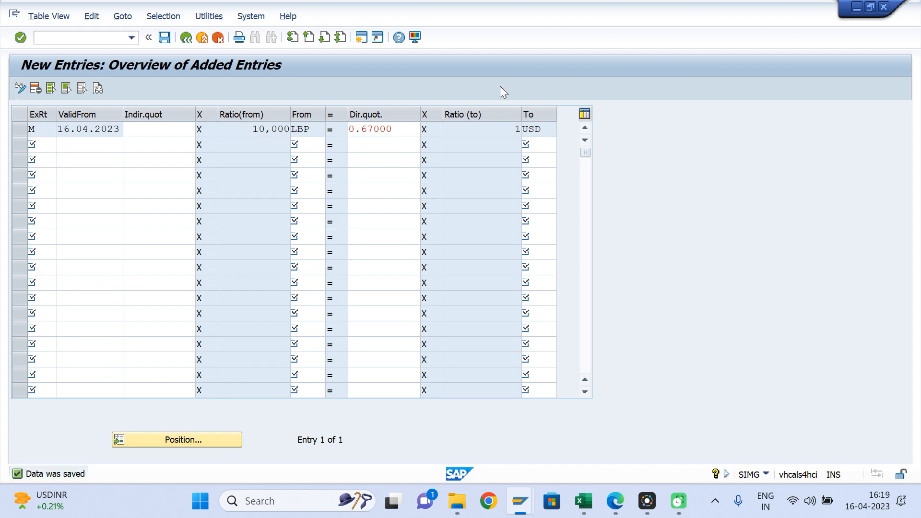
{"action": "key", "text": "F3"}
{"action": "key", "text": "F3"}
{"action": "type", "text": "F"}
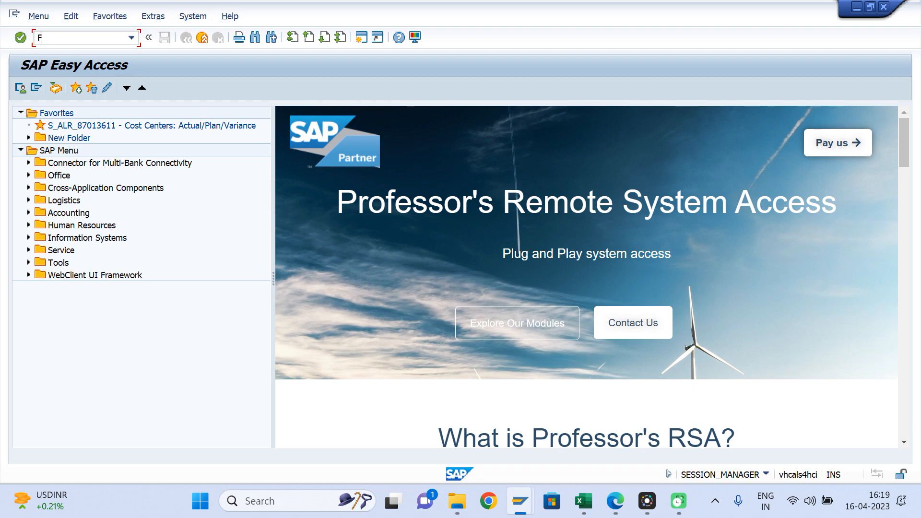
{"action": "type", "text": "B60"}
{"action": "key", "text": "Return"}
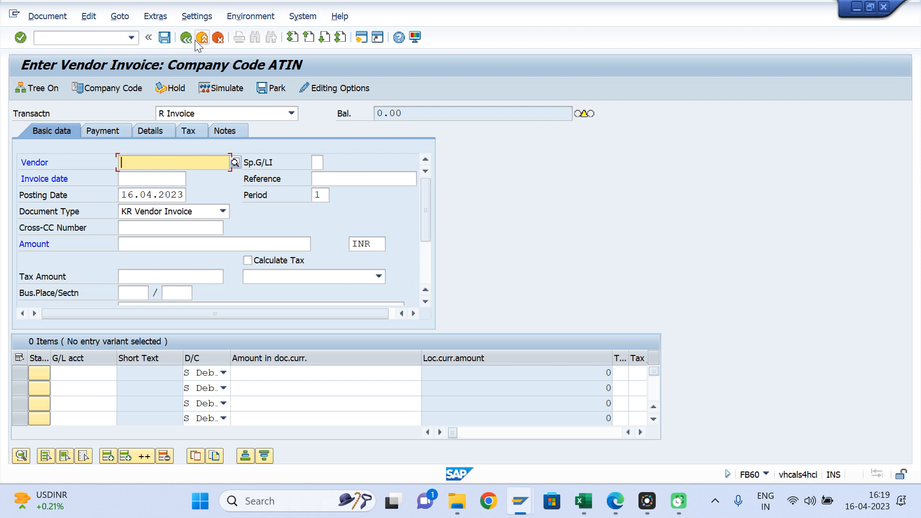
Step: Switch to transaction FB50 for entering a G/L account document
{"action": "left_click", "coordinate": [88, 41]}
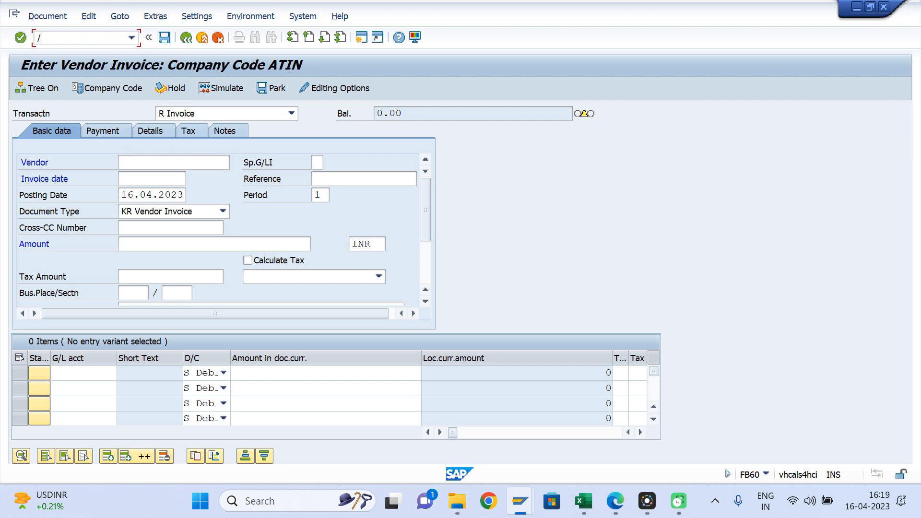
{"action": "type", "text": "/NFB50"}
{"action": "key", "text": "Return"}
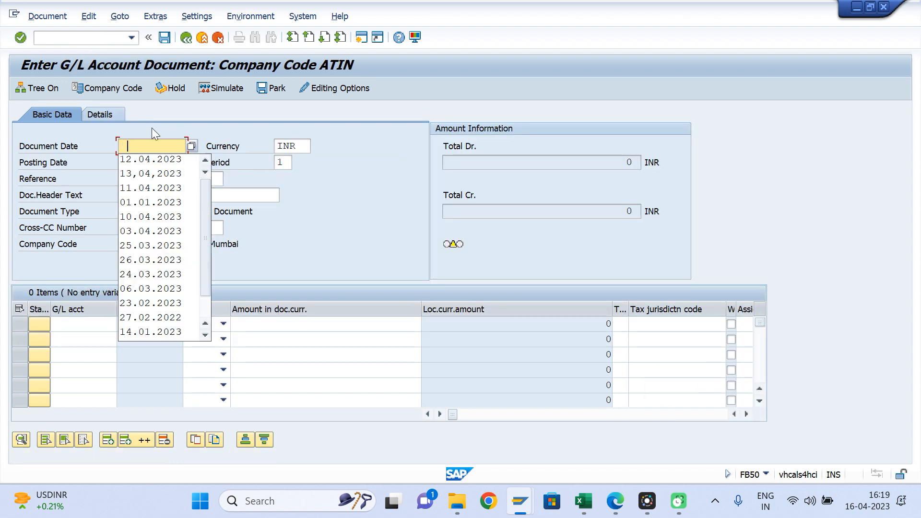
Step: Set the G/L document's date to 16.04.2023 and its currency to LBP under company code ATIN
{"action": "type", "text": "16"}
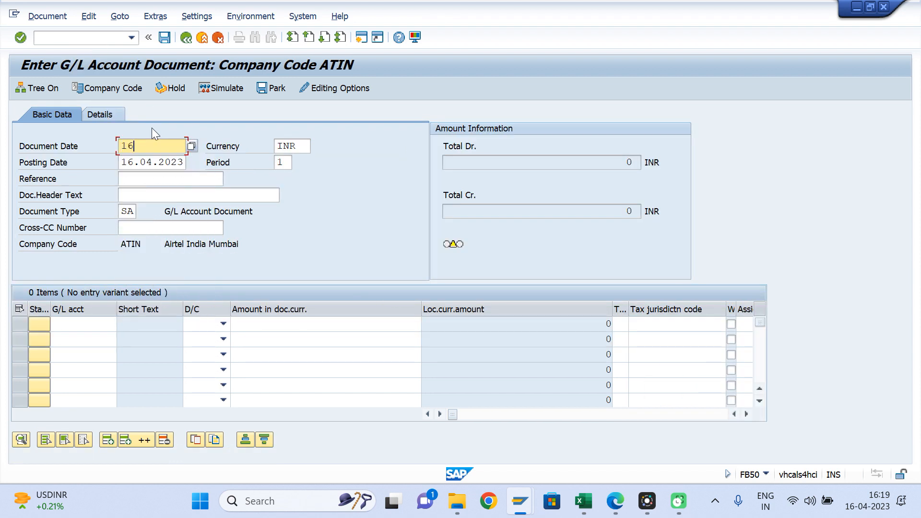
{"action": "type", "text": ".04.2023"}
{"action": "left_click", "coordinate": [300, 144]}
{"action": "key", "text": "BackSpace"}
{"action": "key", "text": "BackSpace"}
{"action": "key", "text": "BackSpace"}
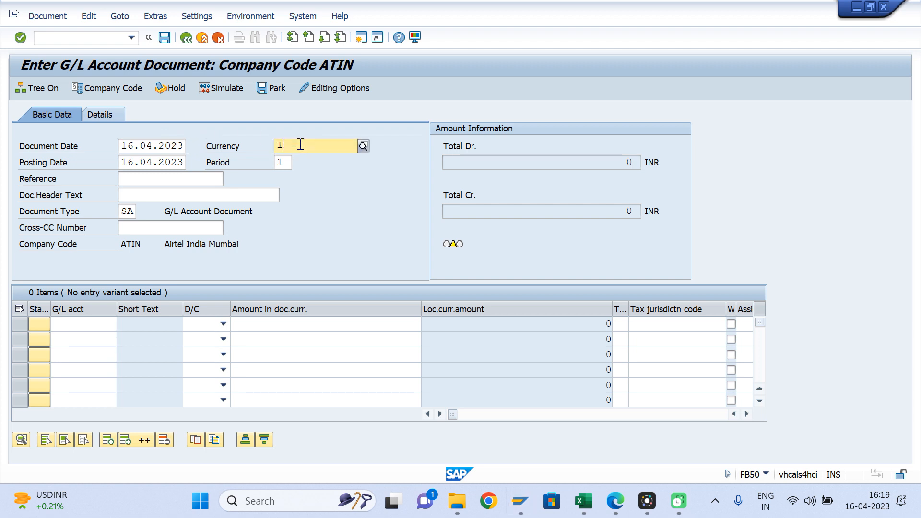
{"action": "type", "text": "lbp"}
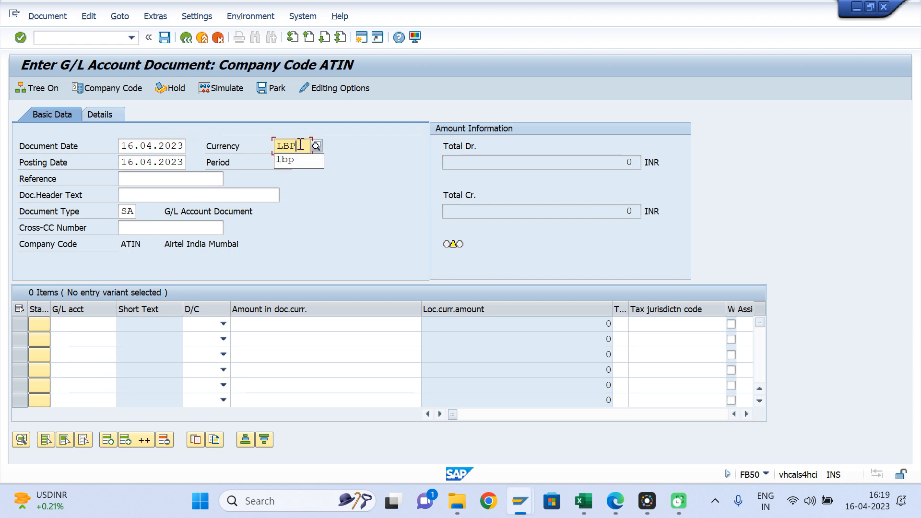
{"action": "key", "text": "Return"}
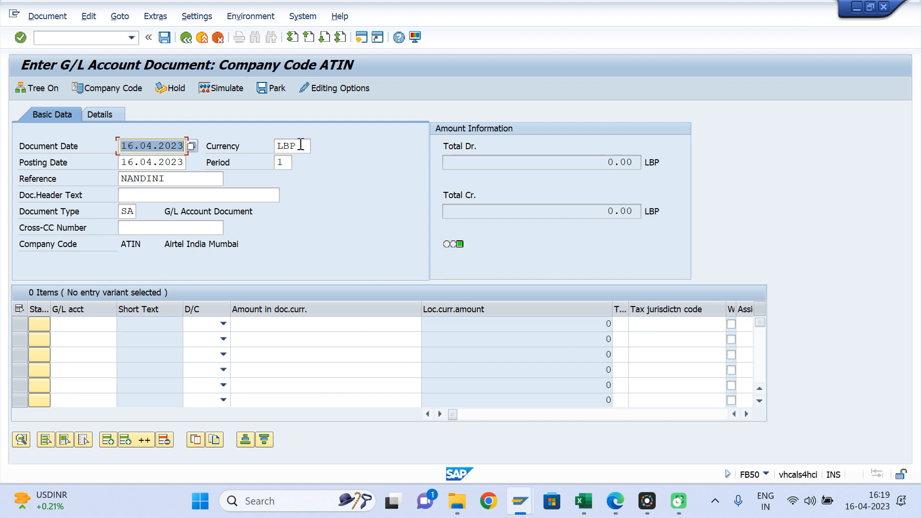
{"action": "left_click", "coordinate": [89, 324]}
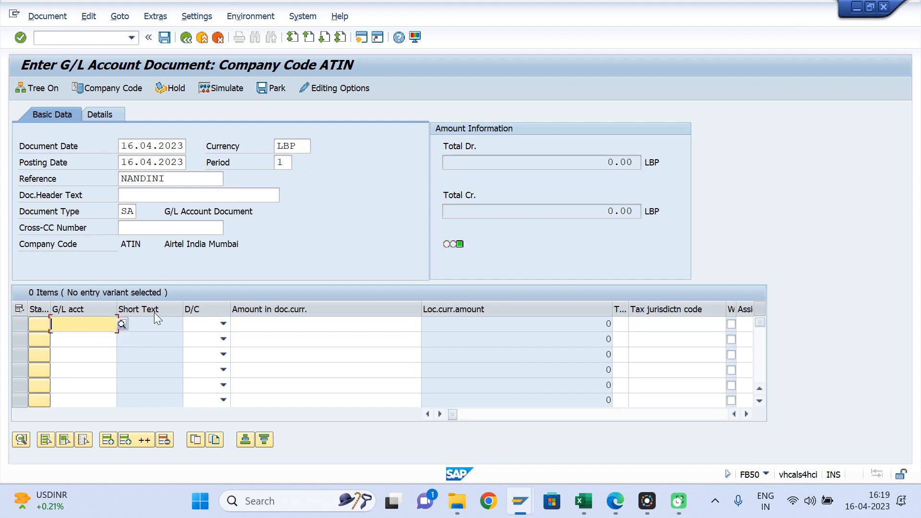
Step: Change the company code of the G/L document to 1710
{"action": "left_click", "coordinate": [129, 91]}
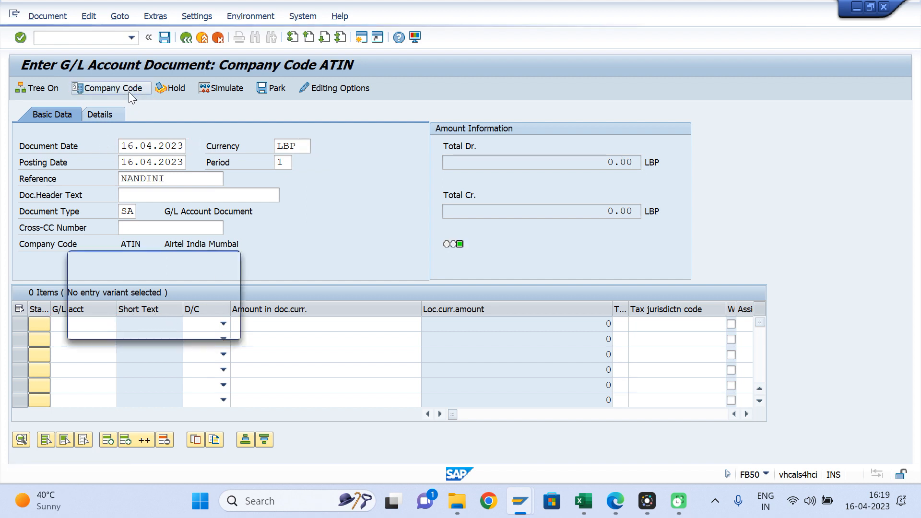
{"action": "type", "text": "A"}
{"action": "key", "text": "BackSpace"}
{"action": "type", "text": "710"}
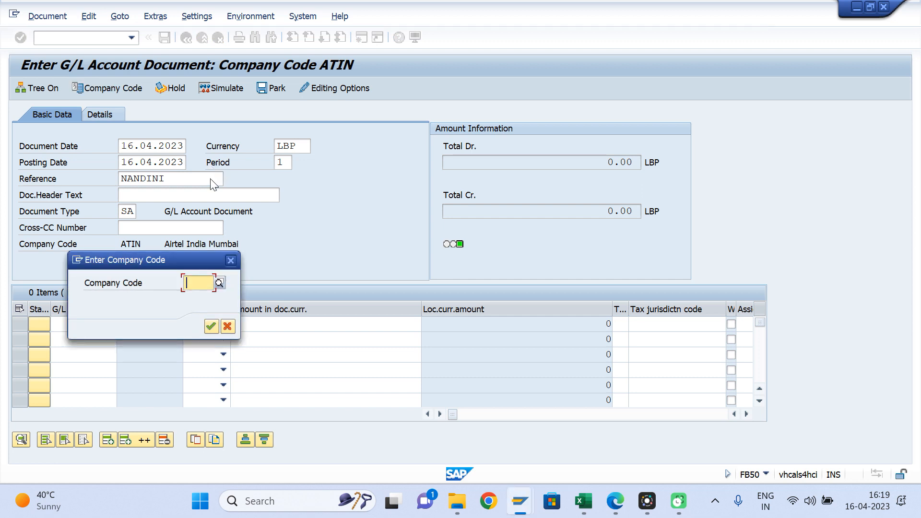
{"action": "key", "text": "Return"}
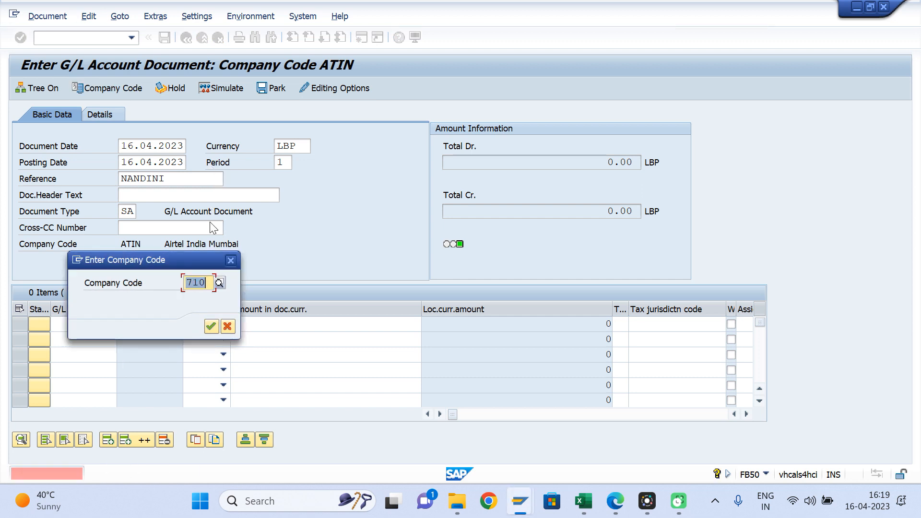
{"action": "type", "text": "1710"}
{"action": "key", "text": "Return"}
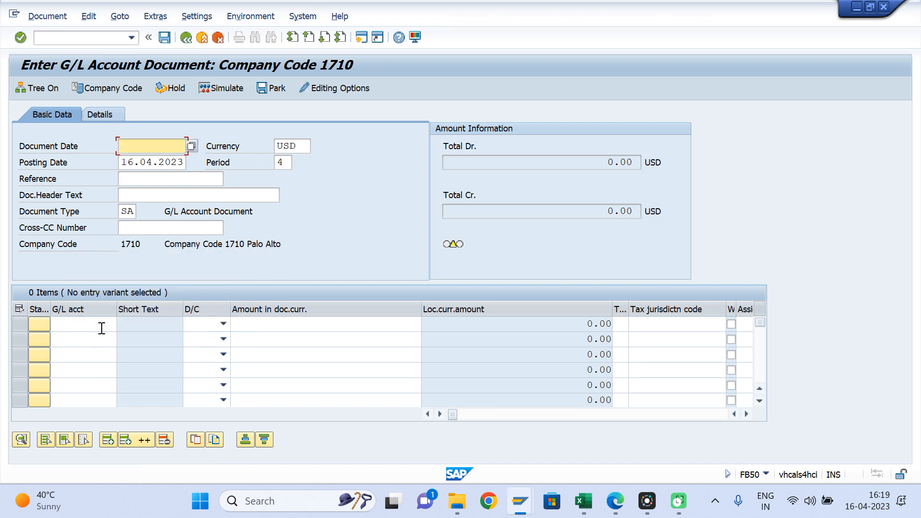
Step: Add a debit line for G/L account 61004000 and set the document date to 16.04.2023
{"action": "left_click", "coordinate": [82, 330]}
{"action": "key", "text": "Down"}
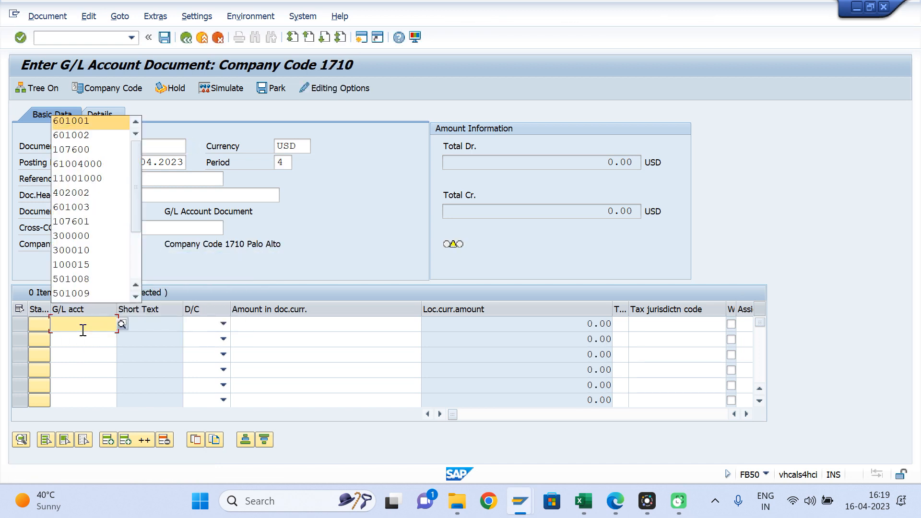
{"action": "left_click", "coordinate": [79, 165]}
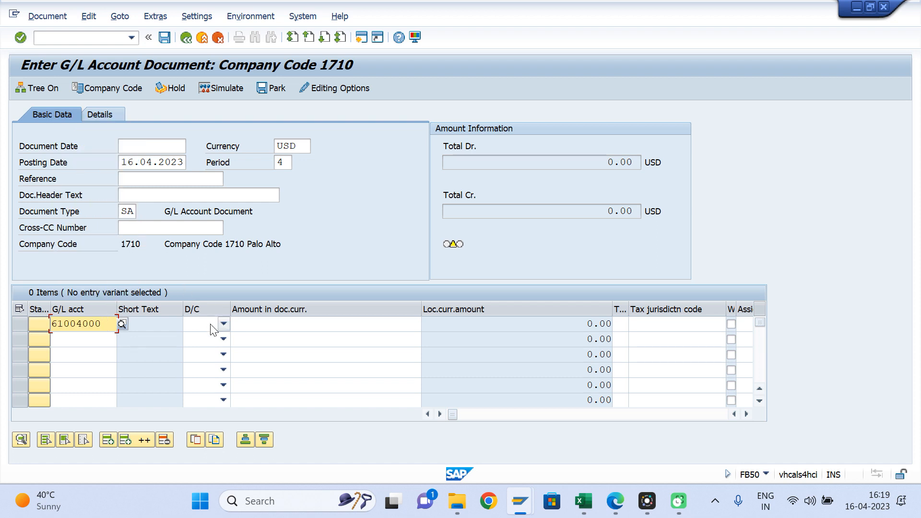
{"action": "left_click", "coordinate": [211, 326]}
{"action": "left_click", "coordinate": [201, 351]}
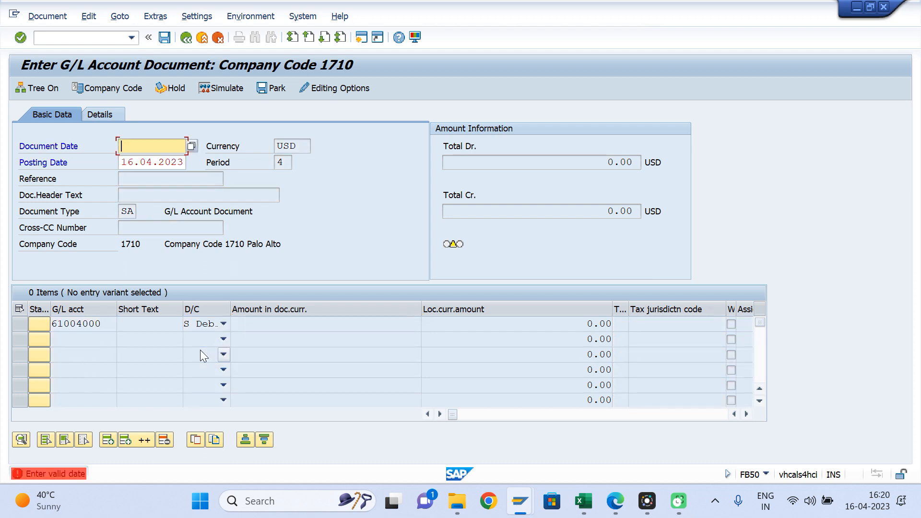
{"action": "type", "text": "16.0"}
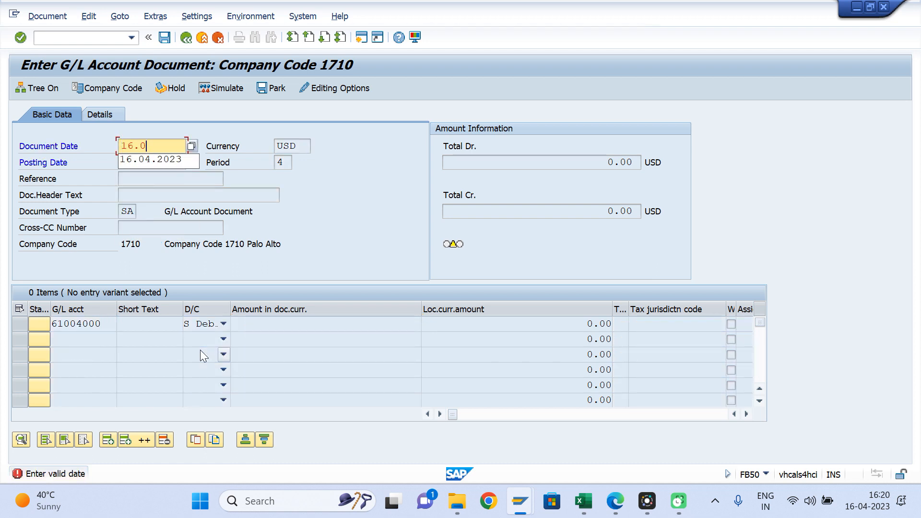
{"action": "type", "text": "4.2023"}
{"action": "key", "text": "Return"}
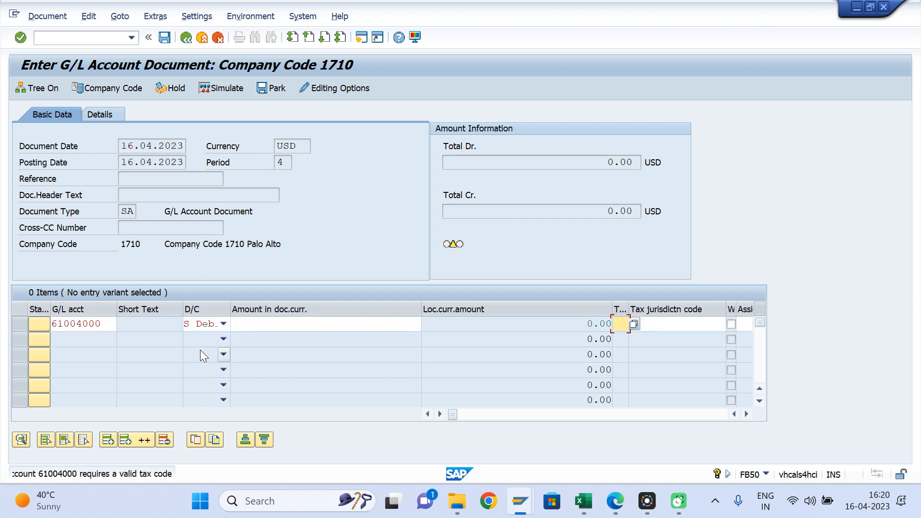
Step: Replace the G/L account of the debit line with 11001000
{"action": "left_click", "coordinate": [109, 323]}
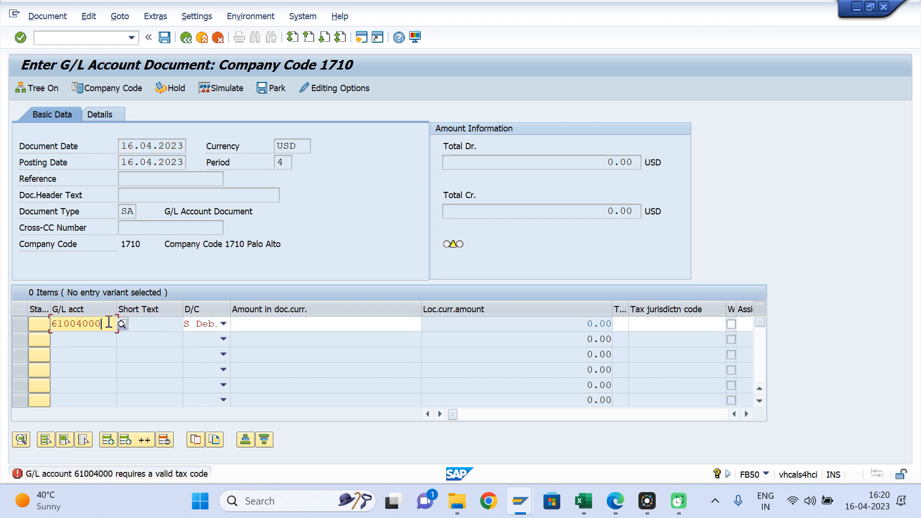
{"action": "left_click", "coordinate": [620, 325]}
{"action": "left_click", "coordinate": [107, 327]}
{"action": "double_click", "coordinate": [107, 327]}
{"action": "key", "text": "BackSpace"}
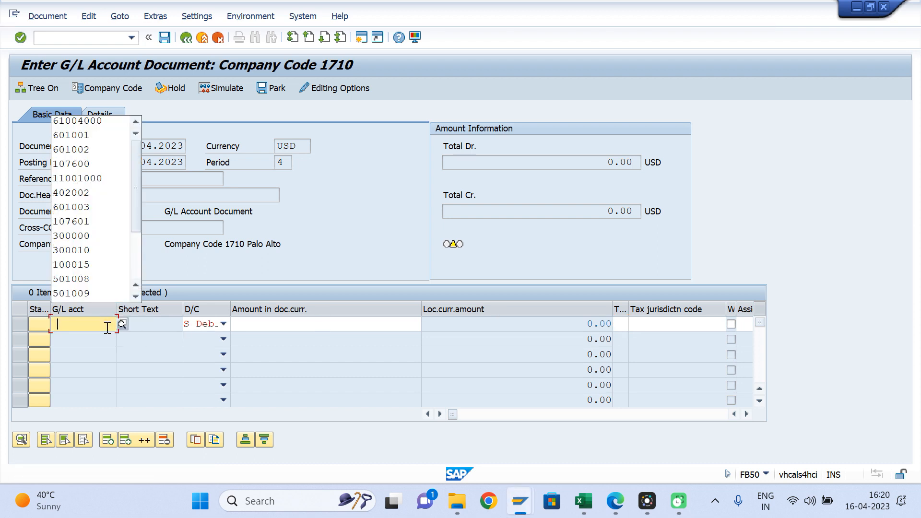
{"action": "key", "text": "Down"}
{"action": "key", "text": "Down"}
{"action": "key", "text": "Down"}
{"action": "key", "text": "Down"}
{"action": "key", "text": "Down"}
{"action": "key", "text": "Return"}
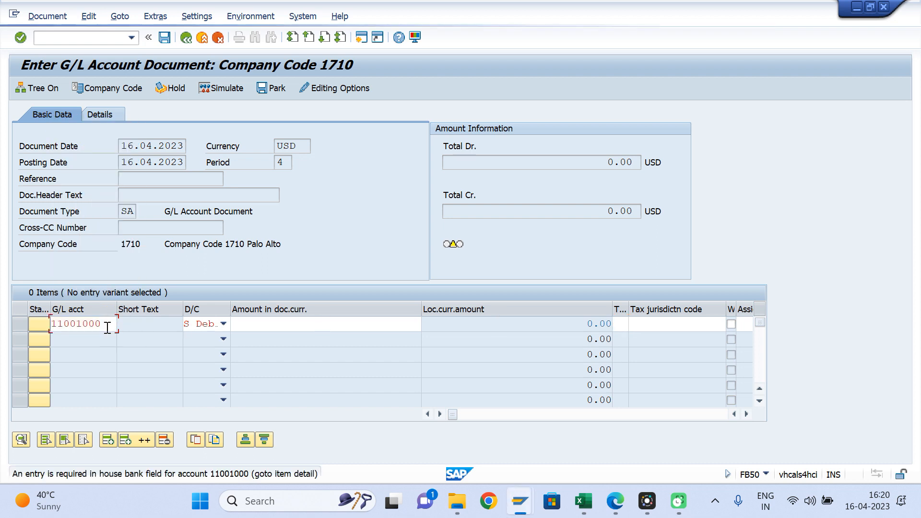
{"action": "key", "text": "Return"}
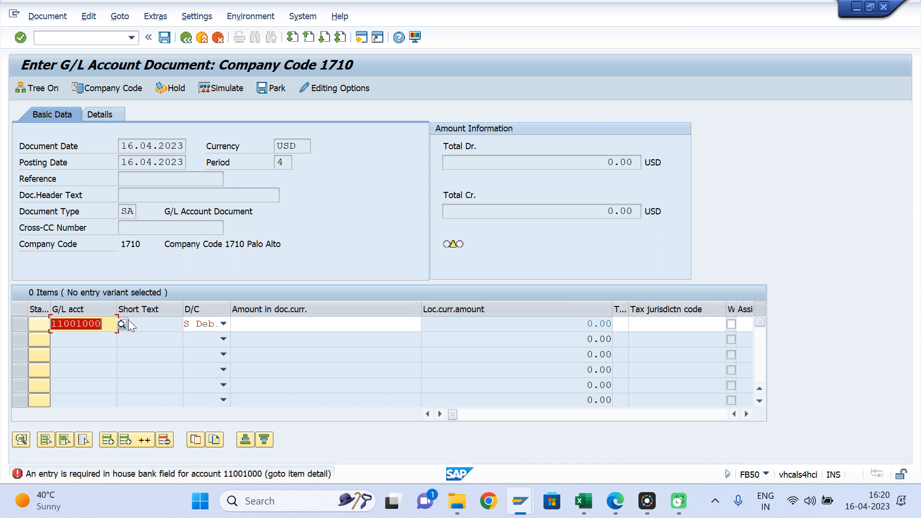
Step: Open the debit item's details and set both the house bank and its account ID to CIT01
{"action": "double_click", "coordinate": [142, 327]}
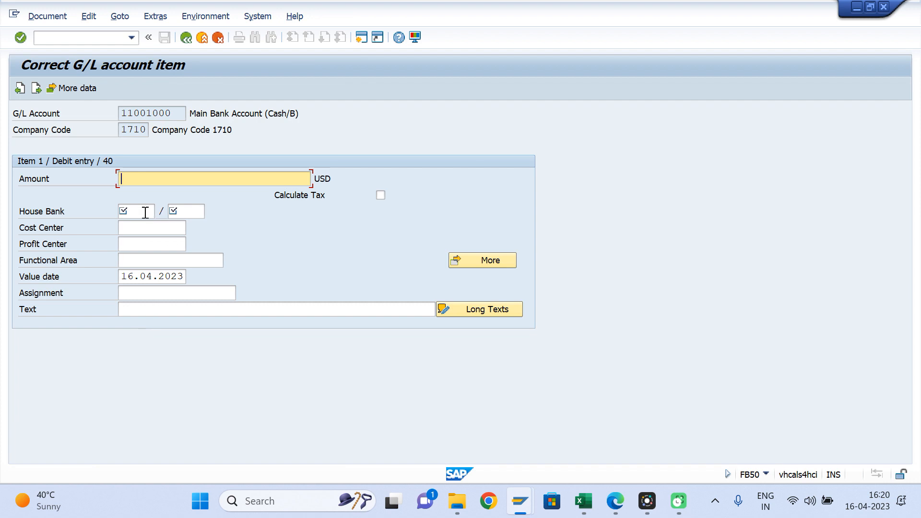
{"action": "left_click", "coordinate": [142, 213]}
{"action": "key", "text": "Down"}
{"action": "key", "text": "Down"}
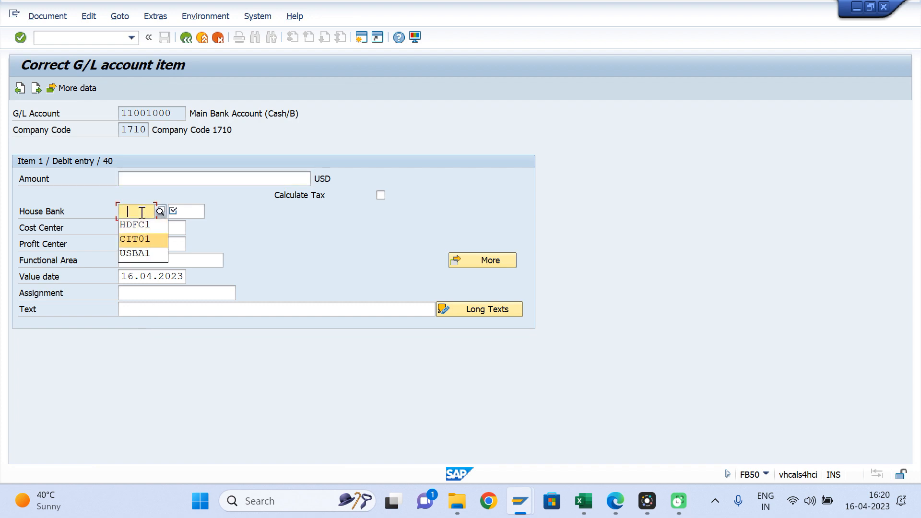
{"action": "key", "text": "Return"}
{"action": "key", "text": "Down"}
{"action": "key", "text": "Down"}
{"action": "key", "text": "Return"}
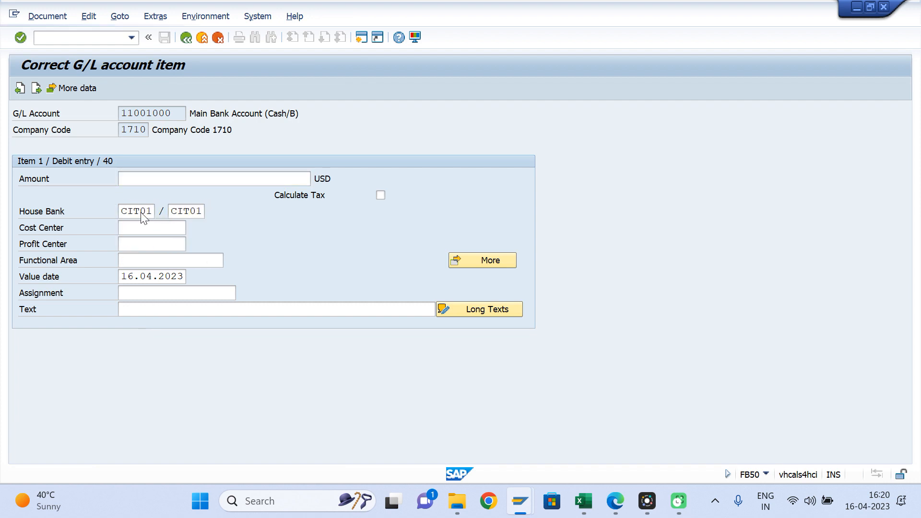
Step: Return from the item details to the document entry and enter 100 as the debit line's amount
{"action": "left_click", "coordinate": [186, 38]}
{"action": "left_click", "coordinate": [264, 326]}
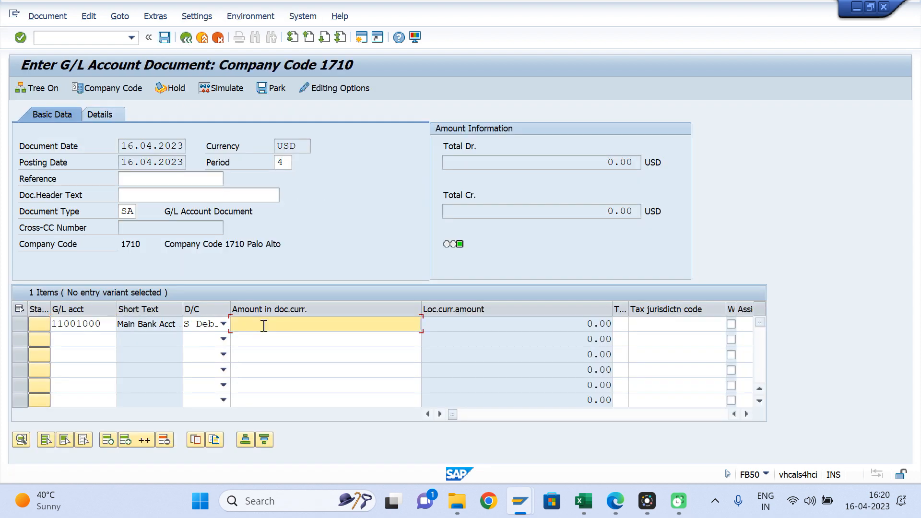
{"action": "type", "text": "100"}
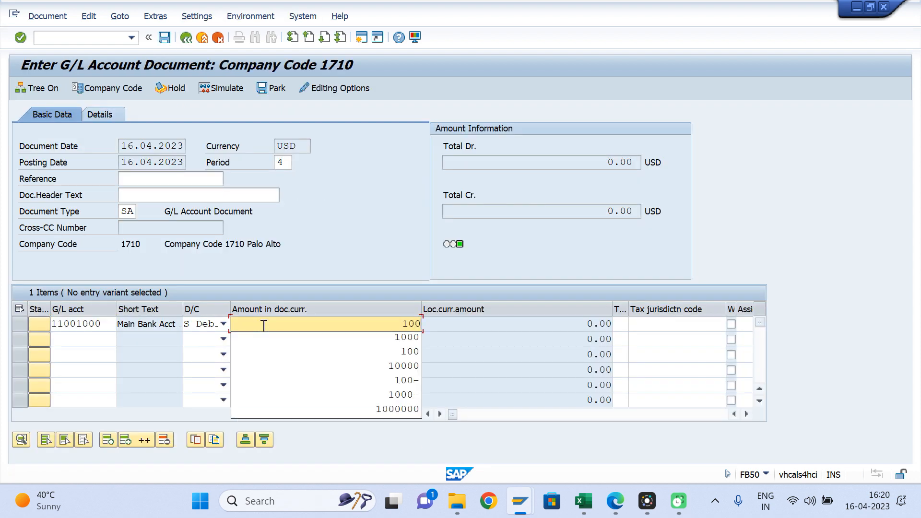
Step: Review the 10000 LBP conversion in the Excel sheet and the saved LBP to USD rate entry in SAP
{"action": "key", "text": "alt+Tab"}
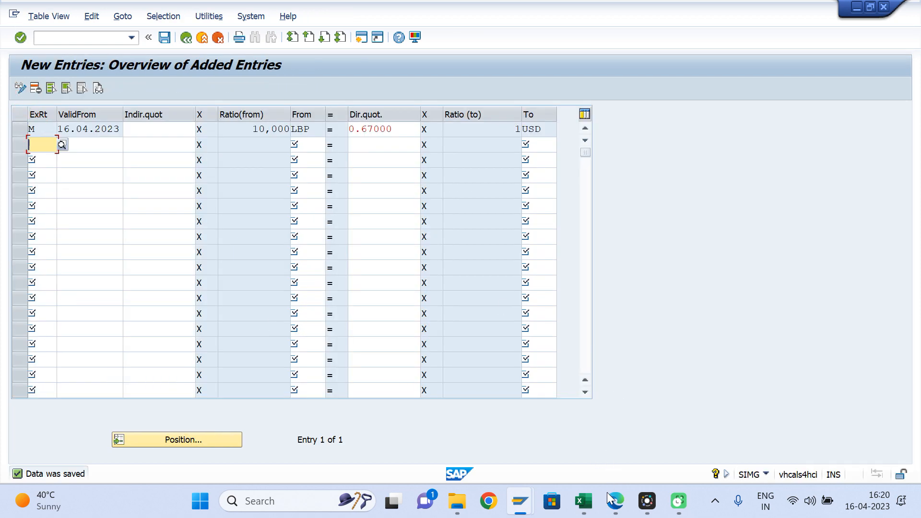
{"action": "mouse_move", "coordinate": [584, 509]}
{"action": "left_click", "coordinate": [671, 430]}
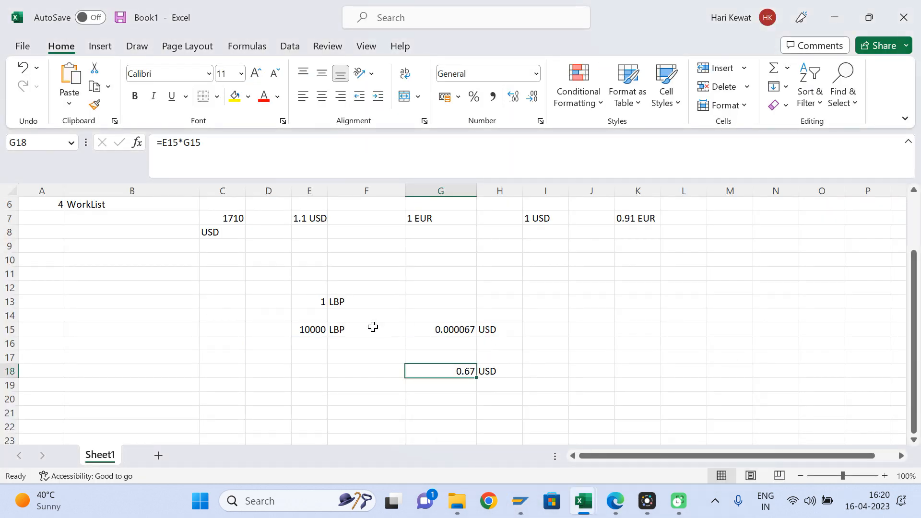
{"action": "left_click", "coordinate": [309, 330]}
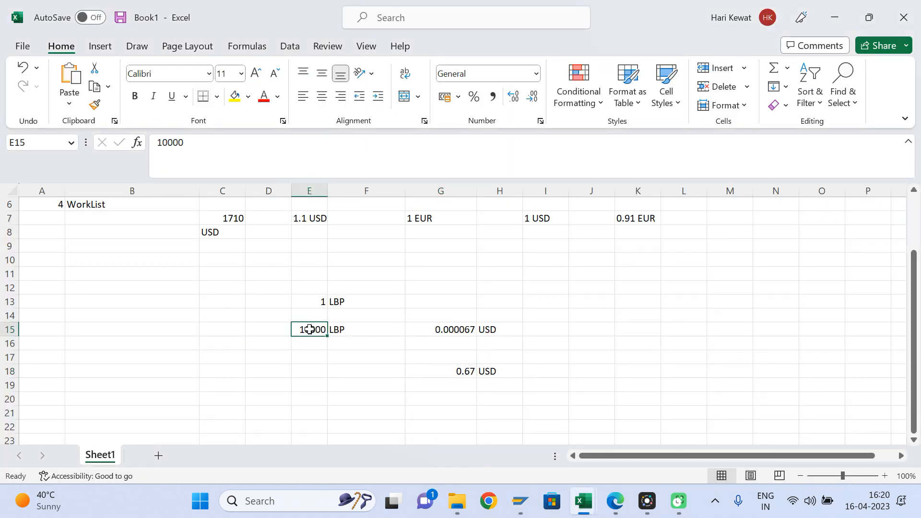
{"action": "left_click", "coordinate": [461, 366]}
{"action": "key", "text": "alt+Tab"}
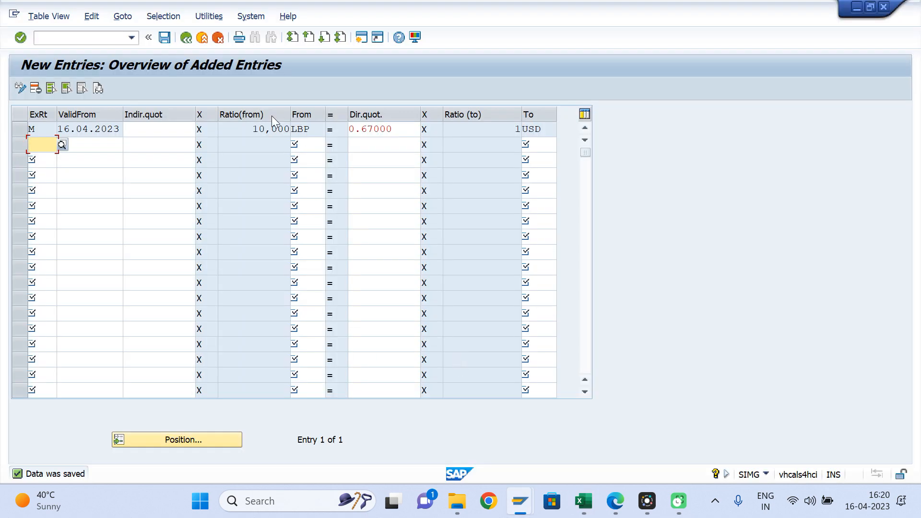
{"action": "key", "text": "alt+Tab"}
{"action": "key", "text": "alt+Tab"}
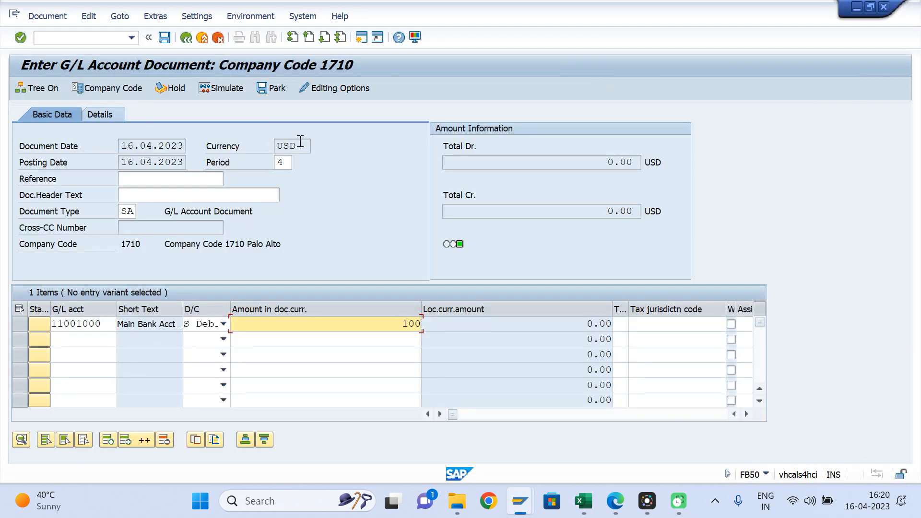
Step: Set the debit line's amount in document currency to 10000 and select the document's currency
{"action": "type", "text": "10000"}
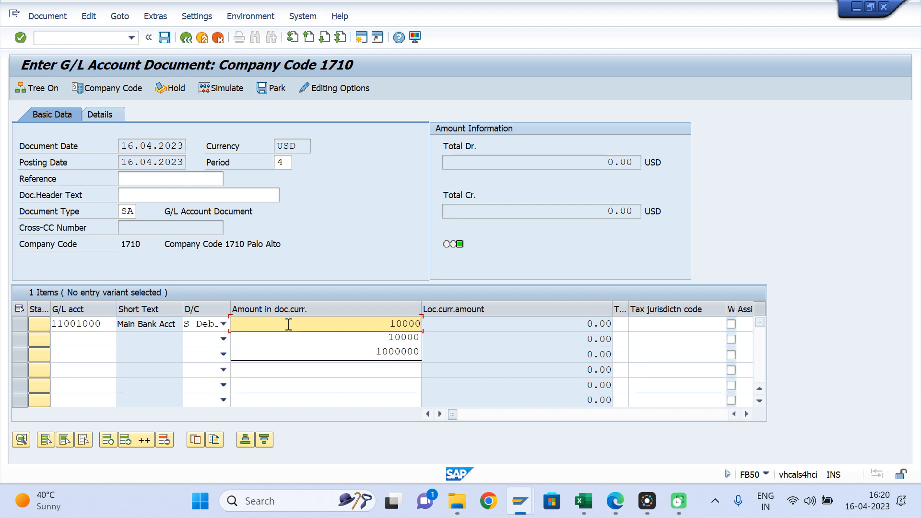
{"action": "key", "text": "Return"}
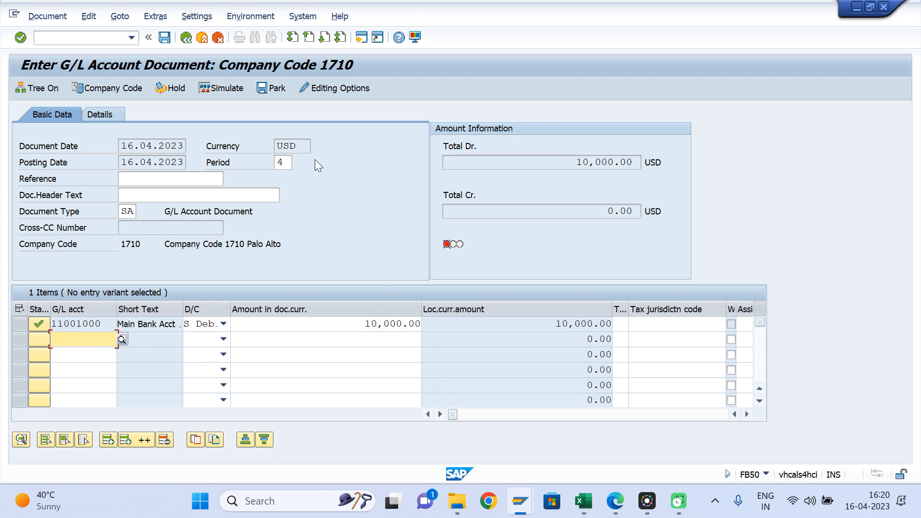
{"action": "left_click", "coordinate": [295, 145]}
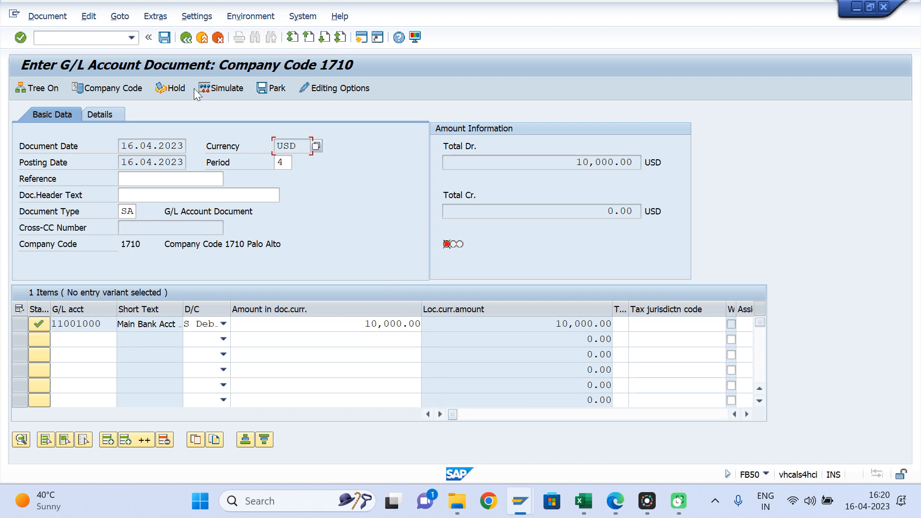
Step: Discard the USD document without saving and start a new one with transaction FB50
{"action": "left_click", "coordinate": [201, 38]}
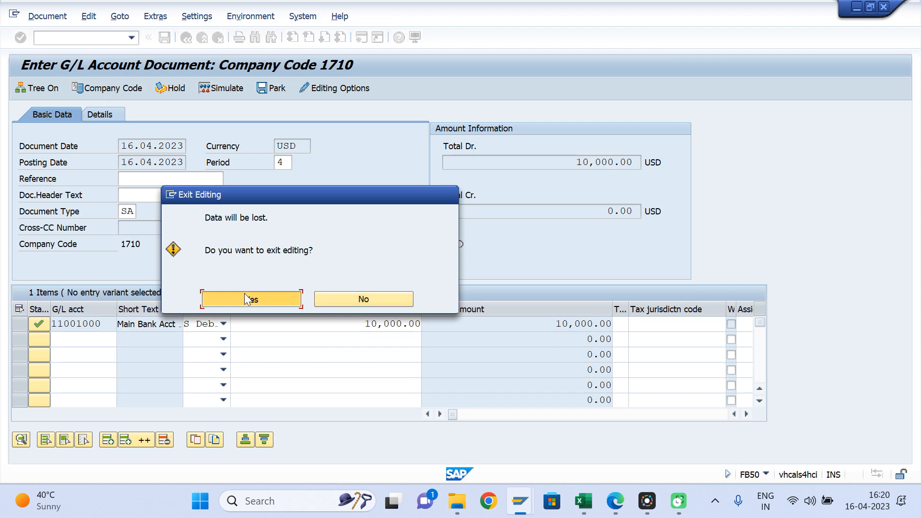
{"action": "left_click", "coordinate": [244, 294]}
{"action": "type", "text": "FB5"}
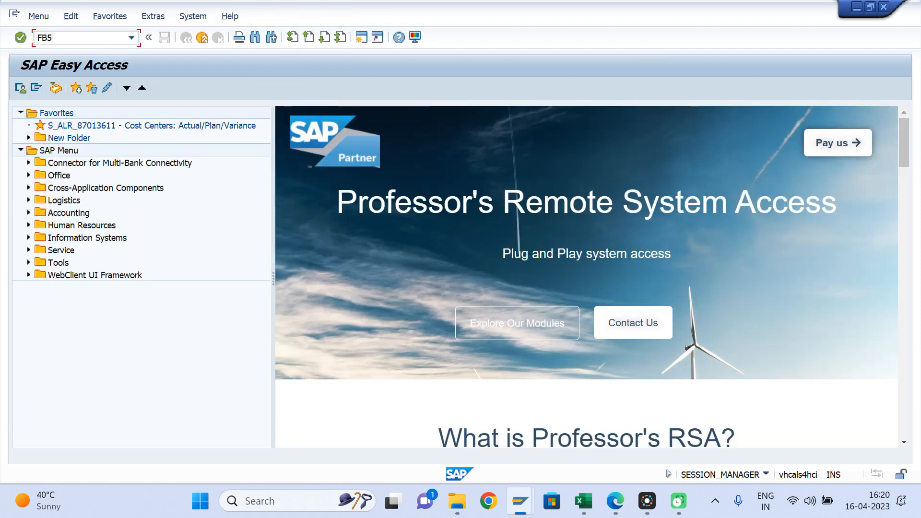
{"action": "type", "text": "0"}
{"action": "key", "text": "Return"}
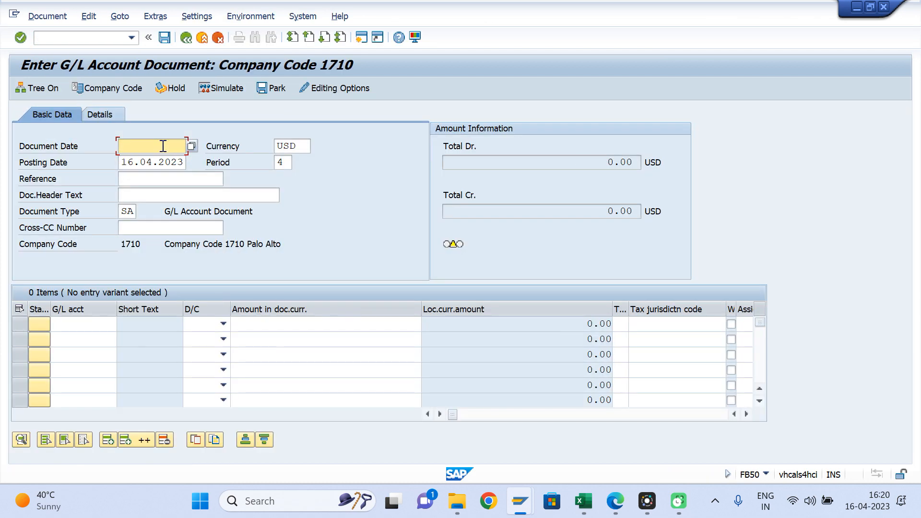
Step: Set the new G/L document's date to 16.04.2023 and its currency to LBP
{"action": "left_click", "coordinate": [162, 146]}
{"action": "key", "text": "Tab"}
{"action": "left_click", "coordinate": [163, 146]}
{"action": "key", "text": "Down"}
{"action": "key", "text": "Tab"}
{"action": "type", "text": "LBP"}
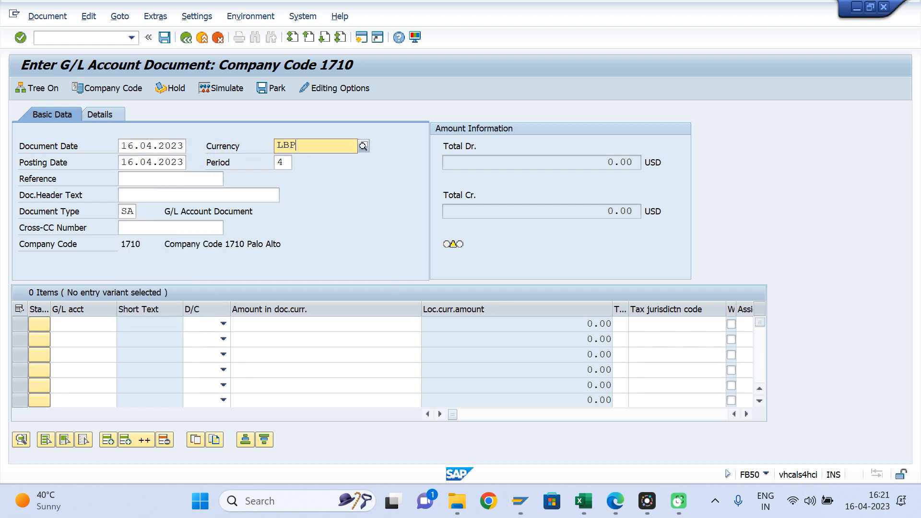
{"action": "key", "text": "Return"}
Step: Add a debit line for G/L account 11001000 to the LBP document and open its item details
{"action": "left_click", "coordinate": [87, 321]}
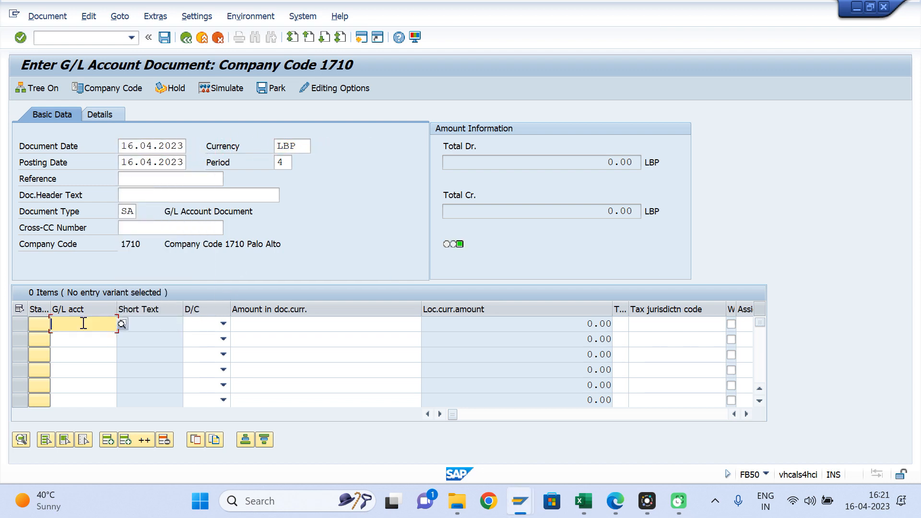
{"action": "key", "text": "Down"}
{"action": "key", "text": "Tab"}
{"action": "key", "text": "shift+Tab"}
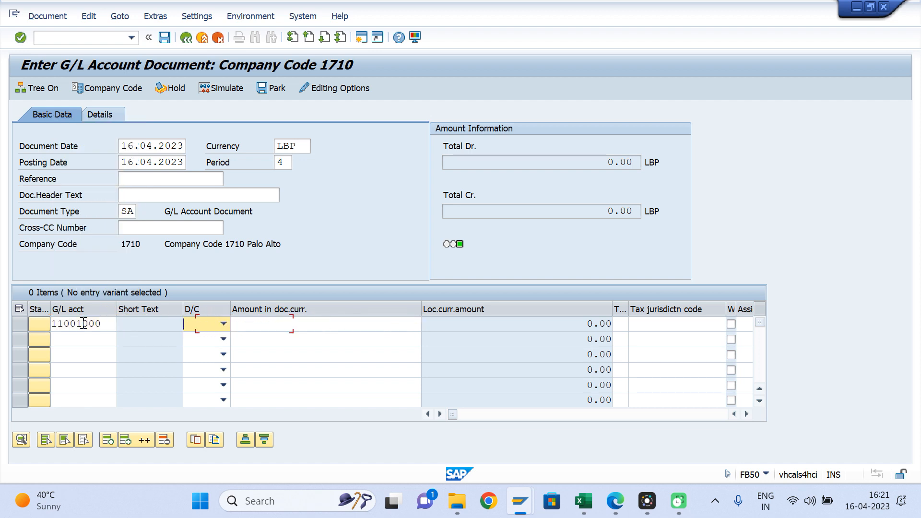
{"action": "type", "text": "S Deb…"}
{"action": "key", "text": "Return"}
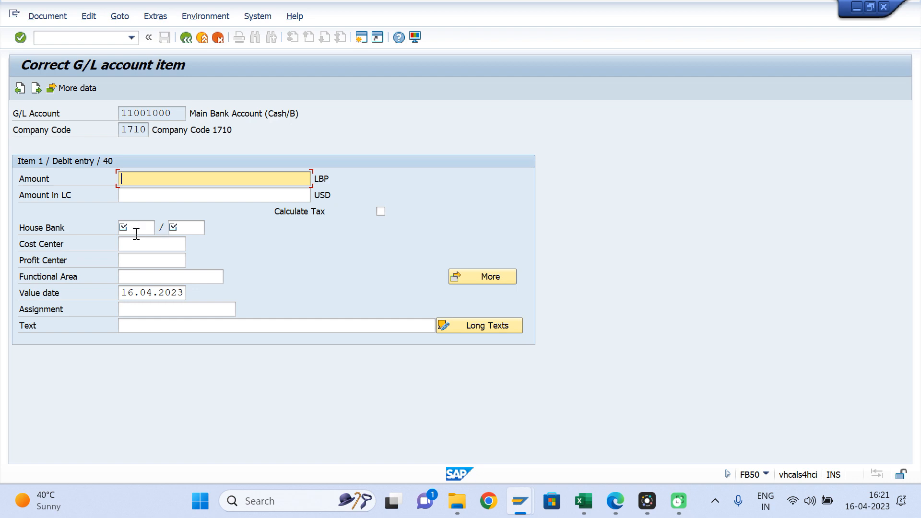
Step: Try to assign house bank CIT01 and account ID CIT01 to the LBP debit item
{"action": "left_click", "coordinate": [136, 228]}
{"action": "key", "text": "Down"}
{"action": "key", "text": "Tab"}
{"action": "key", "text": "Down"}
{"action": "key", "text": "Return"}
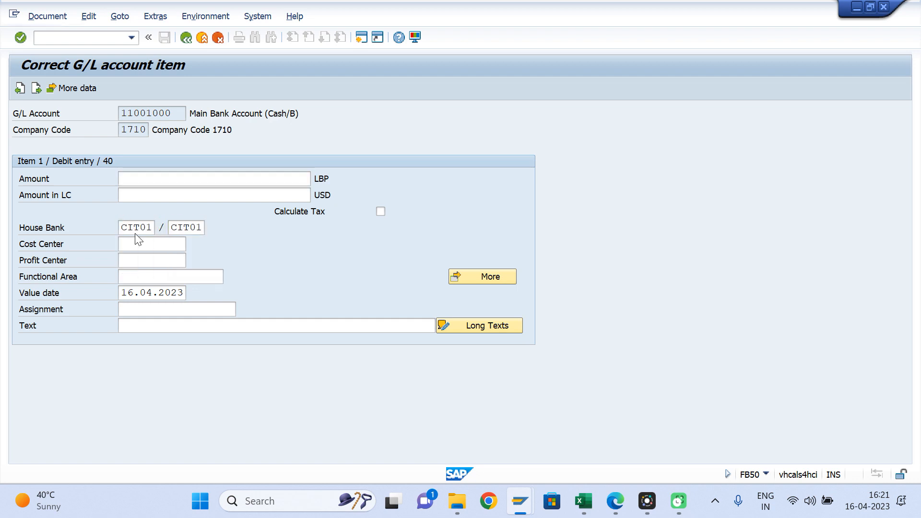
{"action": "key", "text": "Return"}
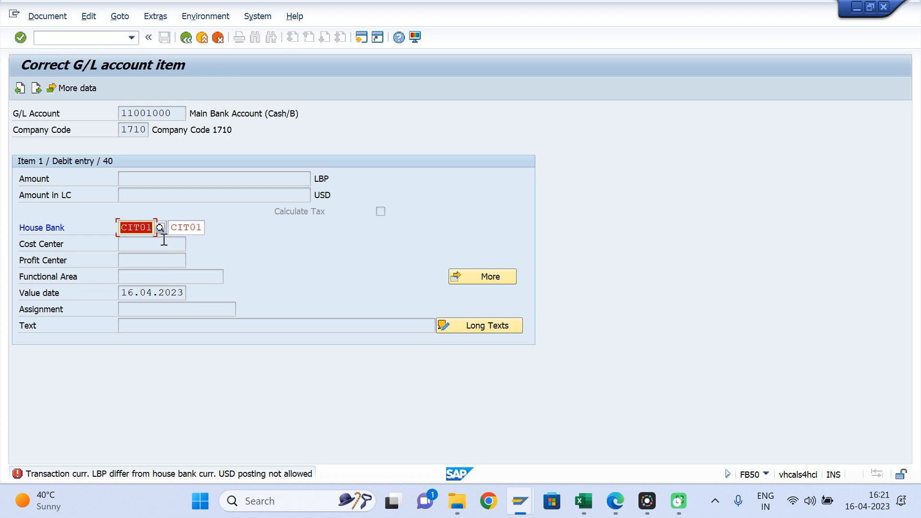
{"action": "key", "text": "Return"}
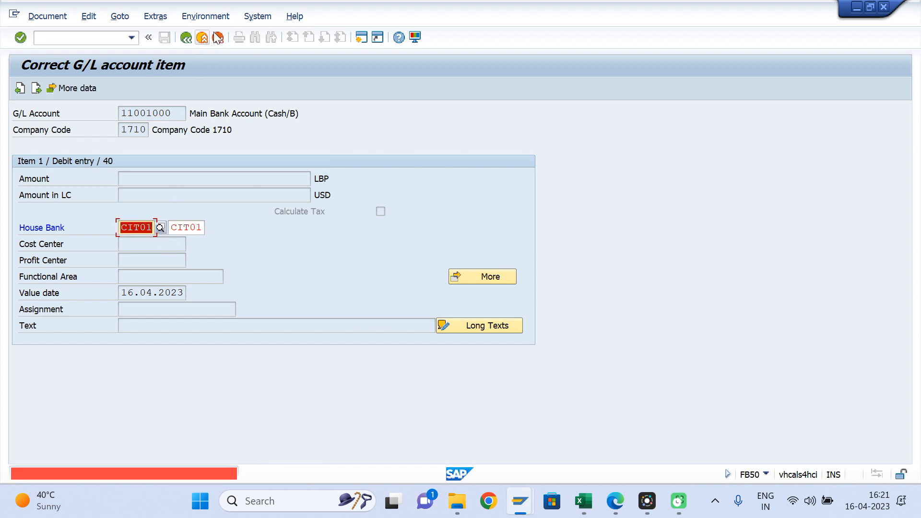
Step: Exit the LBP document without saving and restart transaction FB50
{"action": "left_click", "coordinate": [203, 38]}
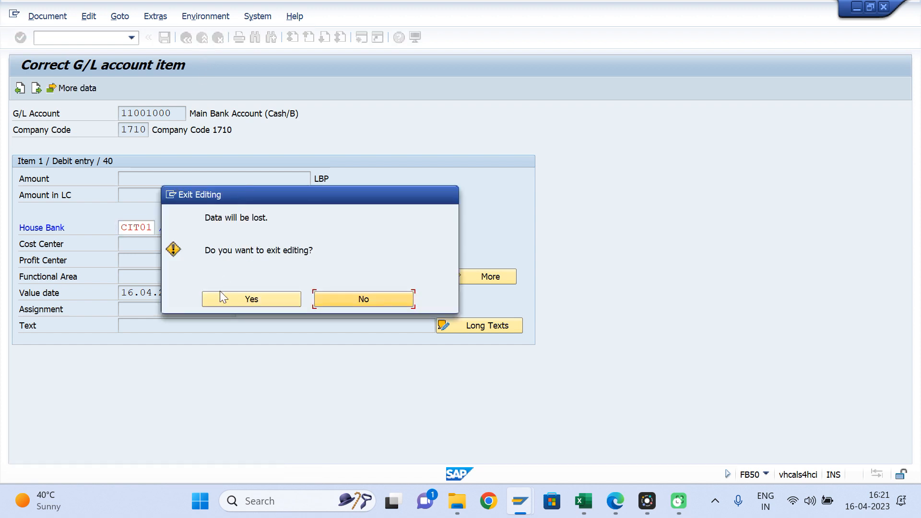
{"action": "left_click", "coordinate": [220, 298]}
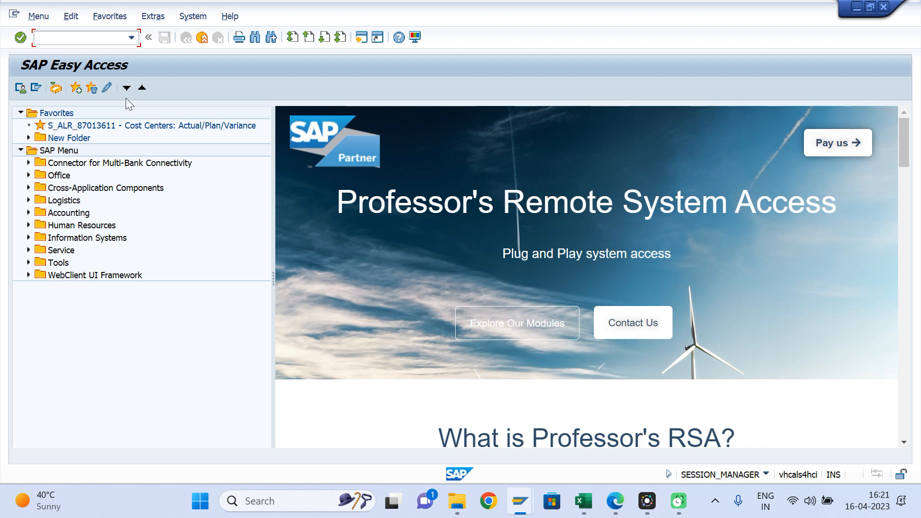
{"action": "type", "text": "fb50"}
{"action": "key", "text": "Return"}
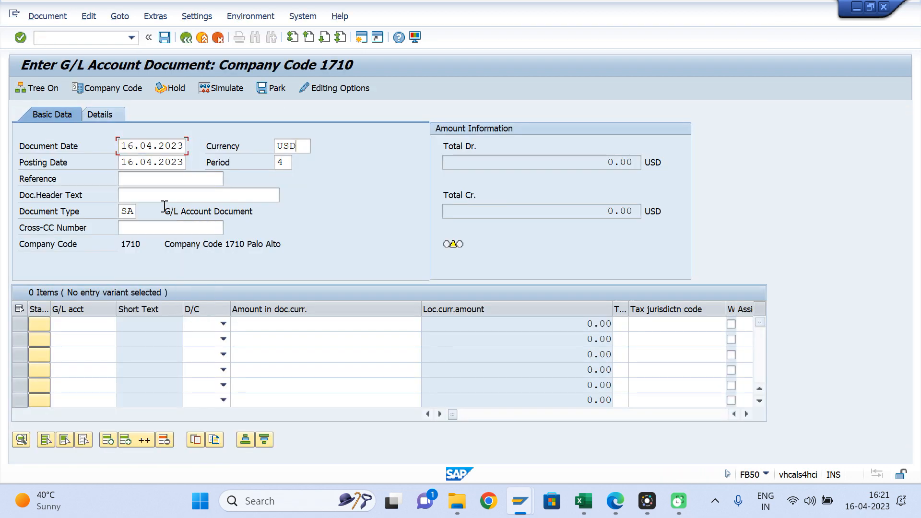
Step: Enter document date 16.04.2023 and currency LBP in the restarted G/L document's header
{"action": "key", "text": "Tab"}
{"action": "type", "text": "L"}
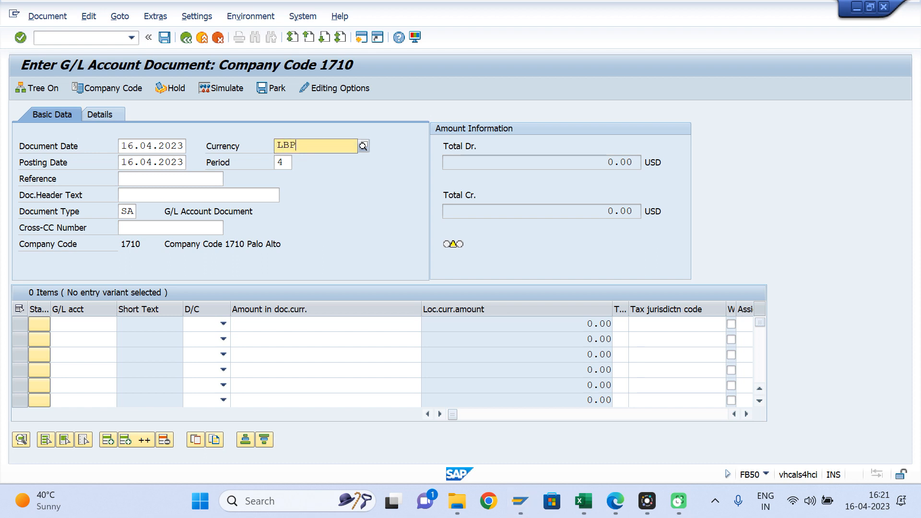
{"action": "type", "text": "BP"}
{"action": "key", "text": "Return"}
Step: Enter G/L account 61004000 in the first item line and set it to debit
{"action": "left_click", "coordinate": [60, 325]}
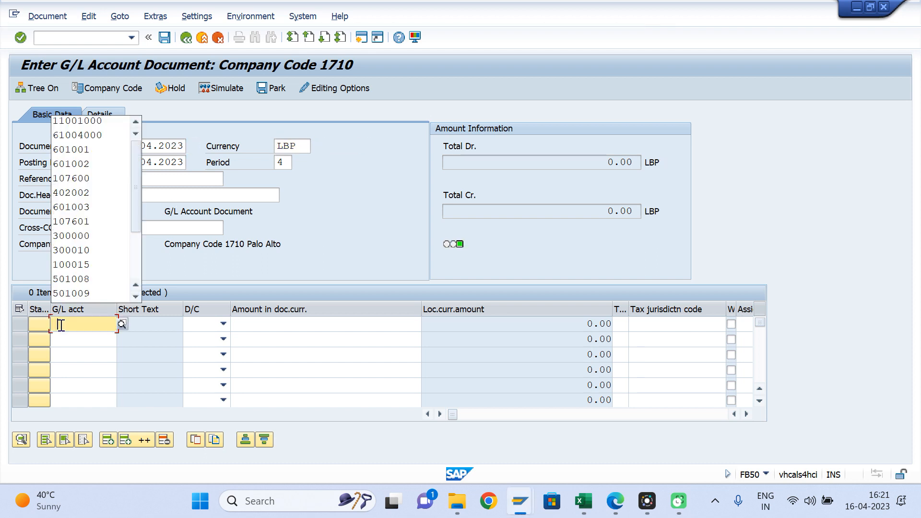
{"action": "key", "text": "Down"}
{"action": "key", "text": "Down"}
{"action": "key", "text": "Return"}
{"action": "key", "text": "Return"}
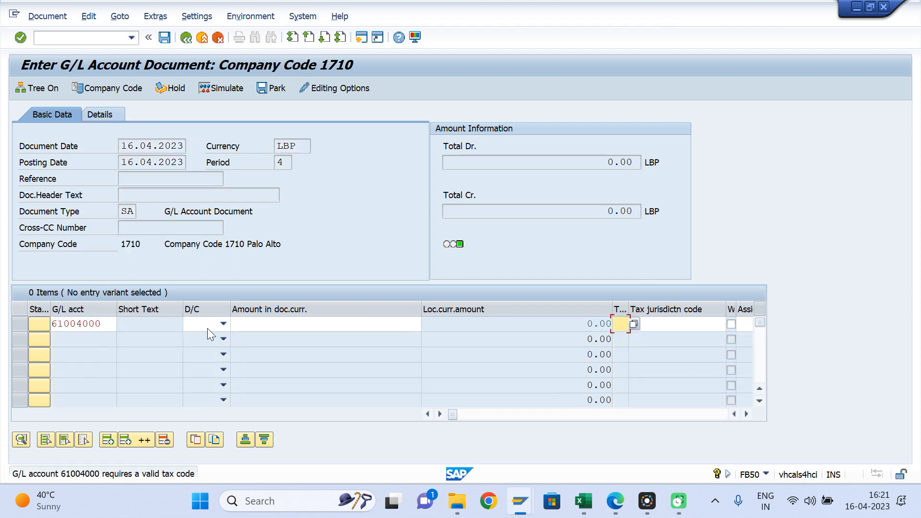
{"action": "left_click", "coordinate": [223, 323]}
{"action": "left_click", "coordinate": [200, 355]}
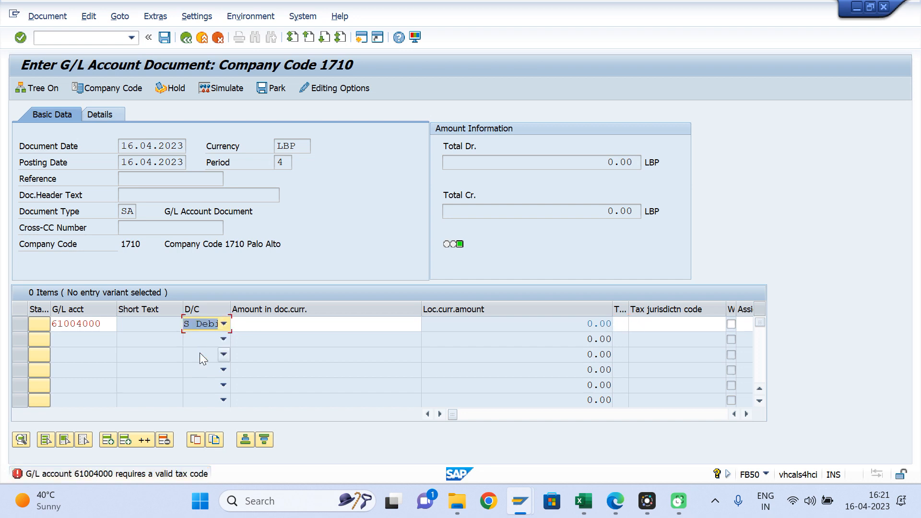
Step: Set the 61004000 line's amount to 10000 and choose tax code 55 for 20% input tax
{"action": "left_click", "coordinate": [263, 326]}
{"action": "type", "text": "10000"}
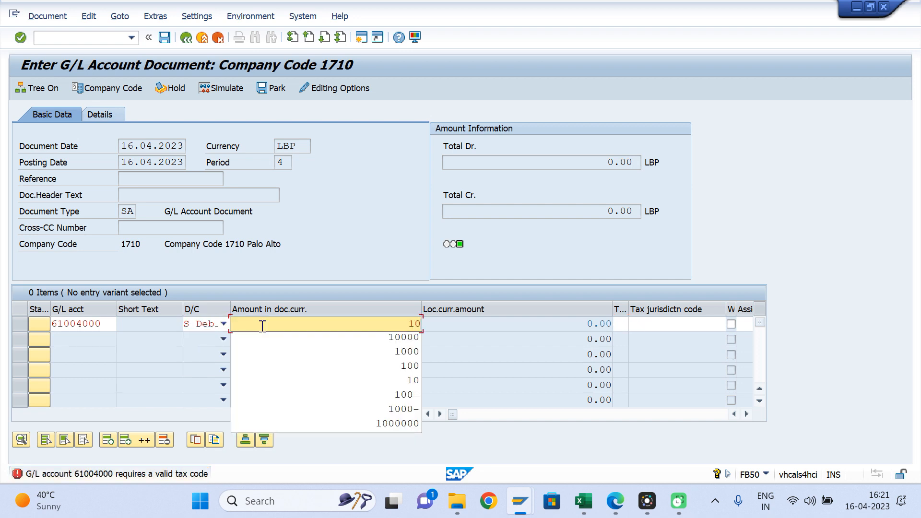
{"action": "key", "text": "Return"}
{"action": "key", "text": "Return"}
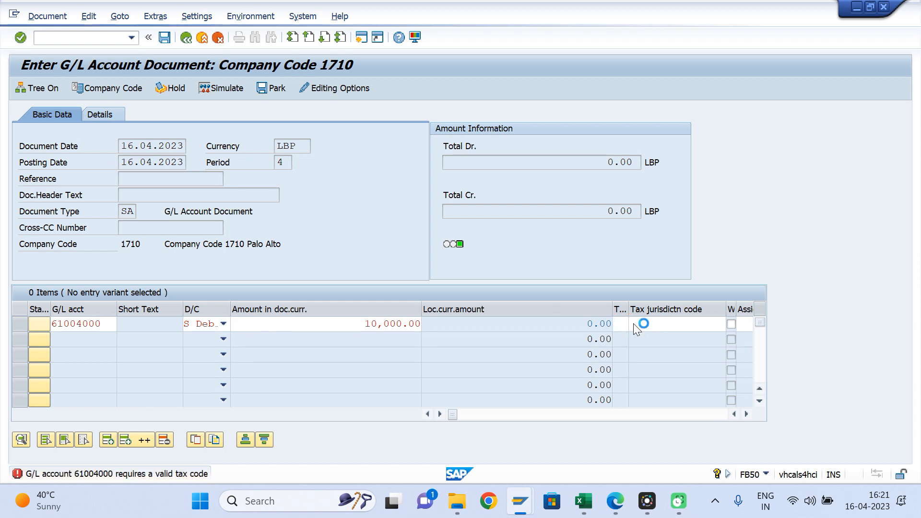
{"action": "left_click", "coordinate": [634, 324]}
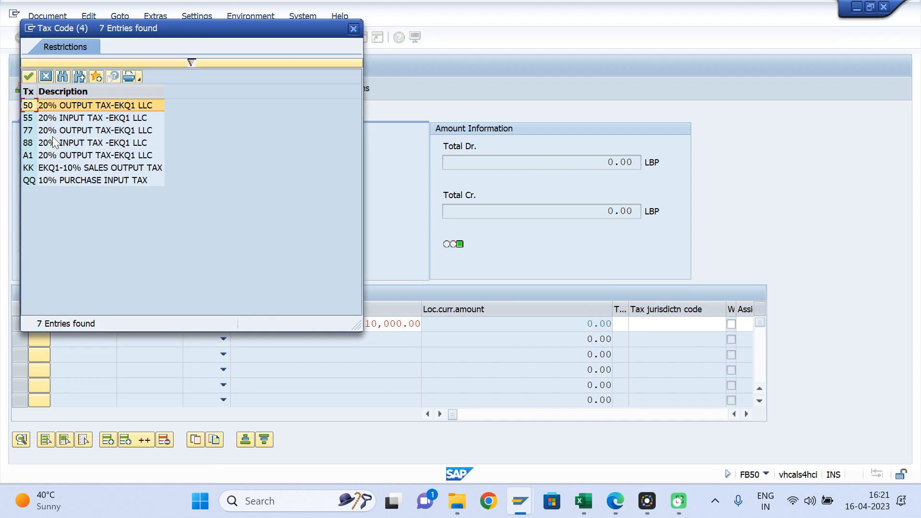
{"action": "double_click", "coordinate": [76, 117]}
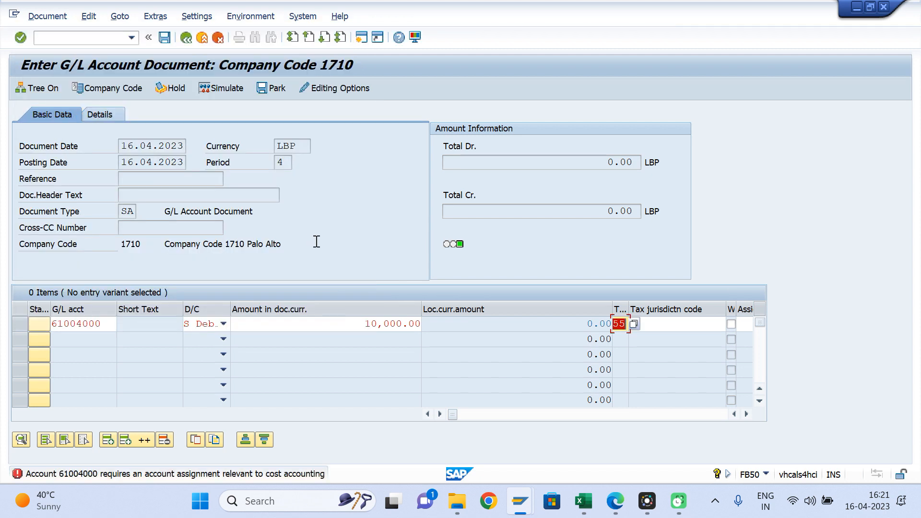
Step: Assign cost center 17100100 to the 61004000 debit line and select its amount
{"action": "left_click", "coordinate": [670, 322]}
{"action": "key", "text": "Tab"}
{"action": "key", "text": "Tab"}
{"action": "key", "text": "Tab"}
{"action": "key", "text": "Tab"}
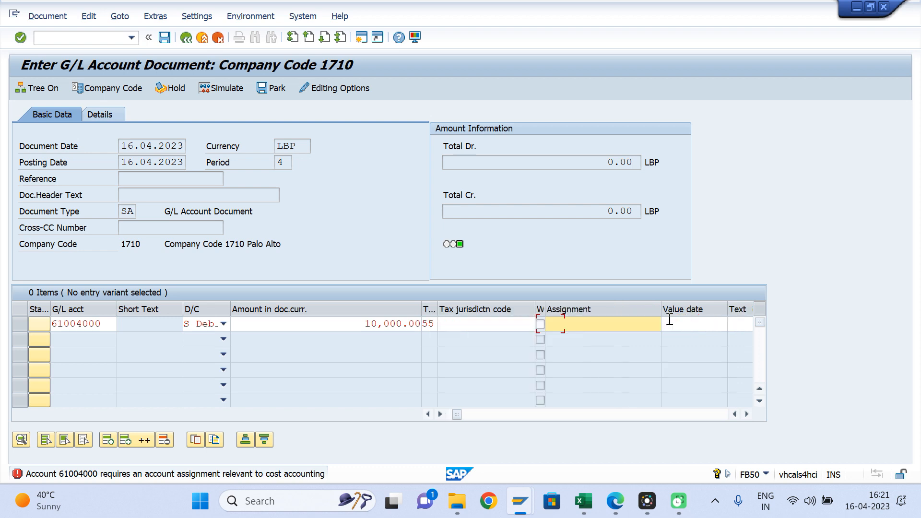
{"action": "key", "text": "Tab"}
{"action": "key", "text": "Tab"}
{"action": "key", "text": "Tab"}
{"action": "key", "text": "Tab"}
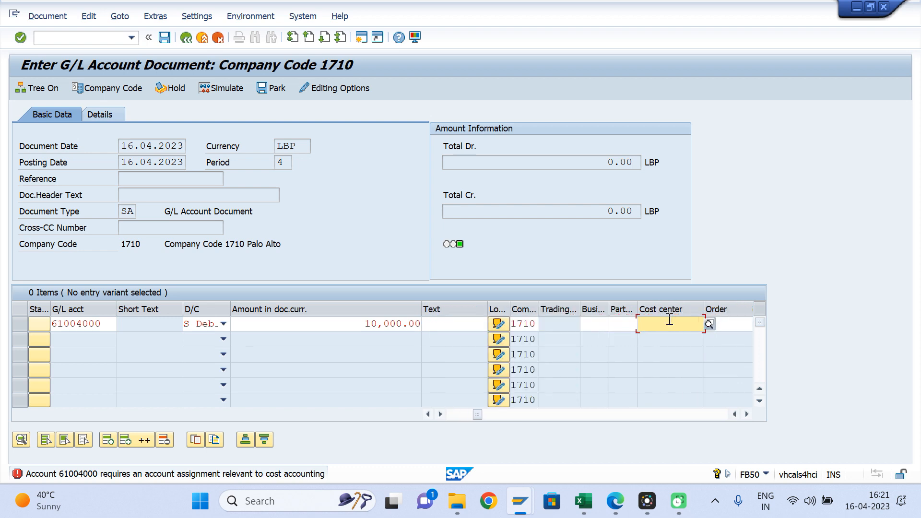
{"action": "left_click", "coordinate": [669, 323]}
{"action": "key", "text": "Down"}
{"action": "key", "text": "Down"}
{"action": "key", "text": "Return"}
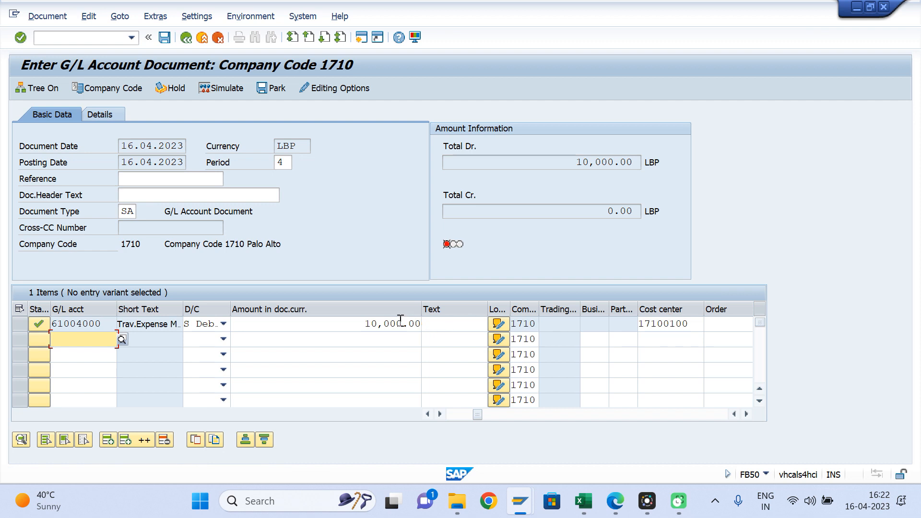
{"action": "left_click", "coordinate": [341, 328]}
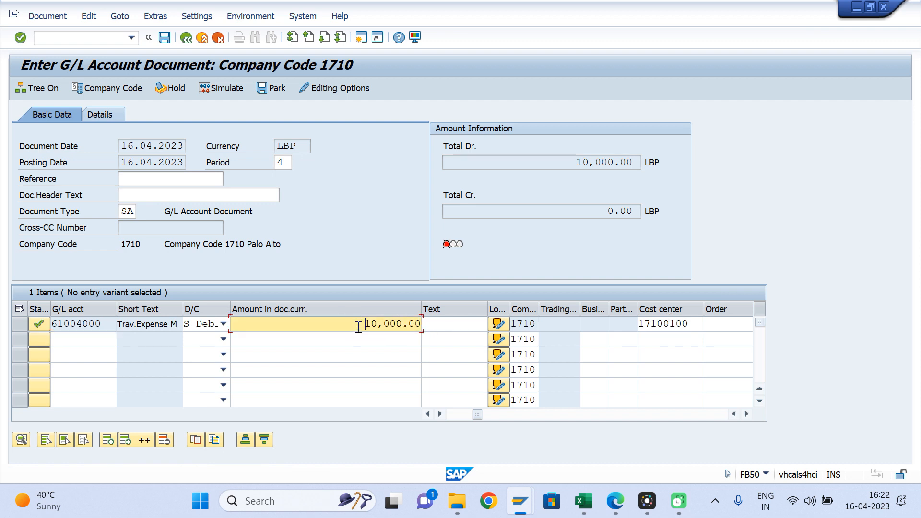
Step: Compare the 61004000 line's local currency amount with the 10000 LBP to USD calculation in the Excel workbook, returning to the SAP document
{"action": "left_click_drag", "start_coordinate": [358, 325], "coordinate": [430, 323]}
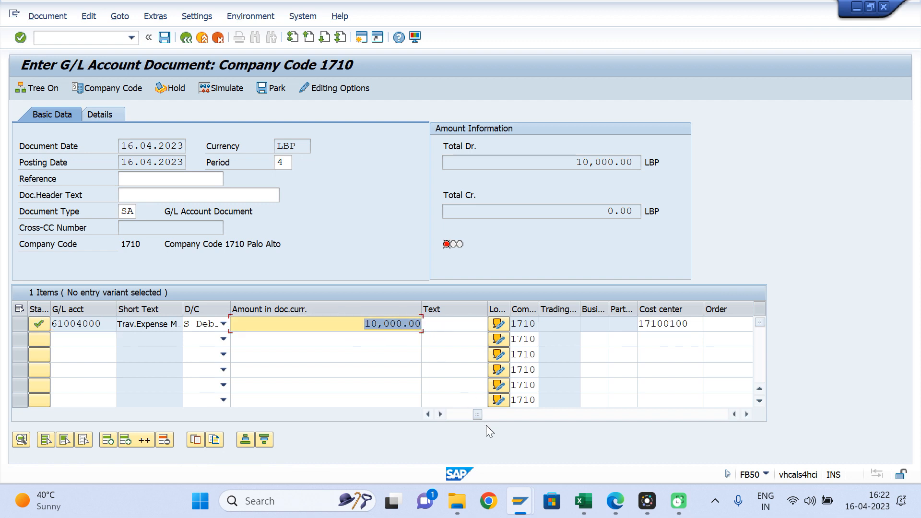
{"action": "left_click", "coordinate": [440, 414]}
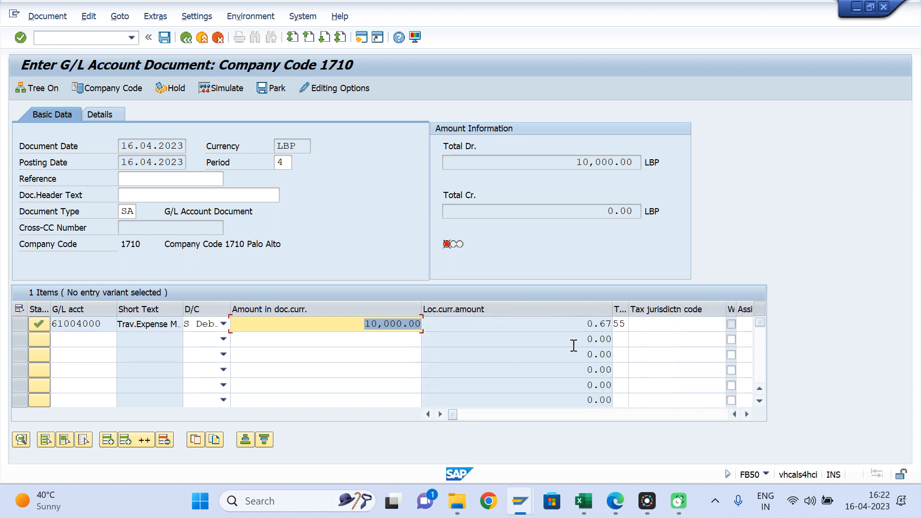
{"action": "left_click_drag", "start_coordinate": [587, 325], "coordinate": [618, 321]}
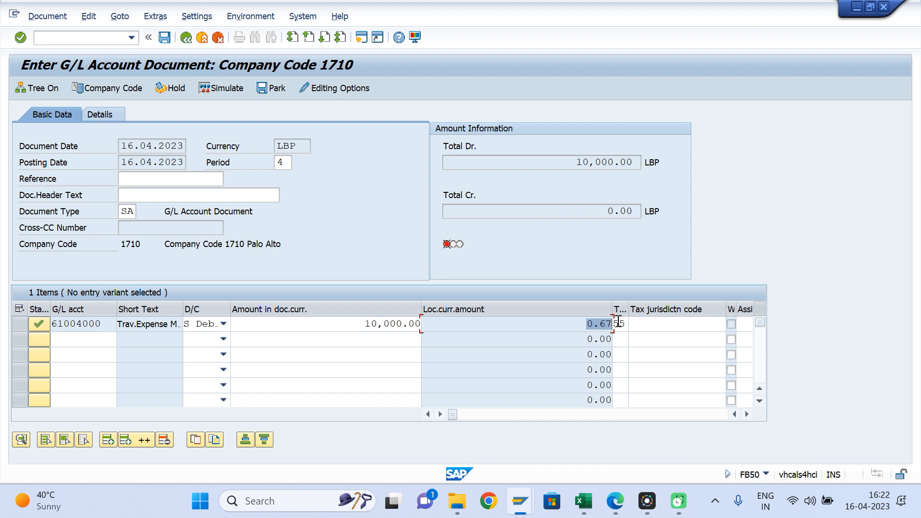
{"action": "mouse_move", "coordinate": [584, 501]}
{"action": "left_click", "coordinate": [641, 437]}
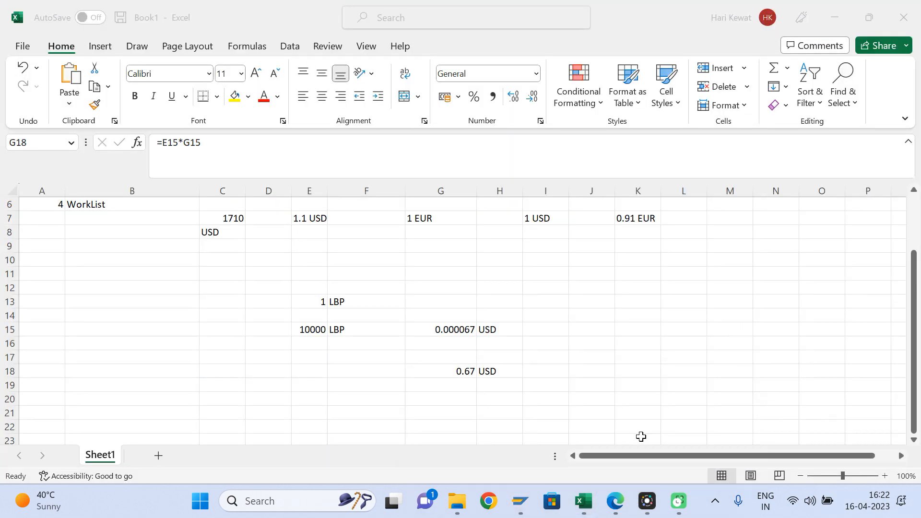
{"action": "left_click", "coordinate": [455, 329]}
{"action": "left_click", "coordinate": [323, 329]}
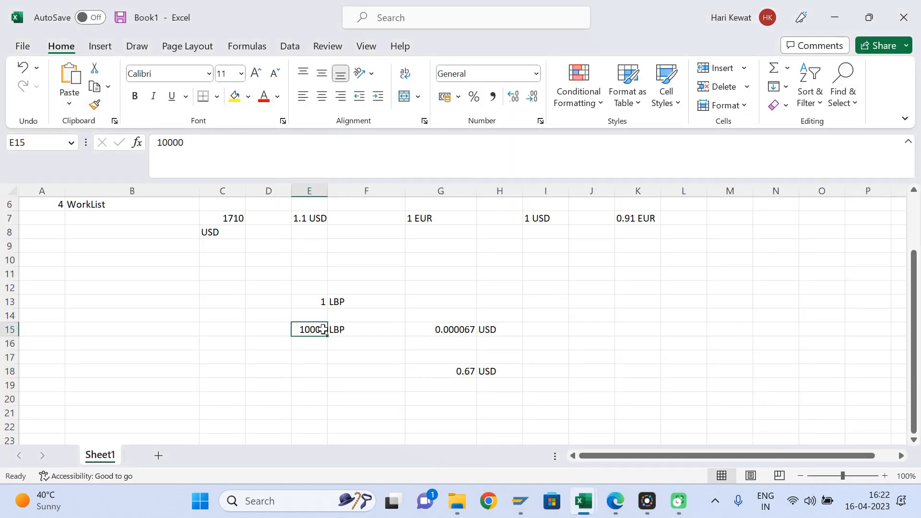
{"action": "left_click", "coordinate": [464, 372]}
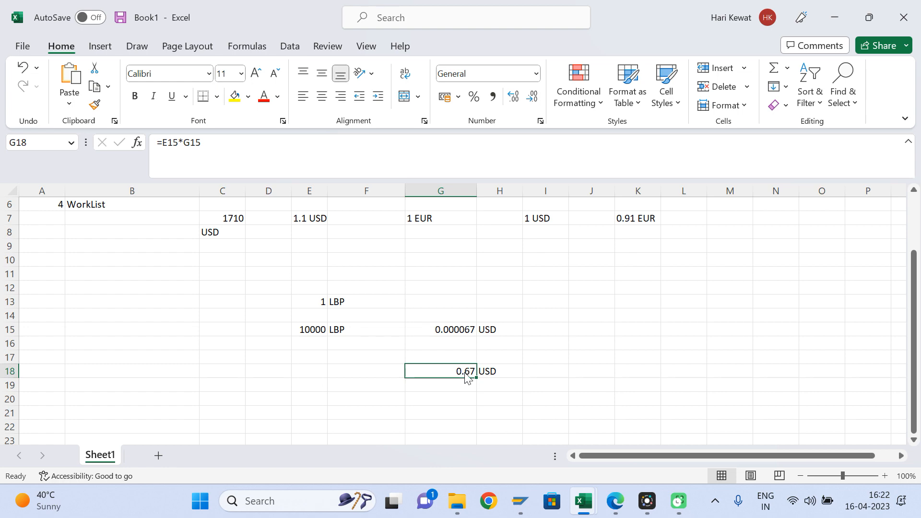
{"action": "key", "text": "alt+Tab"}
{"action": "left_click", "coordinate": [588, 322]}
{"action": "type", "text": "0.6755"}
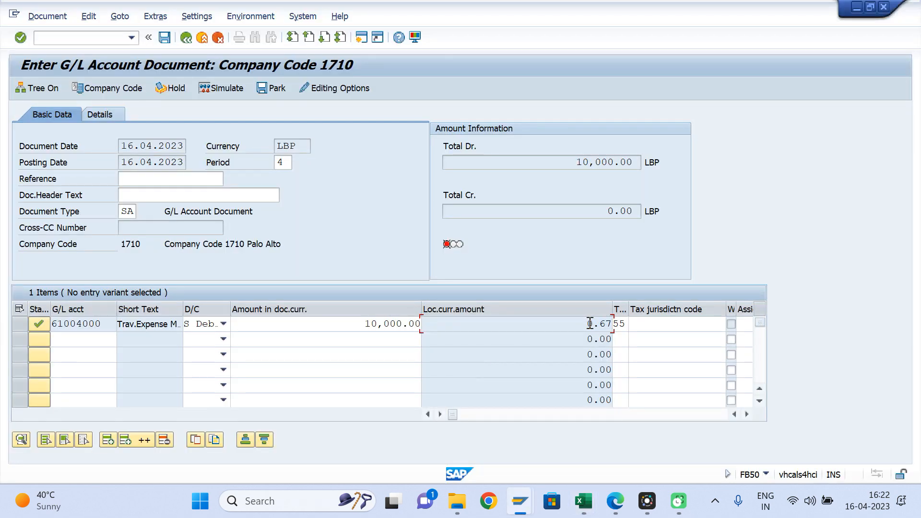
Step: Set the 61004000 line's document currency amount to 1000 and check its recalculated local currency amount
{"action": "left_click", "coordinate": [416, 324]}
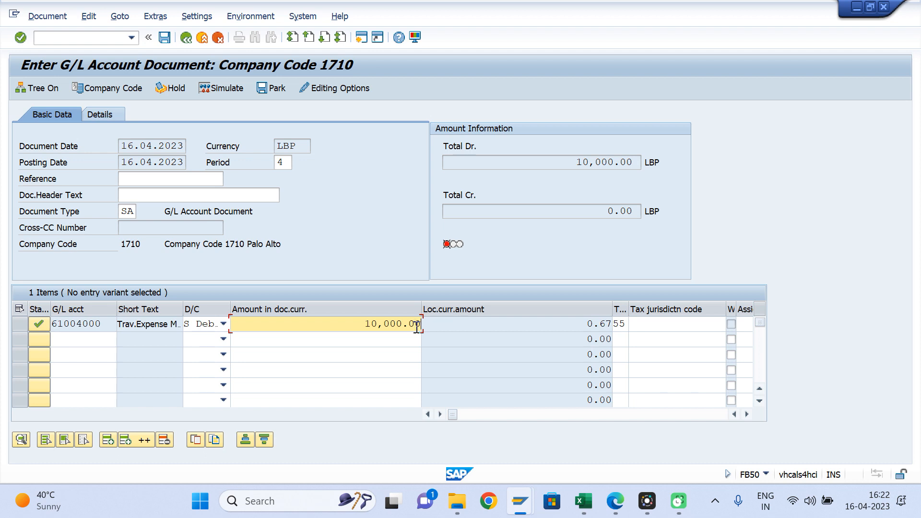
{"action": "key", "text": "BackSpace"}
{"action": "key", "text": "BackSpace"}
{"action": "key", "text": "BackSpace"}
{"action": "key", "text": "BackSpace"}
{"action": "key", "text": "BackSpace"}
{"action": "key", "text": "BackSpace"}
{"action": "key", "text": "BackSpace"}
{"action": "key", "text": "BackSpace"}
{"action": "key", "text": "BackSpace"}
{"action": "type", "text": "11000"}
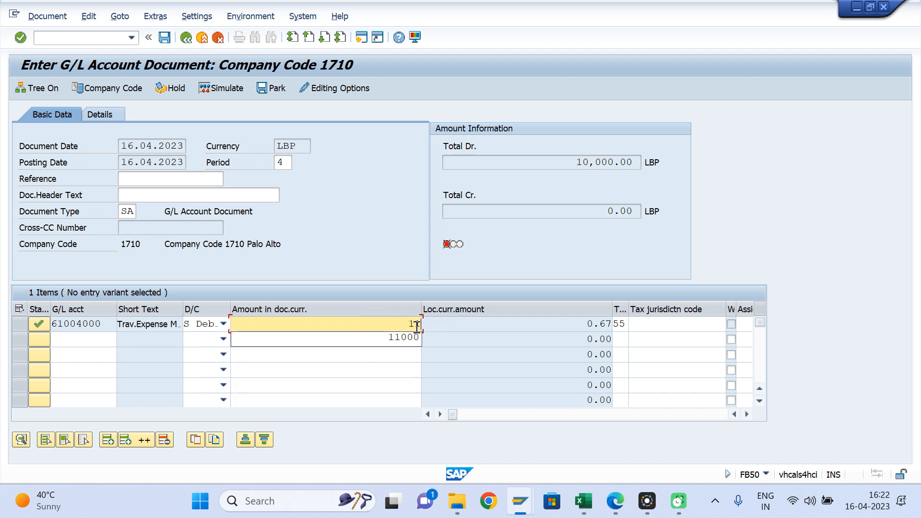
{"action": "key", "text": "BackSpace"}
{"action": "key", "text": "BackSpace"}
{"action": "key", "text": "BackSpace"}
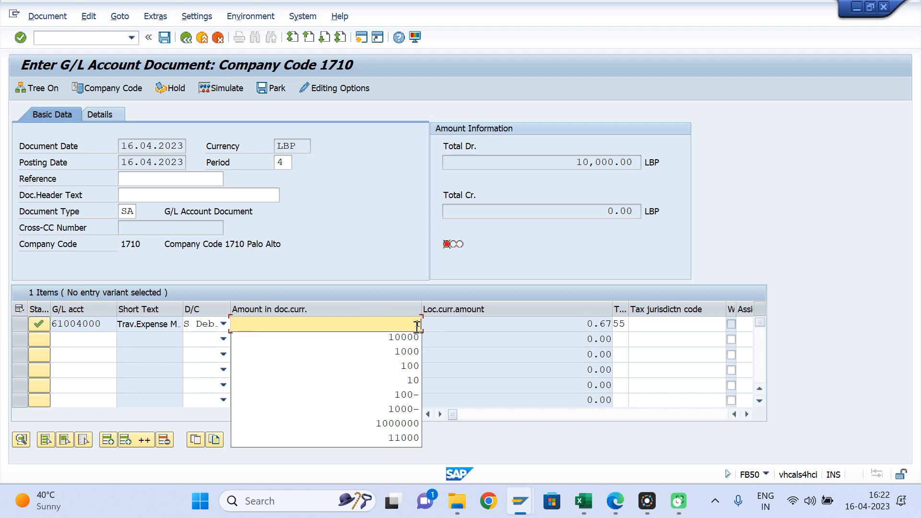
{"action": "type", "text": "1000"}
{"action": "key", "text": "Return"}
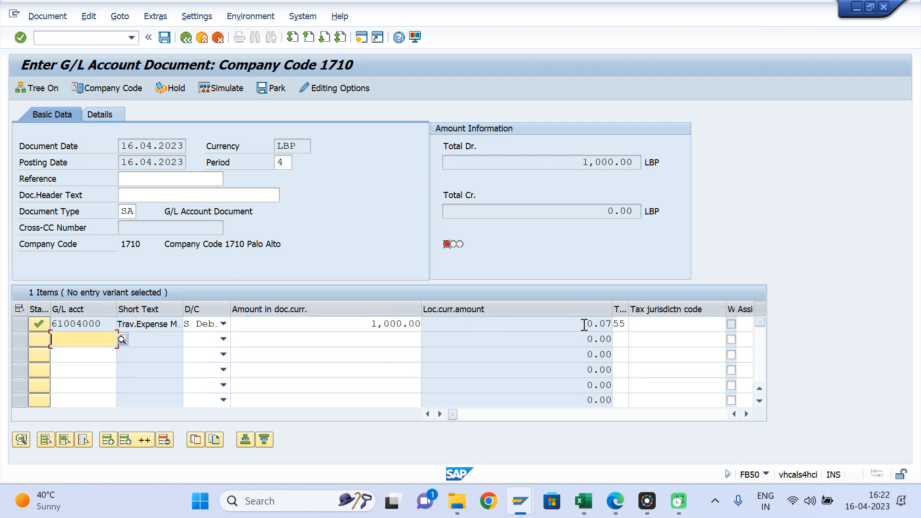
{"action": "left_click_drag", "start_coordinate": [584, 324], "coordinate": [622, 322]}
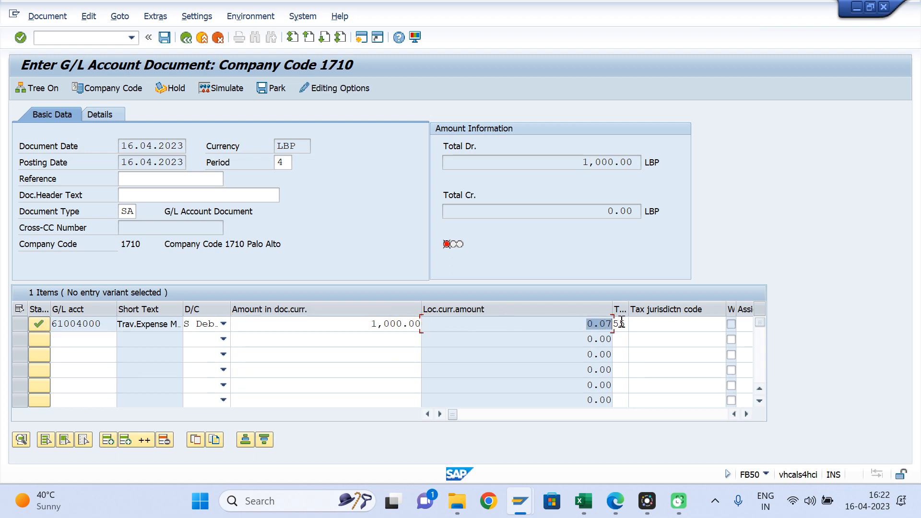
{"action": "left_click", "coordinate": [574, 325]}
{"action": "left_click_drag", "start_coordinate": [590, 325], "coordinate": [612, 324]}
Step: Switch to Excel, set the LBP amount in E15 to 1000 and compare the result in G18 with the SAP local currency amount
{"action": "key", "text": "alt+Tab"}
{"action": "left_click", "coordinate": [314, 332]}
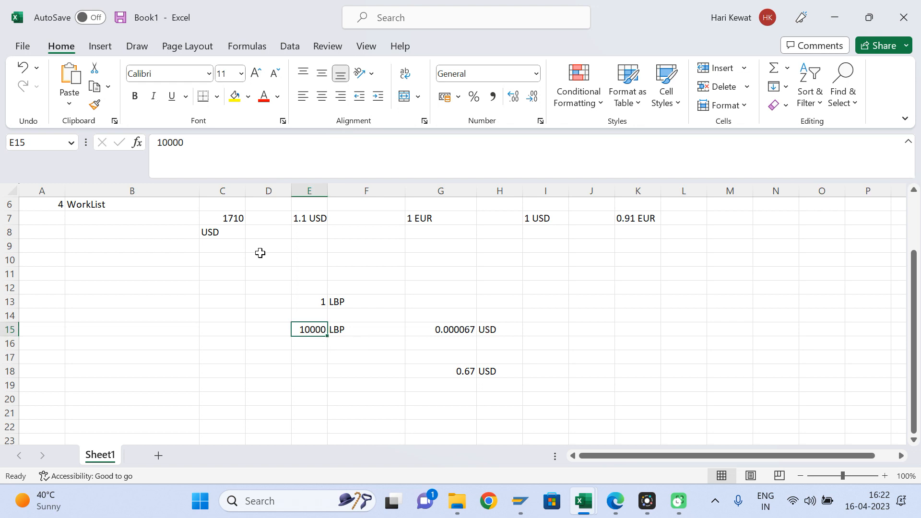
{"action": "left_click", "coordinate": [196, 139]}
{"action": "key", "text": "BackSpace"}
{"action": "key", "text": "Return"}
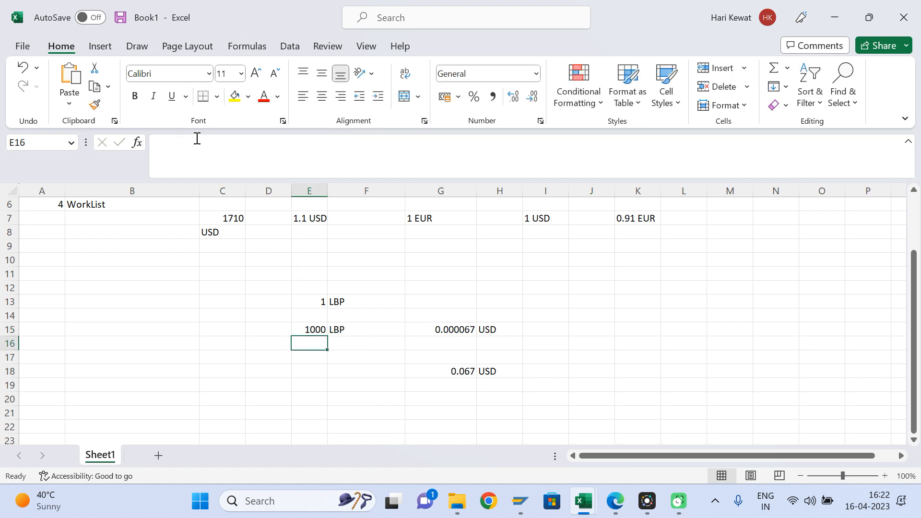
{"action": "left_click", "coordinate": [465, 375]}
{"action": "key", "text": "alt+Tab"}
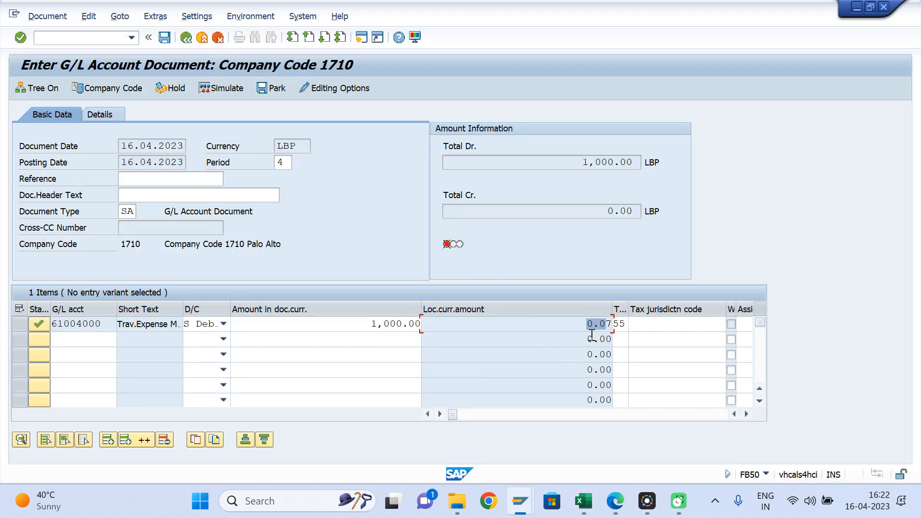
{"action": "key", "text": "alt+Tab"}
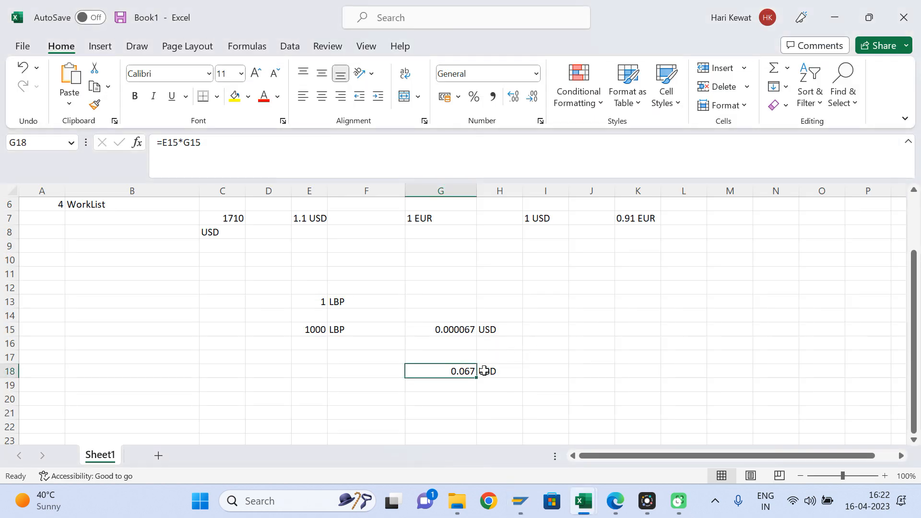
Step: Enter 0.07 in cell G20, compare it with the calculated USD amount in G18 and switch back to the SAP document
{"action": "left_click", "coordinate": [461, 399]}
{"action": "type", "text": "0.07"}
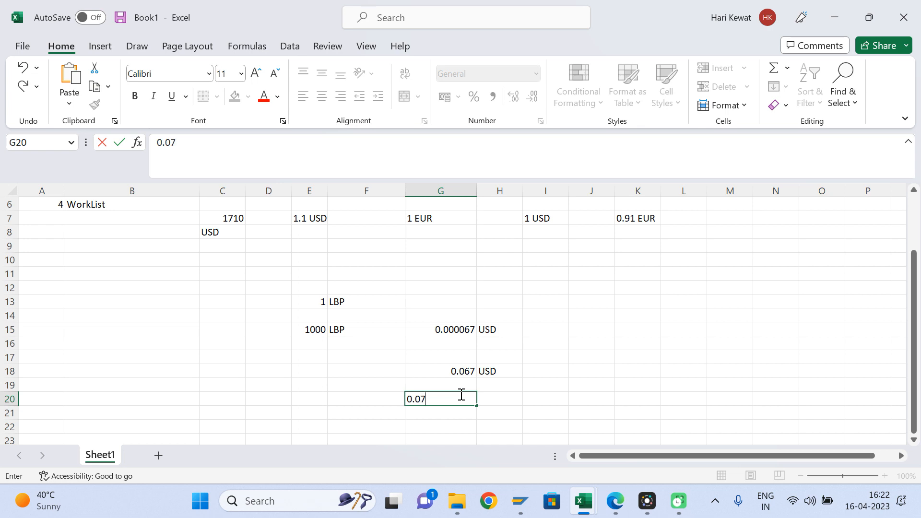
{"action": "key", "text": "Return"}
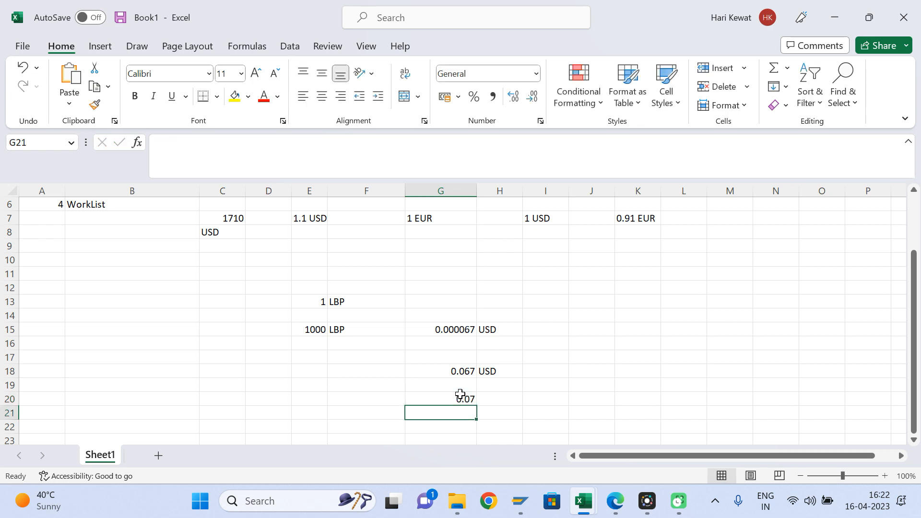
{"action": "left_click", "coordinate": [461, 398]}
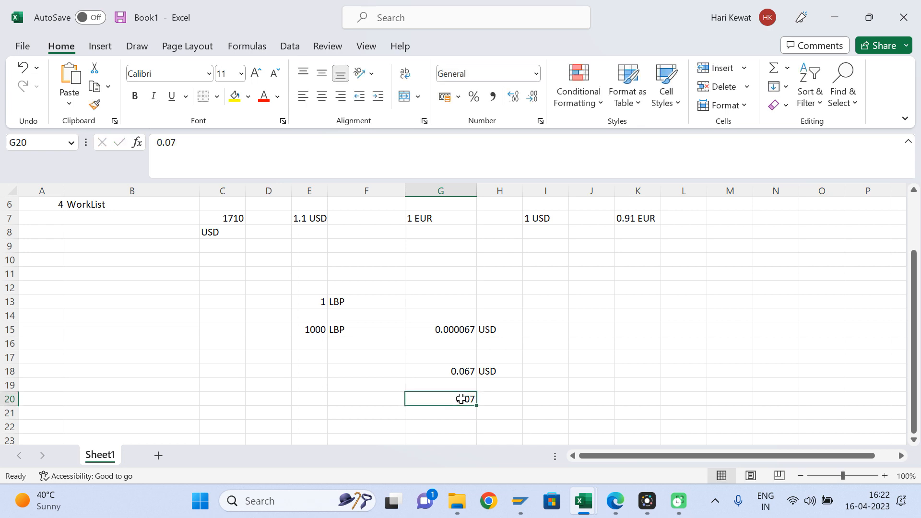
{"action": "key", "text": "Up"}
{"action": "key", "text": "Down"}
{"action": "left_click", "coordinate": [459, 366]}
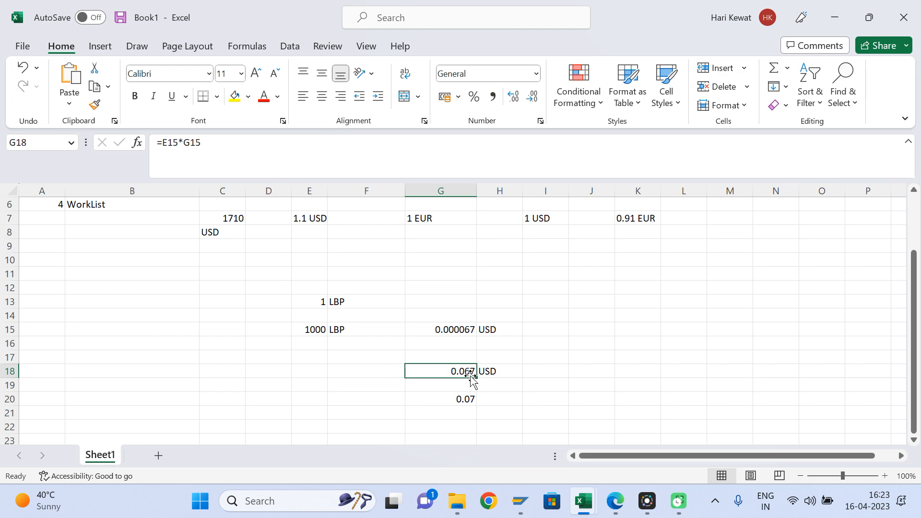
{"action": "key", "text": "alt+Tab"}
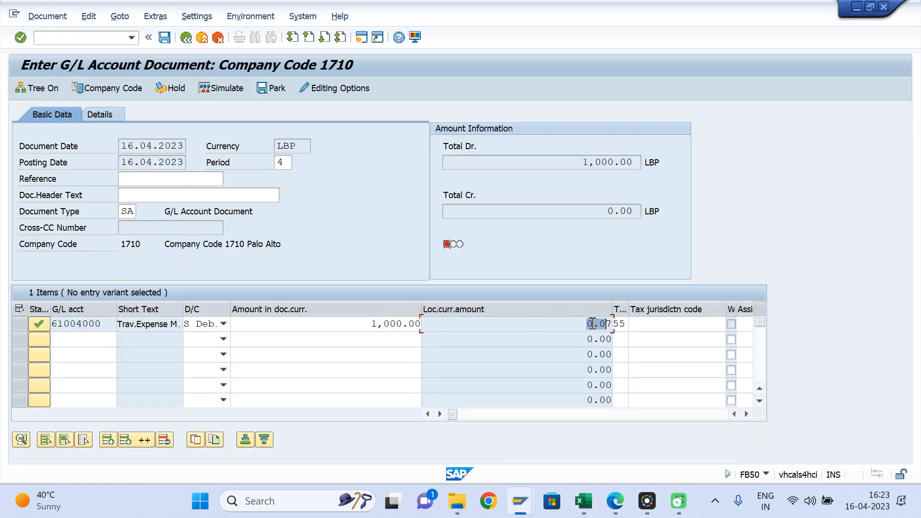
Step: Switch to a free SAP Easy Access session, run transaction SPRO and display the SAP Reference IMG
{"action": "mouse_move", "coordinate": [511, 501]}
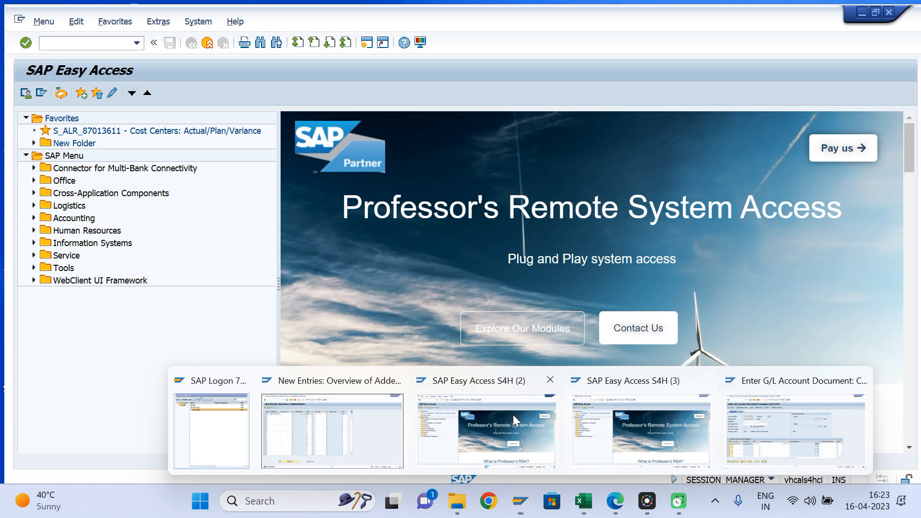
{"action": "left_click", "coordinate": [514, 414]}
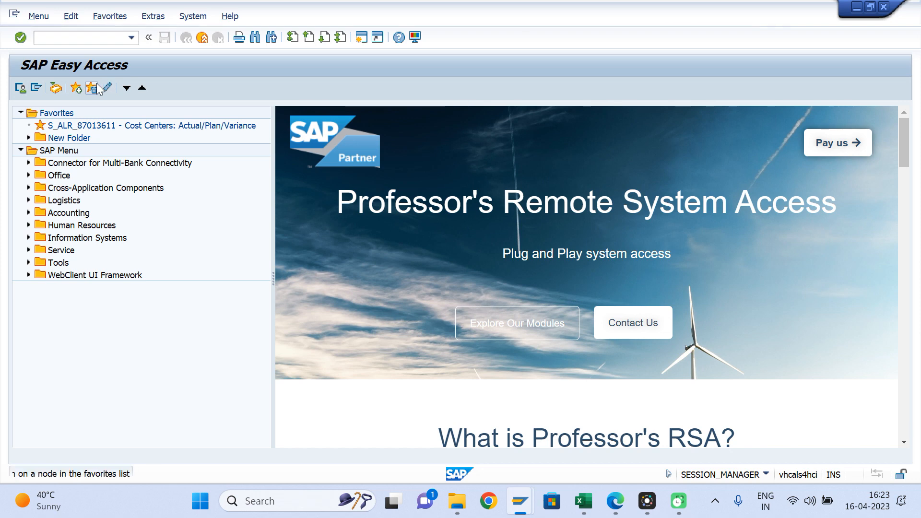
{"action": "type", "text": "spro"}
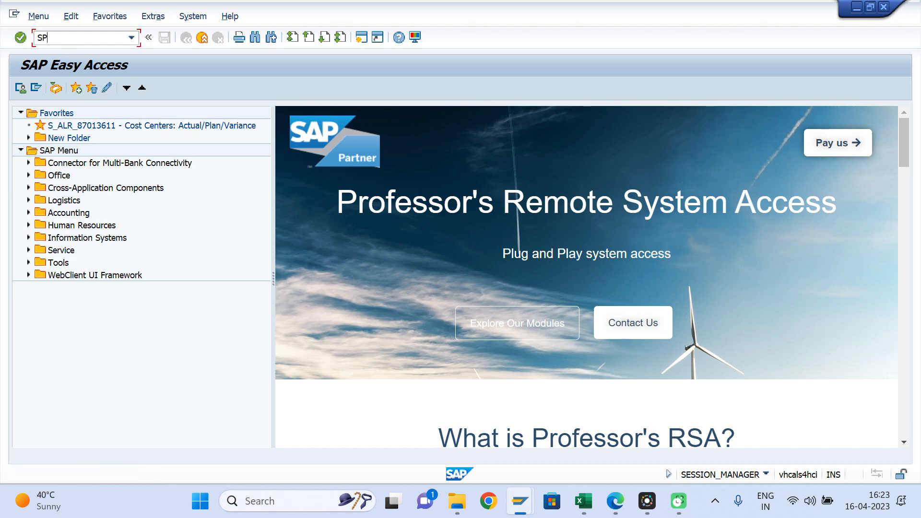
{"action": "key", "text": "Return"}
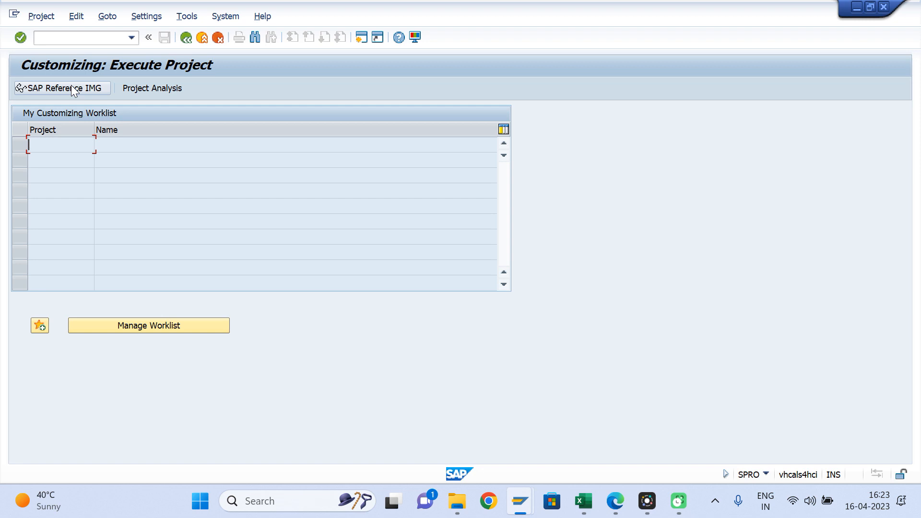
{"action": "left_click", "coordinate": [71, 88]}
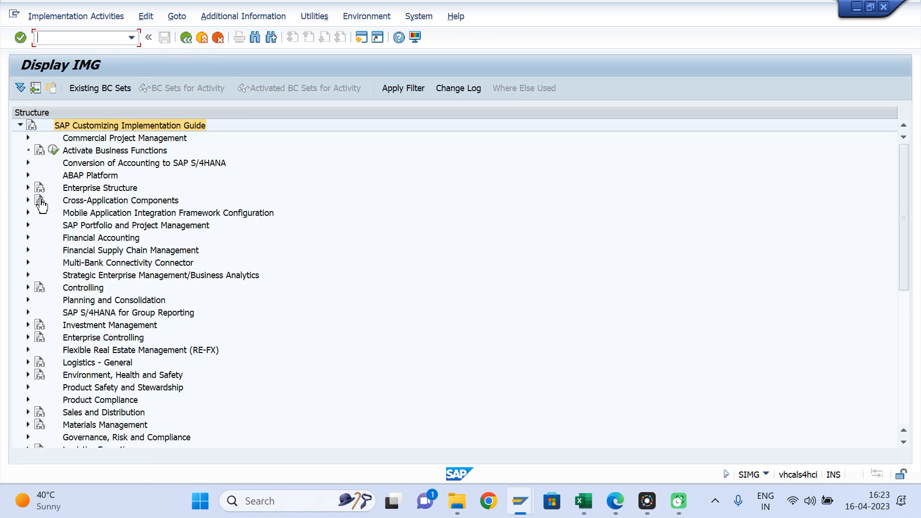
Step: Open Set Decimal Places for Currencies under ABAP Platform > General settings > Currencies and agree to change decimals despite the recommendations
{"action": "left_click", "coordinate": [28, 176]}
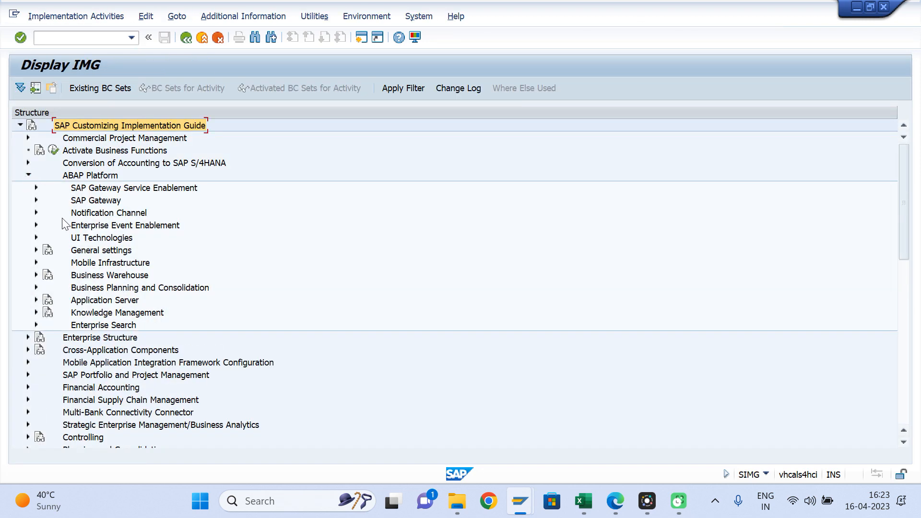
{"action": "left_click", "coordinate": [36, 251]}
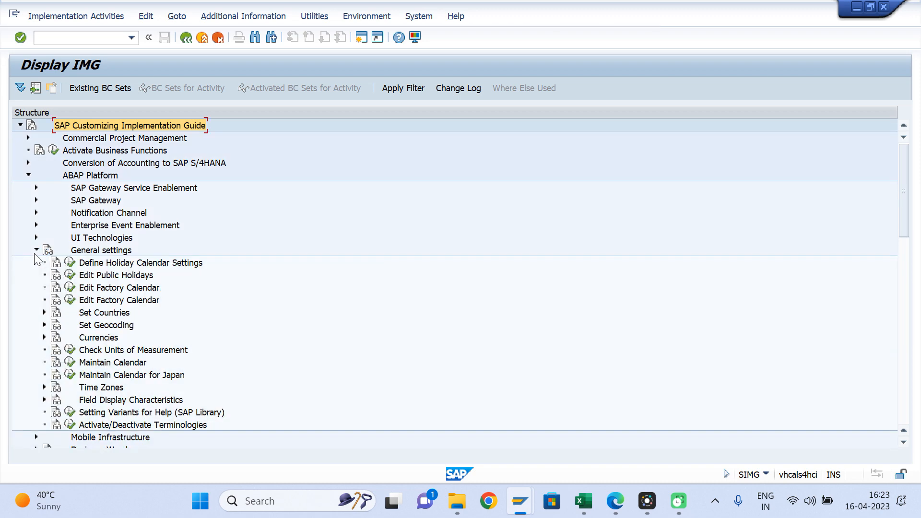
{"action": "left_click", "coordinate": [45, 338]}
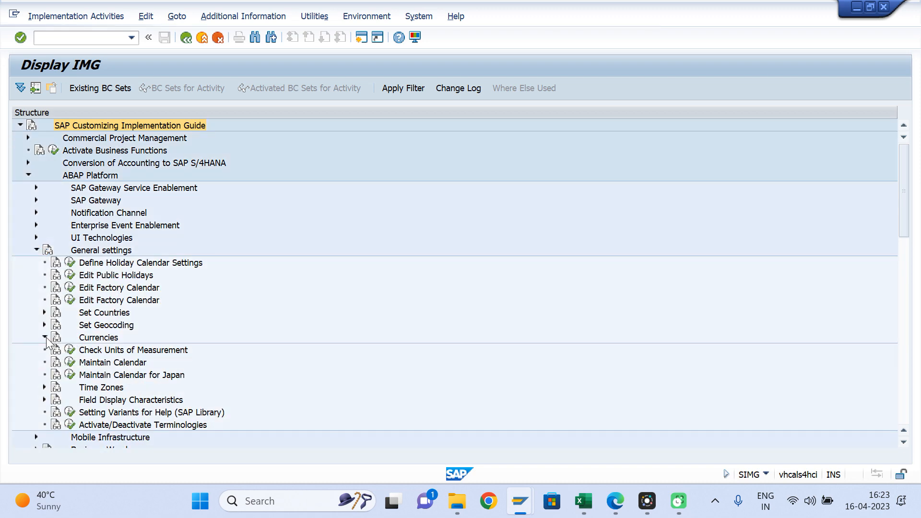
{"action": "left_click", "coordinate": [84, 264]}
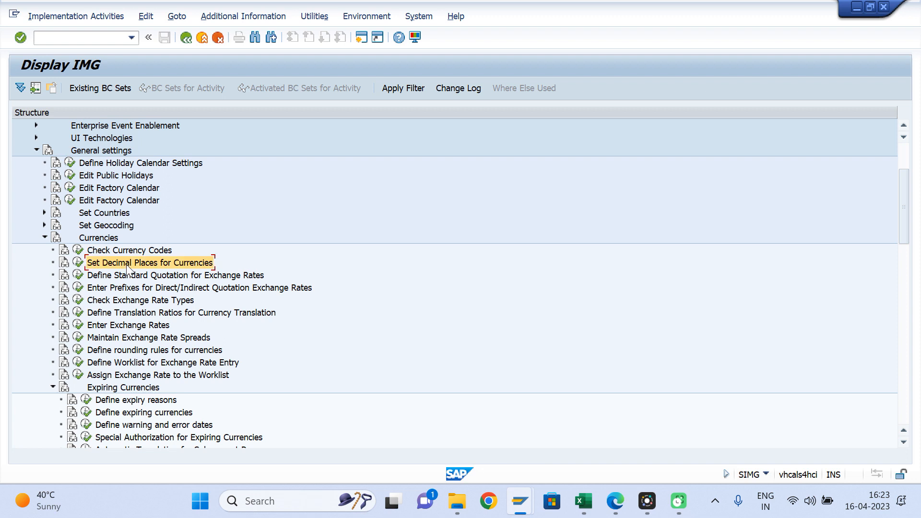
{"action": "left_click", "coordinate": [78, 263]}
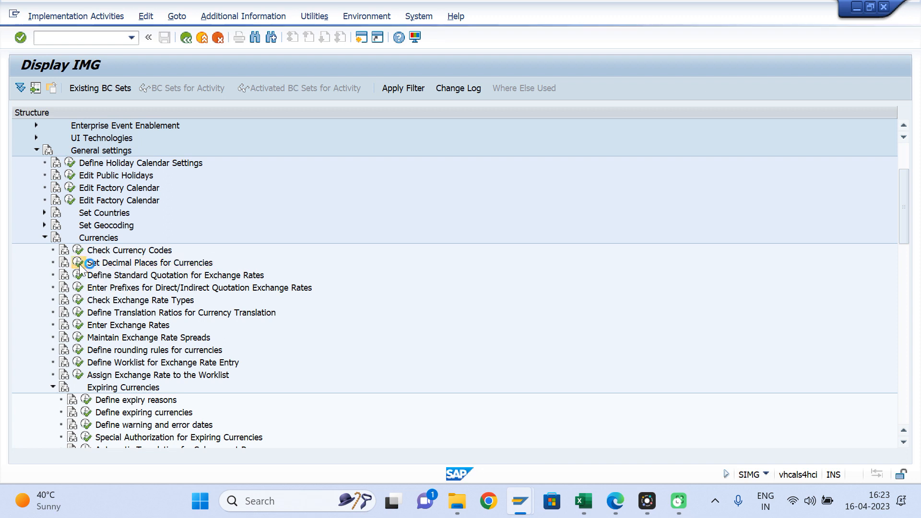
{"action": "key", "text": "Return"}
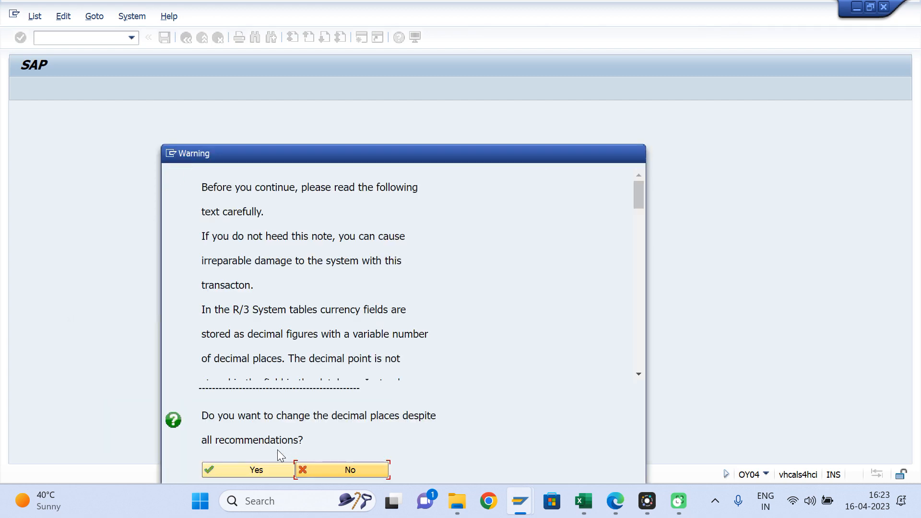
{"action": "left_click", "coordinate": [257, 470]}
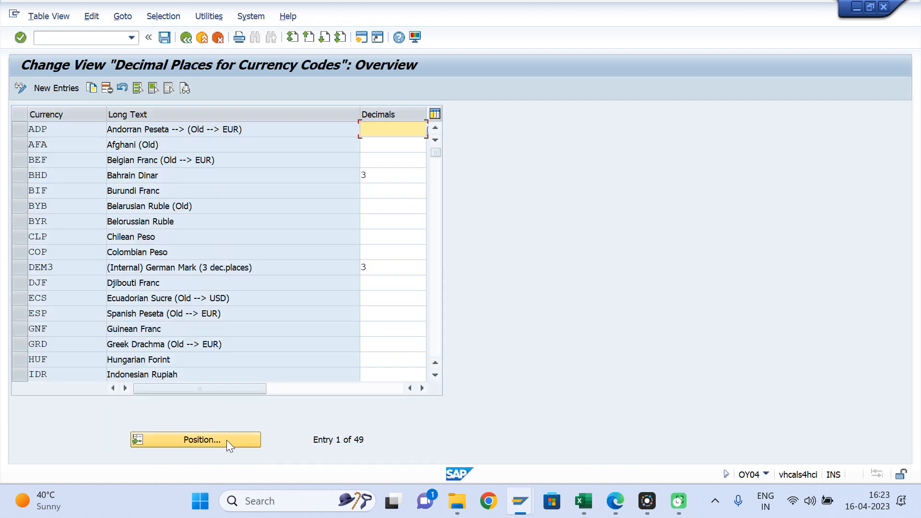
Step: Position the decimal places table at currency USD and check whether it has an entry
{"action": "left_click", "coordinate": [190, 441]}
{"action": "type", "text": "usd"}
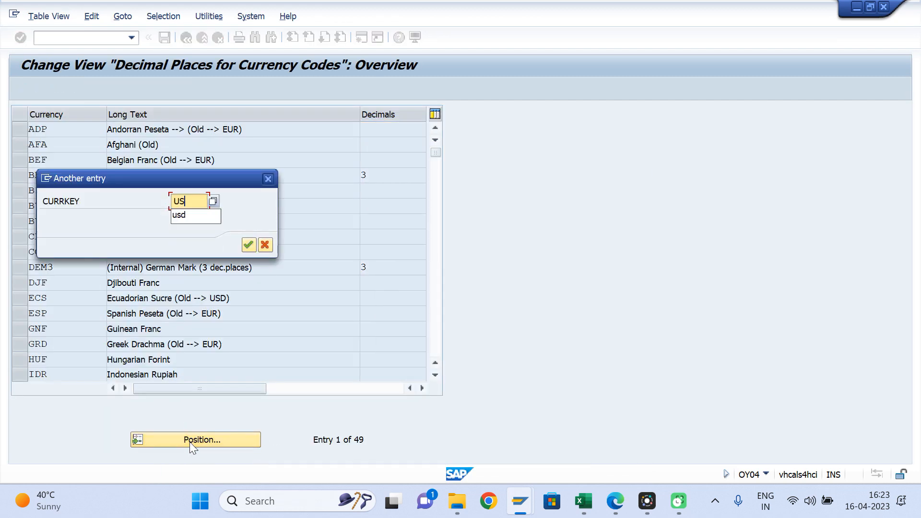
{"action": "key", "text": "Return"}
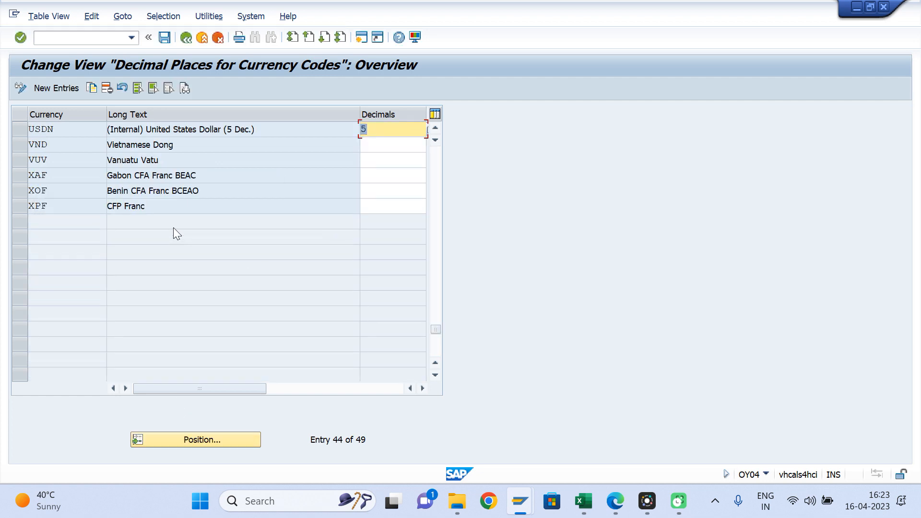
{"action": "left_click", "coordinate": [55, 132]}
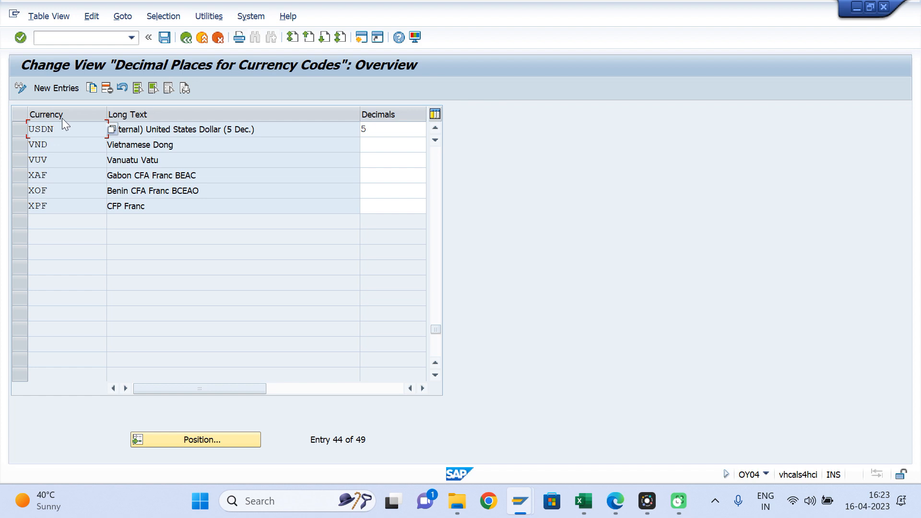
Step: Create a new decimal places entry for currency USD
{"action": "left_click", "coordinate": [54, 93]}
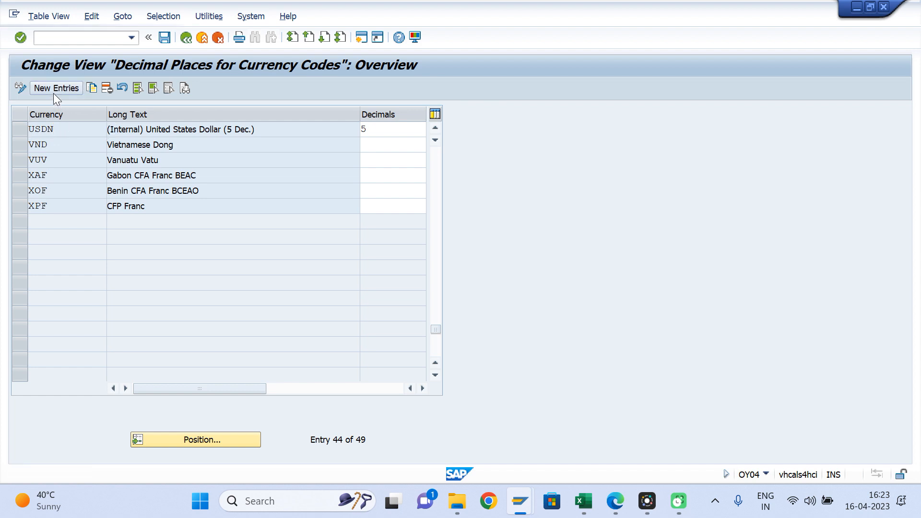
{"action": "type", "text": "USD"}
{"action": "key", "text": "Tab"}
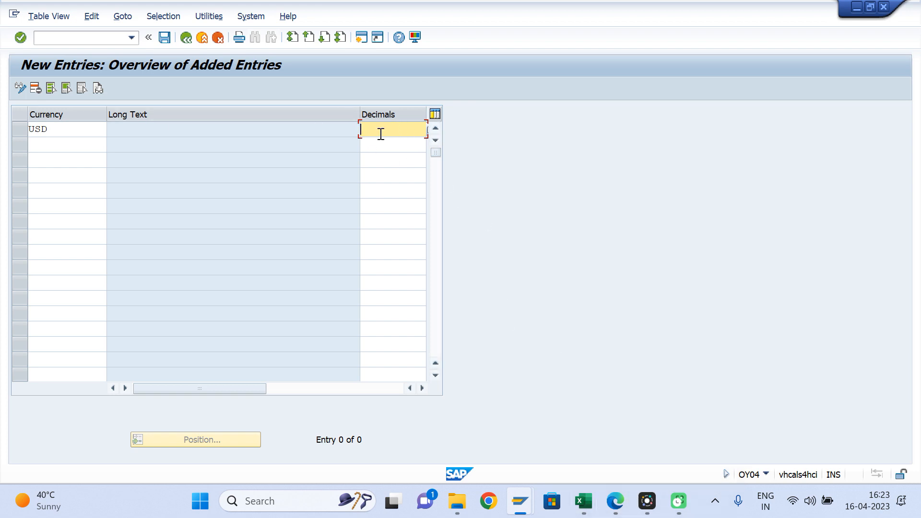
Step: In the Excel workbook Book1, set the LBP amount in E15 to 100, check the USD conversion, and return to SAP
{"action": "mouse_move", "coordinate": [583, 501]}
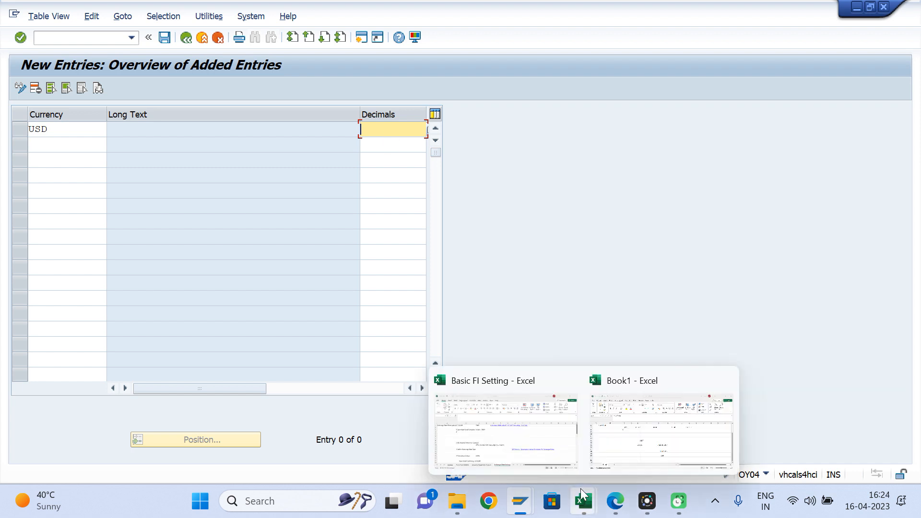
{"action": "left_click", "coordinate": [639, 445]}
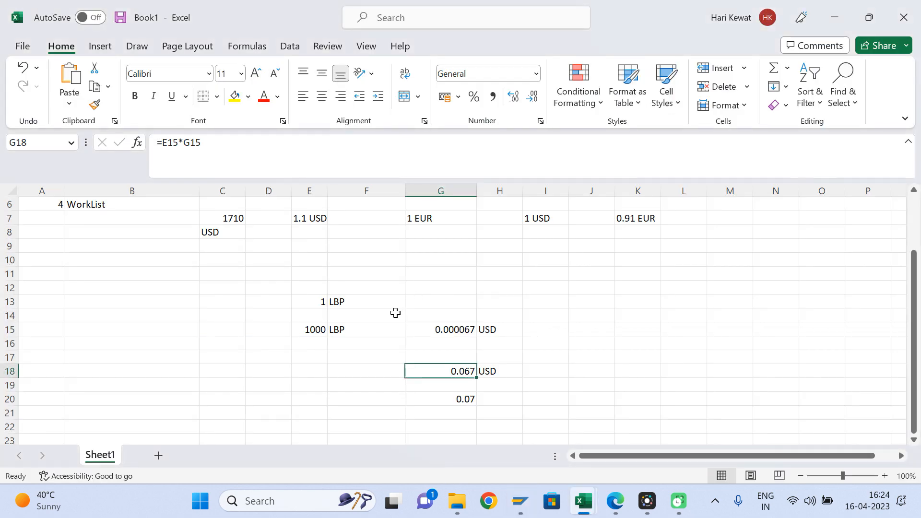
{"action": "left_click", "coordinate": [314, 327]}
{"action": "type", "text": "100"}
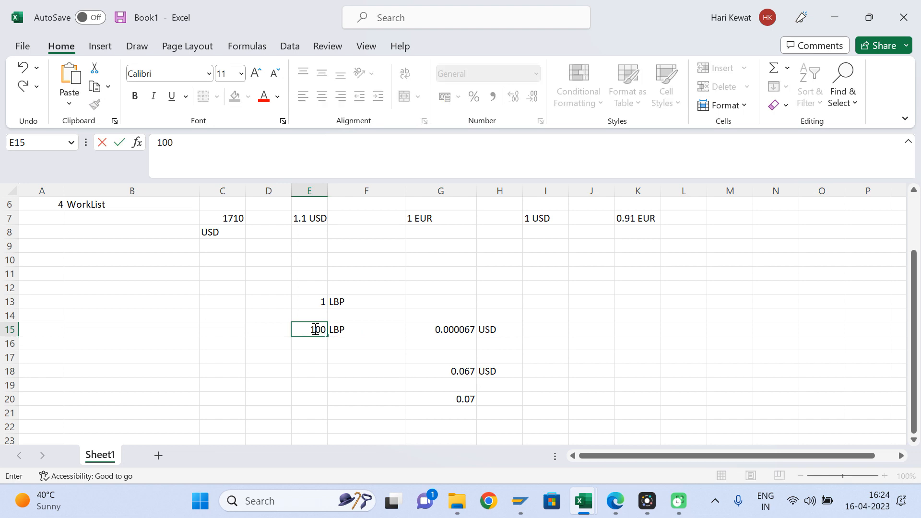
{"action": "key", "text": "Return"}
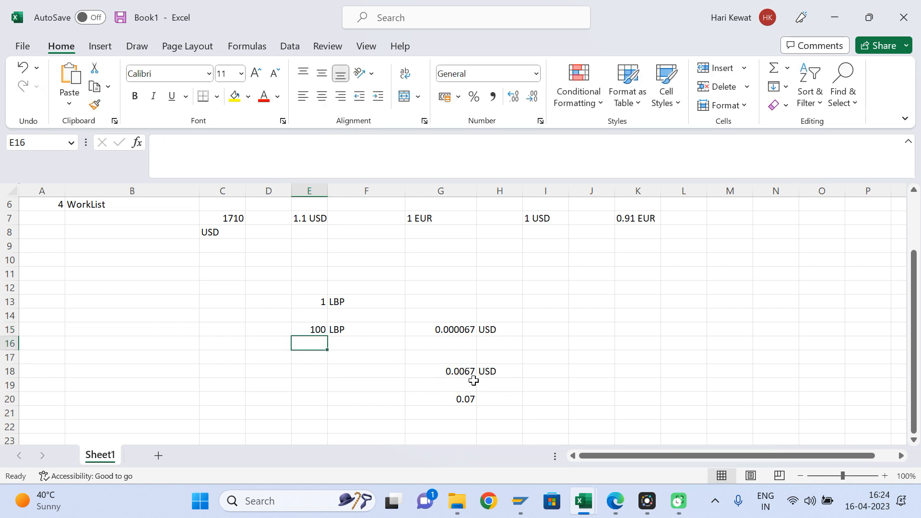
{"action": "key", "text": "alt+Tab"}
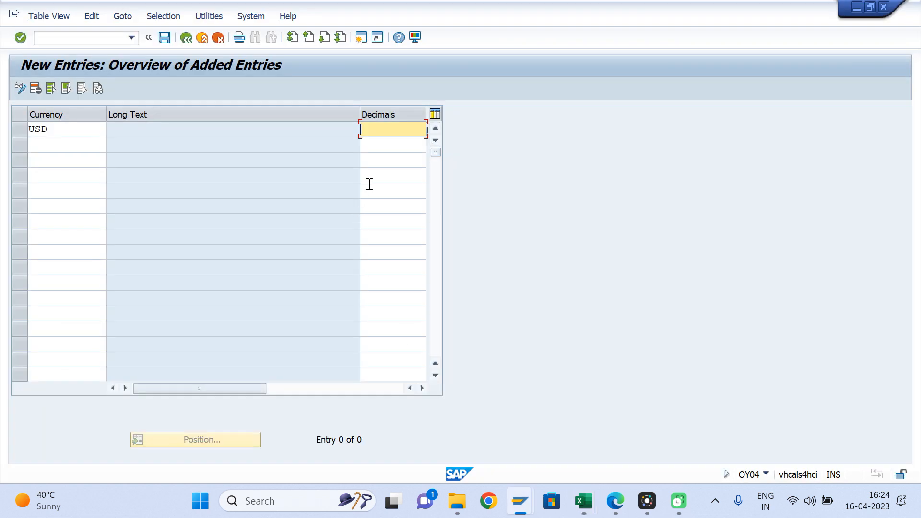
Step: Set the USD entry to 5 decimals and save it in the proposed workbench request
{"action": "key", "text": "Return"}
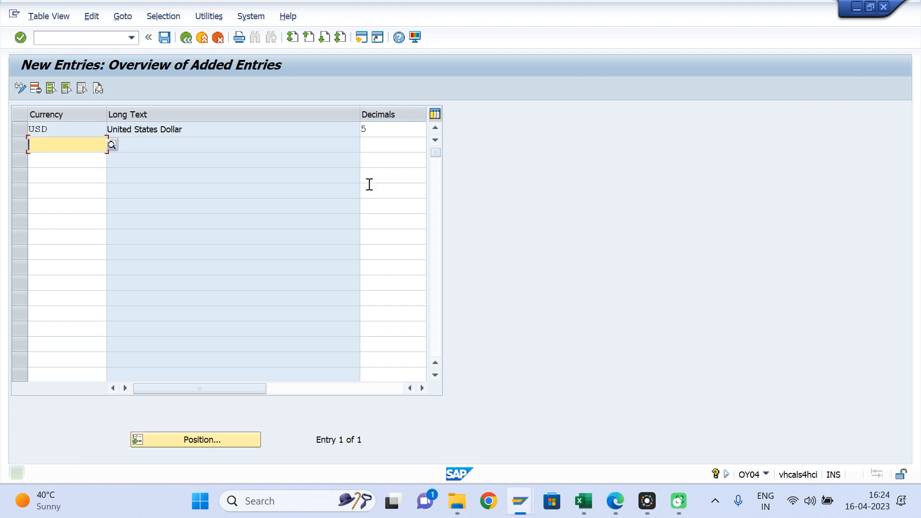
{"action": "key", "text": "ctrl+s"}
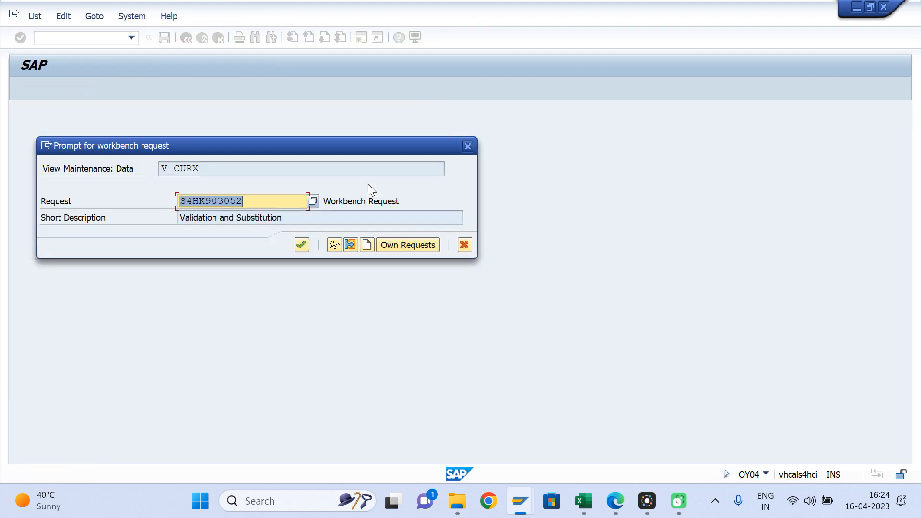
{"action": "key", "text": "Return"}
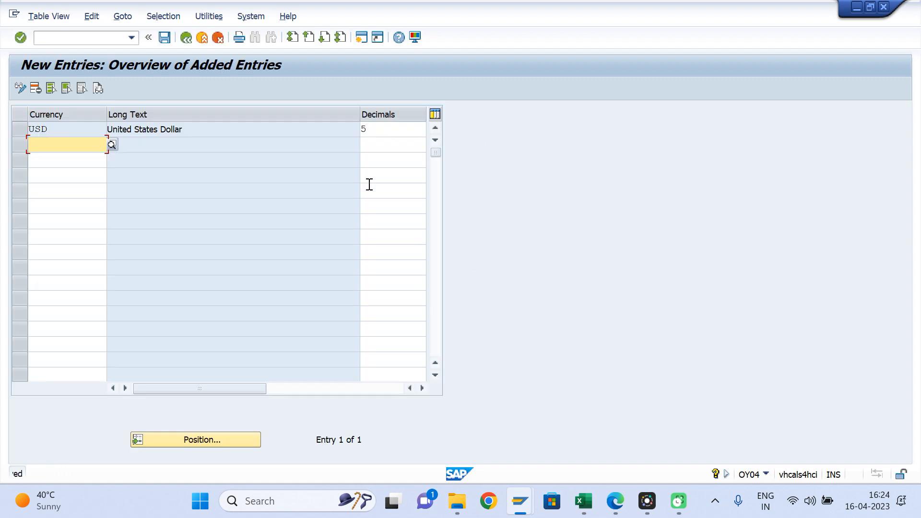
Step: Switch back to the G/L document session, exit the open document and restart transaction FB50
{"action": "key", "text": "alt+Tab"}
{"action": "key", "text": "alt+Tab"}
{"action": "key", "text": "Tab"}
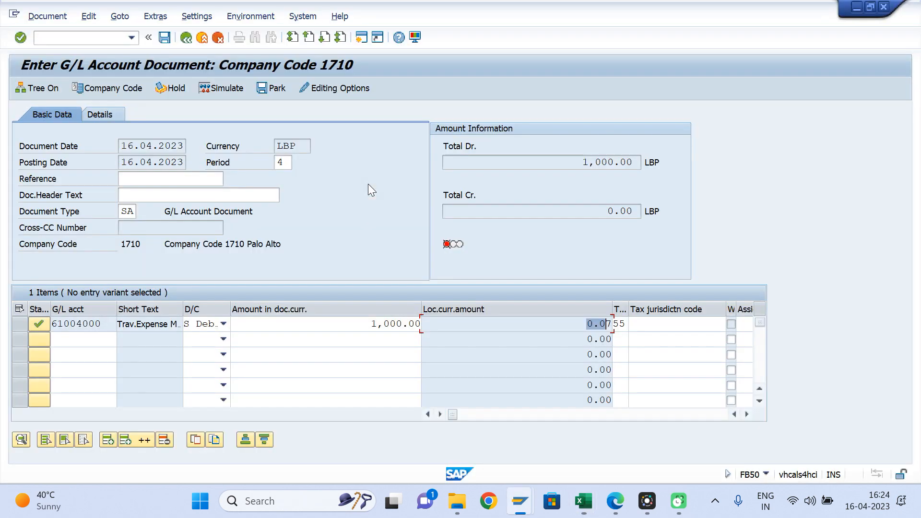
{"action": "left_click", "coordinate": [202, 38]}
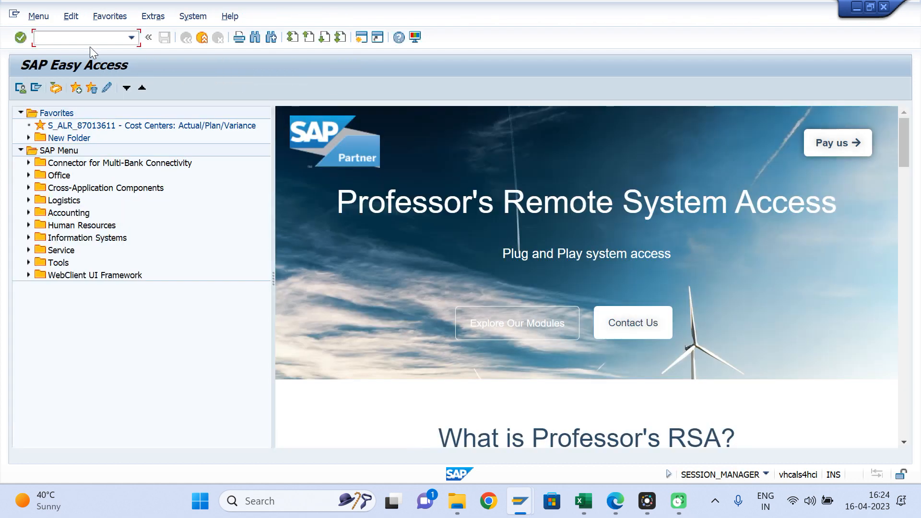
{"action": "type", "text": "FB50"}
{"action": "key", "text": "Return"}
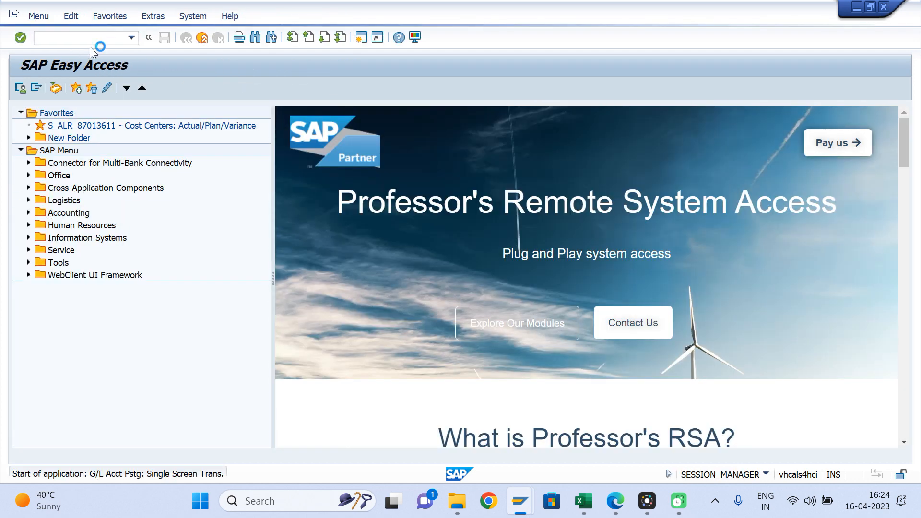
Step: Set the document date to 16.04.2023 and the currency to LBP in the document header
{"action": "key", "text": "BackSpace"}
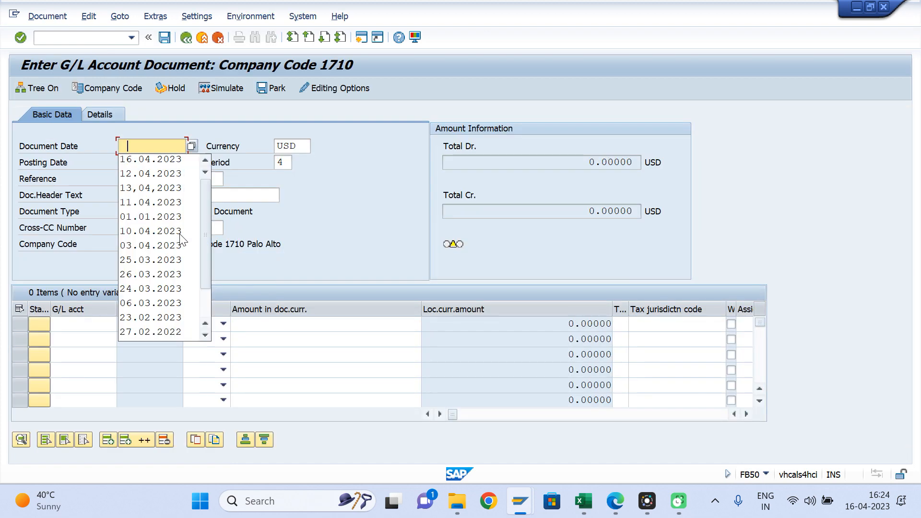
{"action": "key", "text": "Down"}
{"action": "key", "text": "Return"}
{"action": "type", "text": "LBP"}
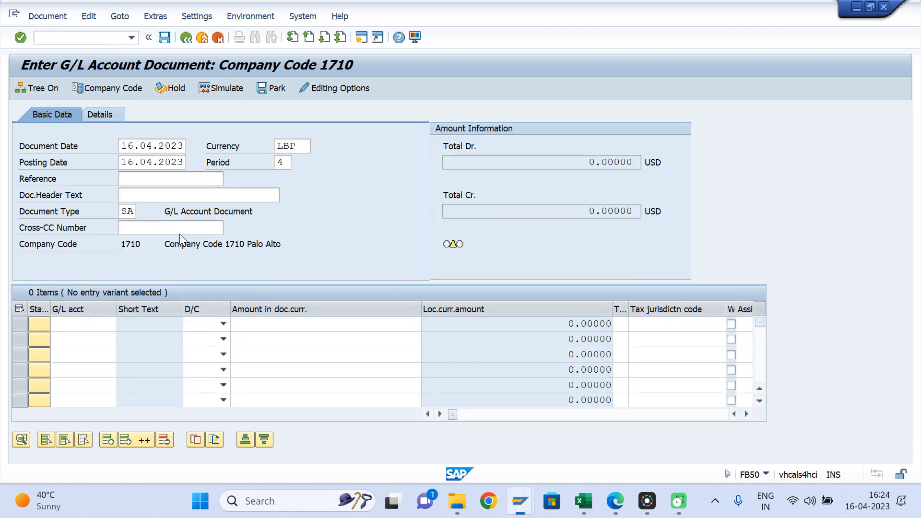
{"action": "key", "text": "Return"}
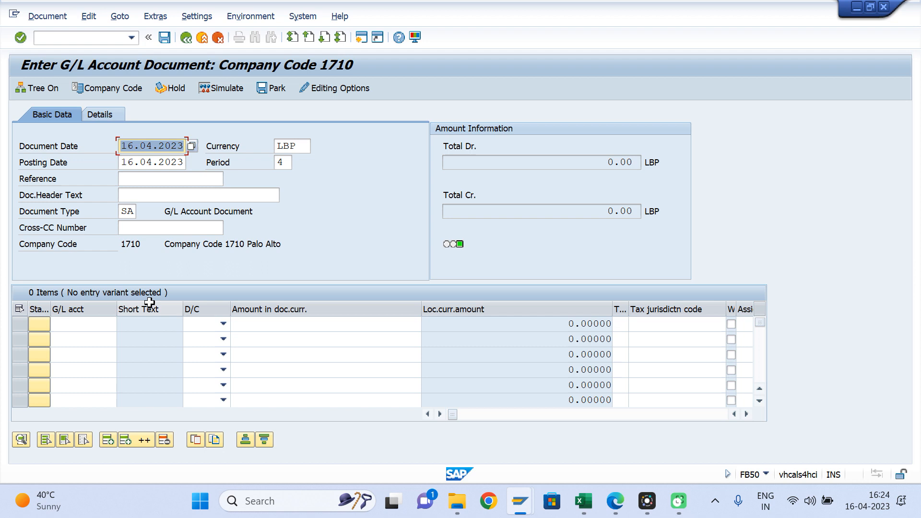
Step: Enter G/L account 61004000 as a debit in the first line item
{"action": "left_click", "coordinate": [76, 325]}
{"action": "key", "text": "Down"}
{"action": "key", "text": "Return"}
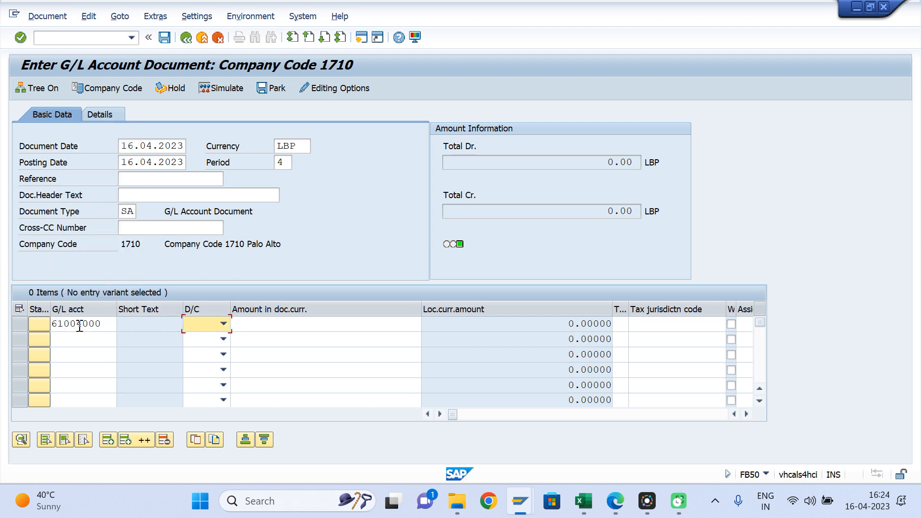
{"action": "key", "text": "Down"}
Step: Assign cost center 17100100 to the debit line and validate the entry
{"action": "key", "text": "Tab"}
{"action": "key", "text": "Tab"}
{"action": "key", "text": "Tab"}
{"action": "key", "text": "Tab"}
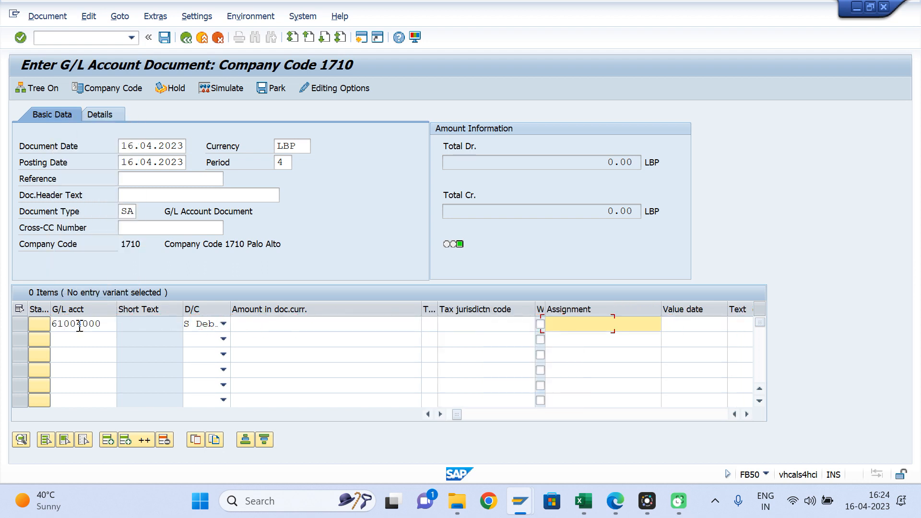
{"action": "key", "text": "Tab"}
{"action": "key", "text": "Tab"}
{"action": "key", "text": "Tab"}
{"action": "key", "text": "Tab"}
{"action": "key", "text": "Tab"}
{"action": "key", "text": "Tab"}
{"action": "key", "text": "Tab"}
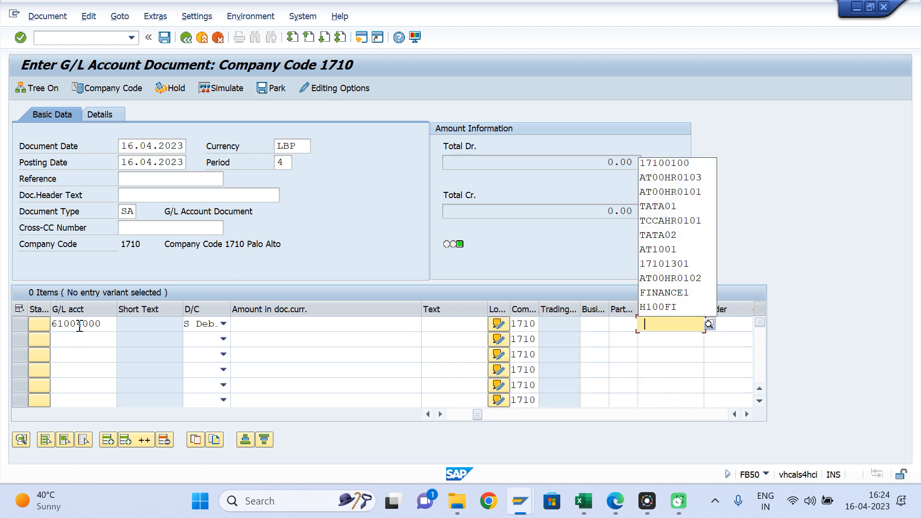
{"action": "key", "text": "Down"}
{"action": "key", "text": "Return"}
{"action": "key", "text": "Return"}
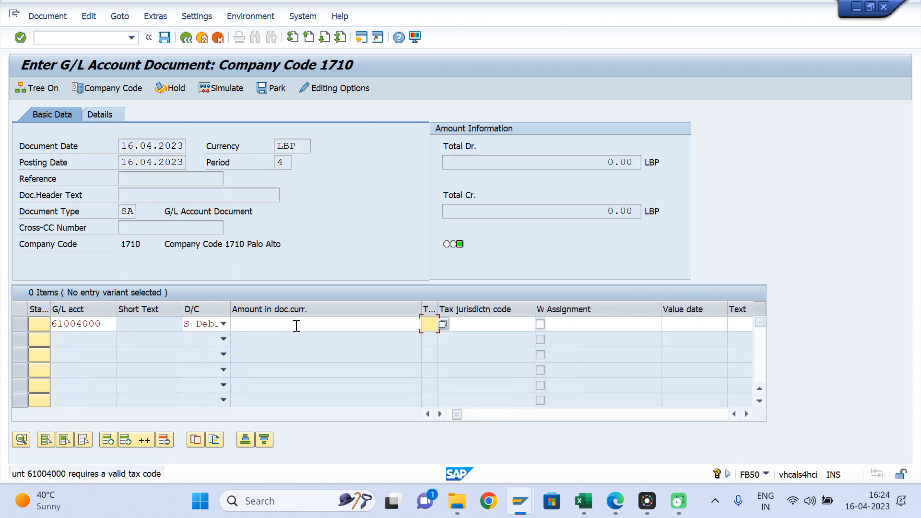
Step: Set tax code 55 and an amount of 10000 LBP on the debit line, validate it and check the local currency amount
{"action": "left_click", "coordinate": [298, 324]}
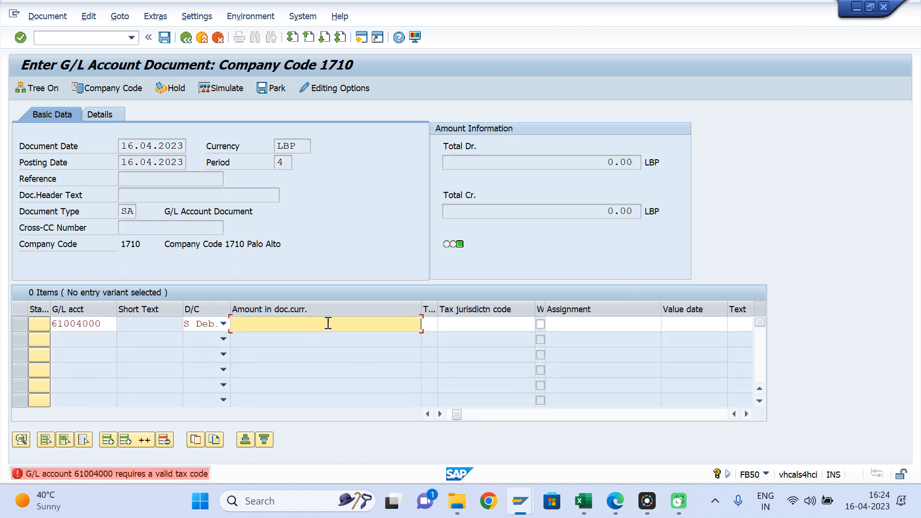
{"action": "left_click", "coordinate": [430, 324]}
{"action": "type", "text": "55"}
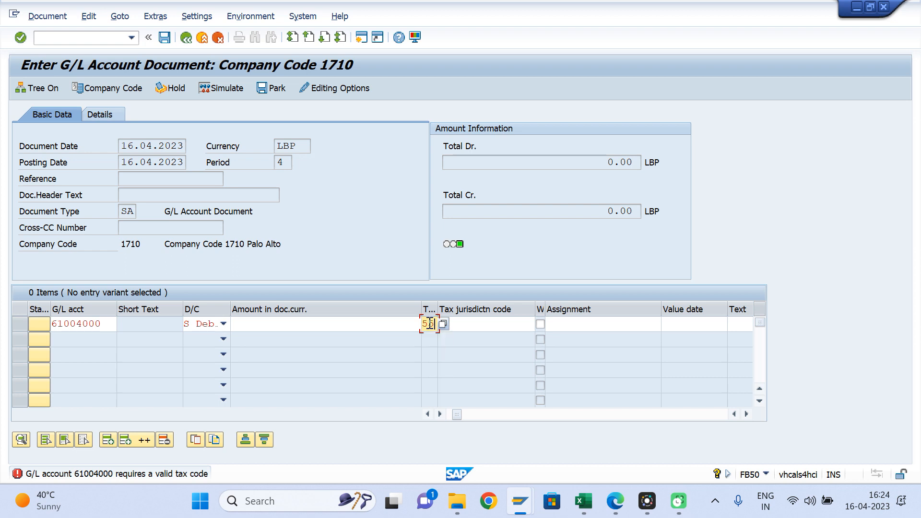
{"action": "left_click", "coordinate": [343, 321]}
{"action": "type", "text": "10000"}
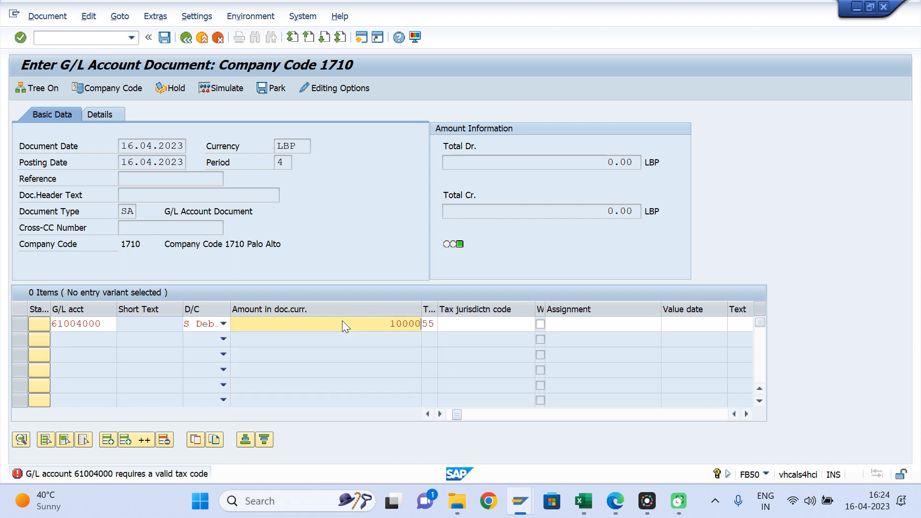
{"action": "key", "text": "Return"}
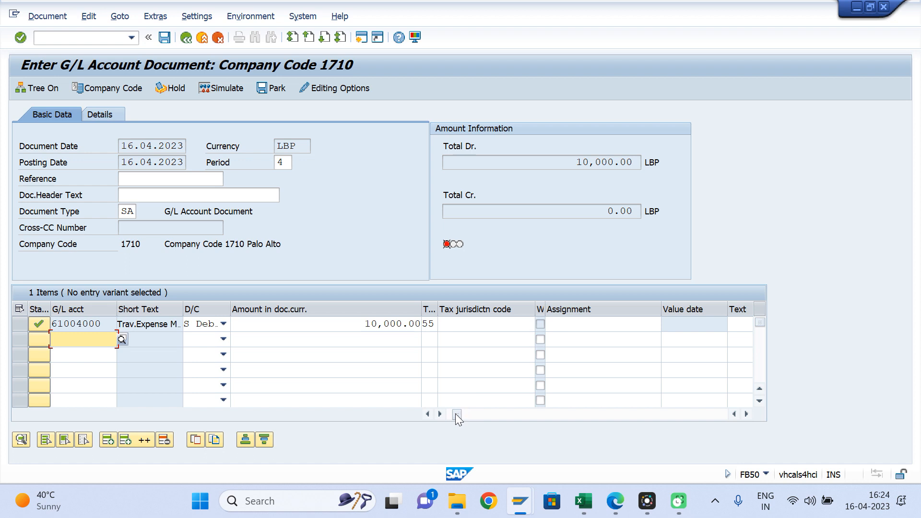
{"action": "left_click_drag", "start_coordinate": [456, 413], "coordinate": [437, 416]}
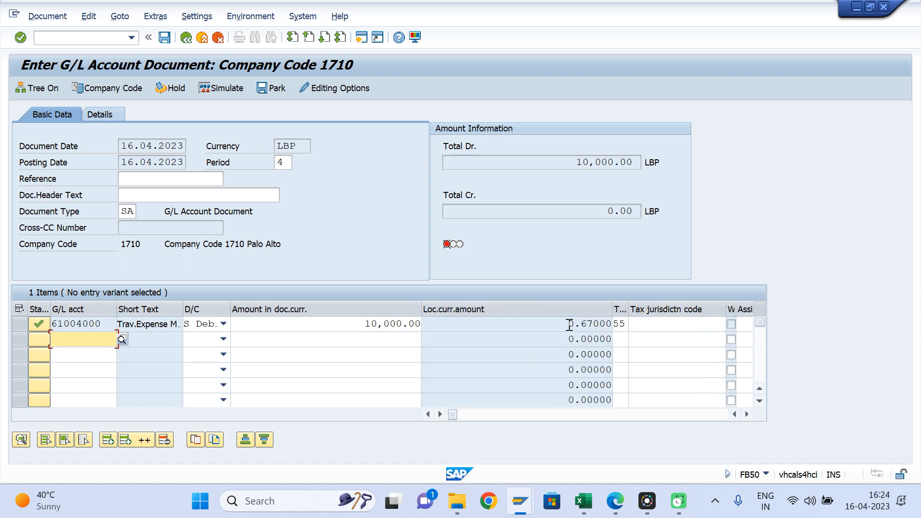
{"action": "left_click_drag", "start_coordinate": [569, 325], "coordinate": [625, 325]}
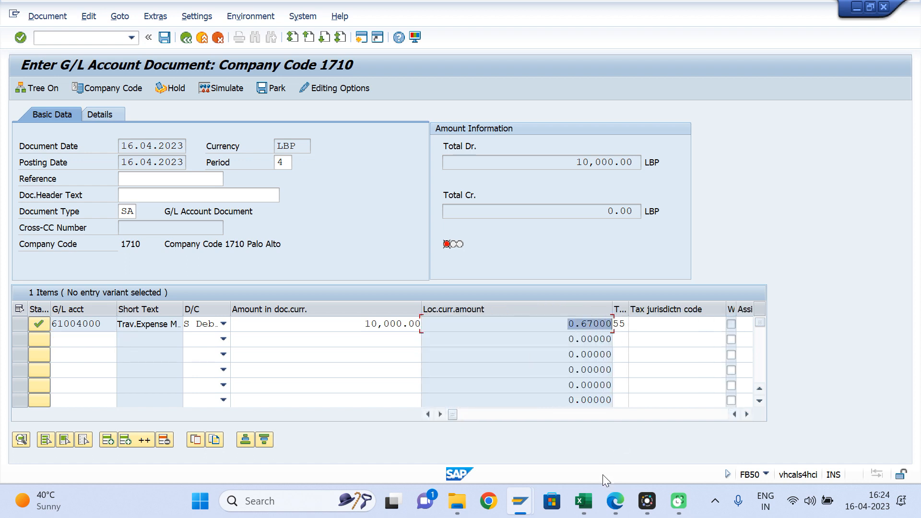
Step: Switch to the Excel workbook and set the LBP amount in cell E15 to 10000
{"action": "mouse_move", "coordinate": [584, 502]}
{"action": "left_click", "coordinate": [649, 454]}
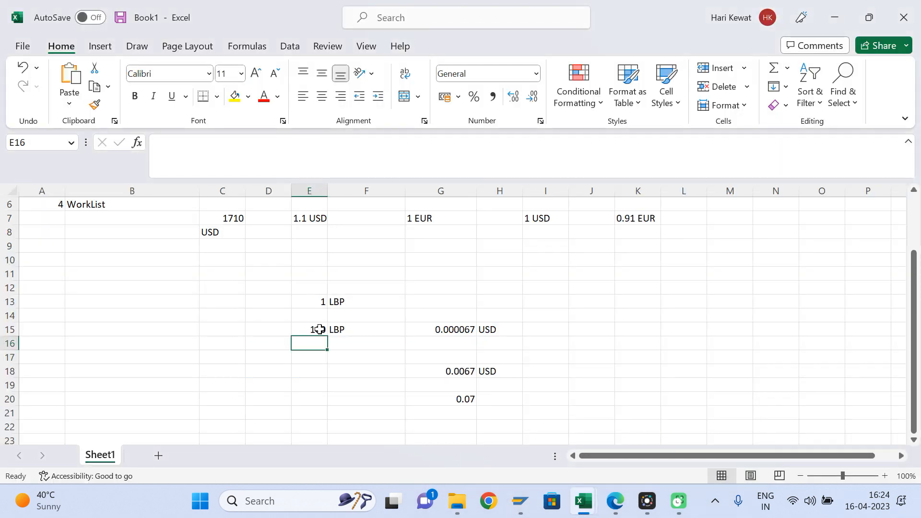
{"action": "left_click", "coordinate": [312, 329]}
{"action": "type", "text": "10000"}
{"action": "key", "text": "Return"}
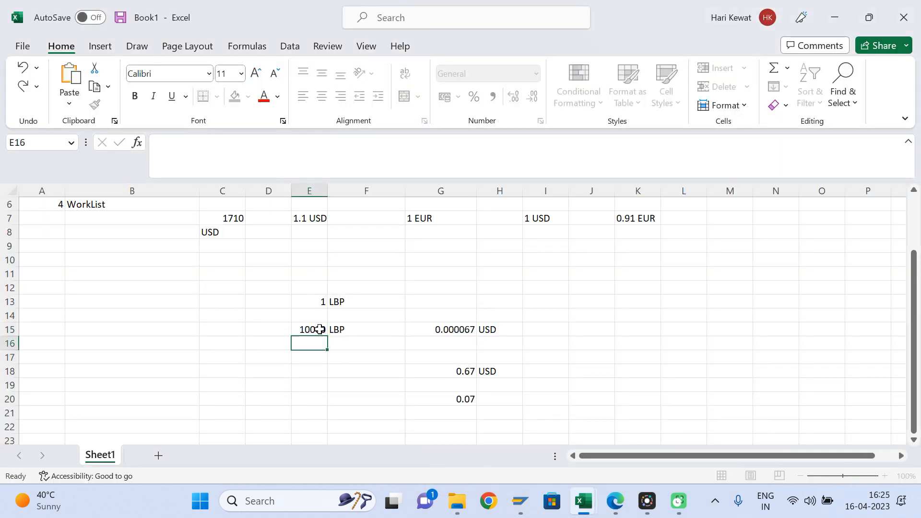
Step: Set the LBP amount in cell E15 to 1000
{"action": "left_click", "coordinate": [310, 329]}
{"action": "type", "text": "1000"}
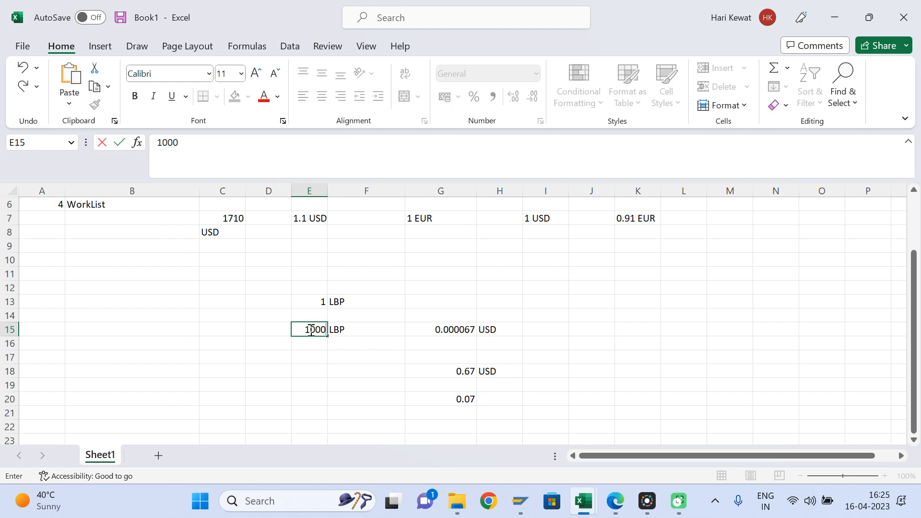
{"action": "key", "text": "Return"}
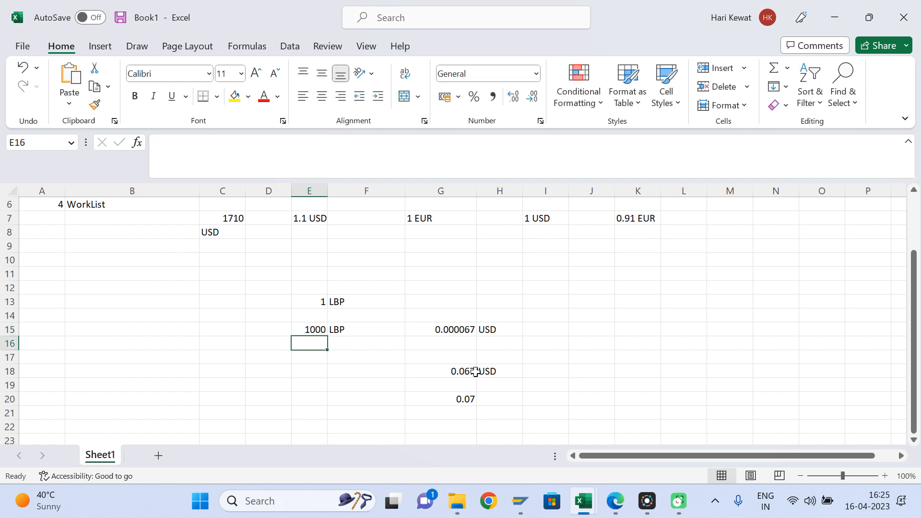
Step: Switch back to the SAP G/L document, set the debit line's document currency amount to 1000 and validate it
{"action": "key", "text": "alt+Tab"}
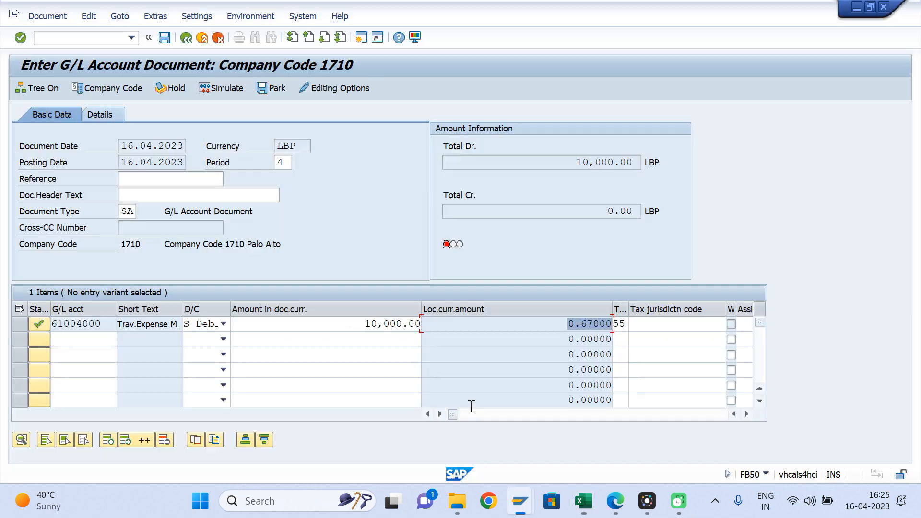
{"action": "left_click", "coordinate": [415, 324]}
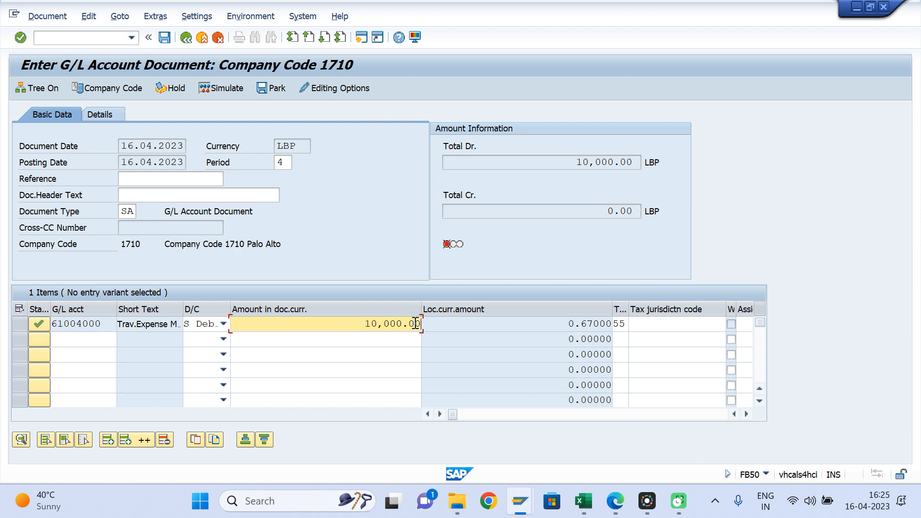
{"action": "key", "text": "BackSpace"}
{"action": "key", "text": "BackSpace"}
{"action": "key", "text": "BackSpace"}
{"action": "key", "text": "BackSpace"}
{"action": "key", "text": "BackSpace"}
{"action": "key", "text": "BackSpace"}
{"action": "key", "text": "BackSpace"}
{"action": "key", "text": "BackSpace"}
{"action": "key", "text": "BackSpace"}
{"action": "type", "text": "1000"}
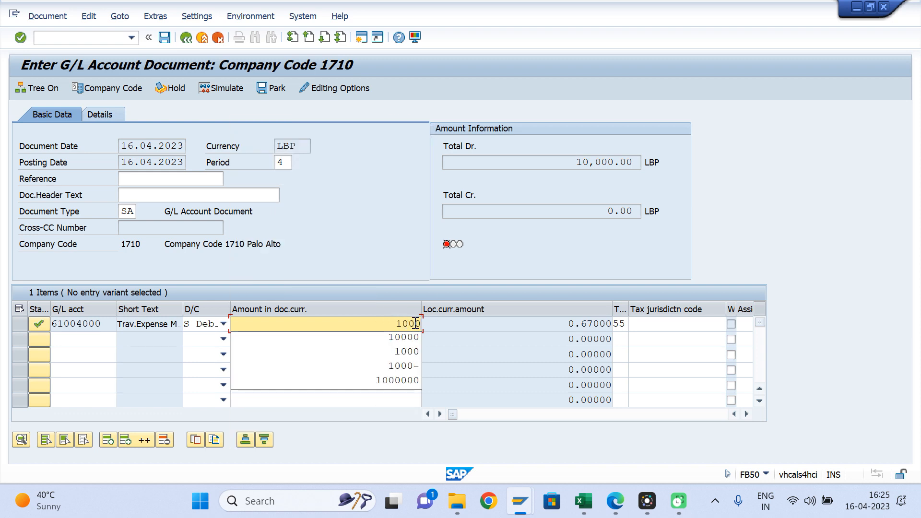
{"action": "key", "text": "Return"}
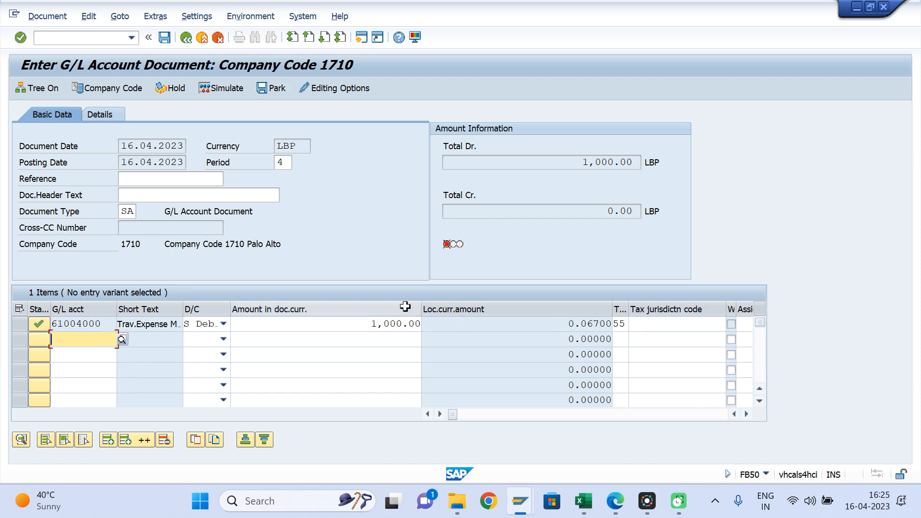
Step: Switch to the Excel workbook and set the LBP amount in cell E15 to 100
{"action": "key", "text": "alt+Tab"}
{"action": "left_click", "coordinate": [319, 328]}
{"action": "type", "text": "100"}
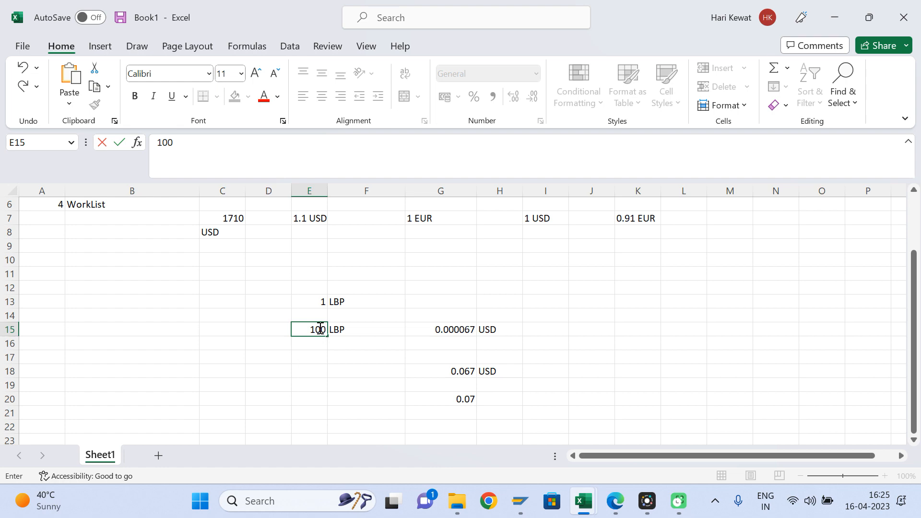
{"action": "key", "text": "Return"}
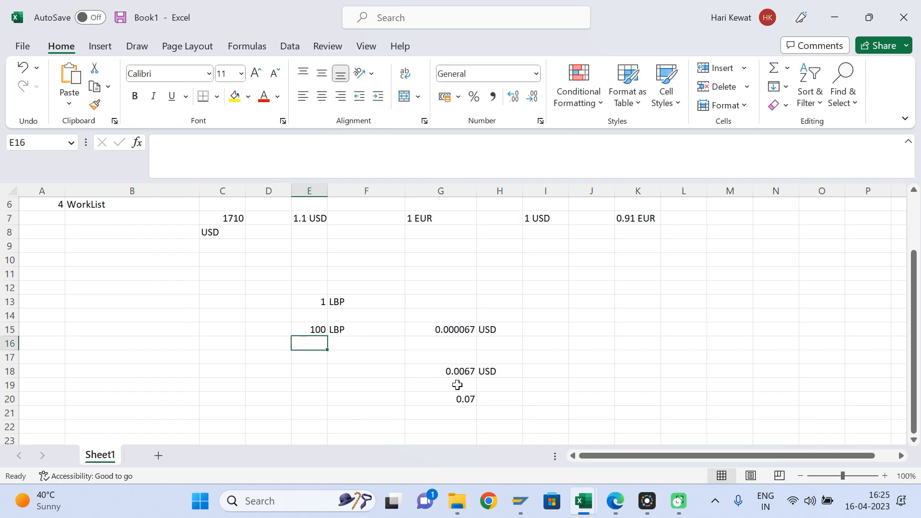
Step: Return to the SAP G/L document and re-enter 1000 as the amount of the debit line
{"action": "key", "text": "alt+Tab"}
{"action": "left_click", "coordinate": [405, 325]}
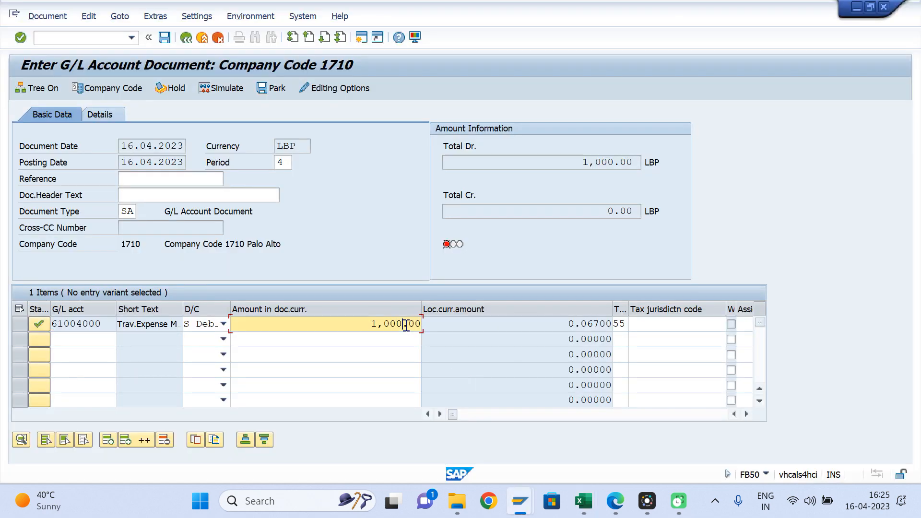
{"action": "key", "text": "BackSpace"}
{"action": "key", "text": "BackSpace"}
{"action": "key", "text": "BackSpace"}
{"action": "key", "text": "BackSpace"}
{"action": "key", "text": "BackSpace"}
{"action": "key", "text": "BackSpace"}
{"action": "key", "text": "BackSpace"}
{"action": "key", "text": "BackSpace"}
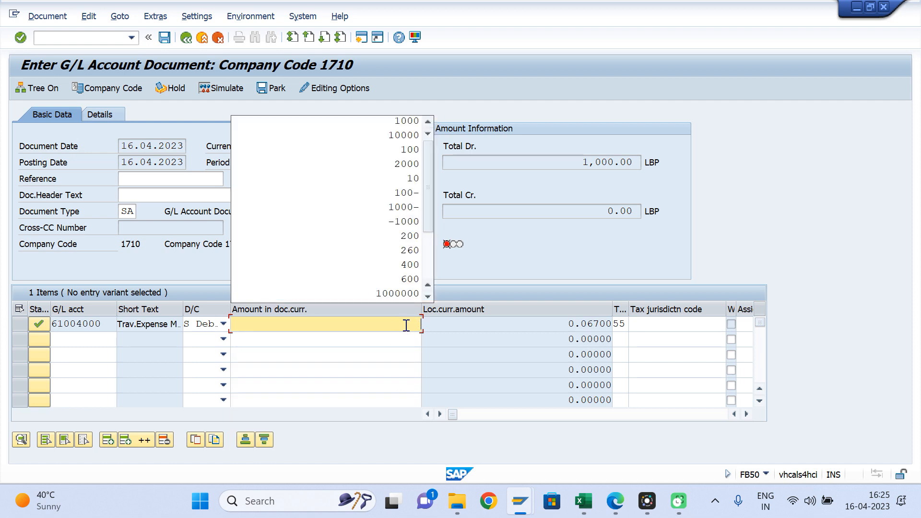
{"action": "type", "text": "1000"}
{"action": "key", "text": "Return"}
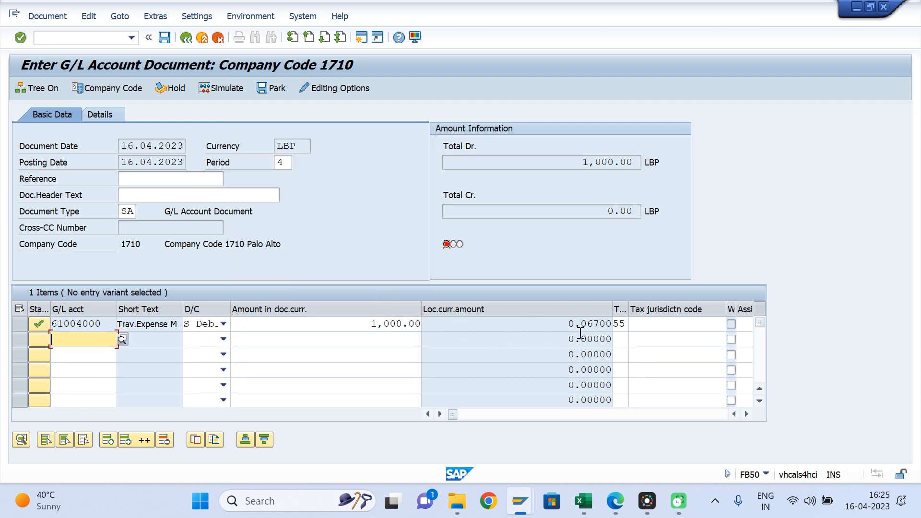
Step: Check the LBP amount in the Excel sheet, then set the SAP debit line's document currency amount to 100 and validate it
{"action": "key", "text": "alt+Tab"}
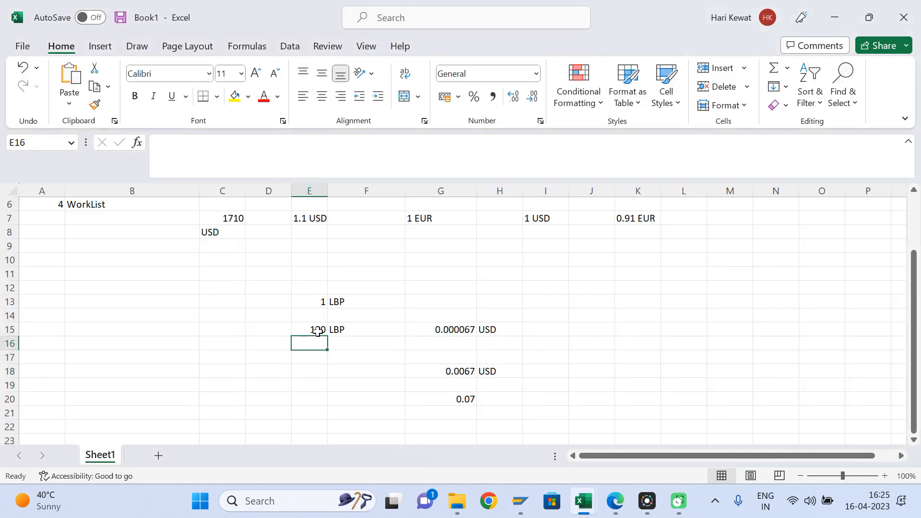
{"action": "left_click", "coordinate": [314, 330]}
{"action": "key", "text": "alt+Tab"}
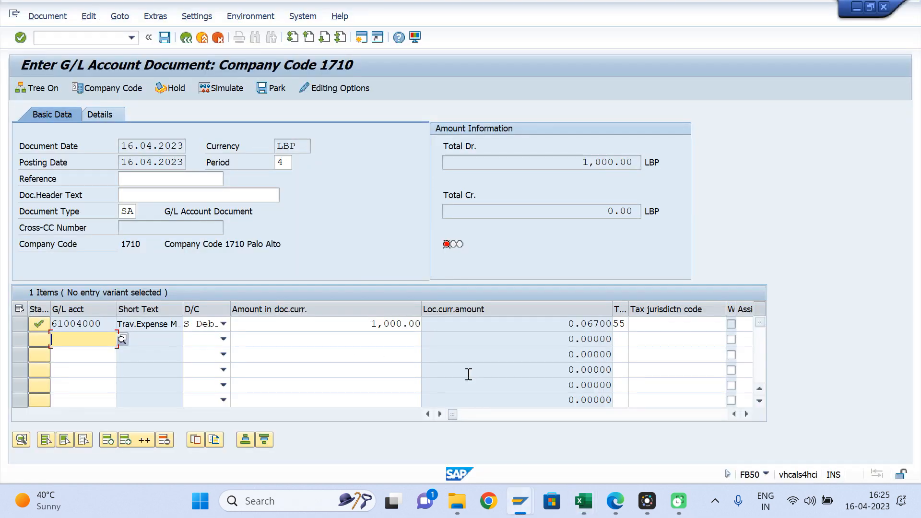
{"action": "left_click", "coordinate": [412, 324]}
{"action": "key", "text": "BackSpace"}
{"action": "key", "text": "BackSpace"}
{"action": "key", "text": "BackSpace"}
{"action": "key", "text": "BackSpace"}
{"action": "key", "text": "BackSpace"}
{"action": "key", "text": "BackSpace"}
{"action": "key", "text": "BackSpace"}
{"action": "key", "text": "BackSpace"}
{"action": "type", "text": "100"}
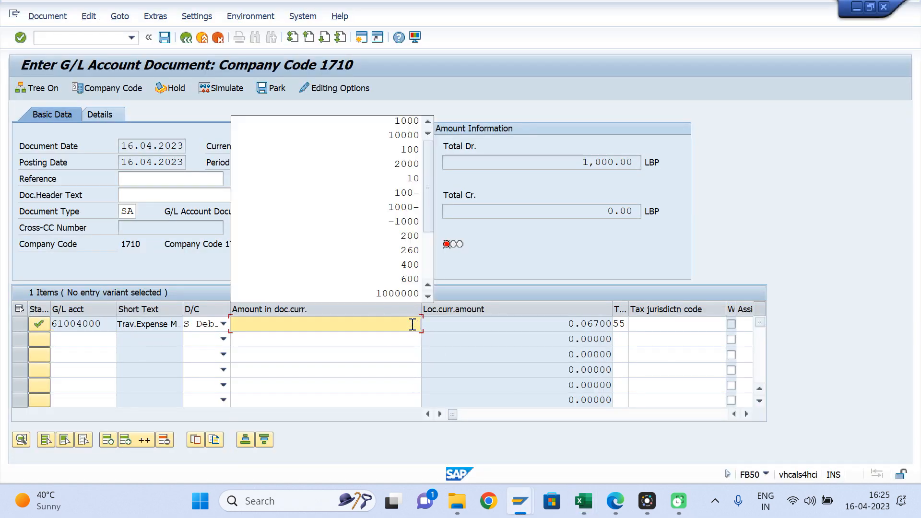
{"action": "key", "text": "Return"}
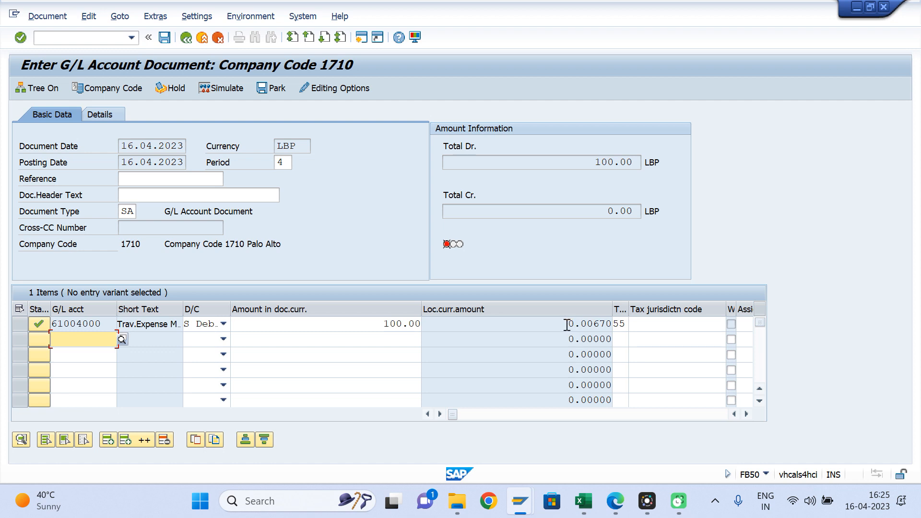
Step: Examine the converted local currency amount of the debit line
{"action": "left_click_drag", "start_coordinate": [567, 326], "coordinate": [622, 321]}
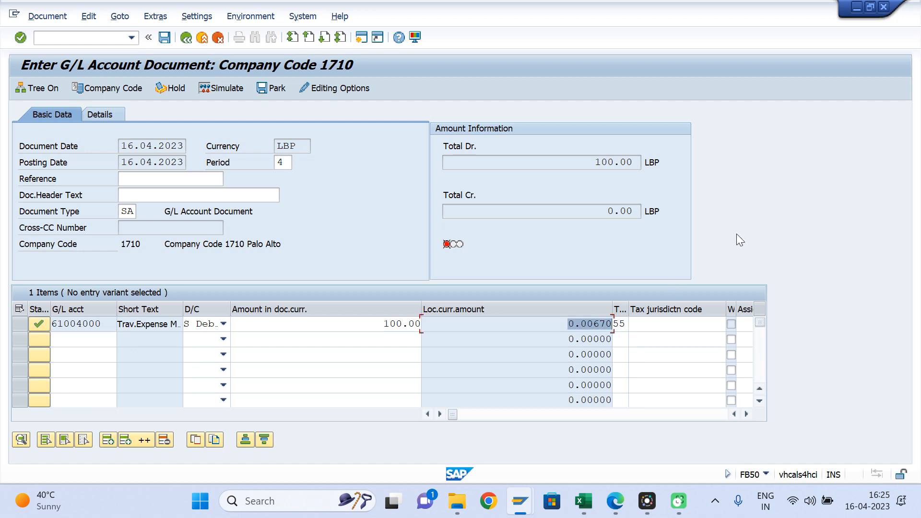
{"action": "left_click", "coordinate": [580, 324]}
{"action": "left_click_drag", "start_coordinate": [581, 324], "coordinate": [647, 323]}
{"action": "left_click_drag", "start_coordinate": [565, 326], "coordinate": [656, 321]}
Step: Switch to the exchange rate session and review the ratio, direct quotation and currencies of the LBP to USD entry
{"action": "mouse_move", "coordinate": [519, 501]}
{"action": "left_click", "coordinate": [354, 439]}
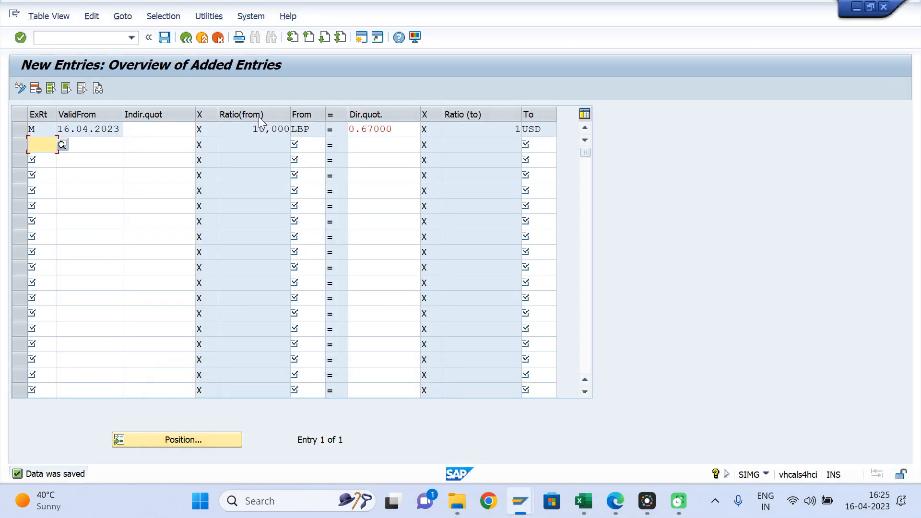
{"action": "left_click_drag", "start_coordinate": [249, 131], "coordinate": [310, 130]}
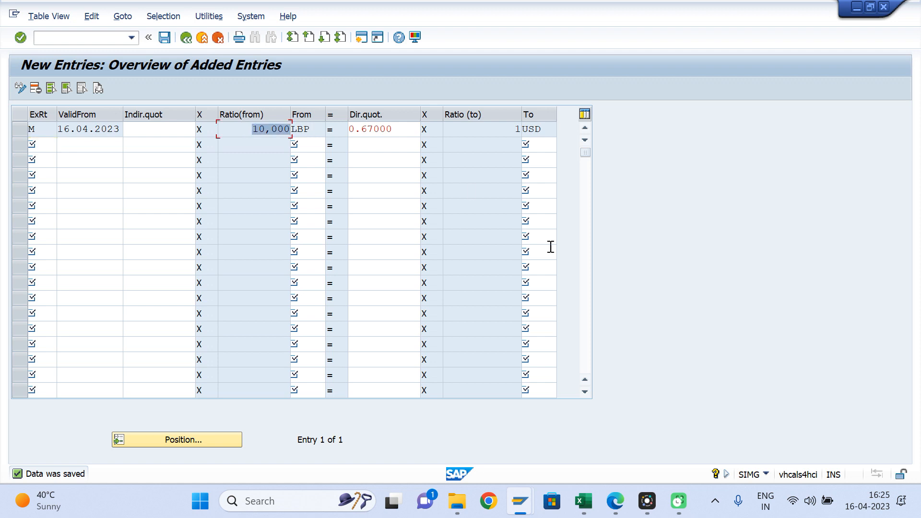
{"action": "mouse_move", "coordinate": [614, 515]}
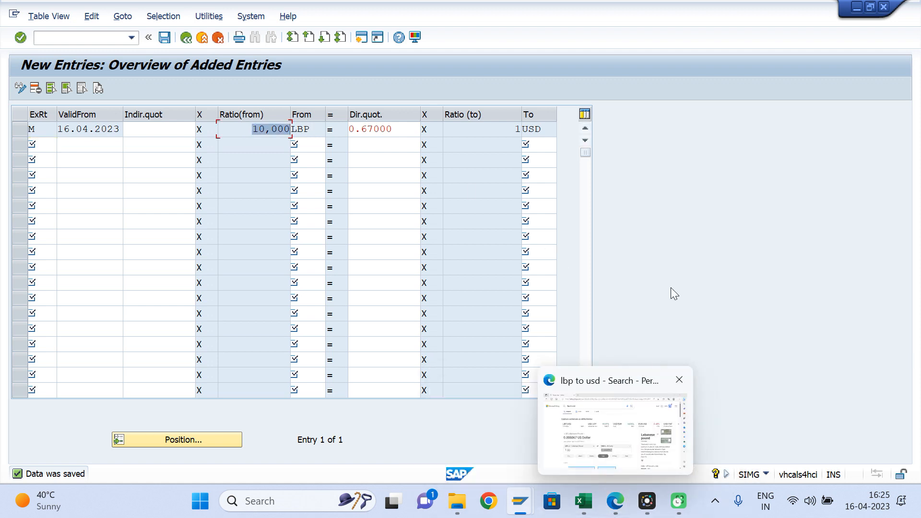
{"action": "left_click", "coordinate": [404, 130]}
{"action": "left_click_drag", "start_coordinate": [404, 132], "coordinate": [306, 141]}
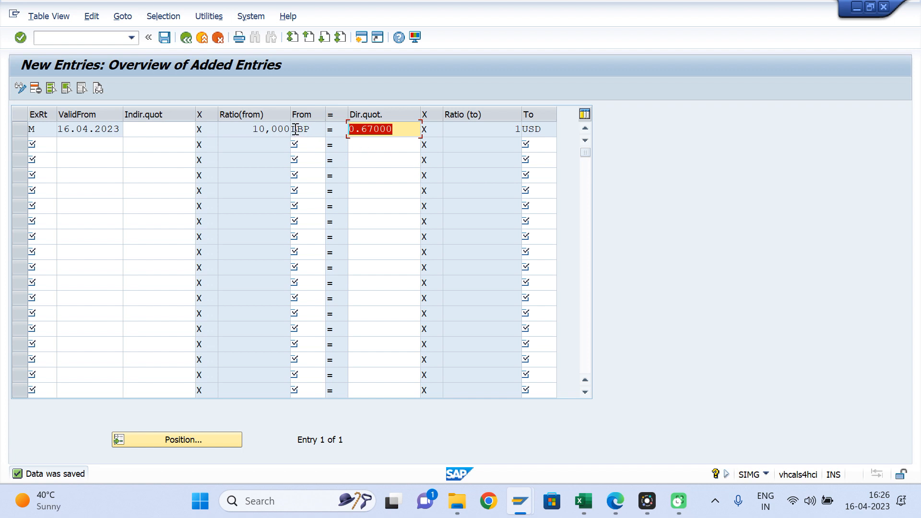
{"action": "left_click_drag", "start_coordinate": [293, 130], "coordinate": [312, 130]}
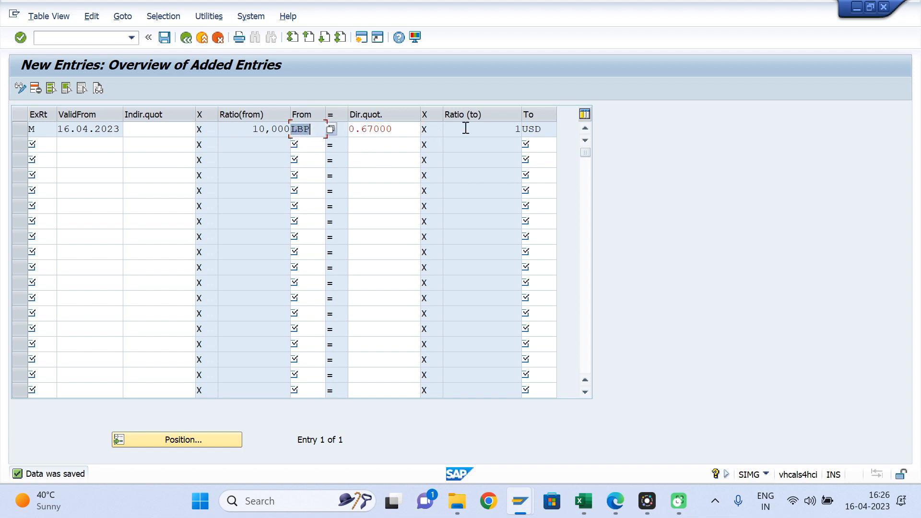
{"action": "left_click", "coordinate": [297, 127]}
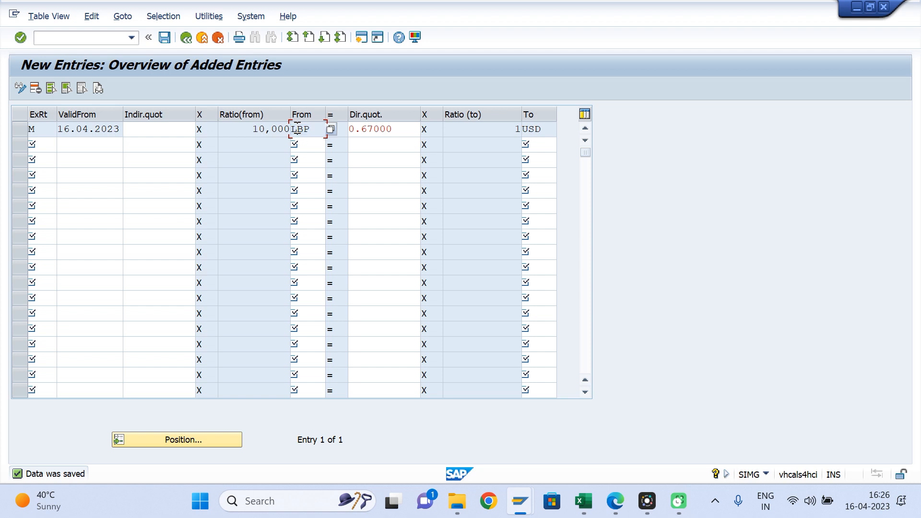
{"action": "left_click", "coordinate": [539, 129]}
{"action": "double_click", "coordinate": [261, 129]}
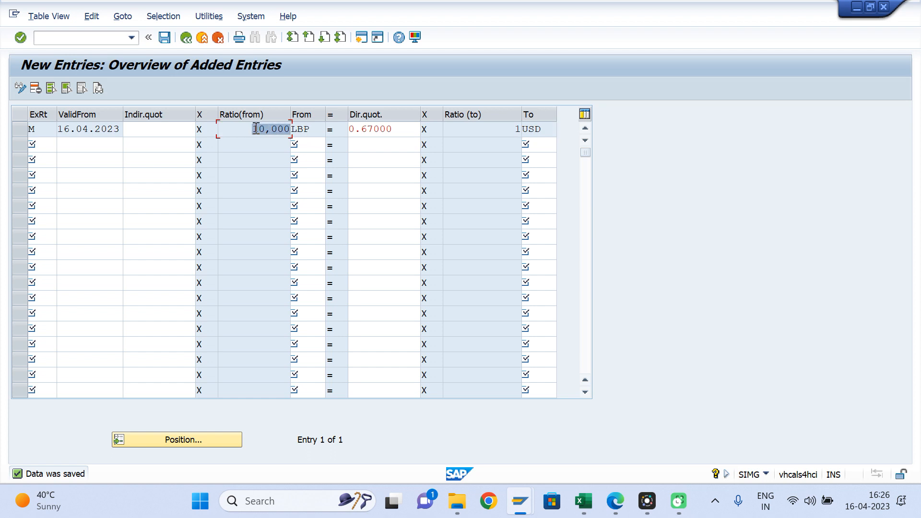
{"action": "left_click", "coordinate": [311, 129]}
{"action": "left_click", "coordinate": [547, 129]}
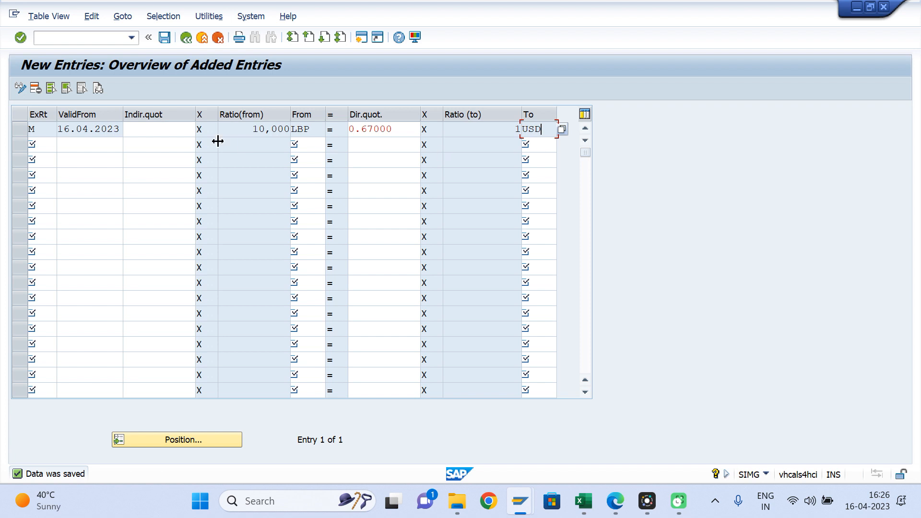
Step: Leave the new exchange rate entries and the Currency Exchange Rates view to return to the IMG structure
{"action": "left_click", "coordinate": [191, 41]}
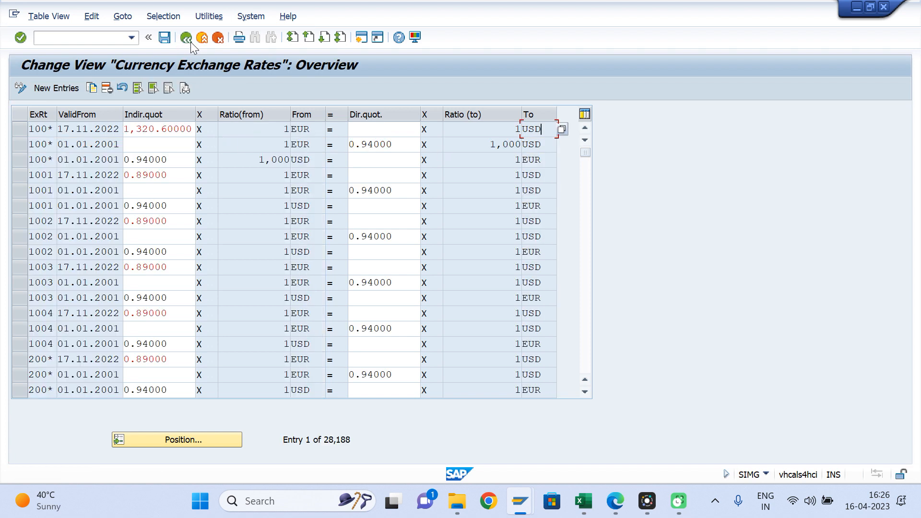
{"action": "left_click", "coordinate": [191, 42]}
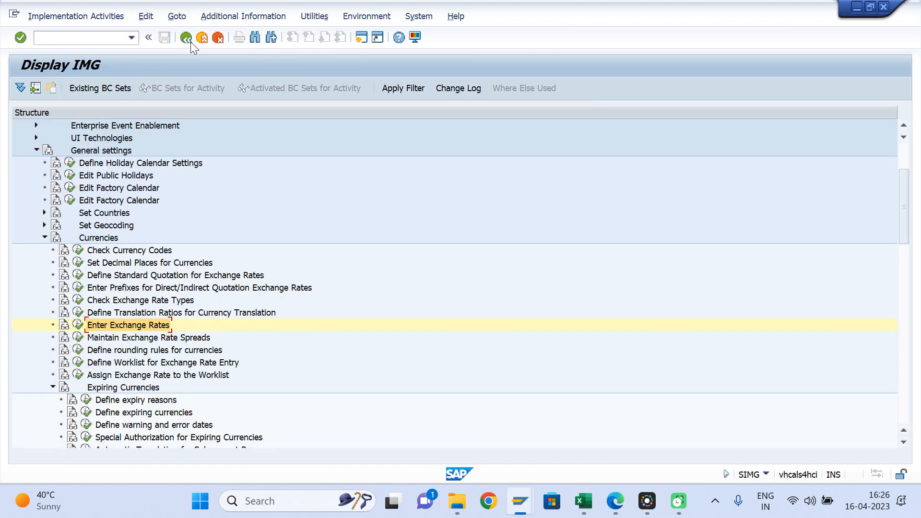
{"action": "mouse_move", "coordinate": [584, 501]}
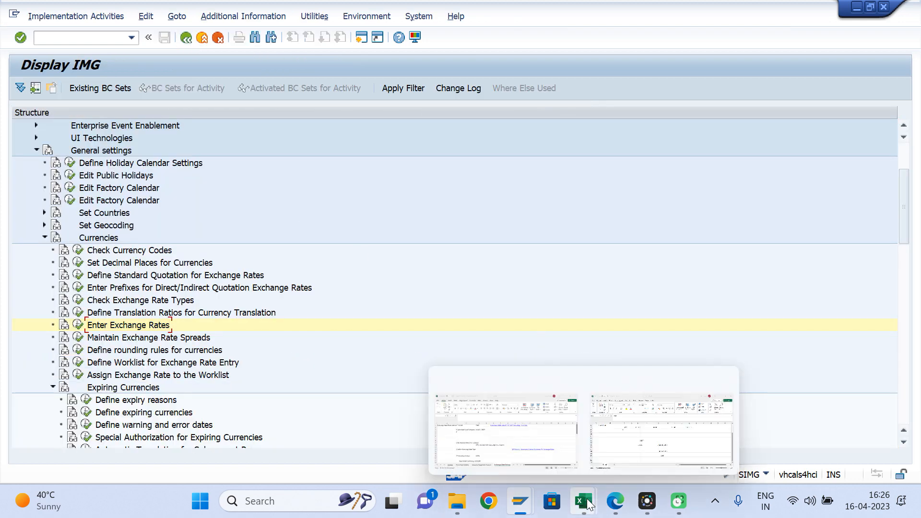
Step: Switch to the browser and search the web for the usd to zar exchange rate
{"action": "left_click", "coordinate": [626, 448]}
{"action": "mouse_move", "coordinate": [617, 501]}
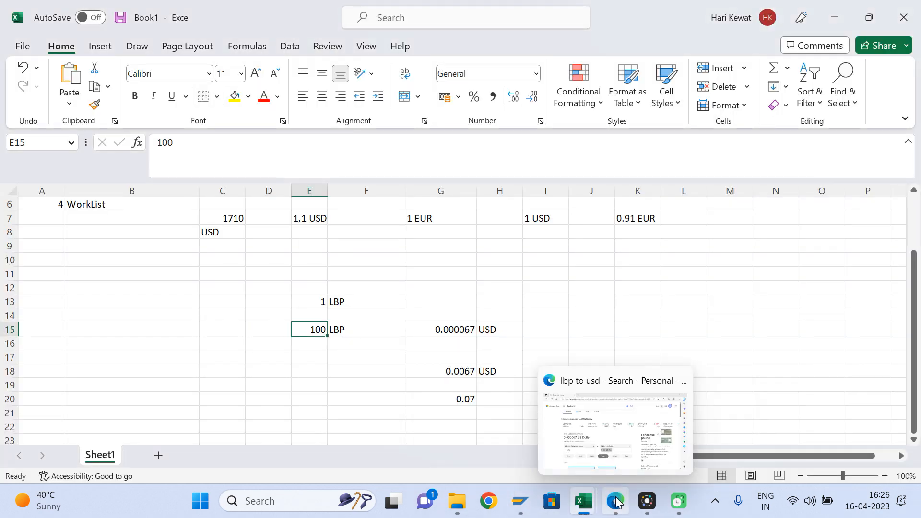
{"action": "left_click", "coordinate": [551, 427]}
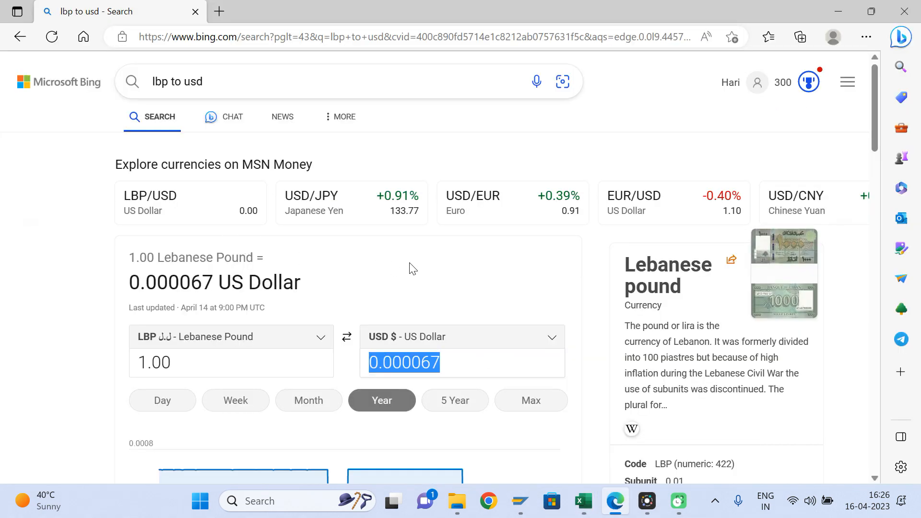
{"action": "mouse_move", "coordinate": [874, 120]}
{"action": "left_mouse_down"}
{"action": "mouse_move", "coordinate": [873, 137]}
{"action": "mouse_move", "coordinate": [874, 120]}
{"action": "left_mouse_up"}
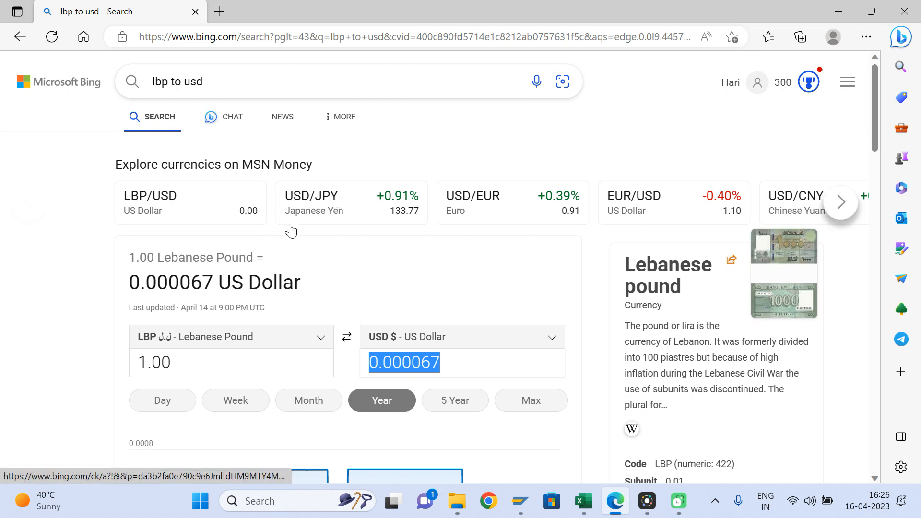
{"action": "left_click", "coordinate": [20, 42]}
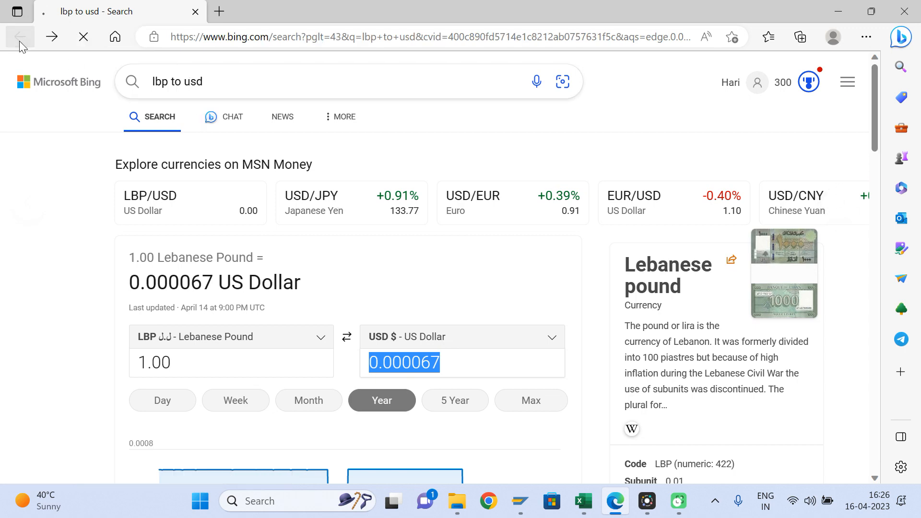
{"action": "left_click", "coordinate": [222, 36]}
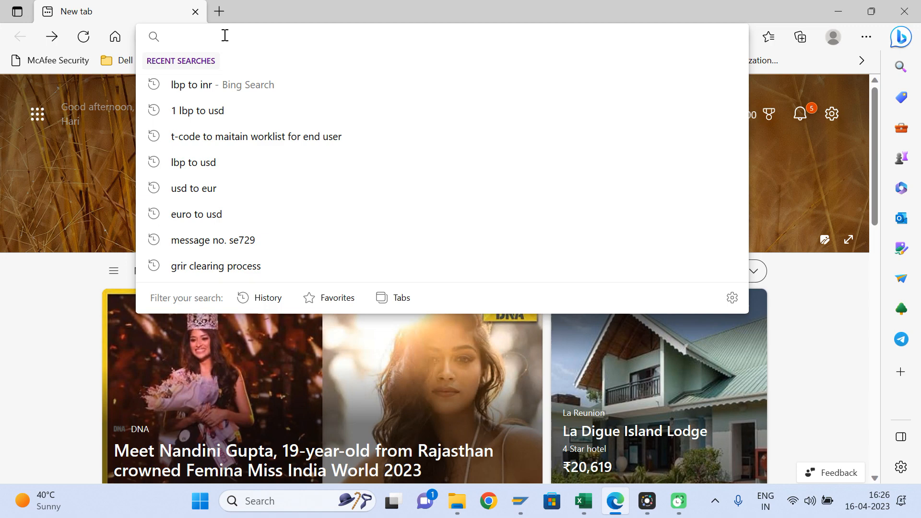
{"action": "type", "text": "USD TO"}
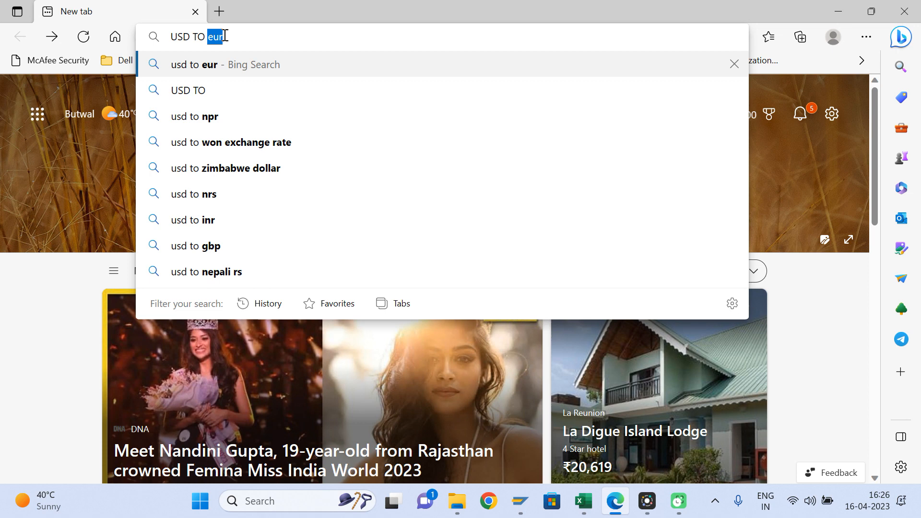
{"action": "type", "text": " ZAR"}
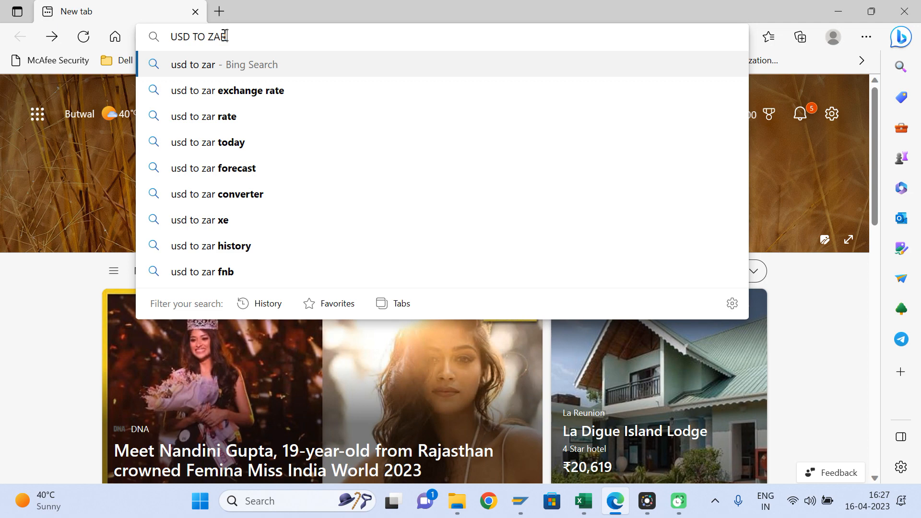
{"action": "left_click", "coordinate": [232, 90]}
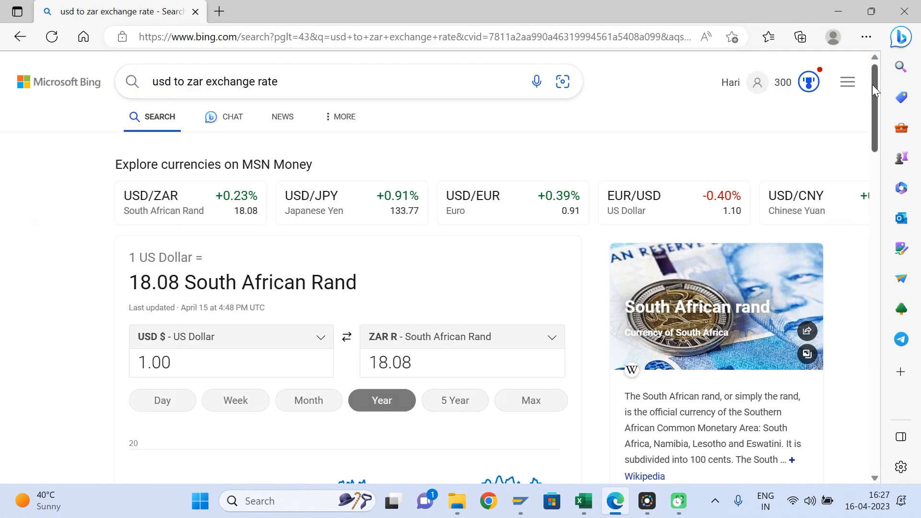
Step: Examine the US Dollar amount and its South African Rand equivalent in the currency converter
{"action": "mouse_move", "coordinate": [874, 84]}
{"action": "left_mouse_down"}
{"action": "mouse_move", "coordinate": [874, 114]}
{"action": "mouse_move", "coordinate": [877, 74]}
{"action": "left_mouse_up"}
{"action": "left_click_drag", "start_coordinate": [186, 365], "coordinate": [123, 375]}
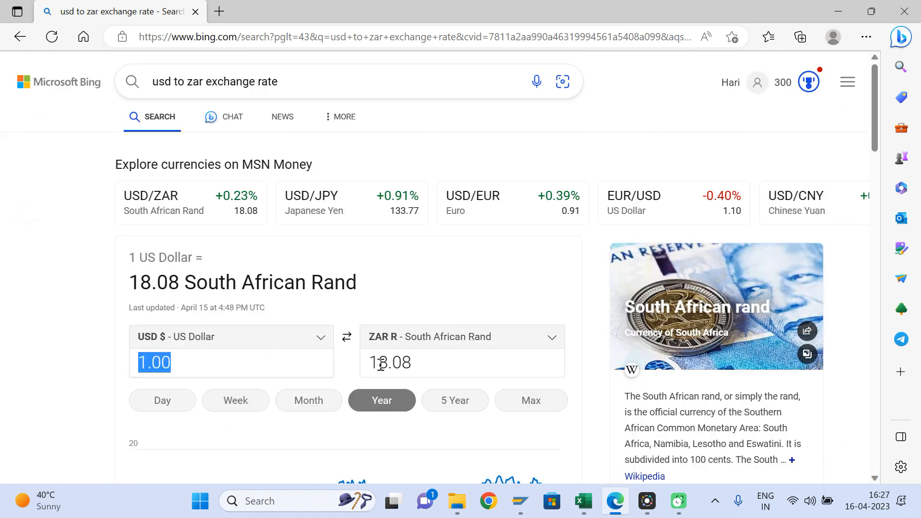
{"action": "left_click_drag", "start_coordinate": [425, 359], "coordinate": [361, 367]}
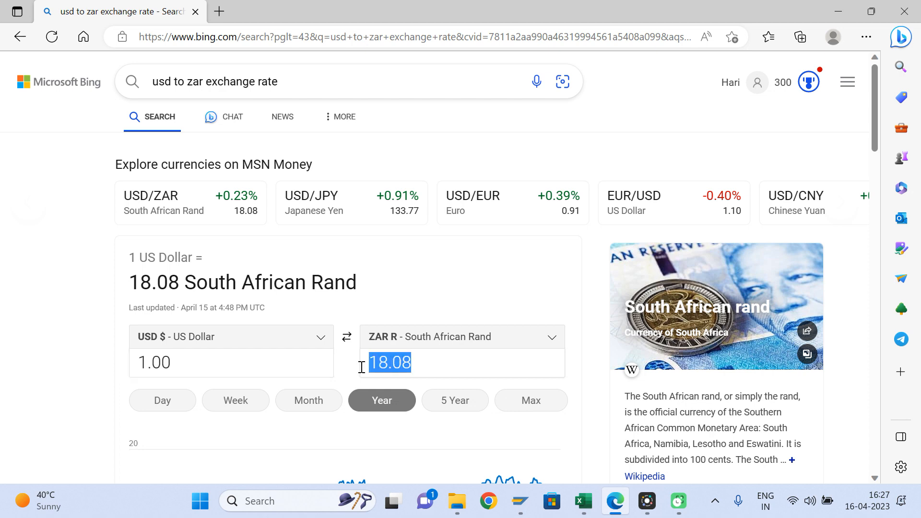
Step: Review the indirect quotation example of USD to EUR in the Excel sheet and compare it with the browser's USD to ZAR rate
{"action": "mouse_move", "coordinate": [592, 504]}
{"action": "left_click", "coordinate": [644, 441]}
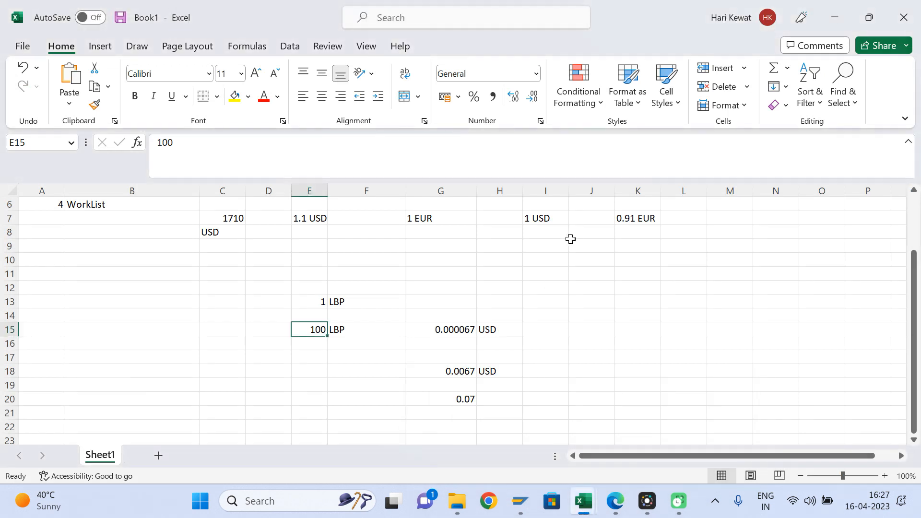
{"action": "left_click", "coordinate": [532, 219]}
{"action": "key", "text": "Up"}
{"action": "key", "text": "Up"}
{"action": "key", "text": "Up"}
{"action": "key", "text": "Up"}
{"action": "key", "text": "Up"}
{"action": "key", "text": "Up"}
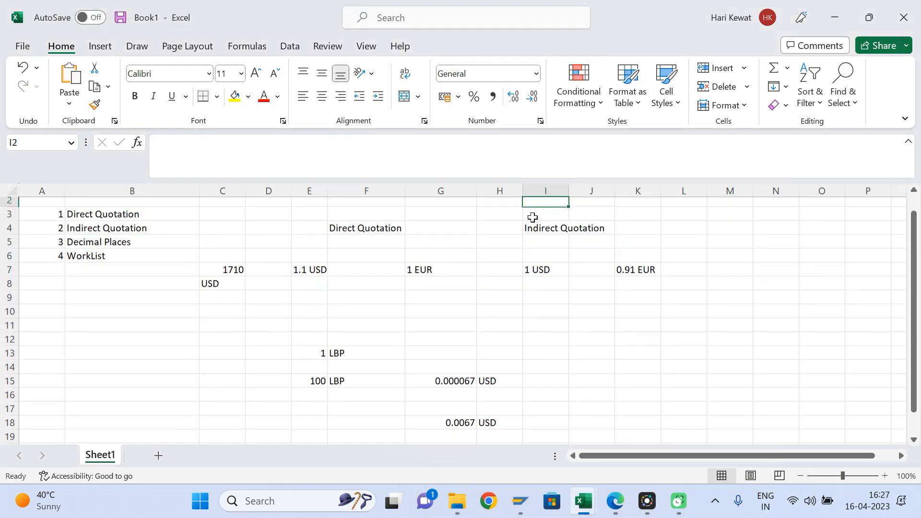
{"action": "left_click", "coordinate": [540, 289]}
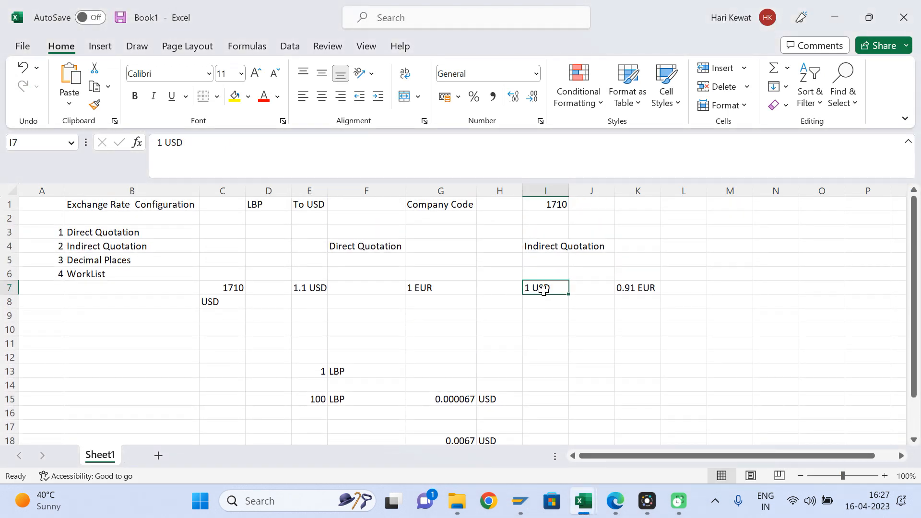
{"action": "left_click", "coordinate": [642, 290]}
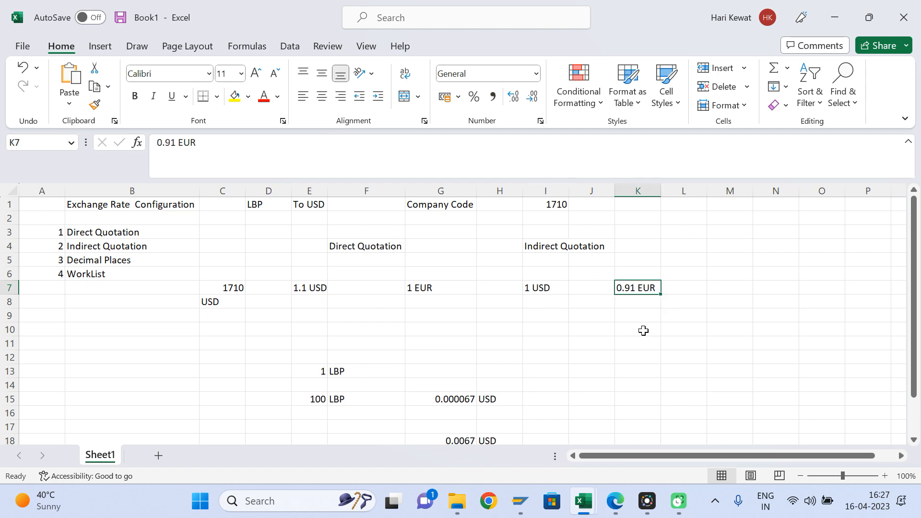
{"action": "left_click", "coordinate": [615, 504]}
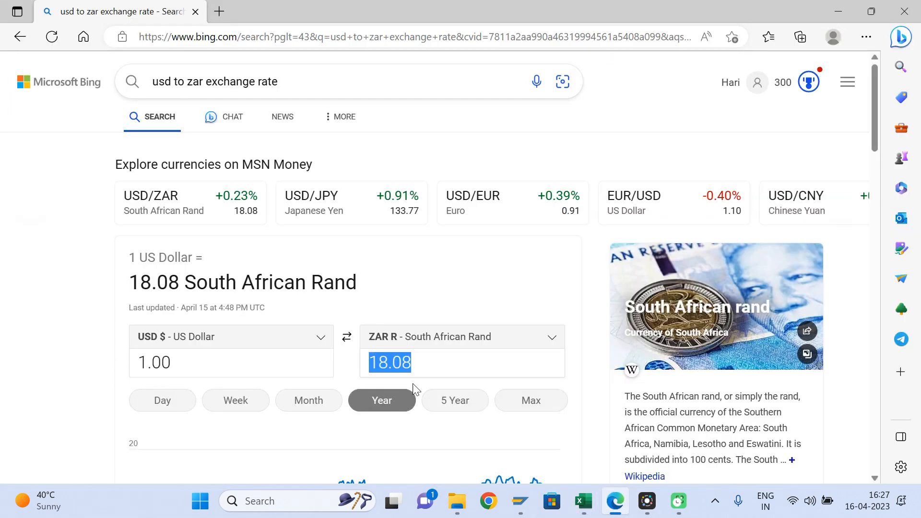
{"action": "left_click", "coordinate": [425, 253]}
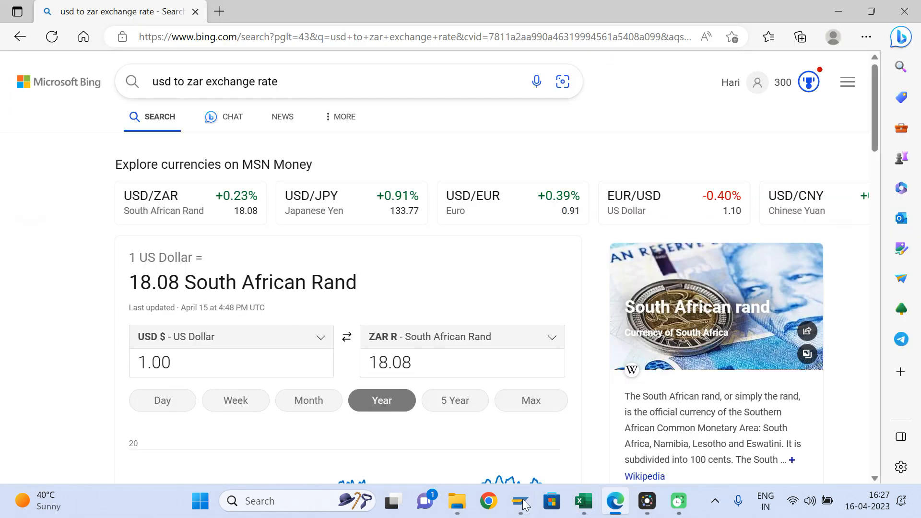
Step: Switch to the SAP Display IMG session and start new entries under Define Translation Ratios for Currency Translation, accepting the warning
{"action": "mouse_move", "coordinate": [527, 507]}
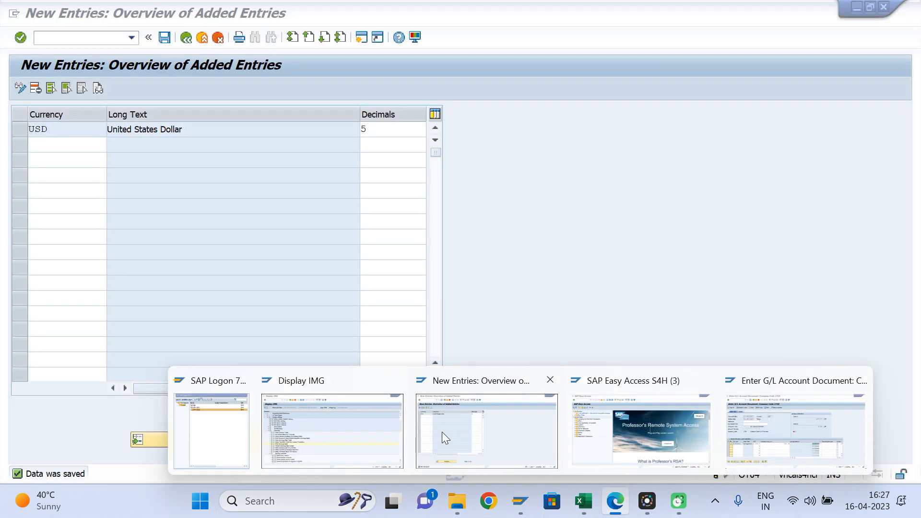
{"action": "left_click", "coordinate": [442, 432]}
{"action": "mouse_move", "coordinate": [519, 509]}
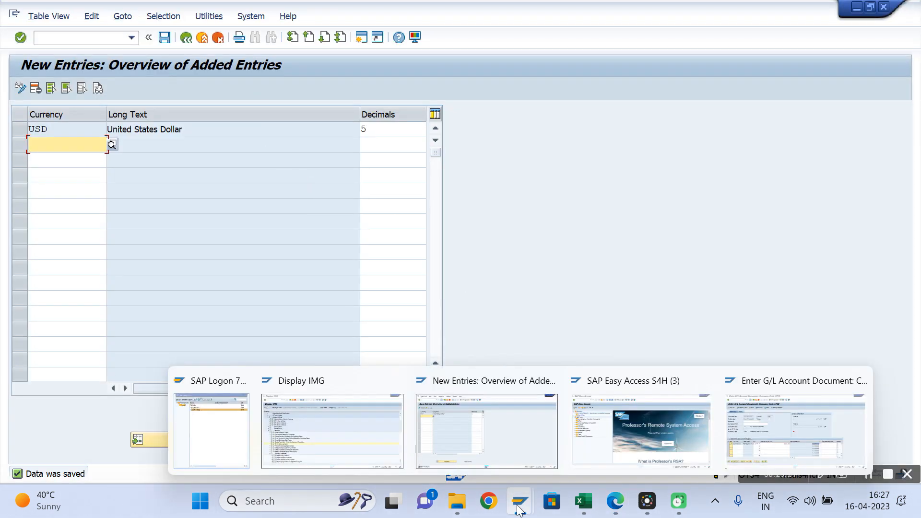
{"action": "left_click", "coordinate": [376, 454]}
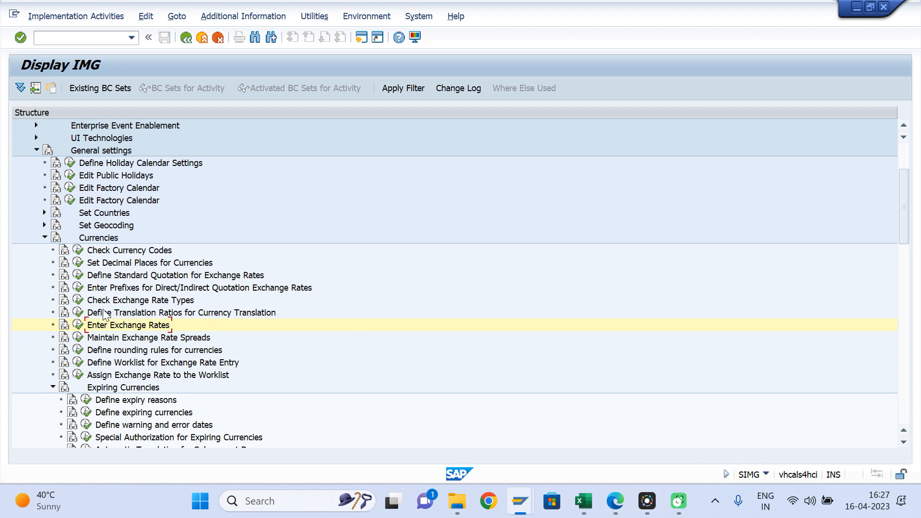
{"action": "left_click", "coordinate": [78, 312]}
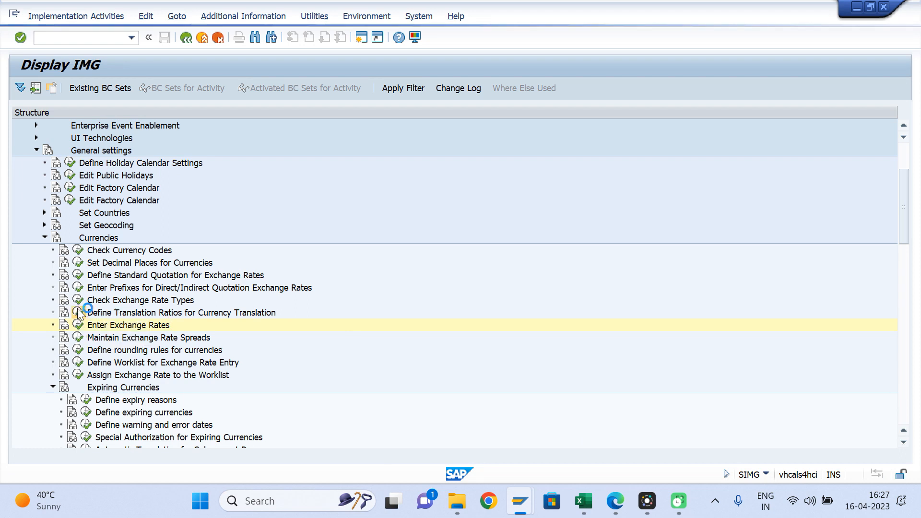
{"action": "left_click", "coordinate": [97, 332]}
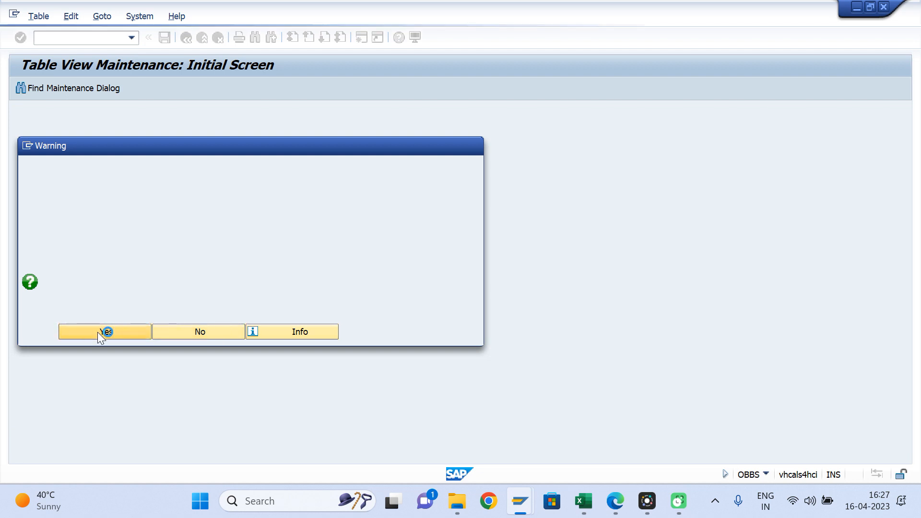
{"action": "left_click", "coordinate": [57, 88]}
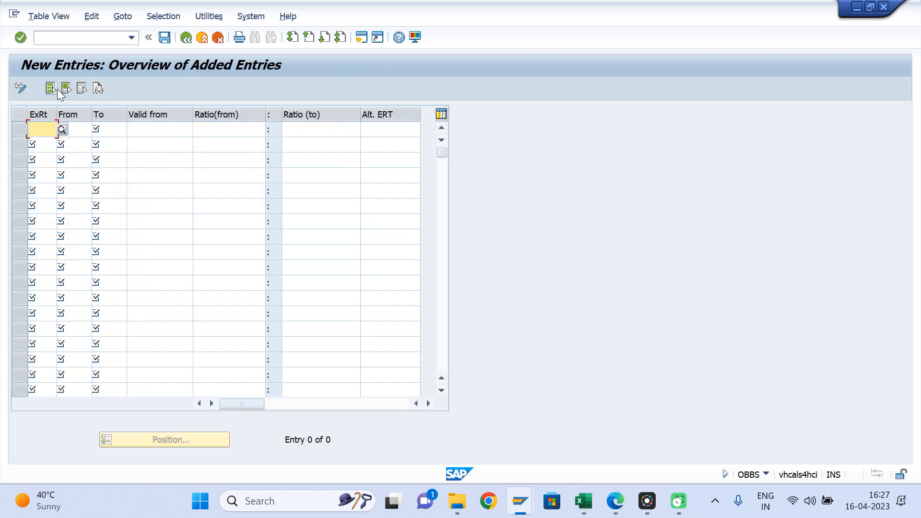
Step: Enter exchange rate type M with from currency ZAR and to currency USD in the first translation ratio row
{"action": "type", "text": "M"}
{"action": "left_click", "coordinate": [68, 128]}
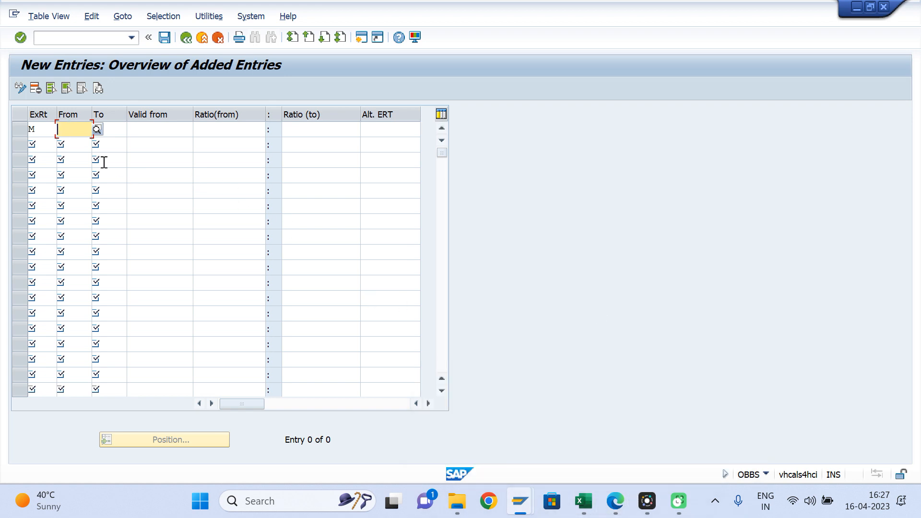
{"action": "type", "text": "ZAR"}
{"action": "key", "text": "Tab"}
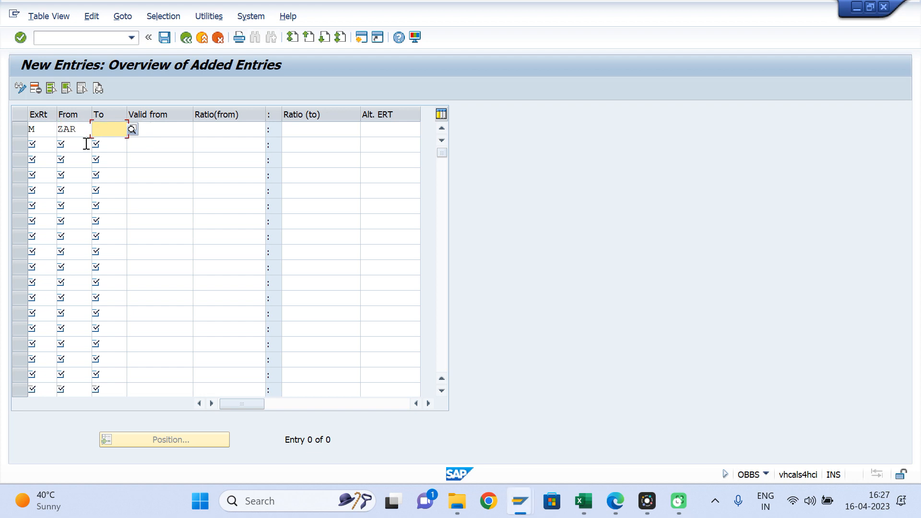
{"action": "type", "text": "USD"}
{"action": "key", "text": "Tab"}
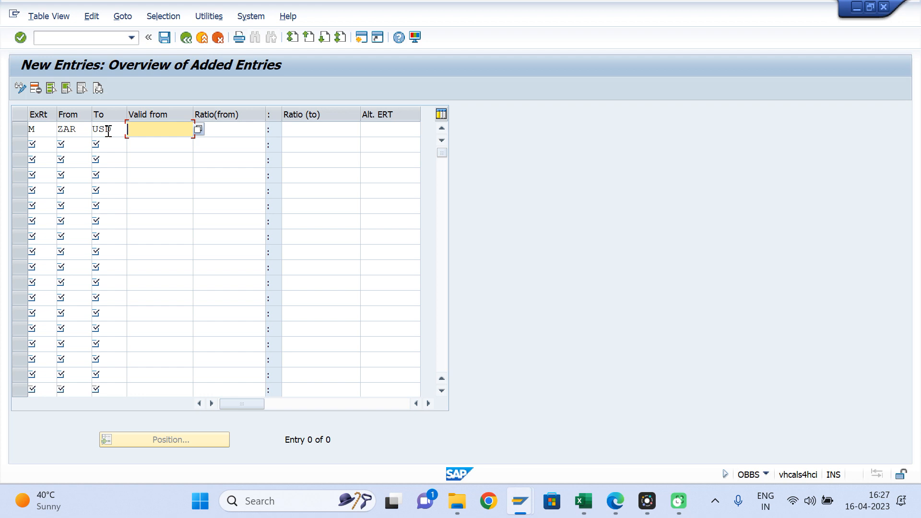
Step: Set the ZAR to USD entry's valid-from date to 16.04.2023 and its ratio to 1:1, and validate it
{"action": "key", "text": "Down"}
{"action": "key", "text": "Down"}
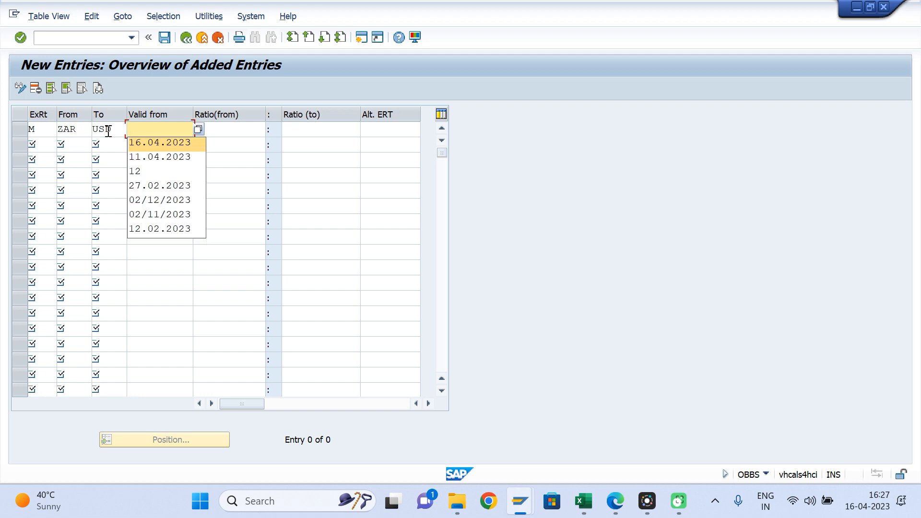
{"action": "key", "text": "Return"}
{"action": "key", "text": "Tab"}
{"action": "type", "text": "1"}
{"action": "key", "text": "Tab"}
{"action": "type", "text": "1"}
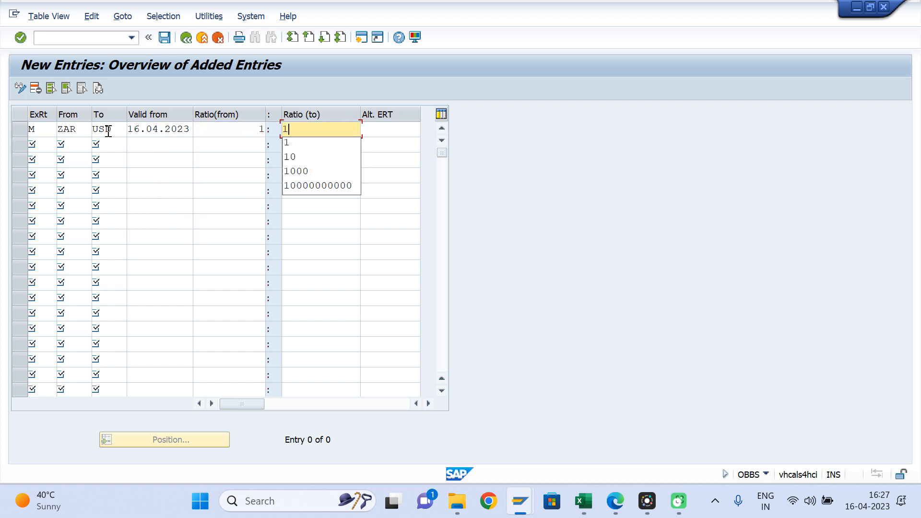
{"action": "key", "text": "Return"}
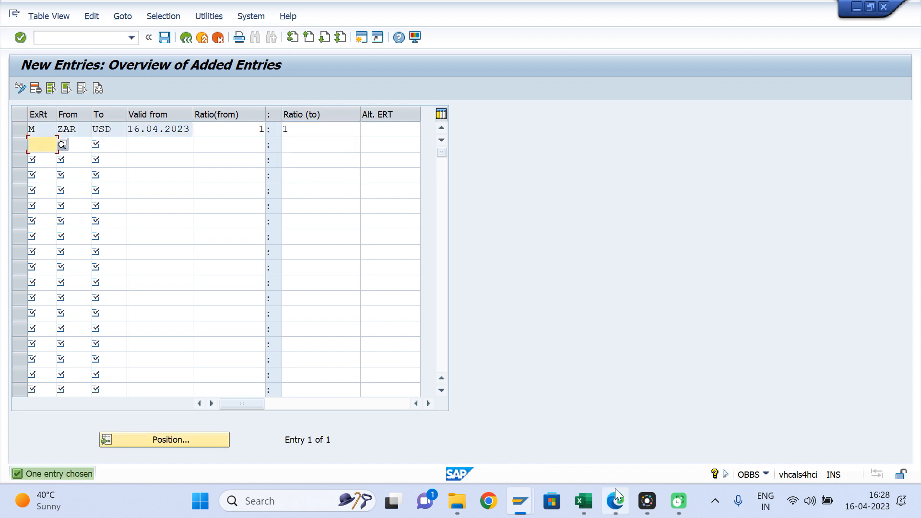
Step: Recheck the rand rate in the browser, then save the SAP translation ratio entry and return to the IMG structure
{"action": "left_click", "coordinate": [615, 499]}
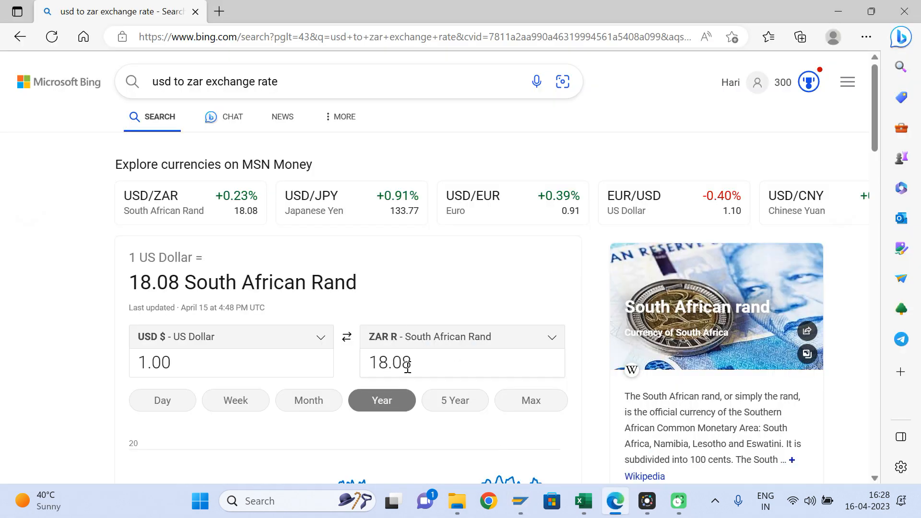
{"action": "key", "text": "alt+Tab"}
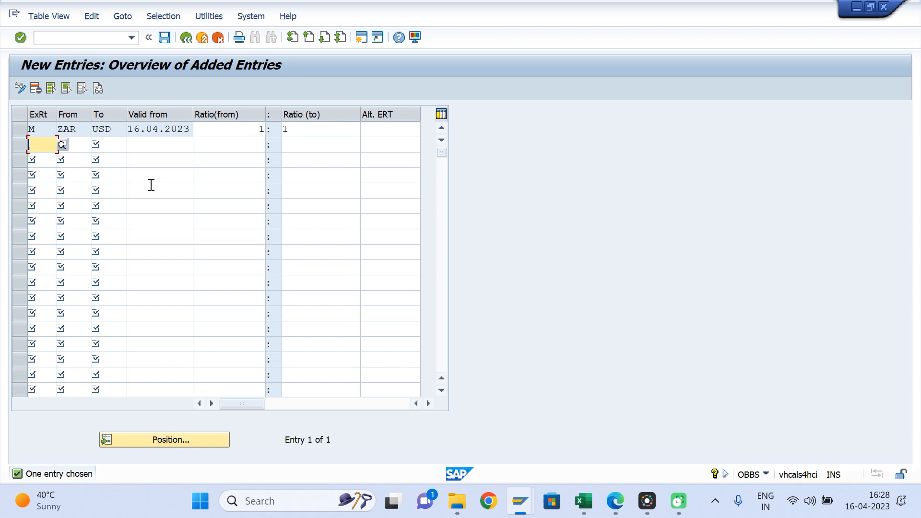
{"action": "left_click", "coordinate": [163, 38]}
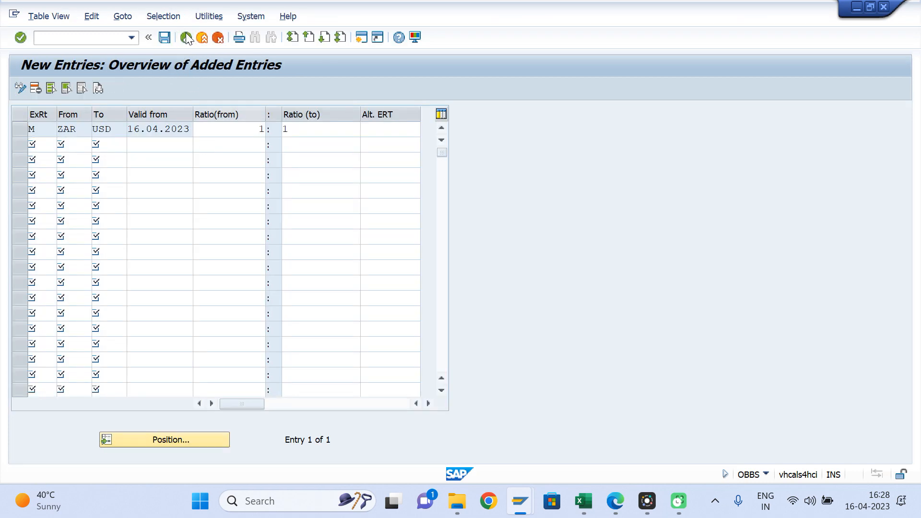
{"action": "left_click", "coordinate": [187, 39]}
{"action": "left_click", "coordinate": [189, 39]}
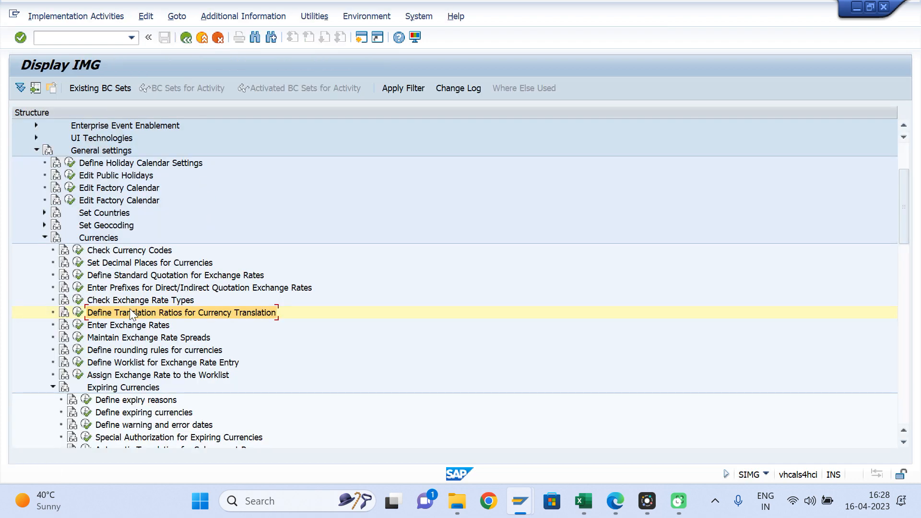
Step: Start a new entry under Enter Exchange Rates with exchange rate type M and valid-from date 16.04.2023
{"action": "left_click", "coordinate": [78, 325]}
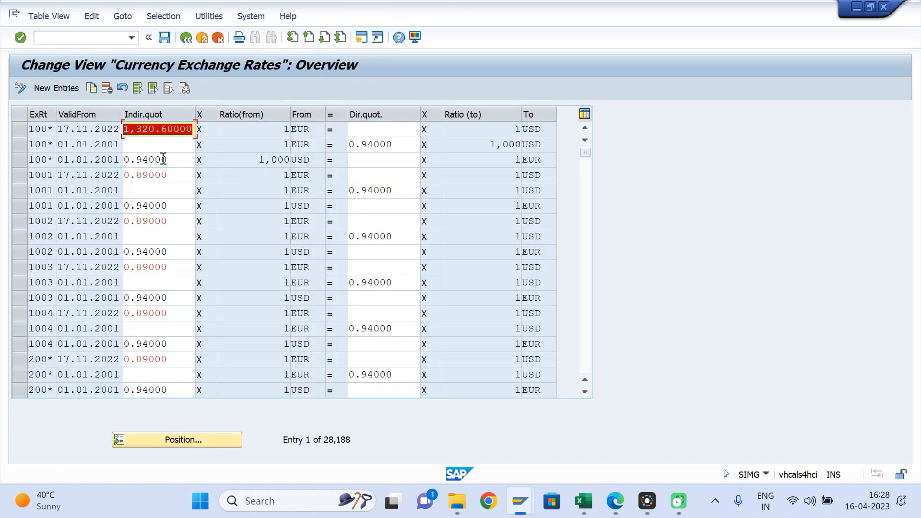
{"action": "left_click", "coordinate": [53, 90]}
{"action": "type", "text": "M"}
{"action": "key", "text": "Tab"}
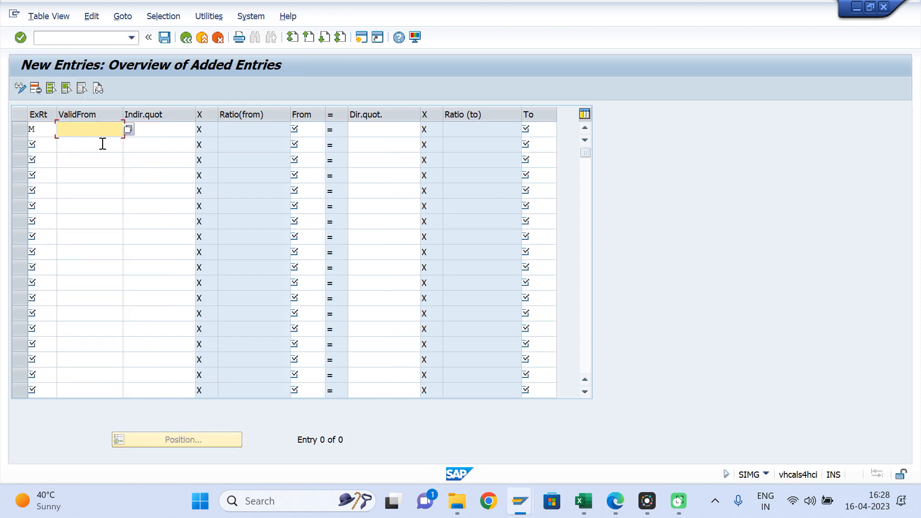
{"action": "key", "text": "BackSpace"}
{"action": "left_click", "coordinate": [102, 143]}
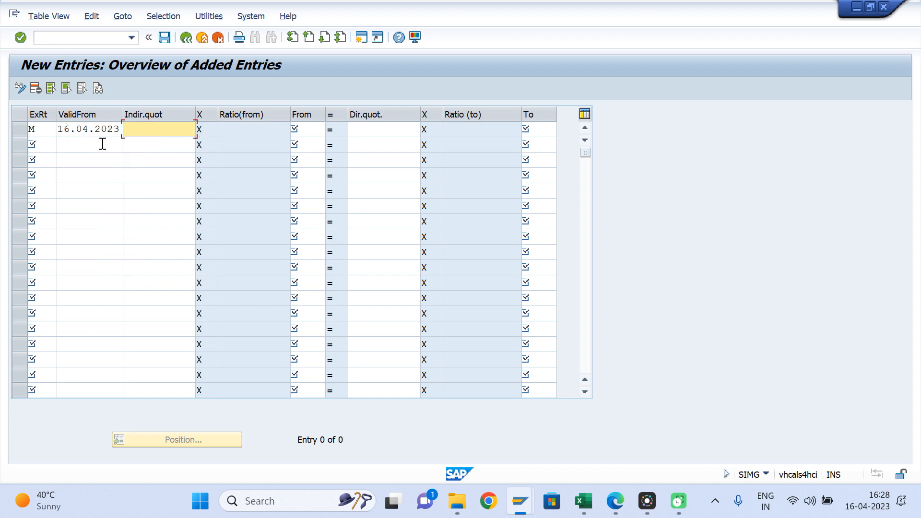
Step: Set the exchange rate entry's from currency to ZAR and its to currency to USD
{"action": "left_click", "coordinate": [311, 127]}
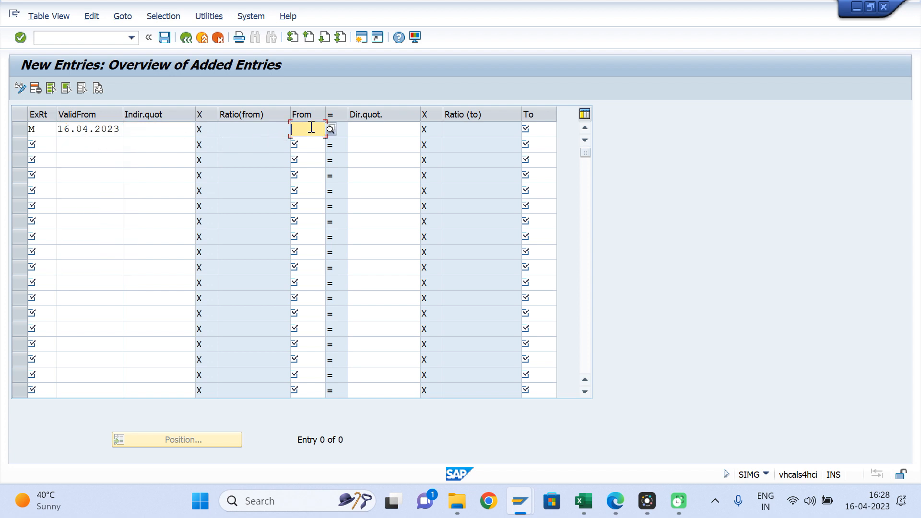
{"action": "type", "text": "ZAR"}
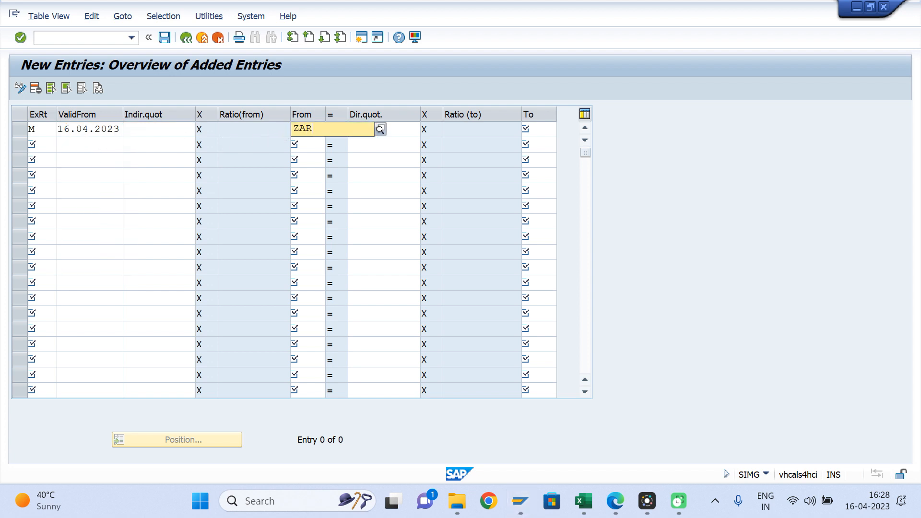
{"action": "key", "text": "Tab"}
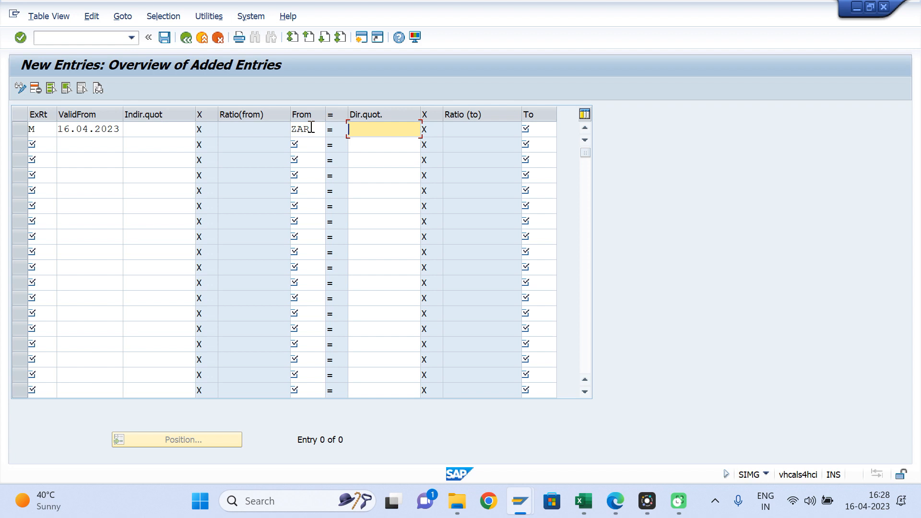
{"action": "left_click", "coordinate": [542, 127]}
{"action": "type", "text": "USD"}
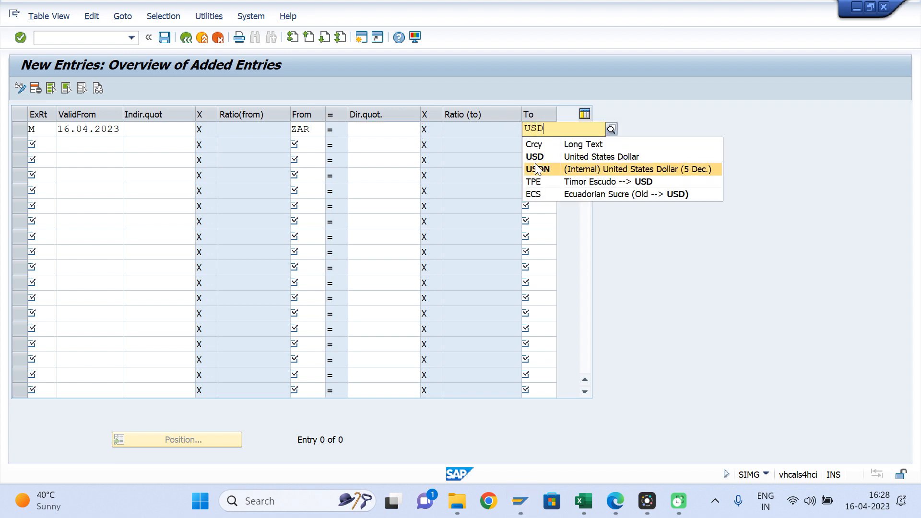
{"action": "left_click", "coordinate": [536, 158]}
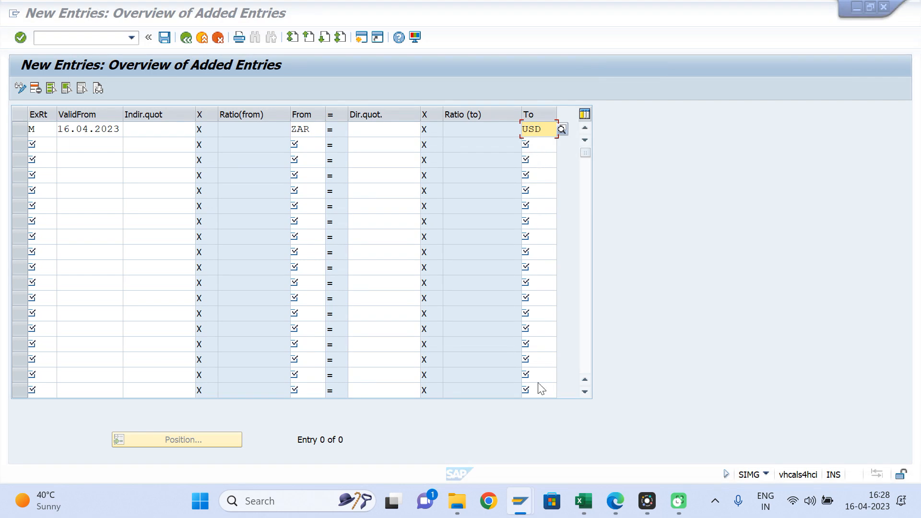
Step: Copy the 18.08 rand rate from the browser into the ZAR to USD entry's indirect quotation in SAP, and validate it
{"action": "left_click", "coordinate": [615, 501]}
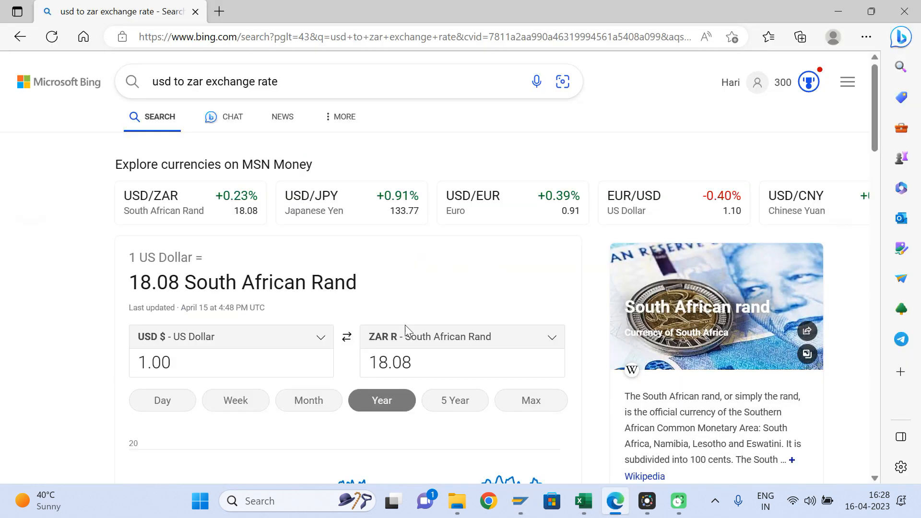
{"action": "left_click_drag", "start_coordinate": [429, 368], "coordinate": [363, 368]}
{"action": "key", "text": "ctrl+c"}
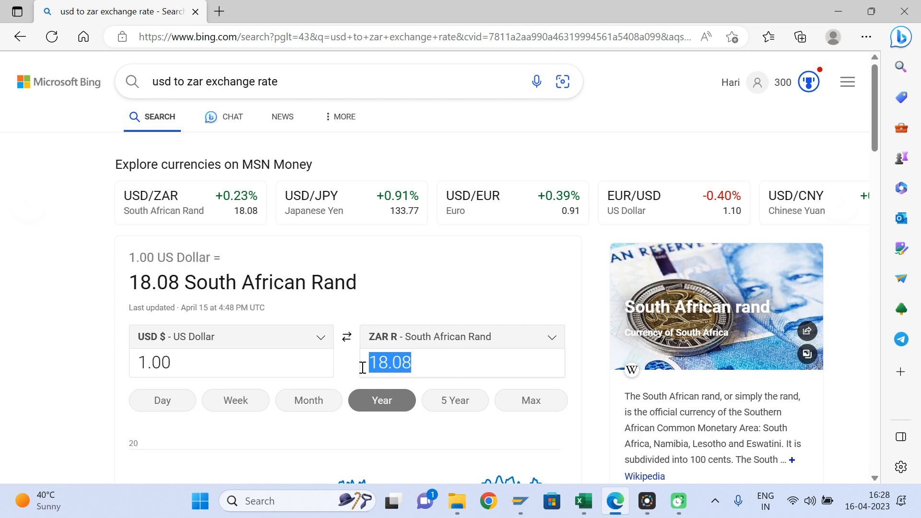
{"action": "key", "text": "alt+Tab"}
{"action": "left_click", "coordinate": [154, 131]}
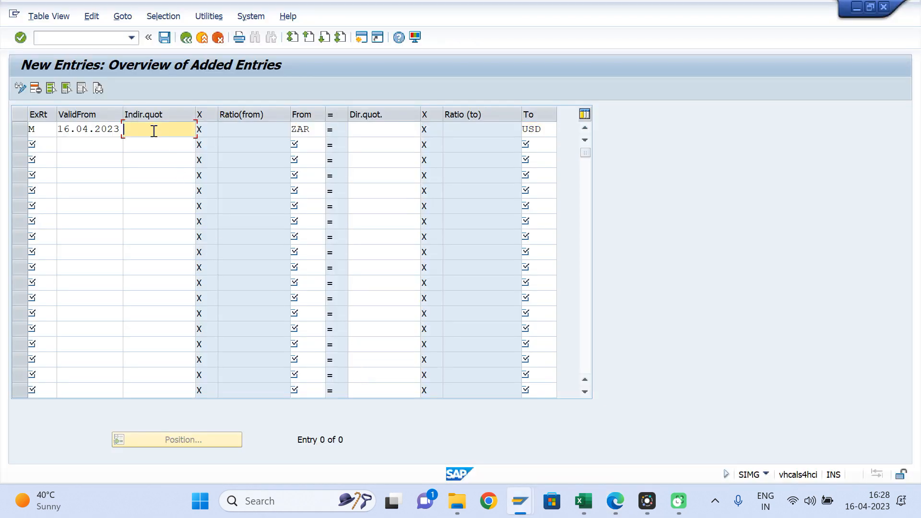
{"action": "key", "text": "ctrl+v"}
{"action": "key", "text": "Return"}
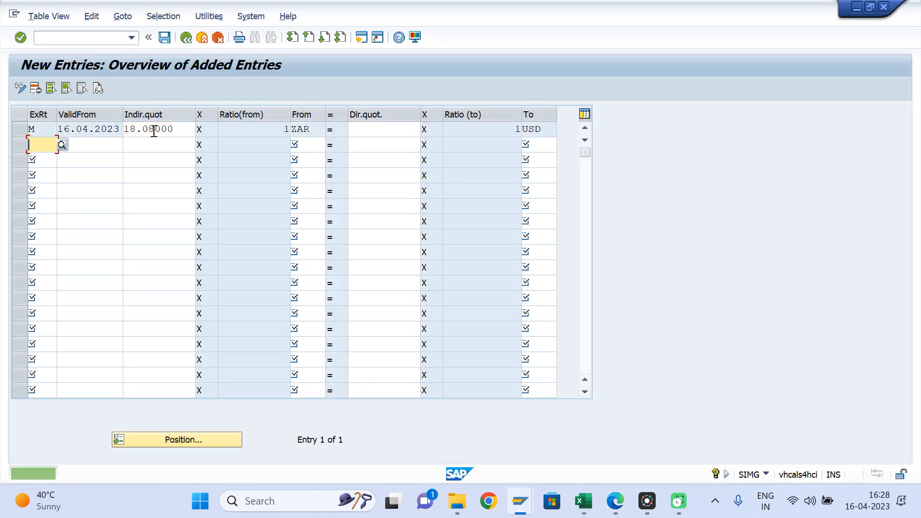
Step: Review the ZAR to USD entry's ratios, currencies and indirect quotation, and save the exchange rate
{"action": "double_click", "coordinate": [283, 130]}
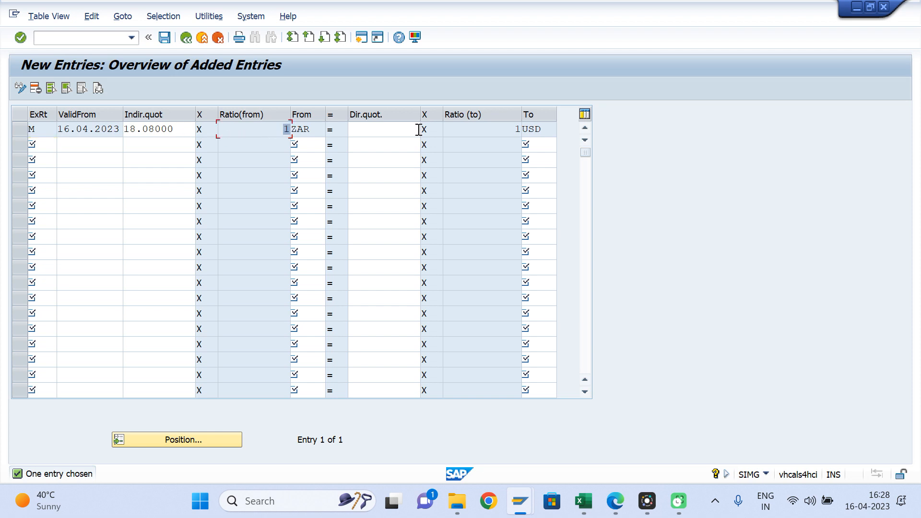
{"action": "double_click", "coordinate": [550, 128]}
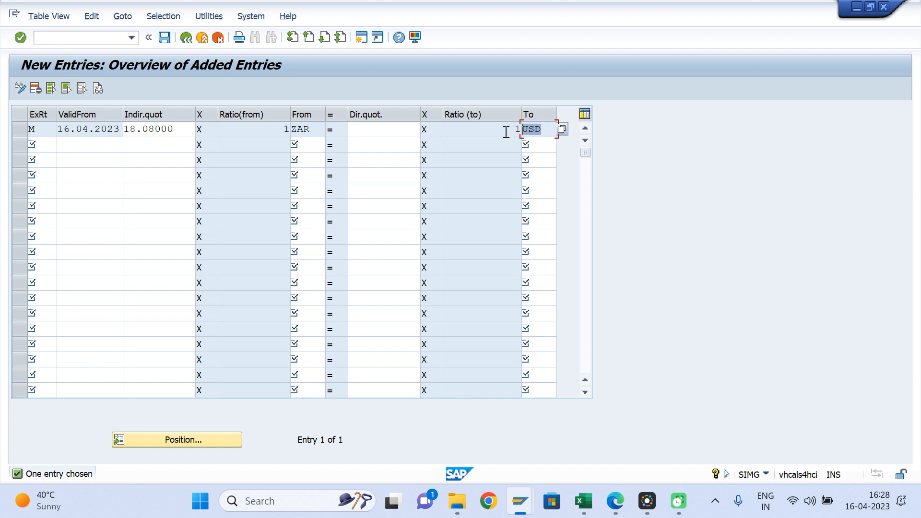
{"action": "left_click", "coordinate": [546, 126]}
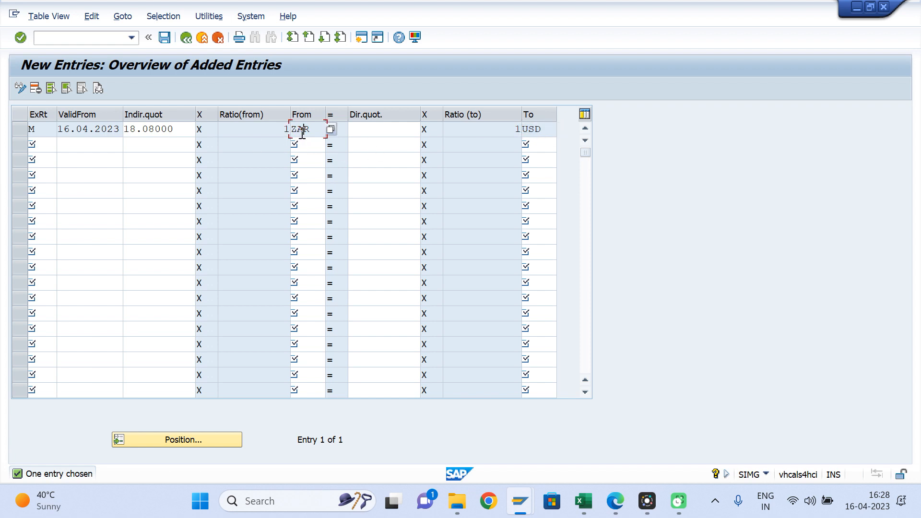
{"action": "double_click", "coordinate": [147, 133]}
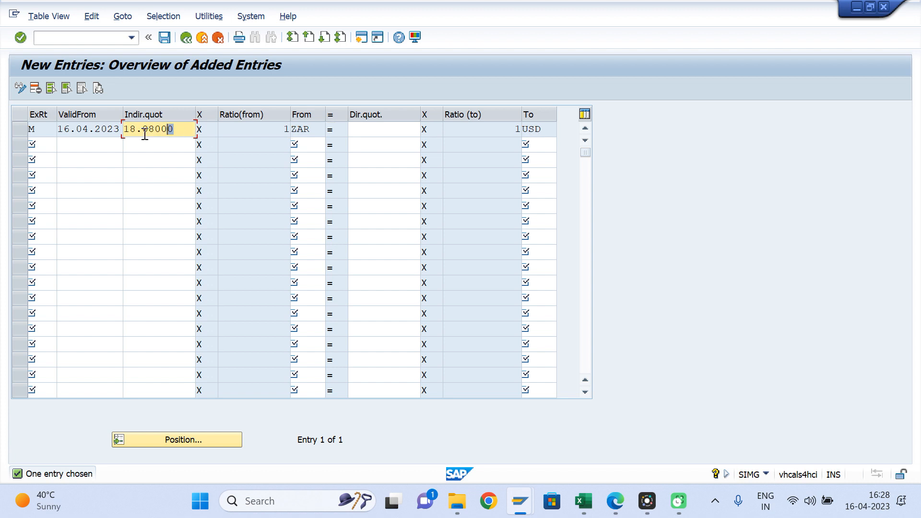
{"action": "double_click", "coordinate": [144, 130]}
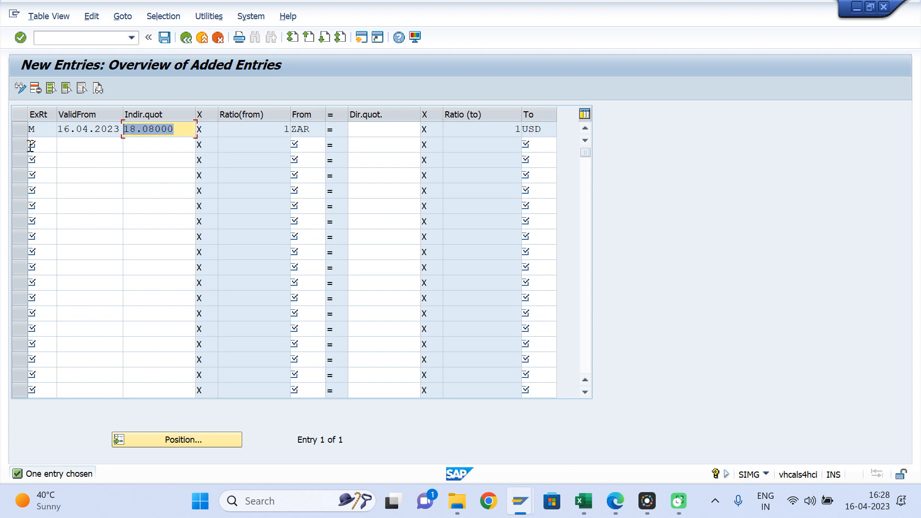
{"action": "left_click", "coordinate": [165, 39]}
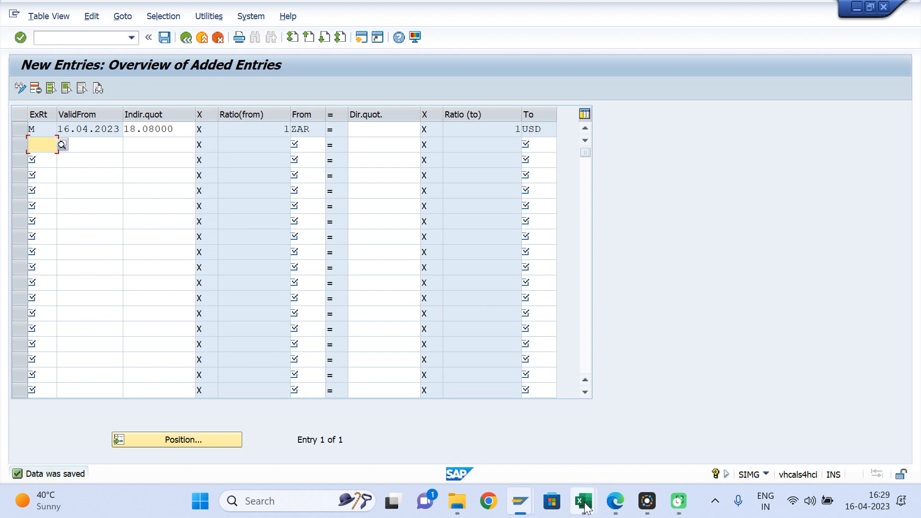
Step: Switch to Book1 in Excel and enter 1 in cell I11 below the Indirect Quotation example
{"action": "mouse_move", "coordinate": [584, 501]}
{"action": "left_click", "coordinate": [619, 422]}
{"action": "left_click", "coordinate": [423, 391]}
{"action": "key", "text": "Right"}
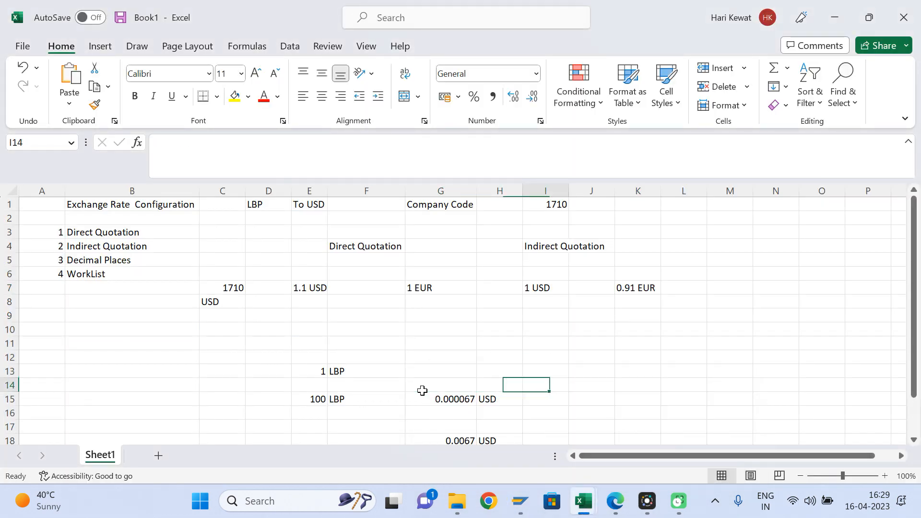
{"action": "key", "text": "Right"}
{"action": "key", "text": "Right"}
{"action": "key", "text": "Up"}
{"action": "key", "text": "Up"}
{"action": "key", "text": "Up"}
{"action": "key", "text": "Left"}
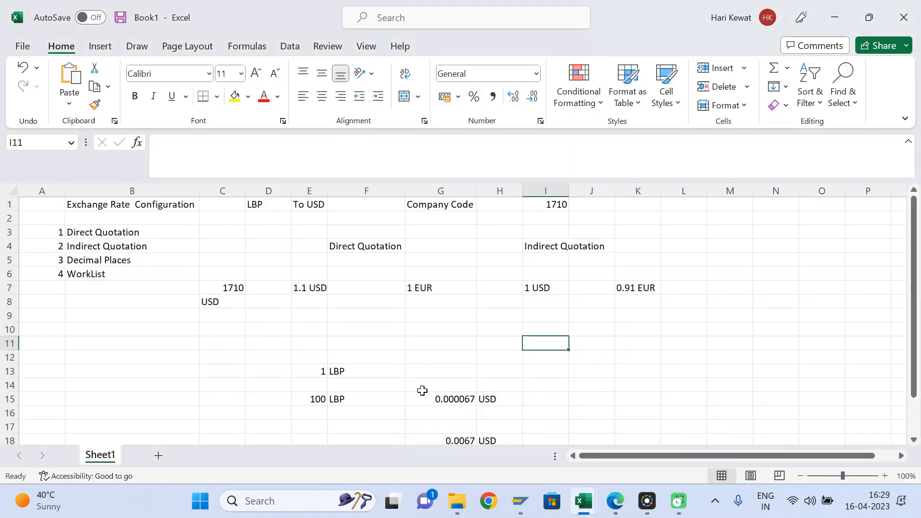
{"action": "key", "text": "Right"}
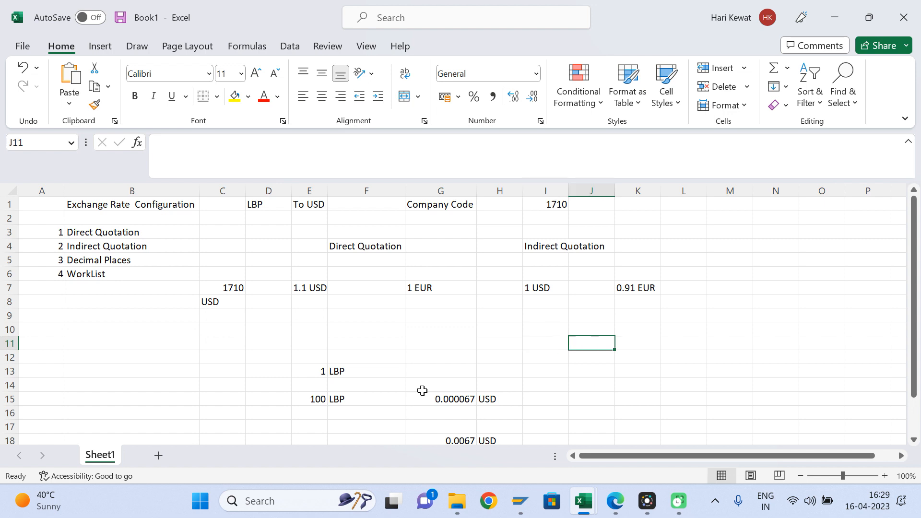
{"action": "key", "text": "Left"}
{"action": "type", "text": "1"}
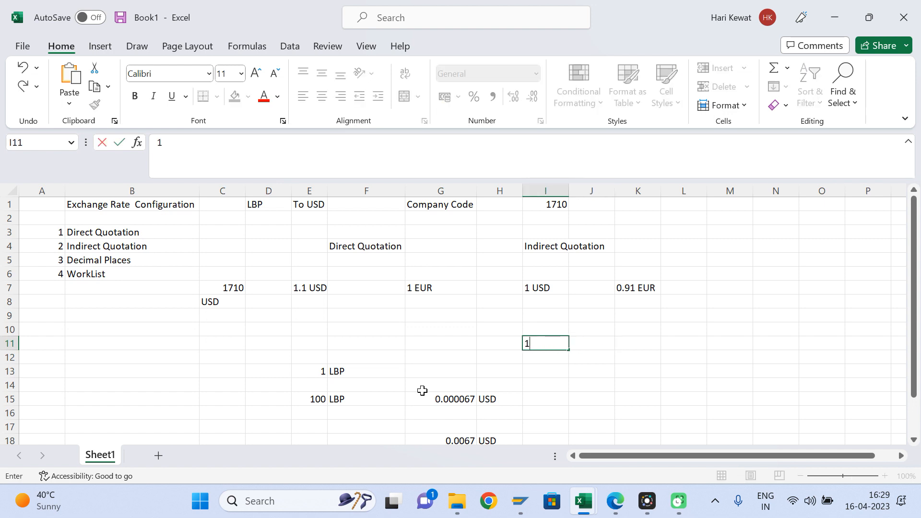
{"action": "key", "text": "Right"}
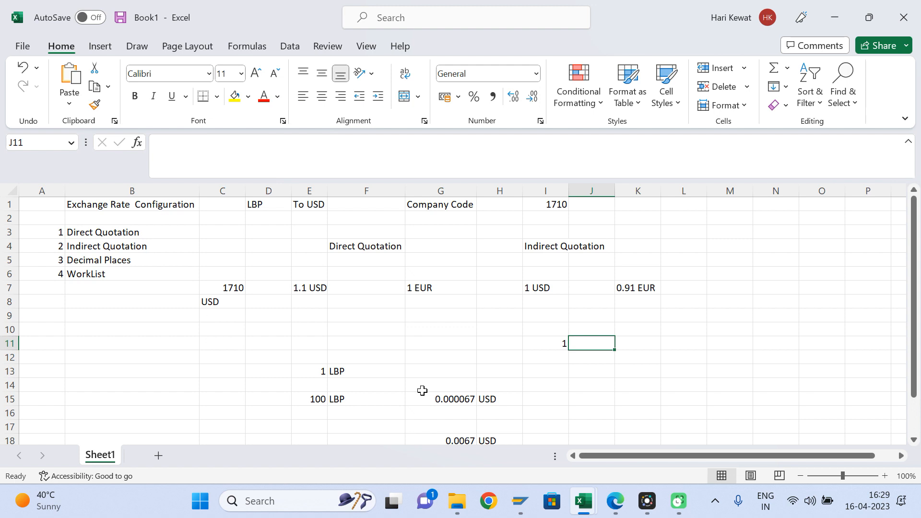
Step: Compare the saved SAP entry with the USD to ZAR rate in the browser, and return to Book1 in Excel
{"action": "type", "text": "za"}
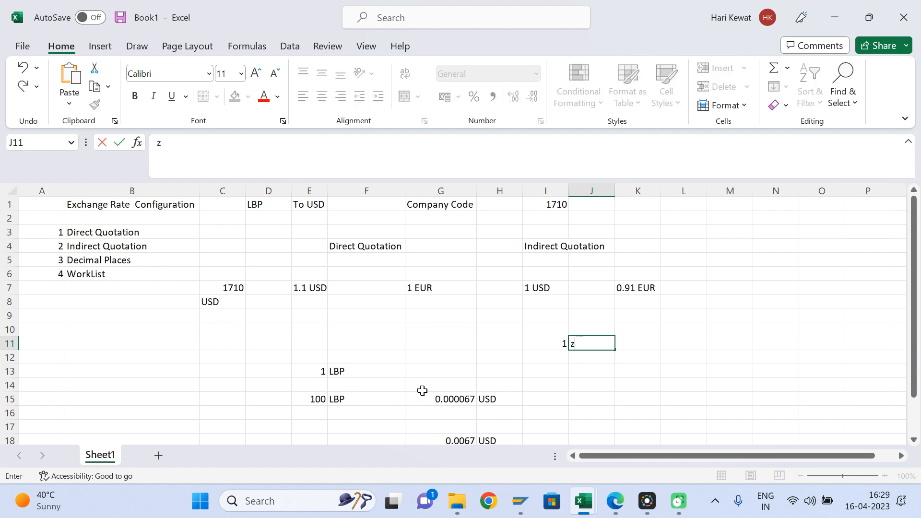
{"action": "key", "text": "alt+Tab"}
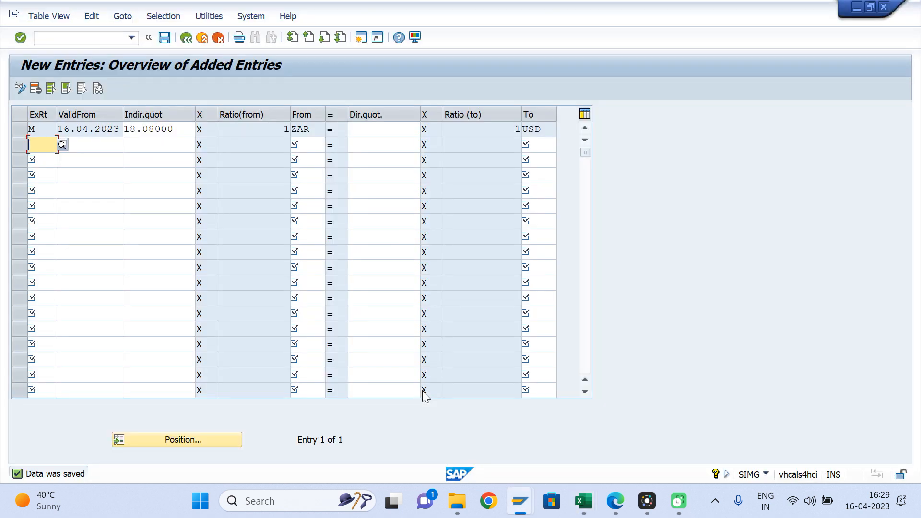
{"action": "left_click", "coordinate": [617, 502]}
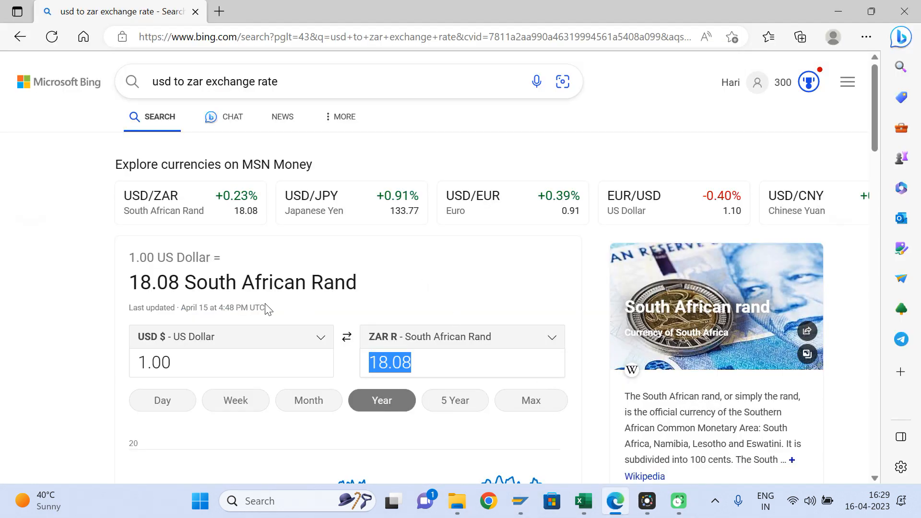
{"action": "key", "text": "alt+Tab"}
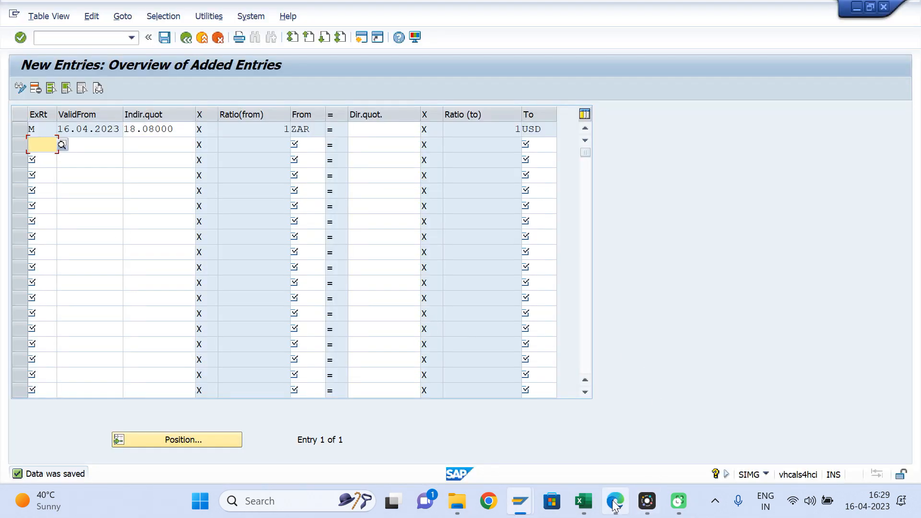
{"action": "mouse_move", "coordinate": [584, 502]}
{"action": "left_click", "coordinate": [644, 455]}
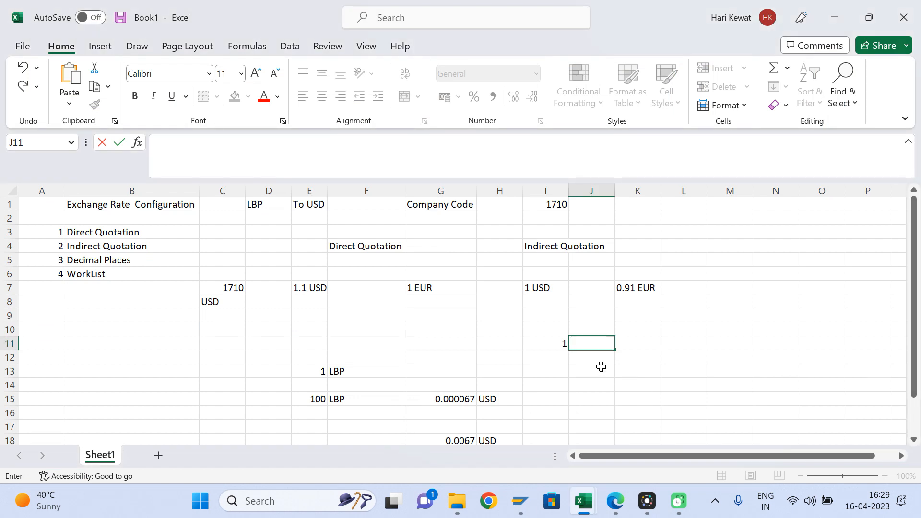
Step: Enter USD in cell K11, leaving J11 empty
{"action": "key", "text": "Right"}
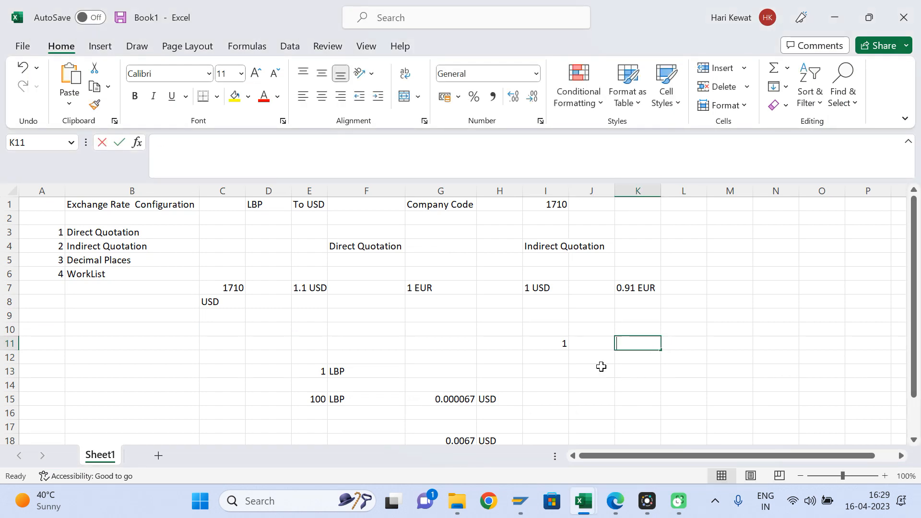
{"action": "type", "text": "u"}
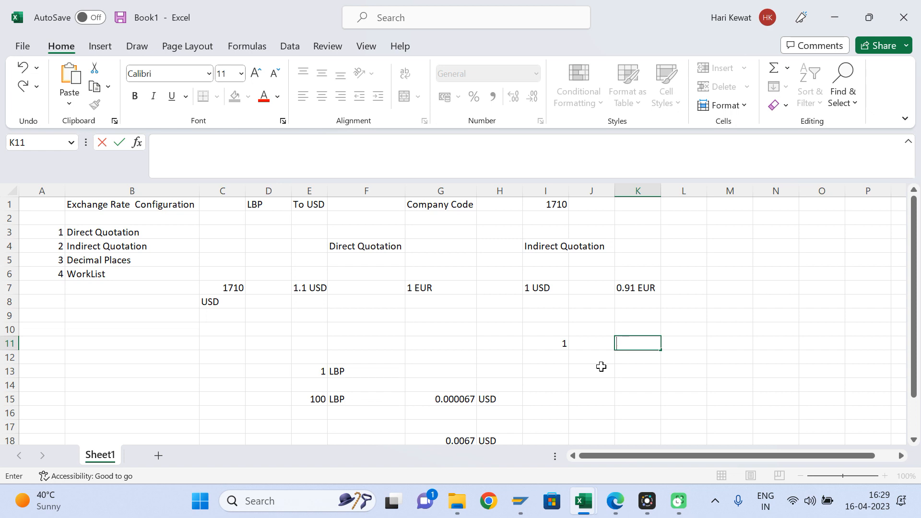
{"action": "type", "text": "U"}
{"action": "key", "text": "Right"}
{"action": "key", "text": "Right"}
{"action": "key", "text": "Down"}
{"action": "key", "text": "Down"}
{"action": "key", "text": "Down"}
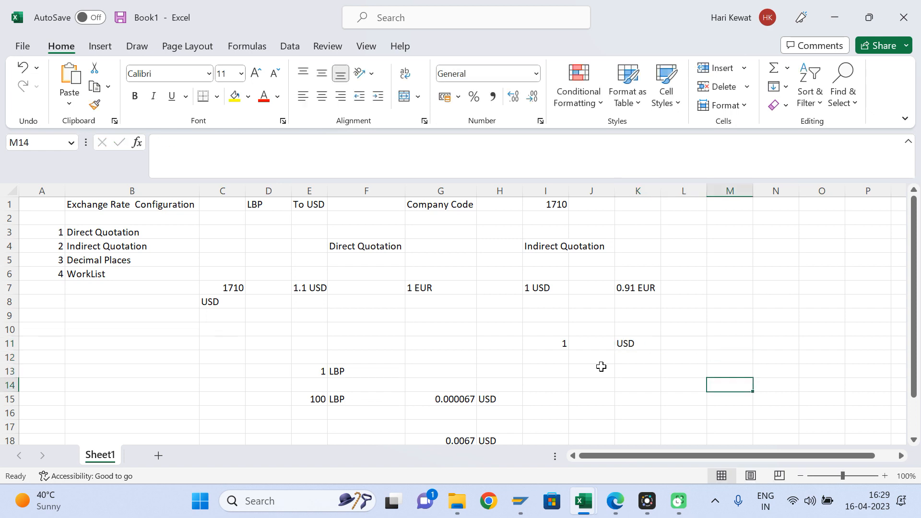
{"action": "key", "text": "Left"}
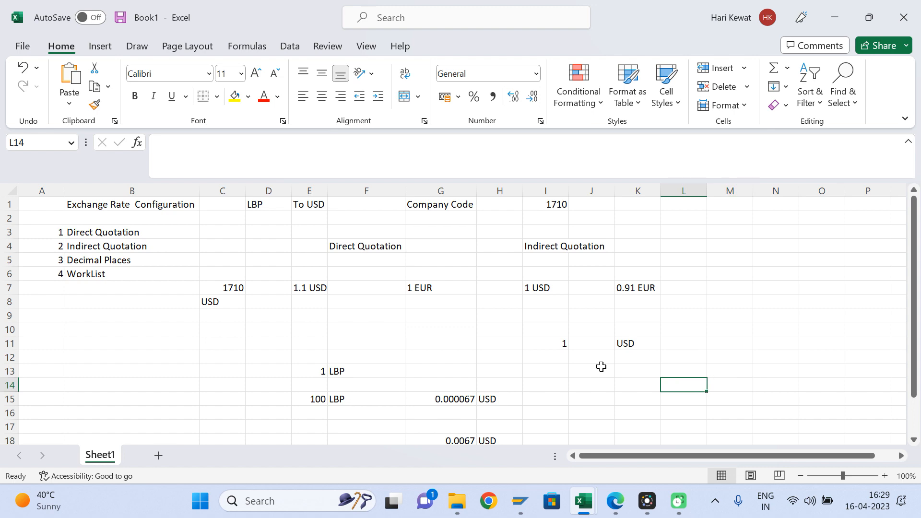
Step: Check the USD to ZAR rate in the browser, return to Excel, and enter 18.08 in cell I14 and ZAR in J14
{"action": "left_click", "coordinate": [617, 503]}
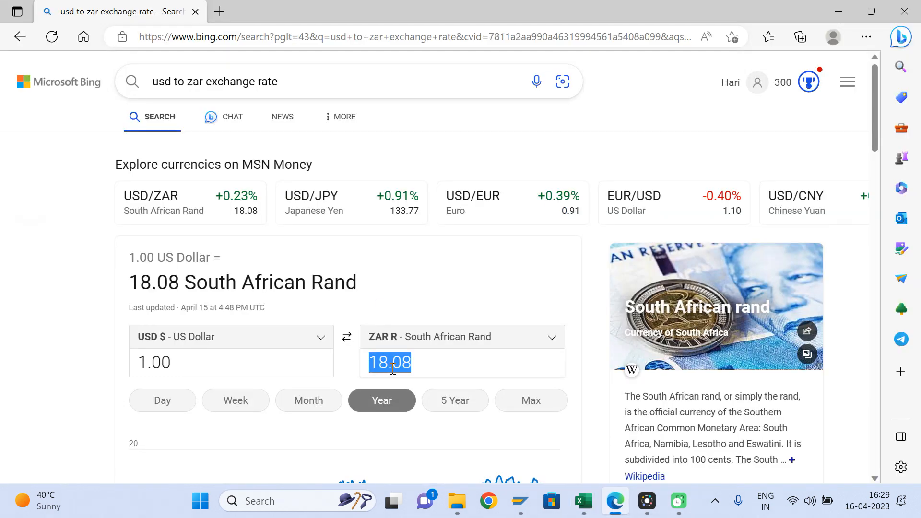
{"action": "key", "text": "alt+Tab"}
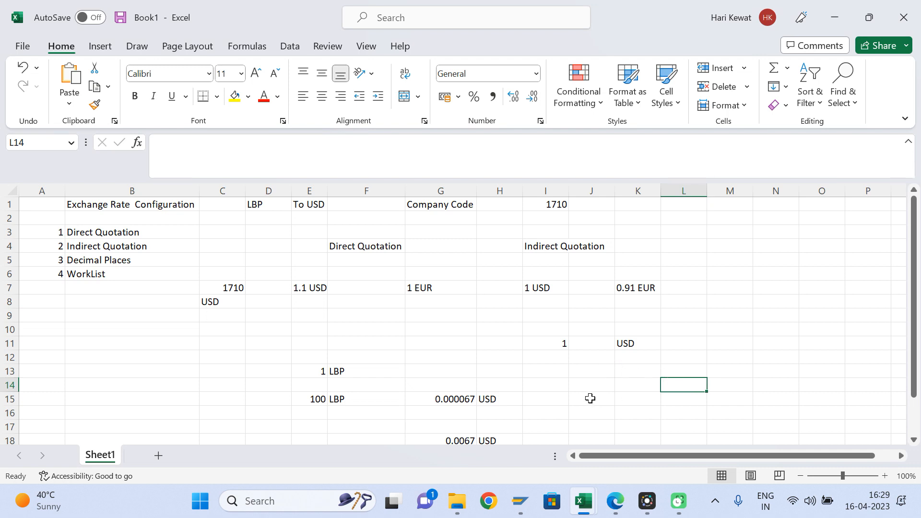
{"action": "left_click", "coordinate": [555, 387]}
{"action": "type", "text": "18.08"}
{"action": "key", "text": "Tab"}
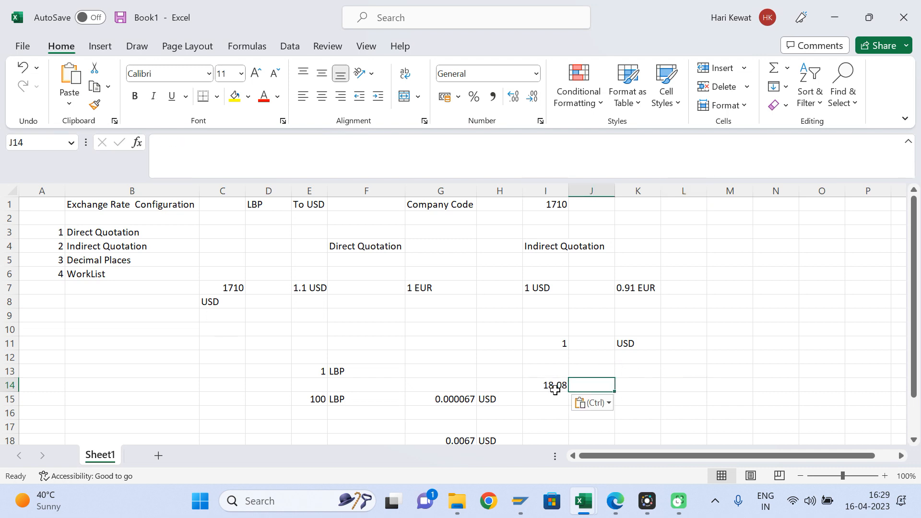
{"action": "type", "text": "ZAR"}
{"action": "key", "text": "Tab"}
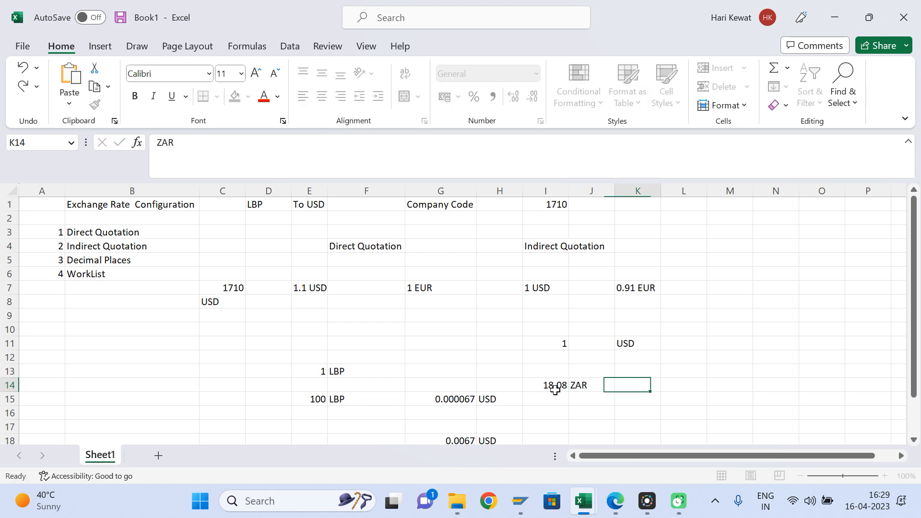
Step: Enter 1 in cell L14 and USD in M14, leaving K14 empty, and select cell I14
{"action": "key", "text": "Tab"}
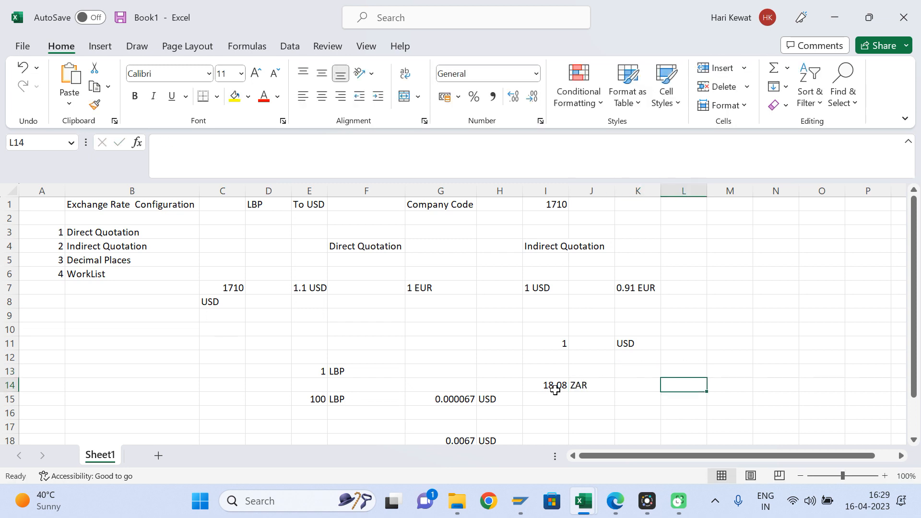
{"action": "type", "text": "1"}
{"action": "key", "text": "Tab"}
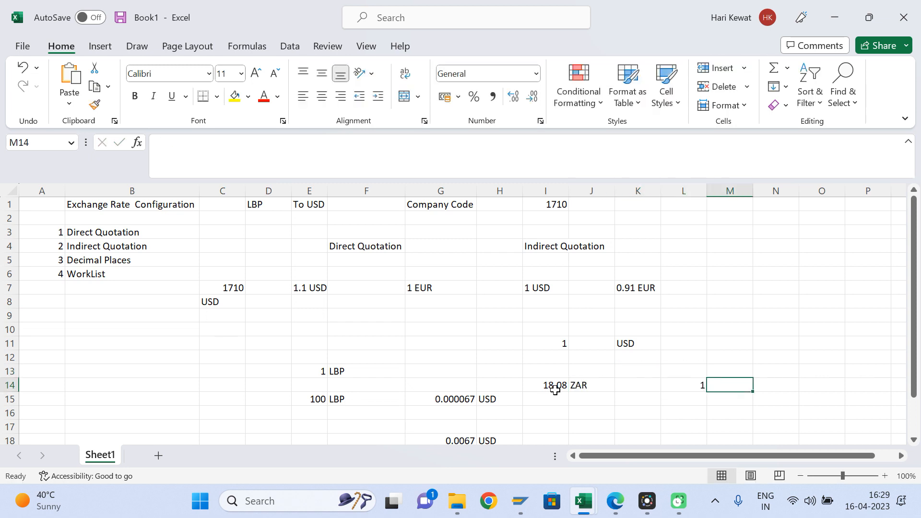
{"action": "type", "text": "USD"}
{"action": "key", "text": "Return"}
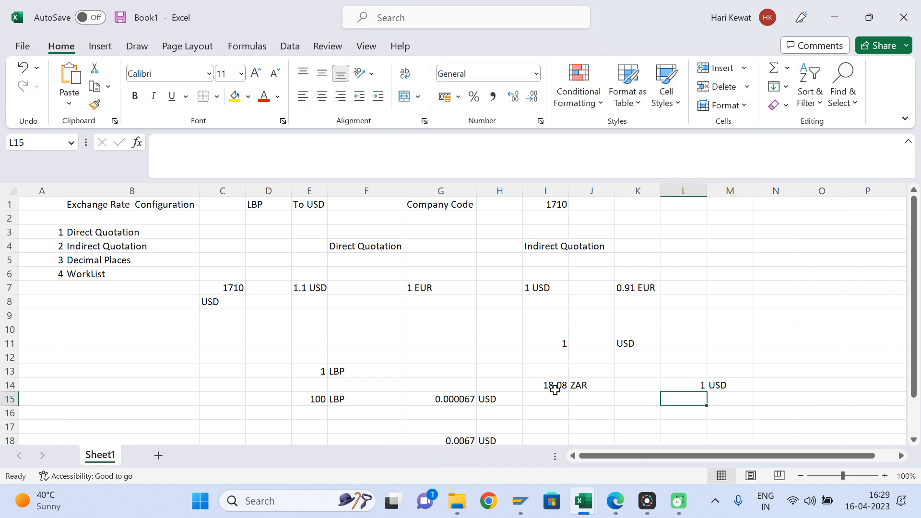
{"action": "left_click", "coordinate": [547, 387]}
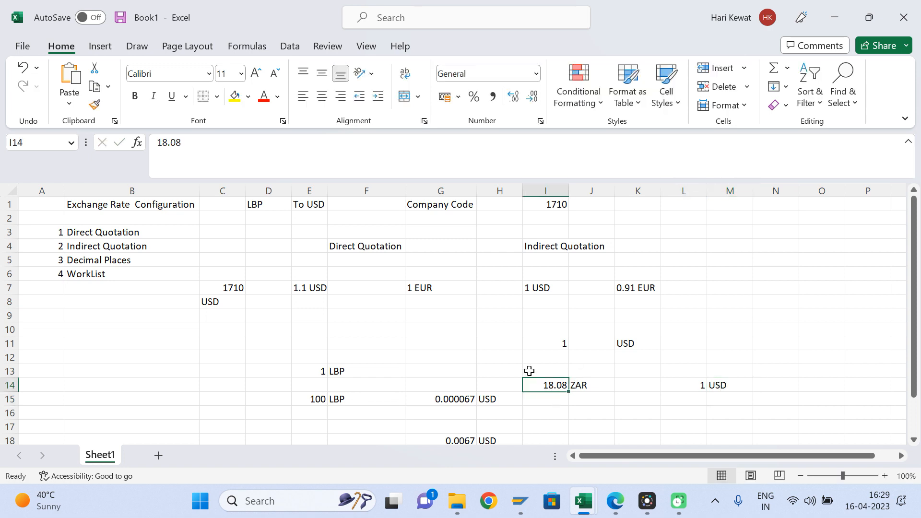
Step: Switch to SAP, discard the unposted LBP document, and start a new G/L account document with transaction FB50
{"action": "mouse_move", "coordinate": [519, 501]}
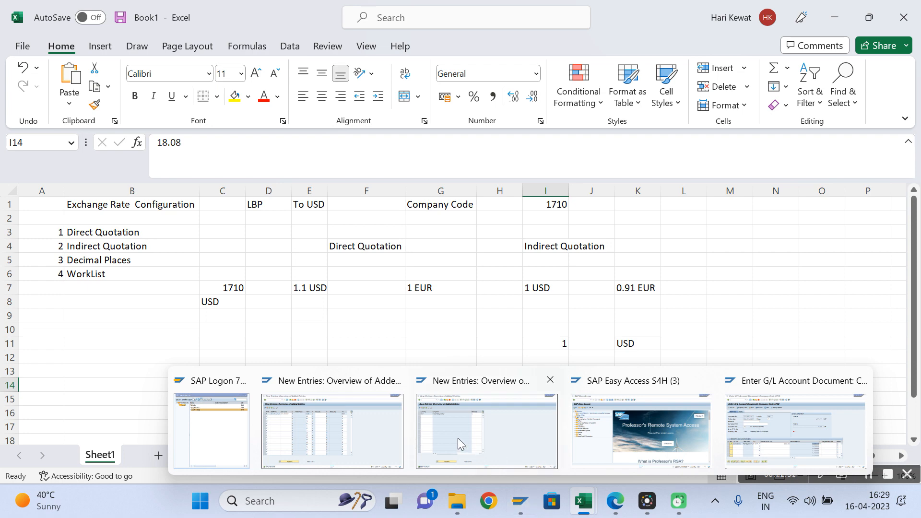
{"action": "left_click", "coordinate": [754, 431]}
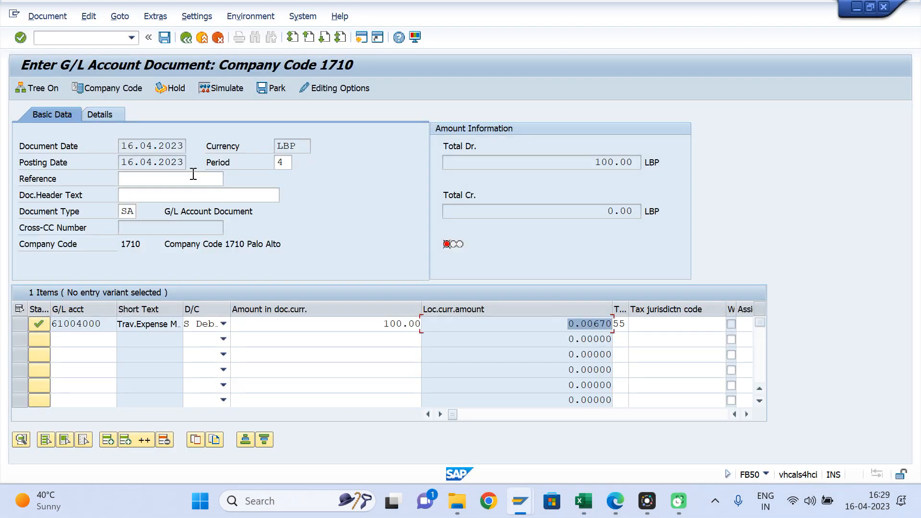
{"action": "left_click", "coordinate": [202, 37]}
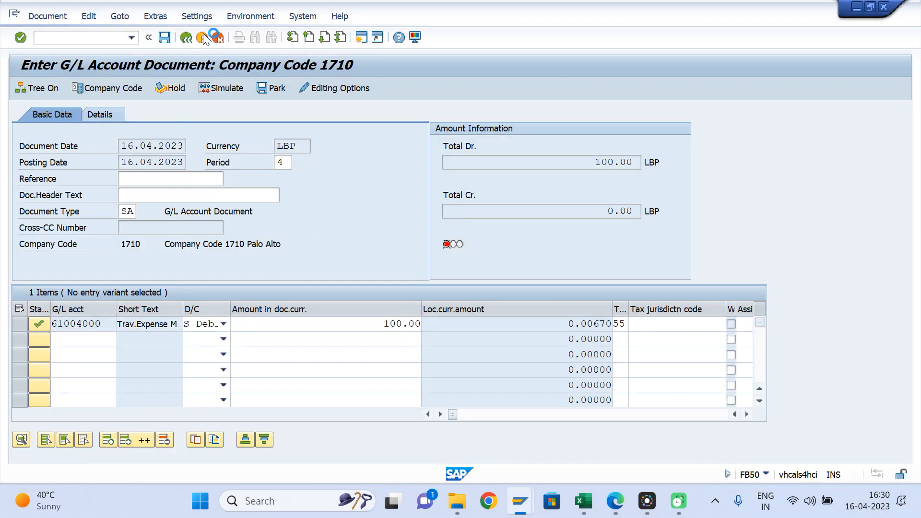
{"action": "left_click", "coordinate": [244, 291]}
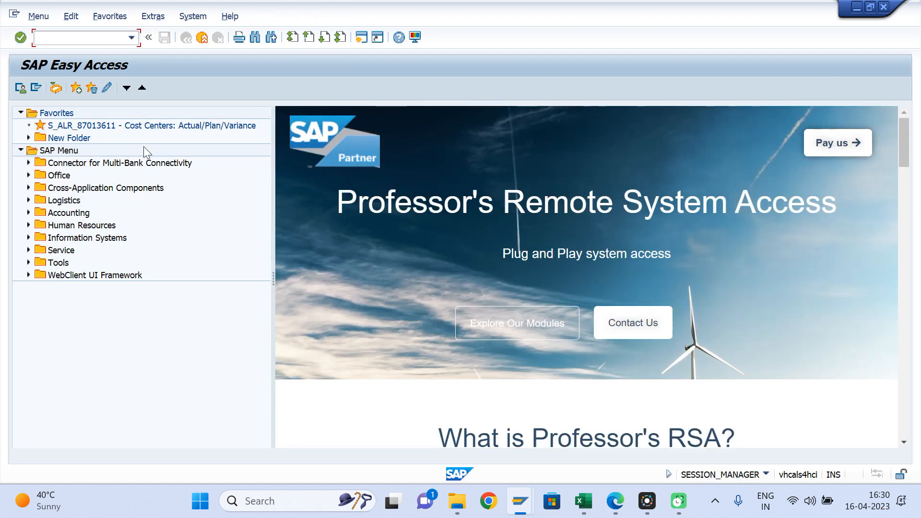
{"action": "type", "text": "FB50"}
{"action": "key", "text": "Return"}
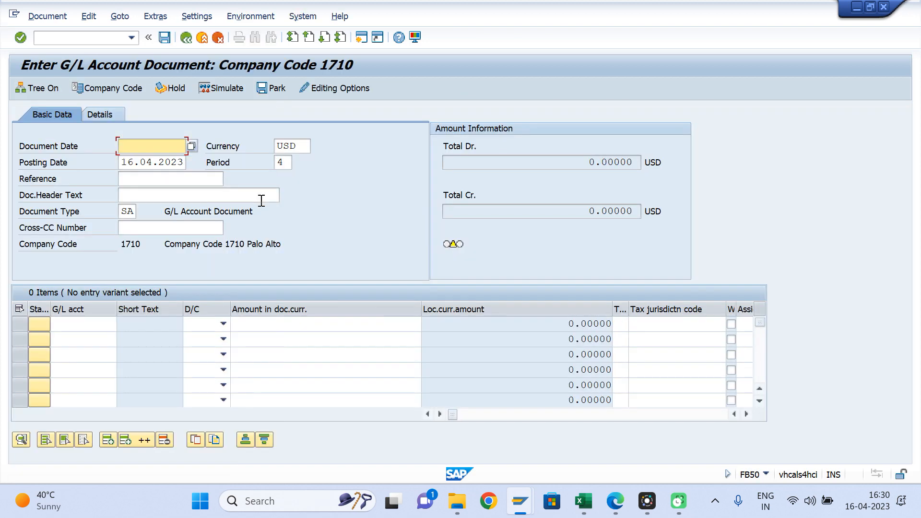
Step: Set the document's currency to ZAR and its document date to 16.04.2023
{"action": "double_click", "coordinate": [298, 149]}
{"action": "type", "text": "ZAR"}
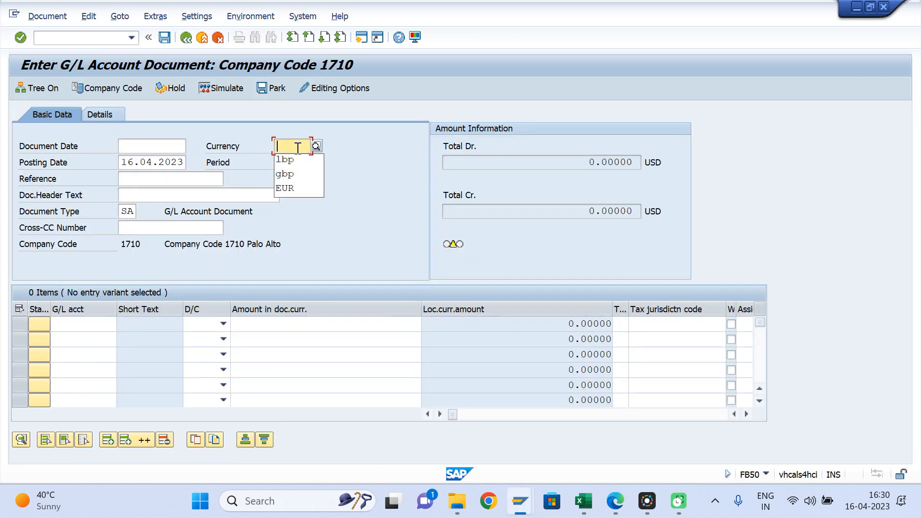
{"action": "key", "text": "Return"}
{"action": "left_click", "coordinate": [163, 146]}
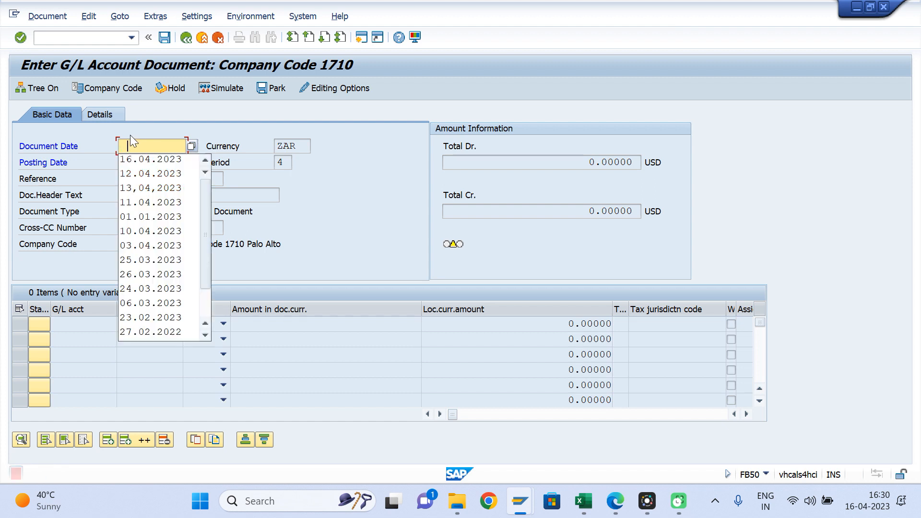
{"action": "key", "text": "Down"}
{"action": "key", "text": "Return"}
{"action": "key", "text": "Return"}
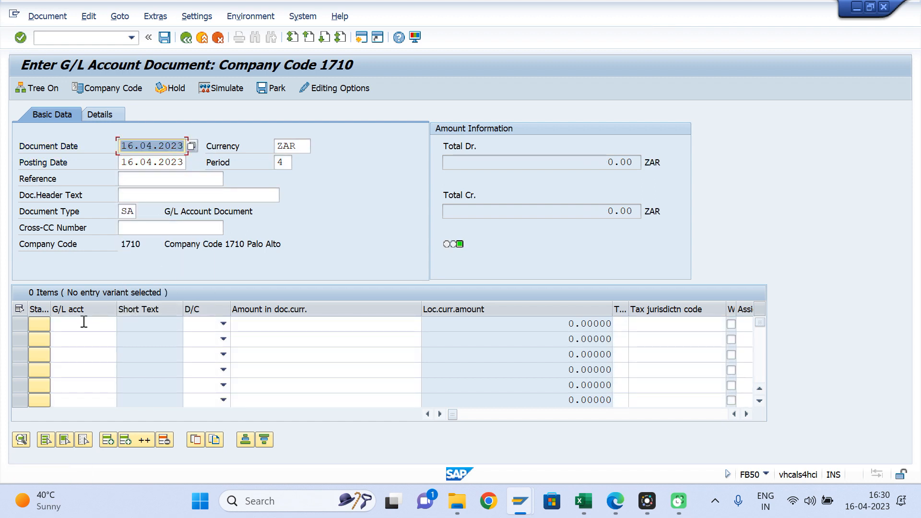
Step: Enter G/L account 61004000 in the first line item and mark it as a debit (S)
{"action": "left_click", "coordinate": [81, 324]}
{"action": "key", "text": "Return"}
{"action": "key", "text": "Tab"}
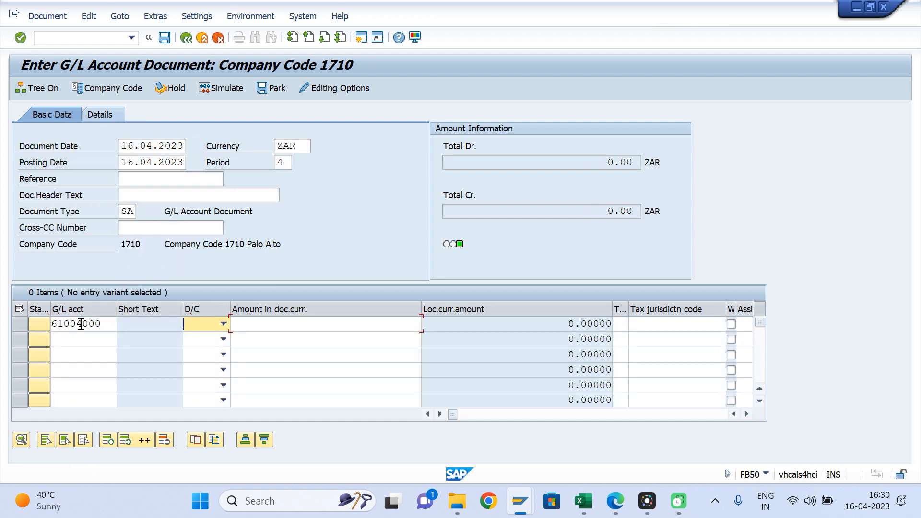
{"action": "type", "text": "s"}
Step: Assign cost center 17100100 to the debit line
{"action": "key", "text": "Tab"}
{"action": "key", "text": "Tab"}
{"action": "key", "text": "Tab"}
{"action": "key", "text": "Tab"}
{"action": "key", "text": "Tab"}
{"action": "key", "text": "Tab"}
{"action": "key", "text": "Tab"}
{"action": "key", "text": "Tab"}
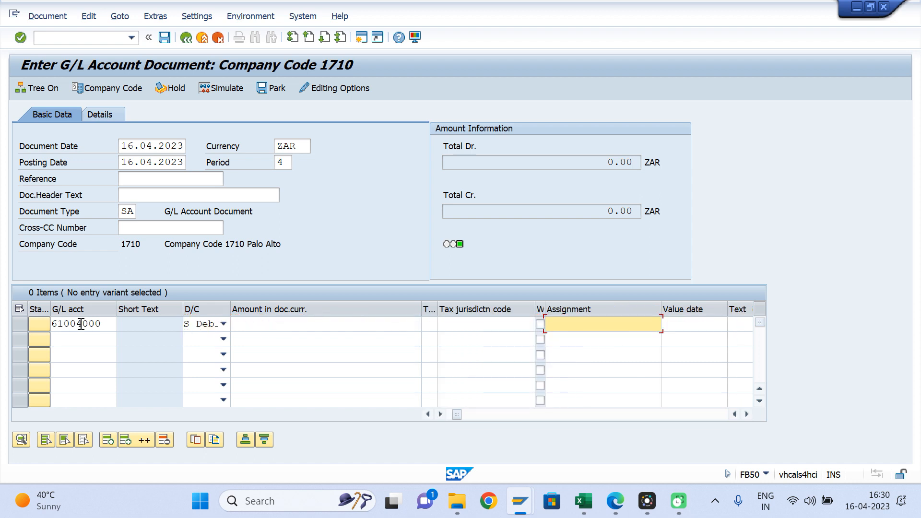
{"action": "key", "text": "Tab"}
{"action": "key", "text": "Tab"}
{"action": "key", "text": "Tab"}
{"action": "key", "text": "Tab"}
{"action": "key", "text": "Down"}
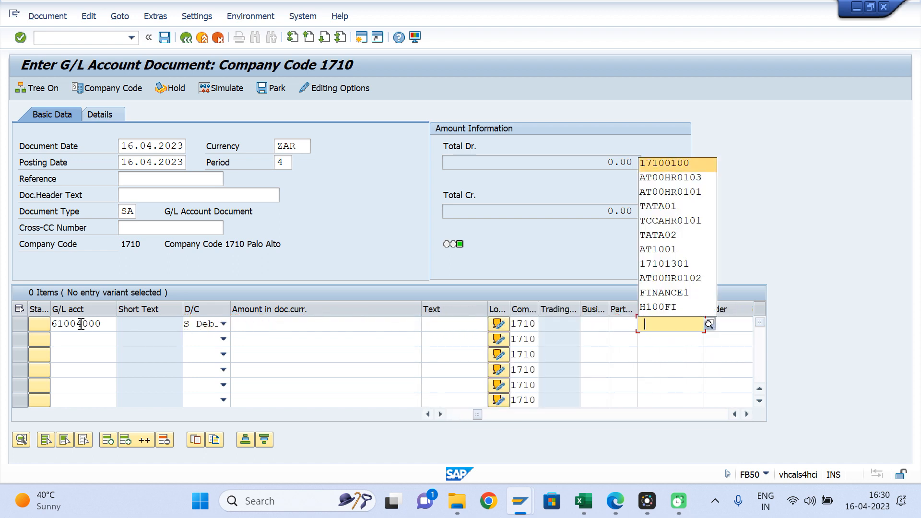
{"action": "key", "text": "Return"}
{"action": "key", "text": "shift+Tab"}
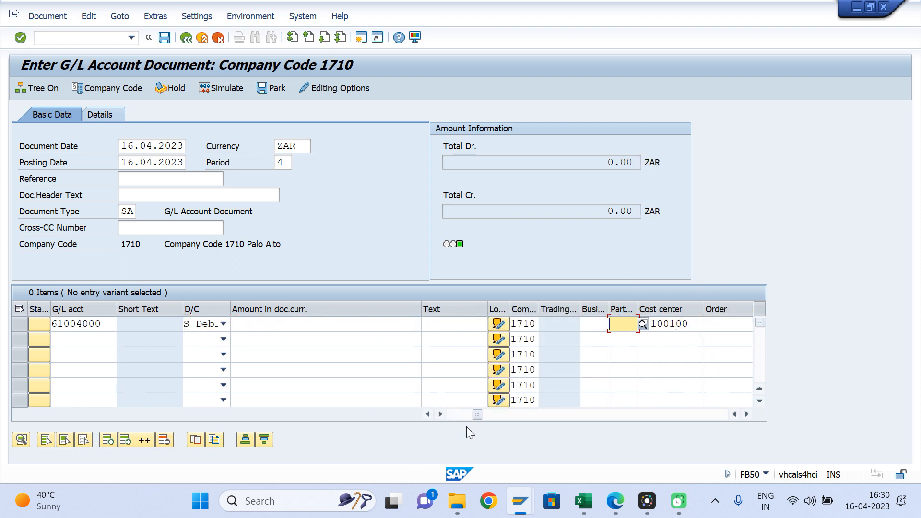
Step: Set the debit line's tax code to 55 and its document currency amount to 18.08, copied from cell I14 in Excel
{"action": "left_click_drag", "start_coordinate": [476, 418], "coordinate": [413, 420]}
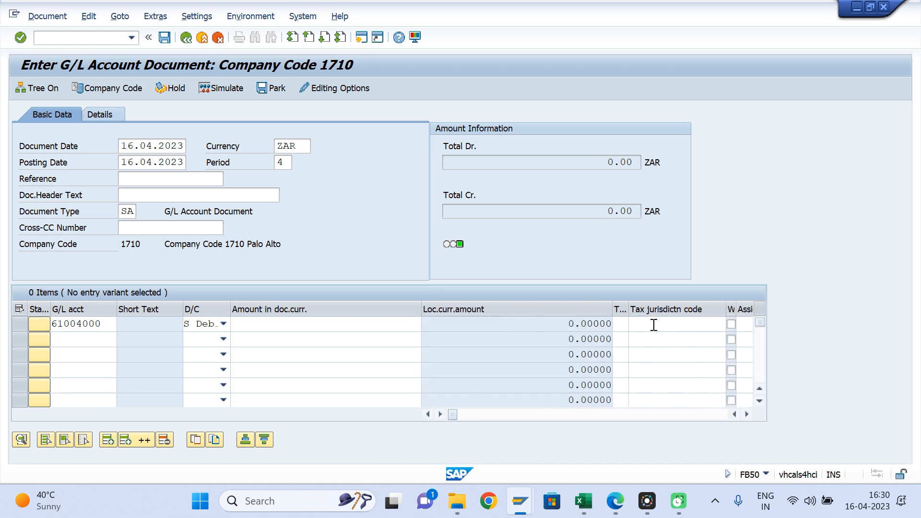
{"action": "left_click", "coordinate": [621, 326]}
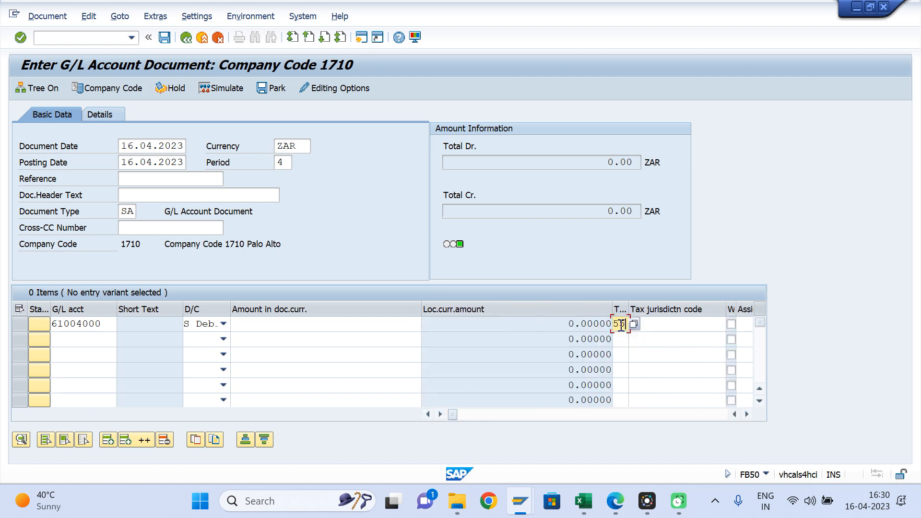
{"action": "key", "text": "alt+Tab"}
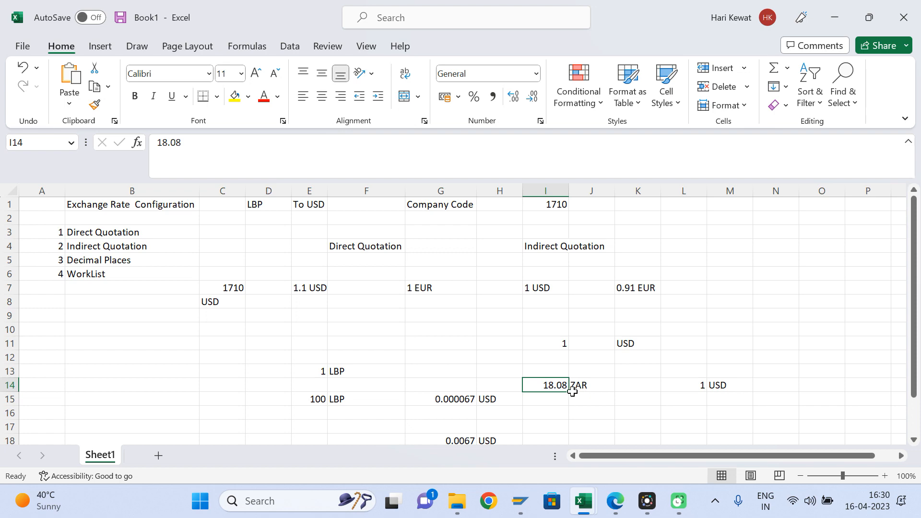
{"action": "key", "text": "ctrl+c"}
{"action": "key", "text": "alt+Tab"}
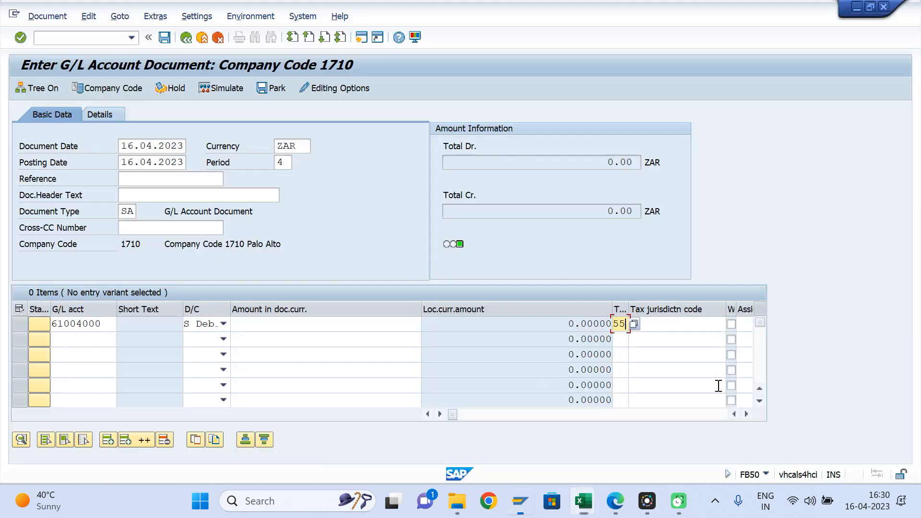
{"action": "left_click", "coordinate": [335, 326]}
{"action": "key", "text": "ctrl+v"}
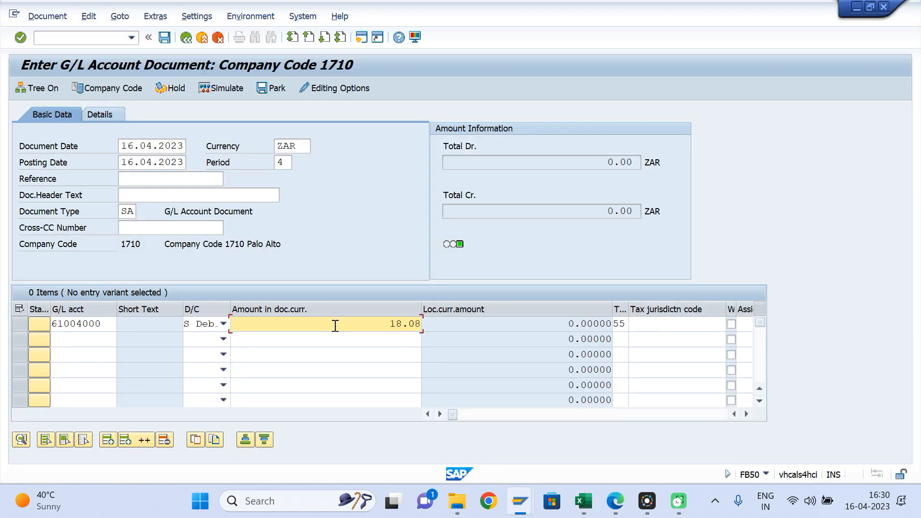
{"action": "key", "text": "Return"}
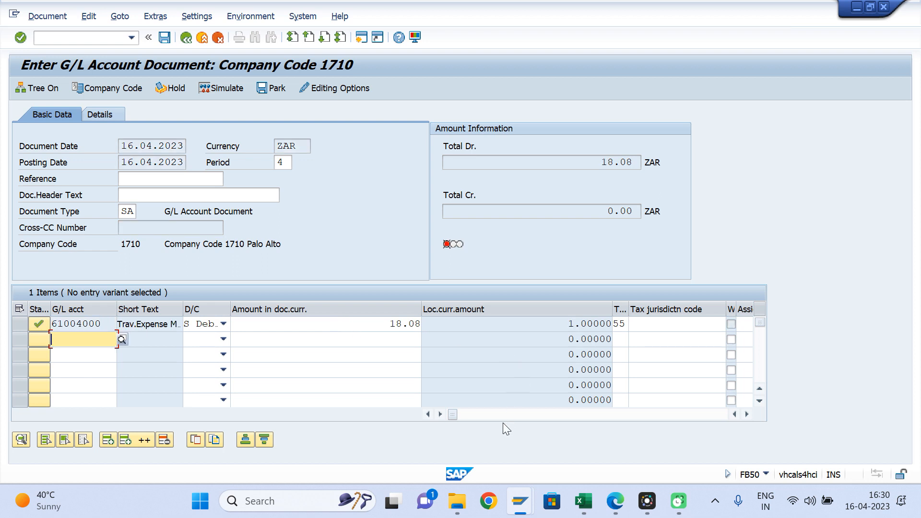
Step: Check the debit line's local currency amount against the configured ZAR to USD rate
{"action": "left_click_drag", "start_coordinate": [570, 322], "coordinate": [622, 328]}
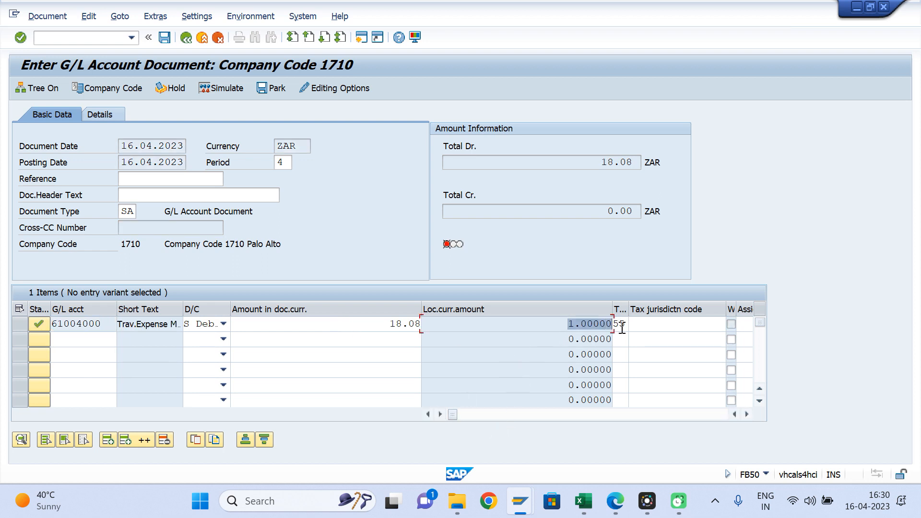
{"action": "left_click", "coordinate": [578, 322]}
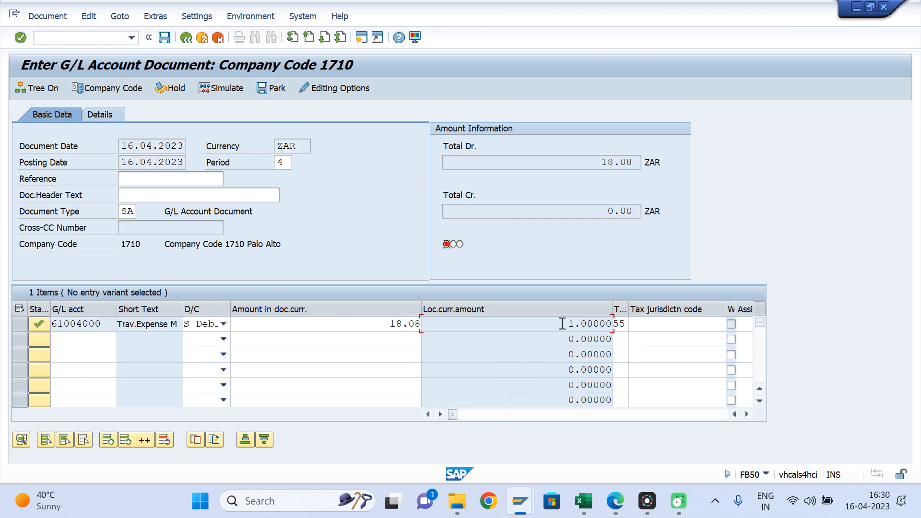
{"action": "left_click_drag", "start_coordinate": [565, 323], "coordinate": [606, 330]}
{"action": "left_click_drag", "start_coordinate": [567, 325], "coordinate": [616, 322]}
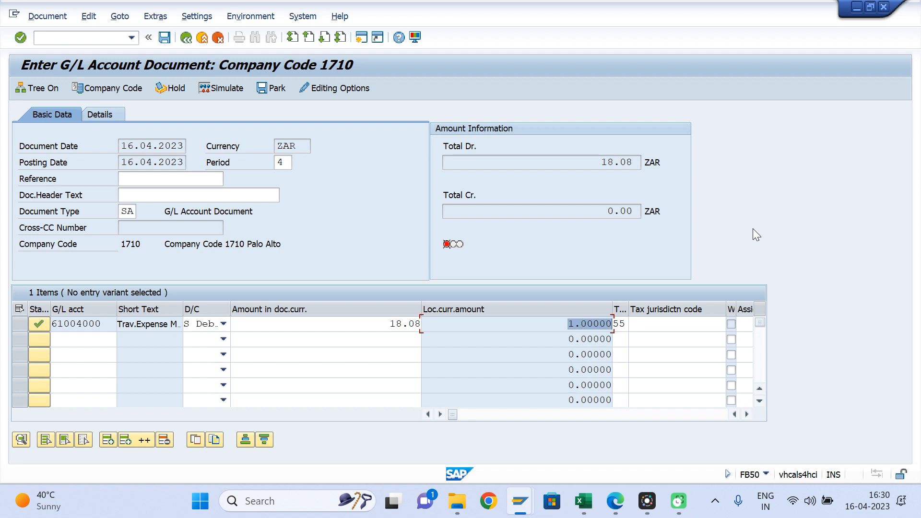
Step: Enter a second line item with G/L account 61004000 as a credit (H) for 18.08
{"action": "left_click", "coordinate": [68, 341]}
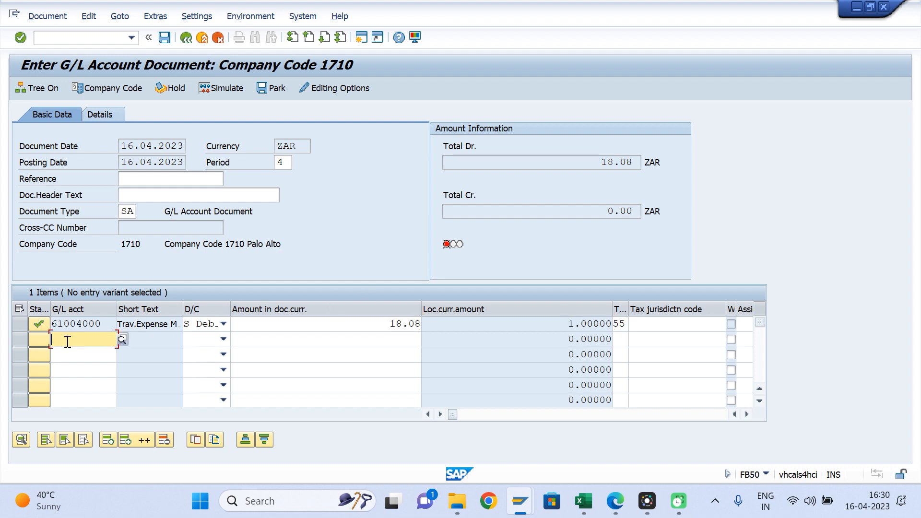
{"action": "key", "text": "Down"}
{"action": "key", "text": "Tab"}
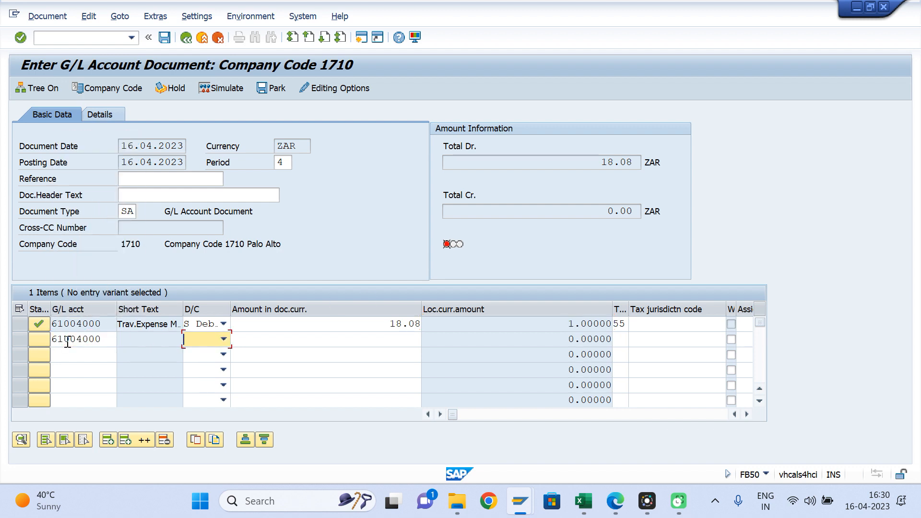
{"action": "key", "text": "h"}
{"action": "key", "text": "Tab"}
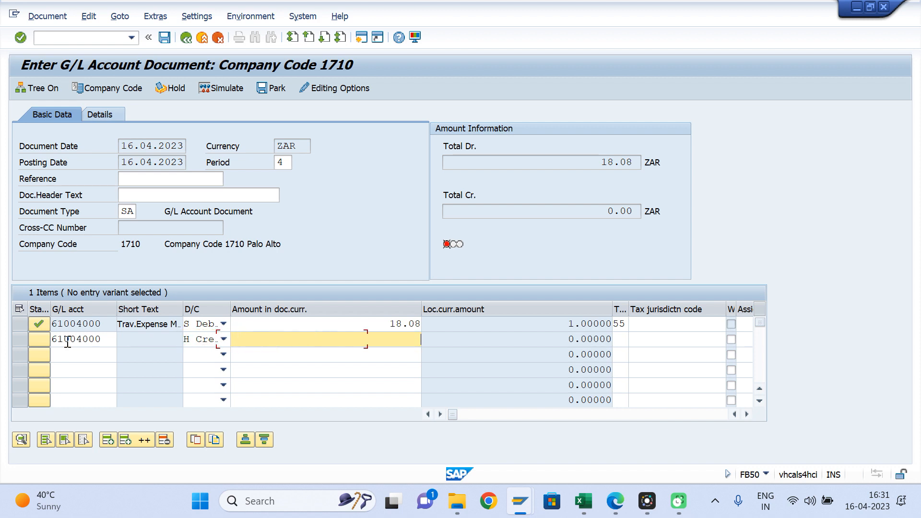
{"action": "key", "text": "Down"}
{"action": "key", "text": "Tab"}
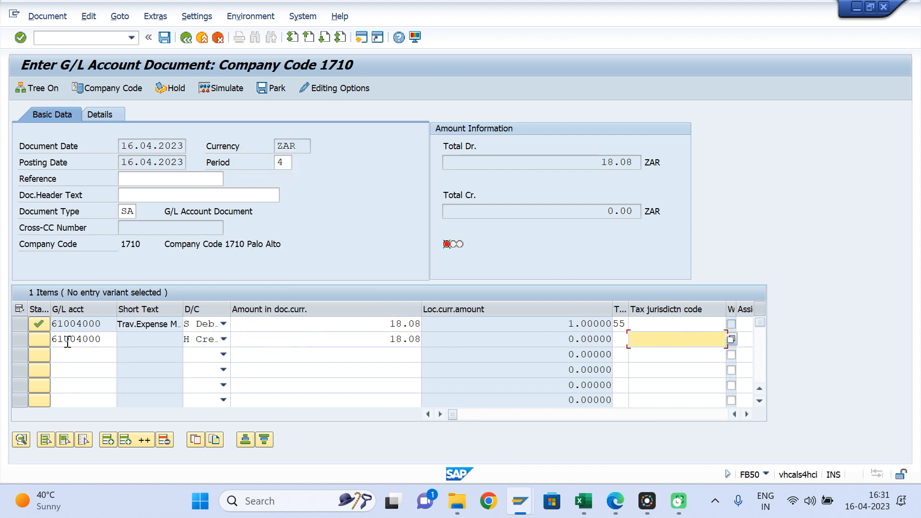
Step: Set the credit line's tax code to 55 and its cost center to 17100100
{"action": "key", "text": "Down"}
{"action": "key", "text": "Tab"}
{"action": "key", "text": "Tab"}
{"action": "key", "text": "Tab"}
{"action": "key", "text": "Tab"}
{"action": "key", "text": "Tab"}
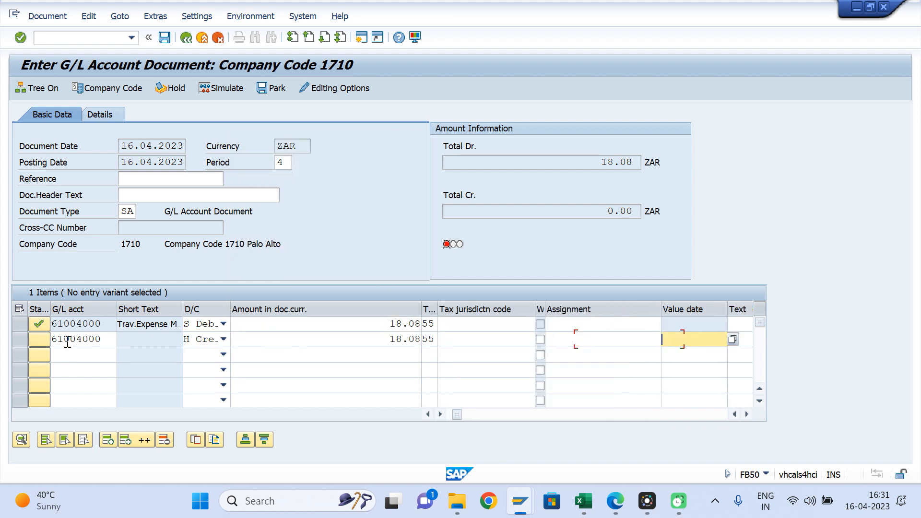
{"action": "key", "text": "Tab"}
{"action": "key", "text": "Tab"}
{"action": "key", "text": "Tab"}
{"action": "key", "text": "Tab"}
{"action": "key", "text": "Tab"}
{"action": "key", "text": "Down"}
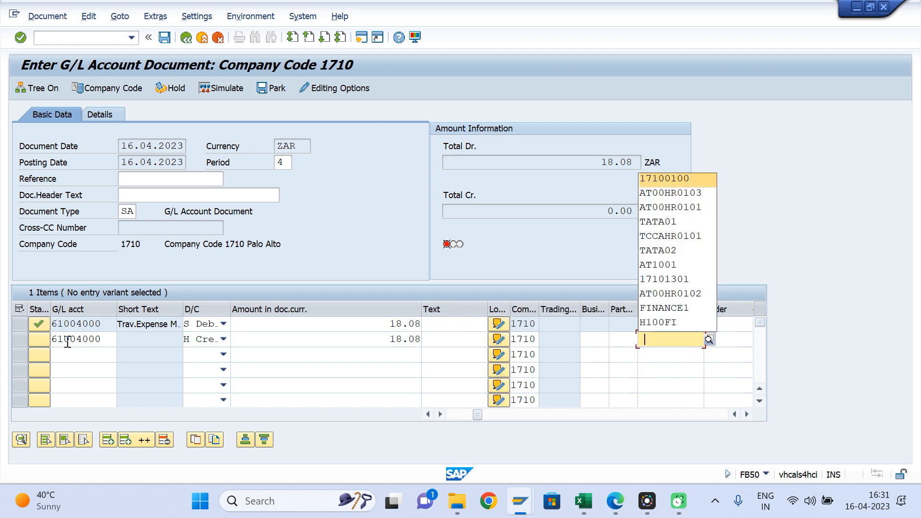
{"action": "key", "text": "Return"}
{"action": "key", "text": "Return"}
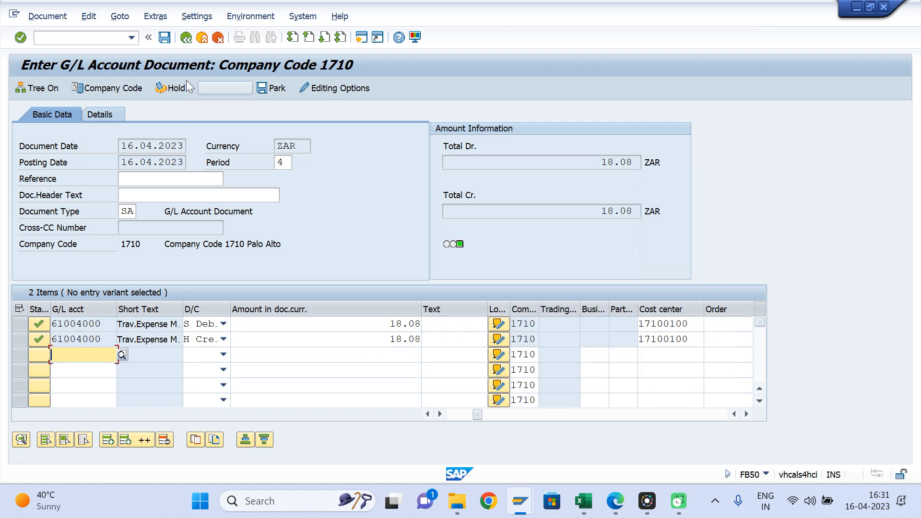
Step: Try to post the document and check the local currency amounts and tax codes of both lines
{"action": "left_click", "coordinate": [166, 39]}
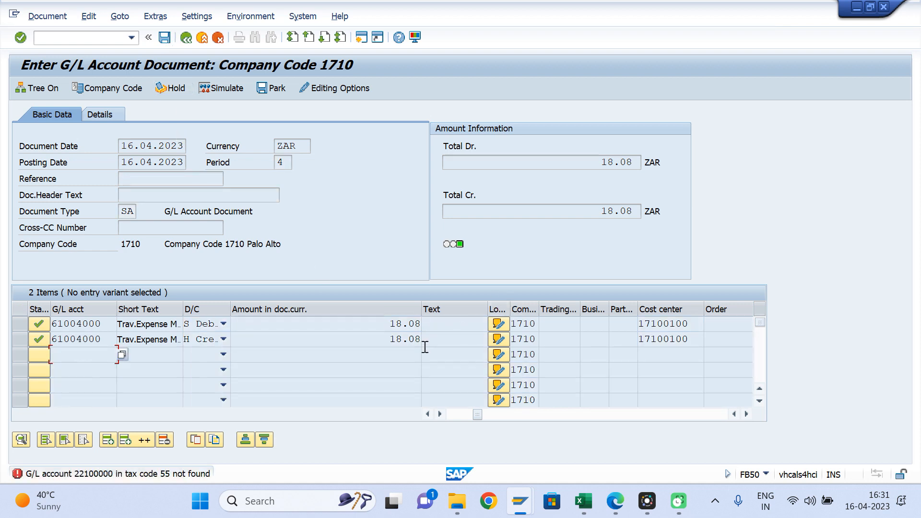
{"action": "key", "text": "Return"}
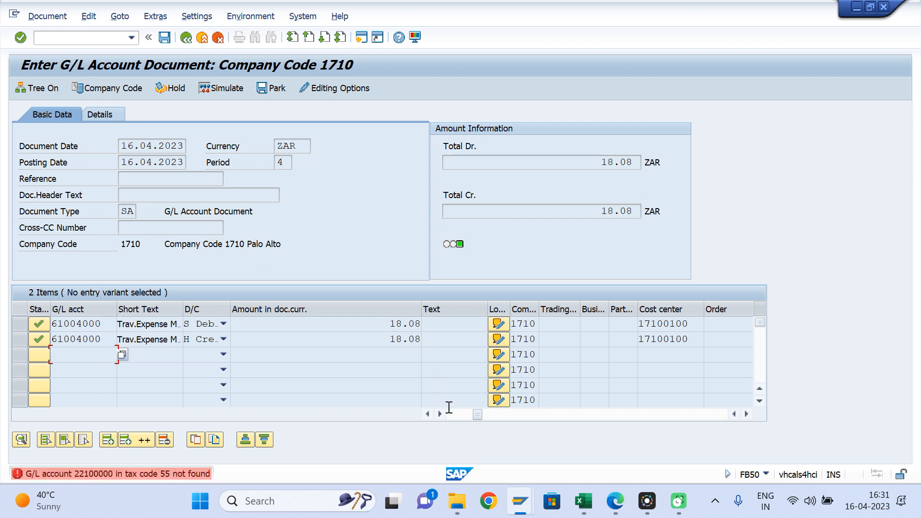
{"action": "left_click", "coordinate": [470, 414]}
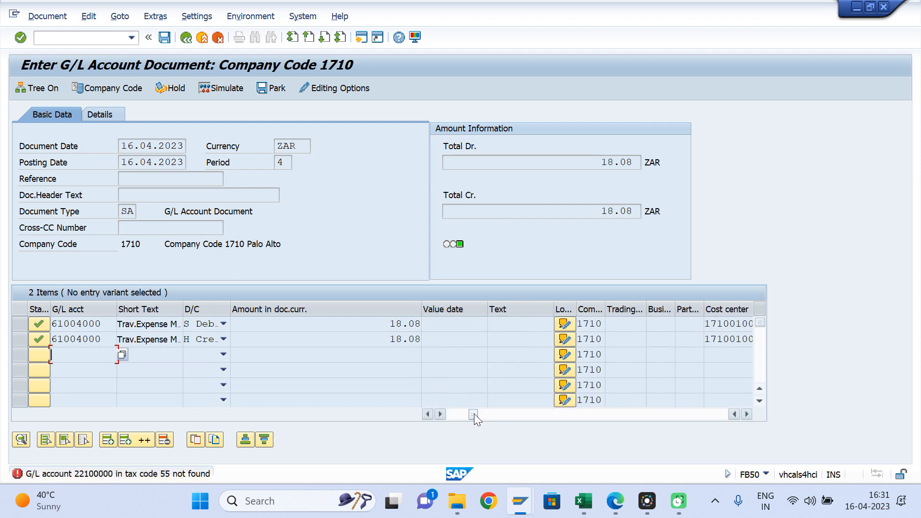
{"action": "left_click_drag", "start_coordinate": [474, 414], "coordinate": [425, 419]}
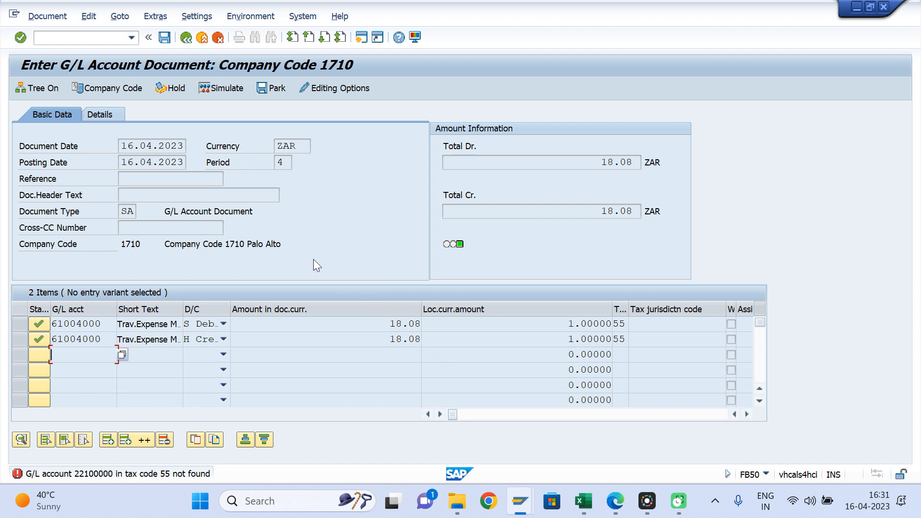
{"action": "key", "text": "Return"}
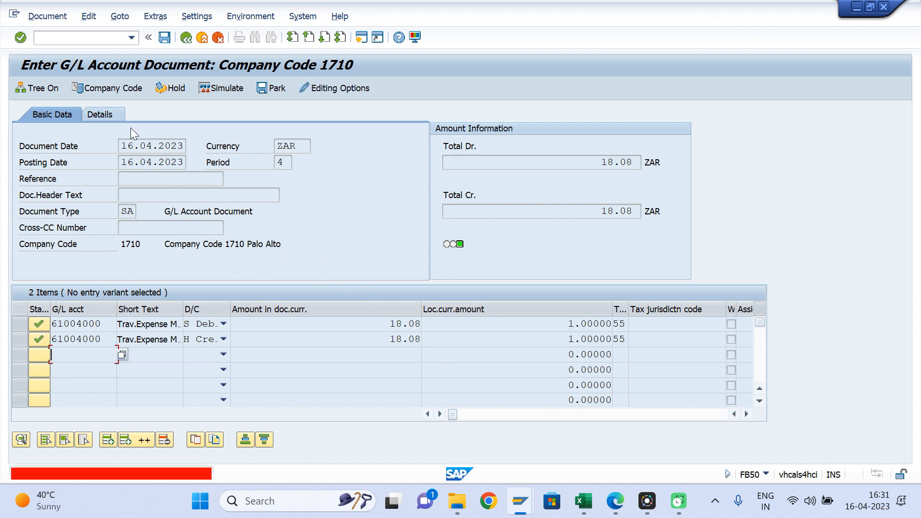
Step: Try to open the document header details and view the long text of the resulting error message
{"action": "left_click", "coordinate": [111, 116]}
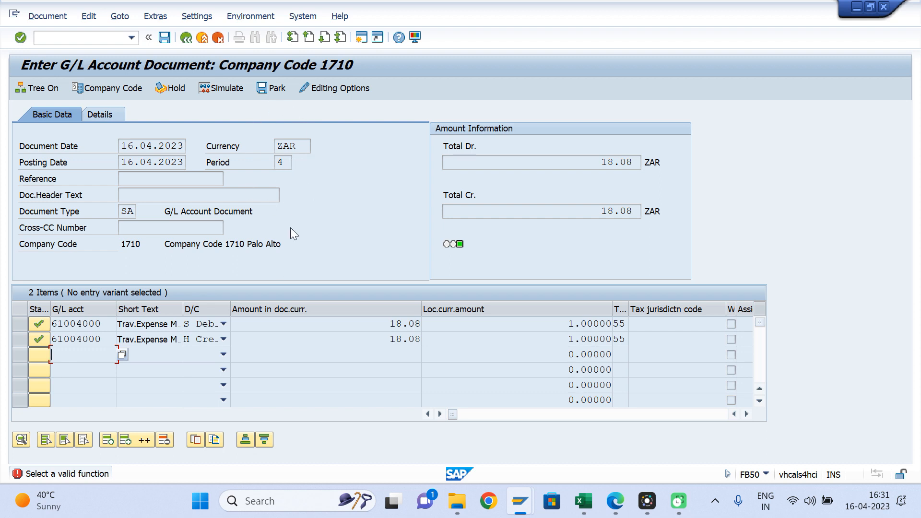
{"action": "left_click", "coordinate": [113, 114]}
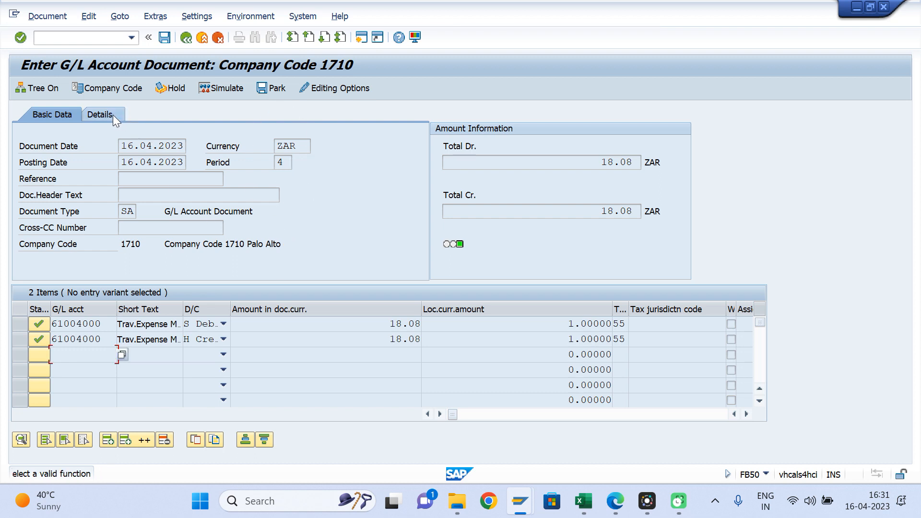
{"action": "double_click", "coordinate": [59, 472]}
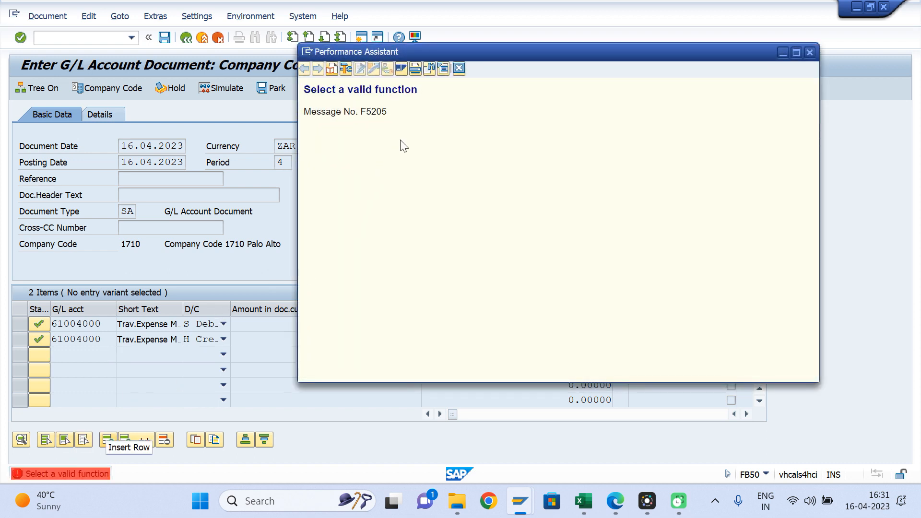
{"action": "left_click", "coordinate": [459, 68]}
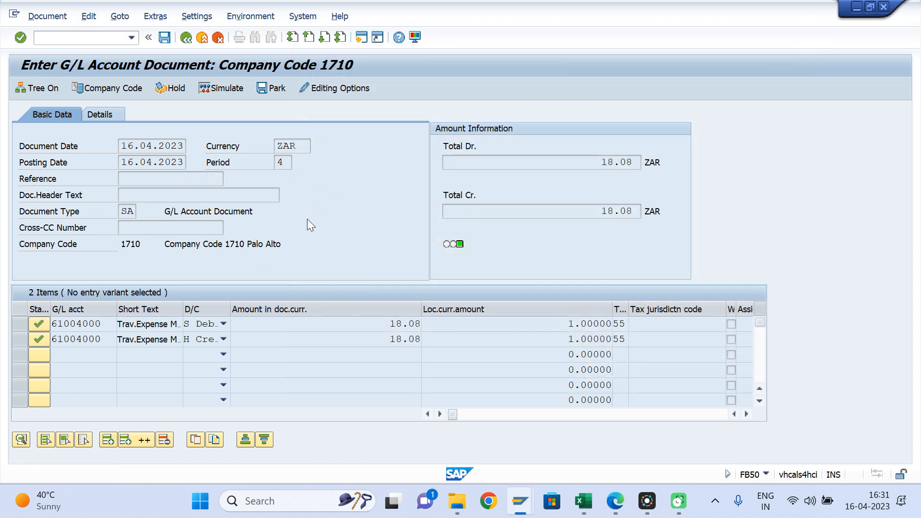
{"action": "key", "text": "Return"}
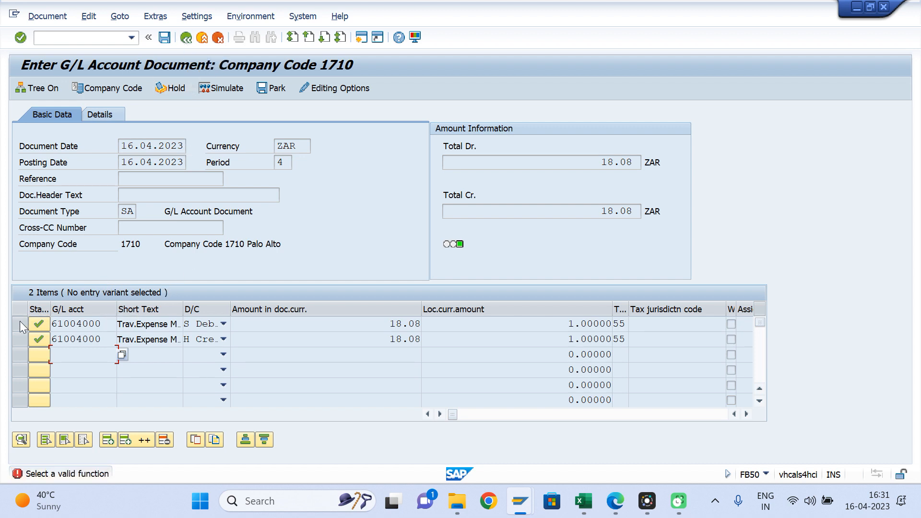
Step: Delete both 61004000 line items from the G/L document
{"action": "left_click", "coordinate": [96, 324]}
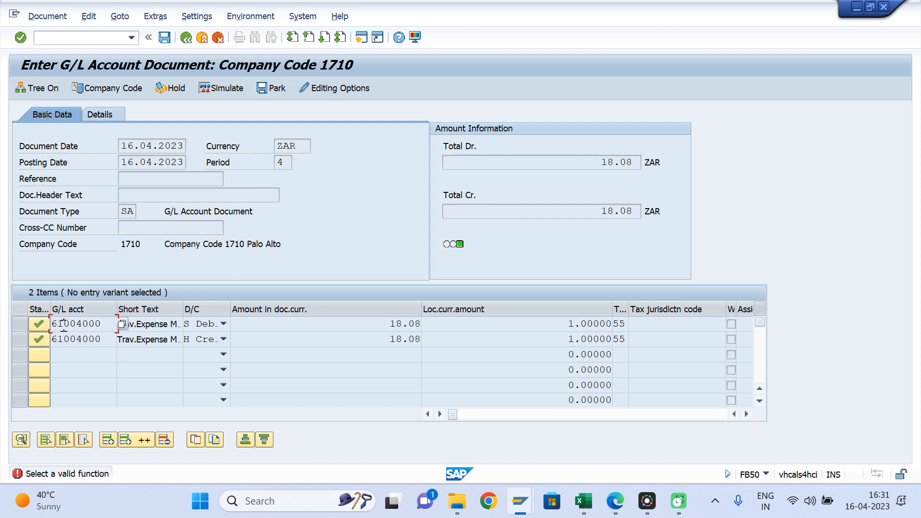
{"action": "left_click", "coordinate": [164, 440]}
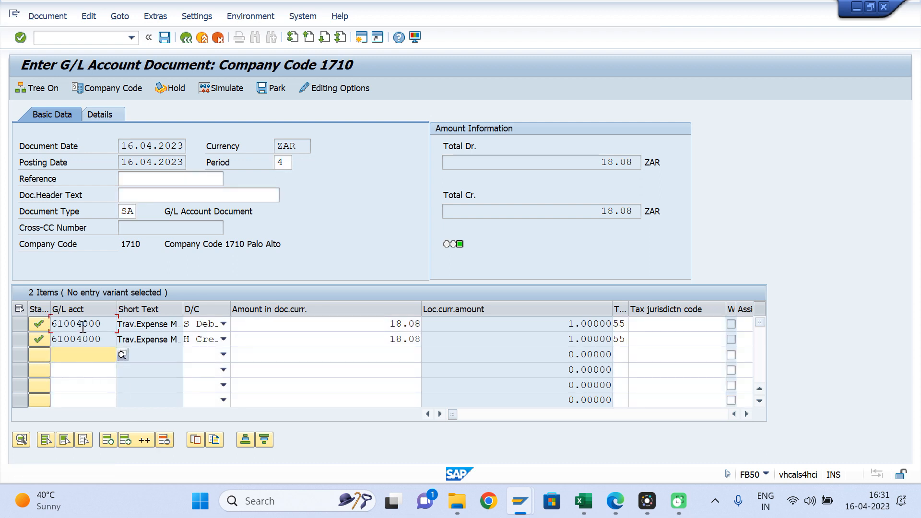
{"action": "left_click", "coordinate": [18, 326]}
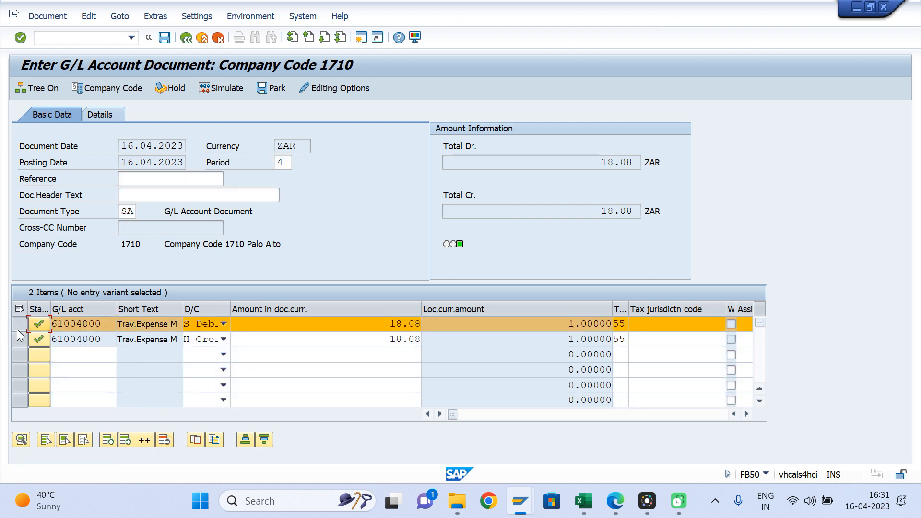
{"action": "left_click", "coordinate": [19, 339]}
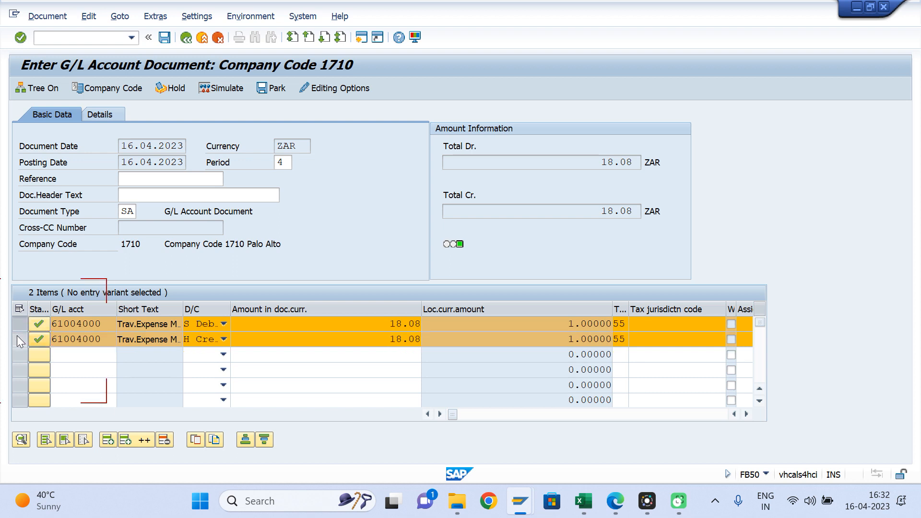
{"action": "left_click", "coordinate": [164, 439]}
Step: Enter a first line item with G/L account 11001000, Main Bank Account (Cash/B), as a debit (S)
{"action": "left_click", "coordinate": [113, 323]}
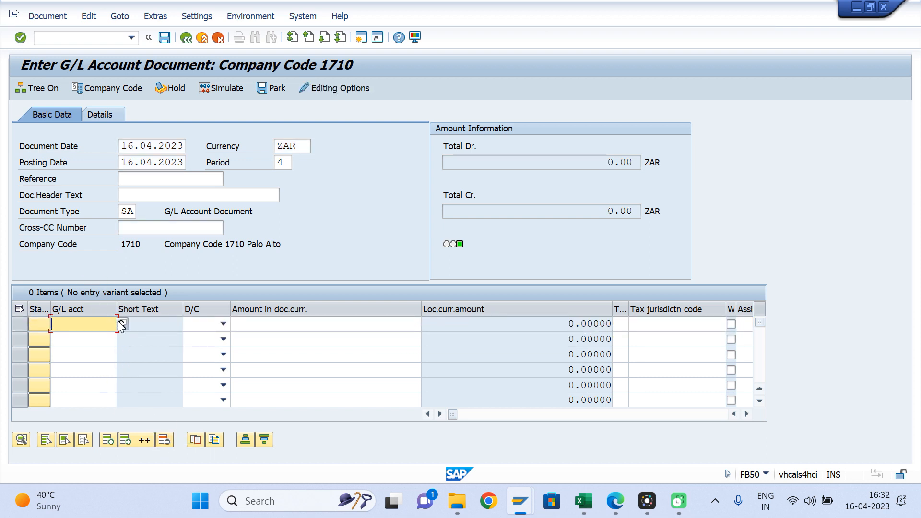
{"action": "left_click", "coordinate": [122, 324]}
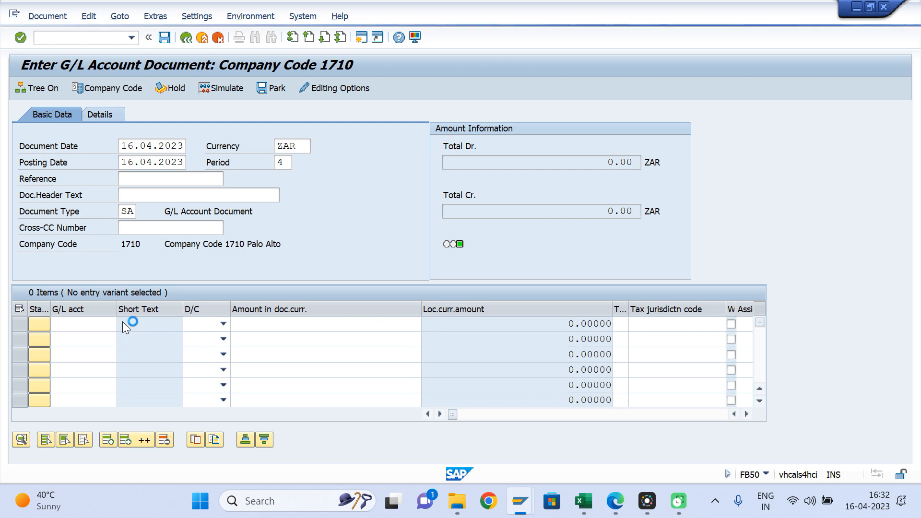
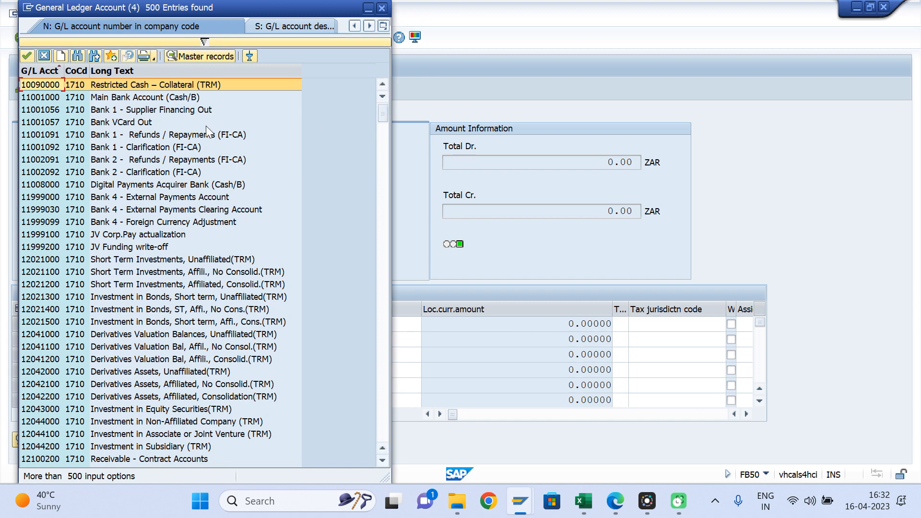
{"action": "double_click", "coordinate": [131, 97]}
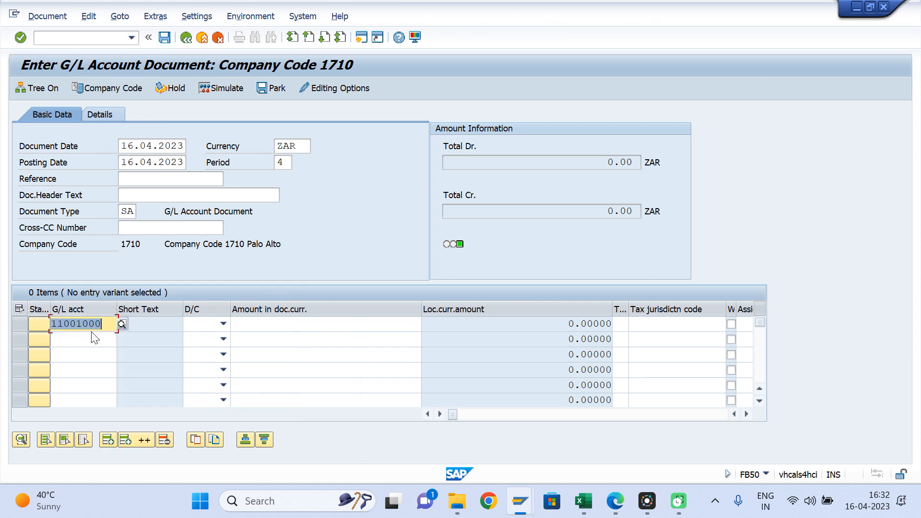
{"action": "key", "text": "Return"}
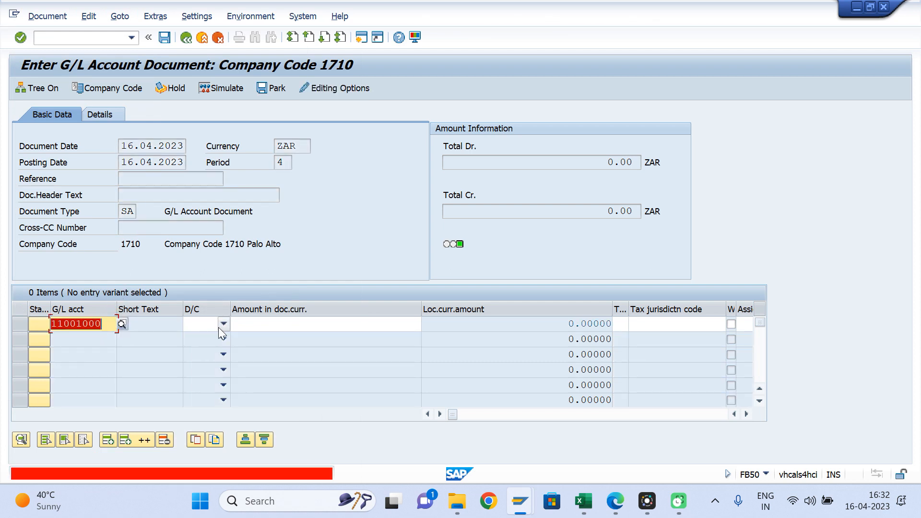
{"action": "left_click", "coordinate": [221, 326]}
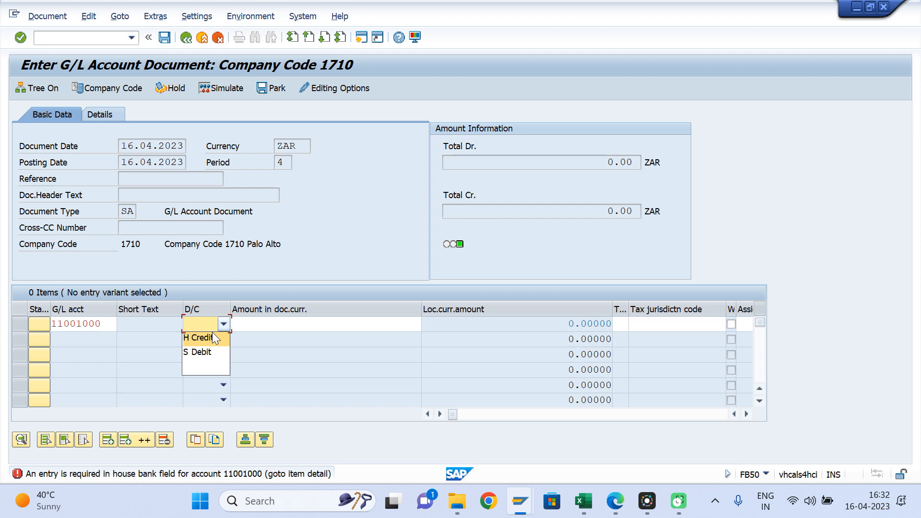
{"action": "left_click", "coordinate": [203, 352]}
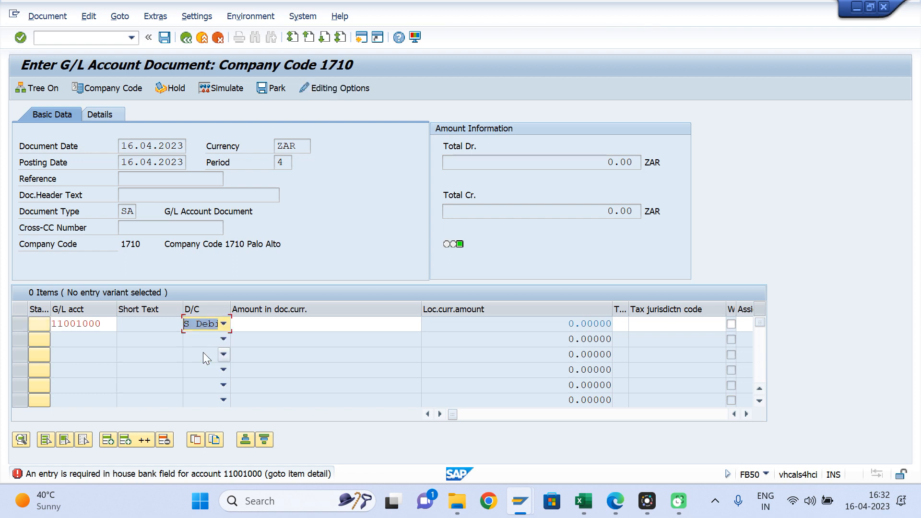
{"action": "left_click", "coordinate": [290, 324]}
Step: Open the bank line's item details and set both the house bank and its account ID to CIT01
{"action": "double_click", "coordinate": [162, 328]}
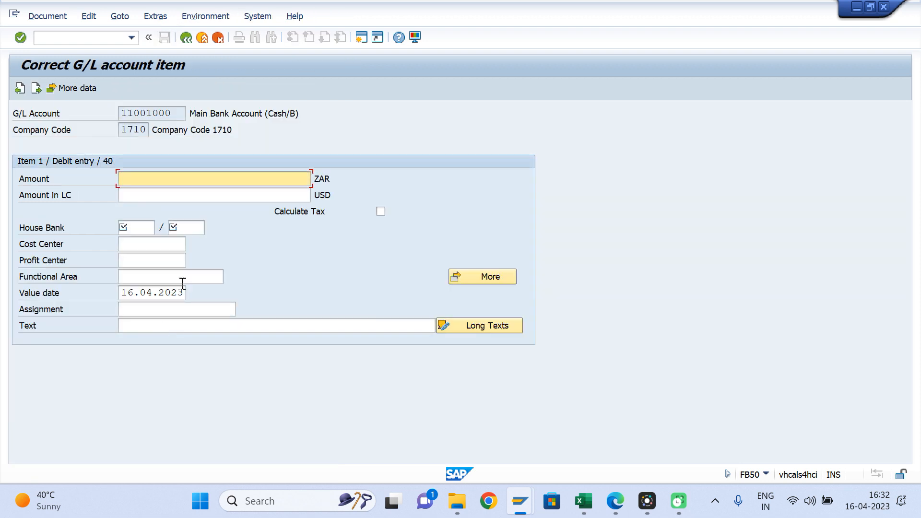
{"action": "left_click", "coordinate": [147, 229]}
{"action": "key", "text": "Down"}
{"action": "key", "text": "Return"}
{"action": "key", "text": "Tab"}
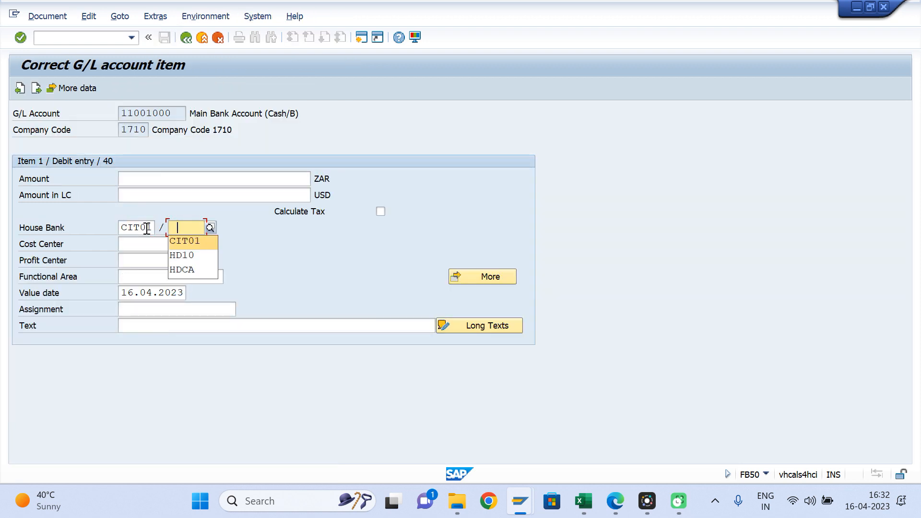
{"action": "key", "text": "Down"}
{"action": "key", "text": "Return"}
{"action": "key", "text": "Return"}
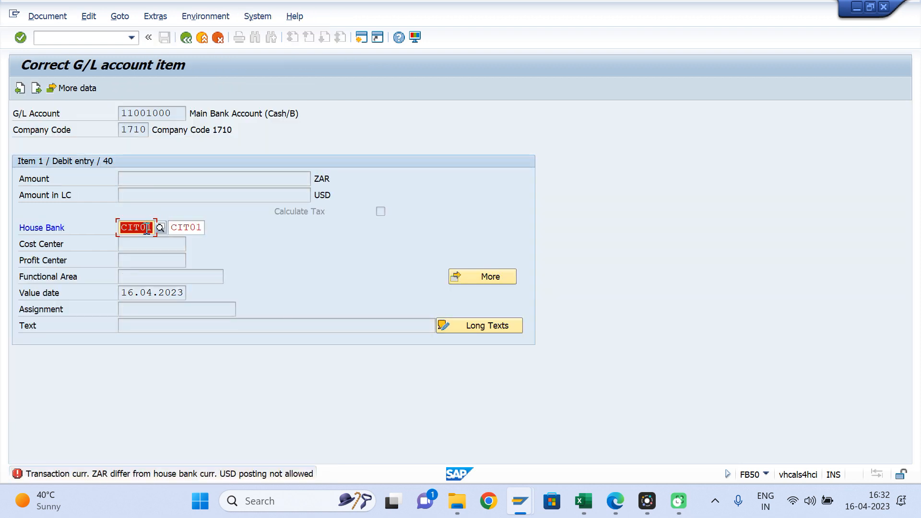
Step: Exit the G/L document without saving and start transaction FS00 to edit G/L accounts centrally
{"action": "left_click", "coordinate": [201, 39]}
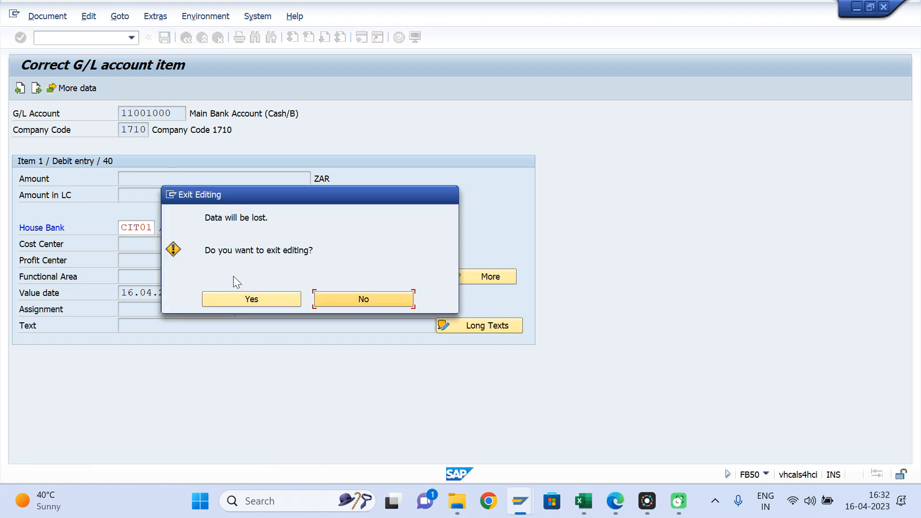
{"action": "left_click", "coordinate": [236, 295]}
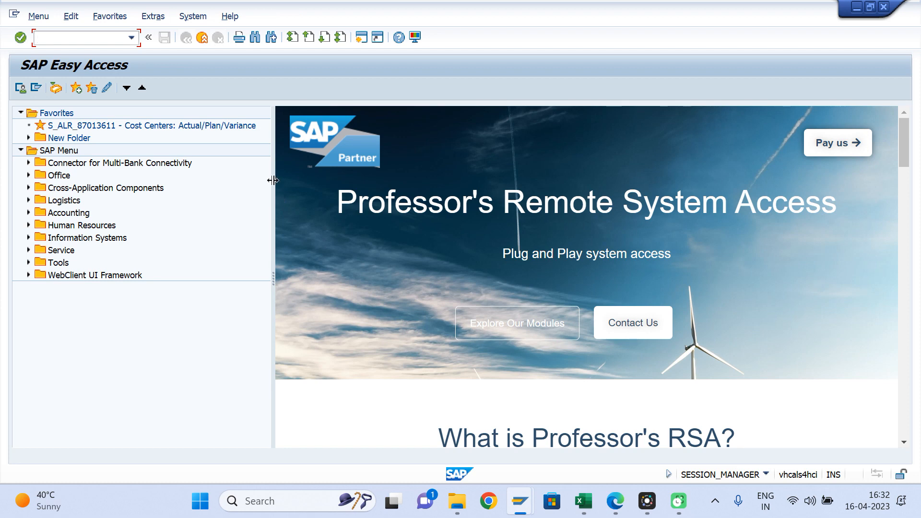
{"action": "type", "text": "FS00"}
{"action": "key", "text": "Return"}
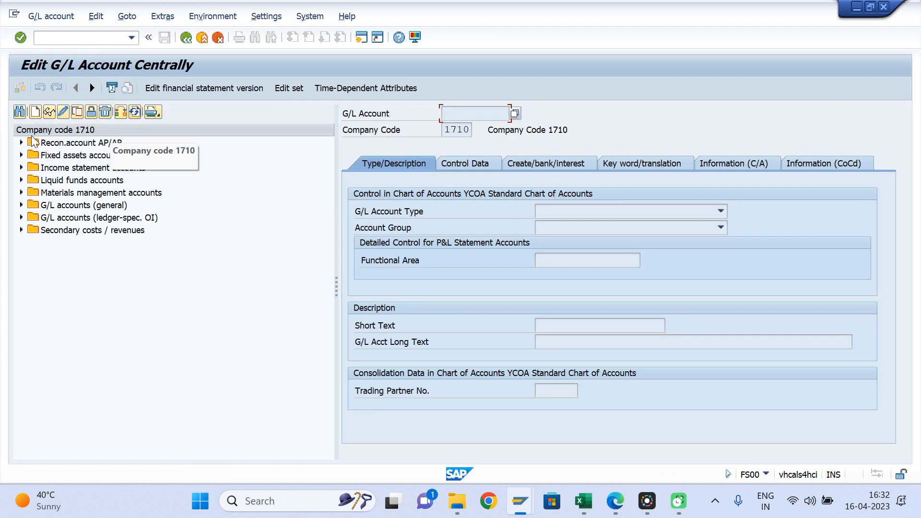
Step: Switch to the free SAP Easy Access session and start transaction FB50
{"action": "key", "text": "alt+Tab"}
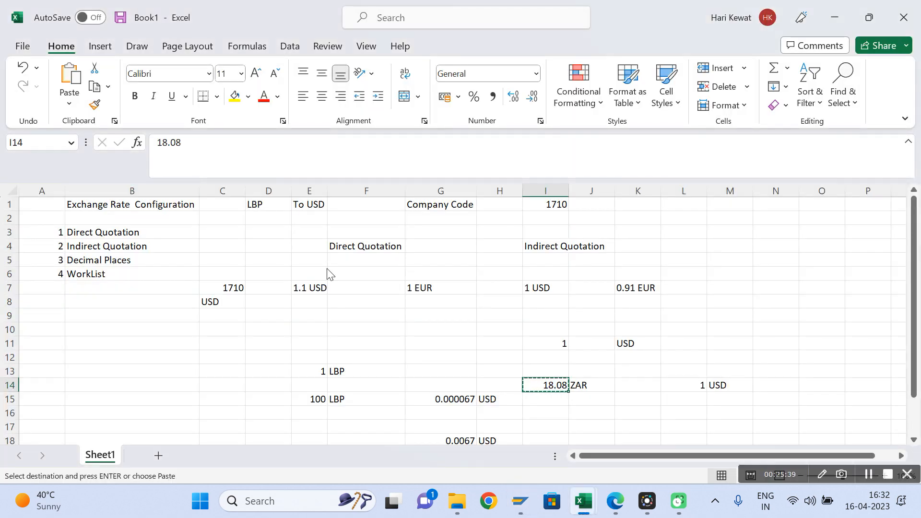
{"action": "key", "text": "alt+Tab"}
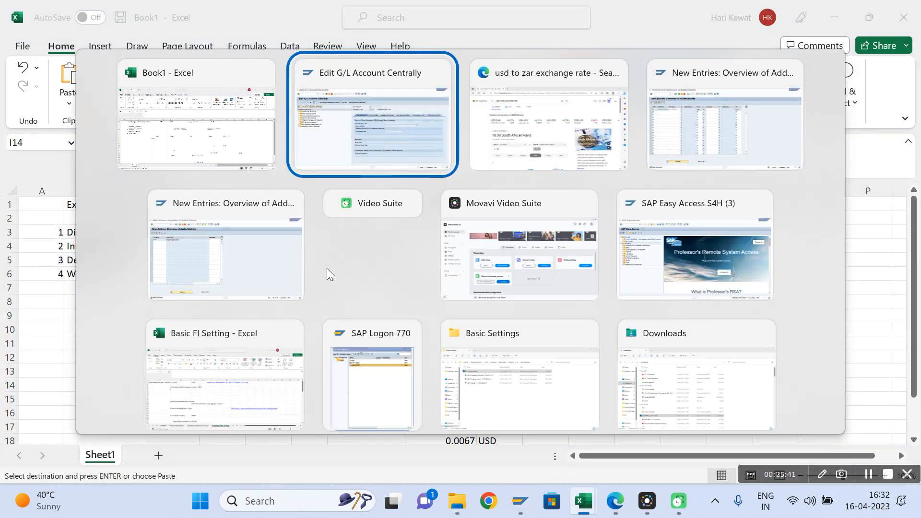
{"action": "key", "text": "alt+Tab"}
{"action": "key", "text": "alt+Tab"}
{"action": "key", "text": "alt+Tab"}
{"action": "key", "text": "alt+Tab"}
{"action": "key", "text": "alt+Tab"}
{"action": "key", "text": "alt+Tab"}
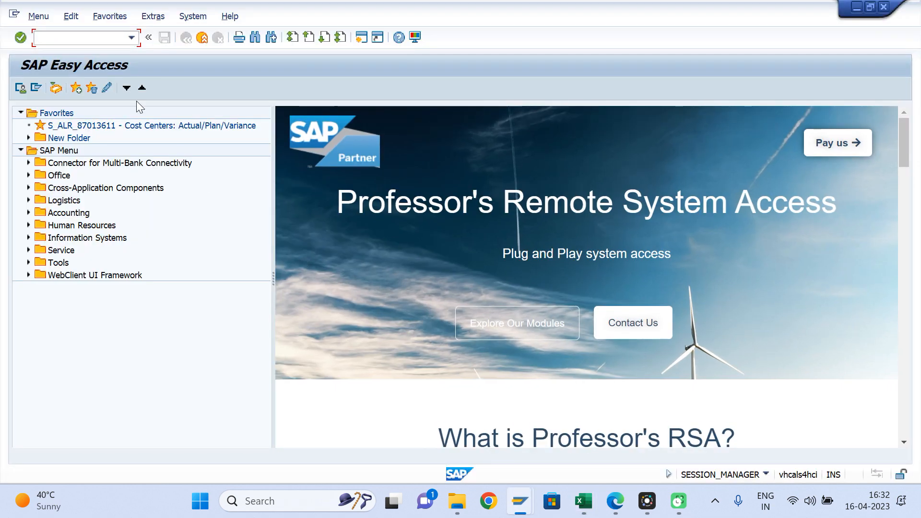
{"action": "type", "text": "B50"}
{"action": "key", "text": "Return"}
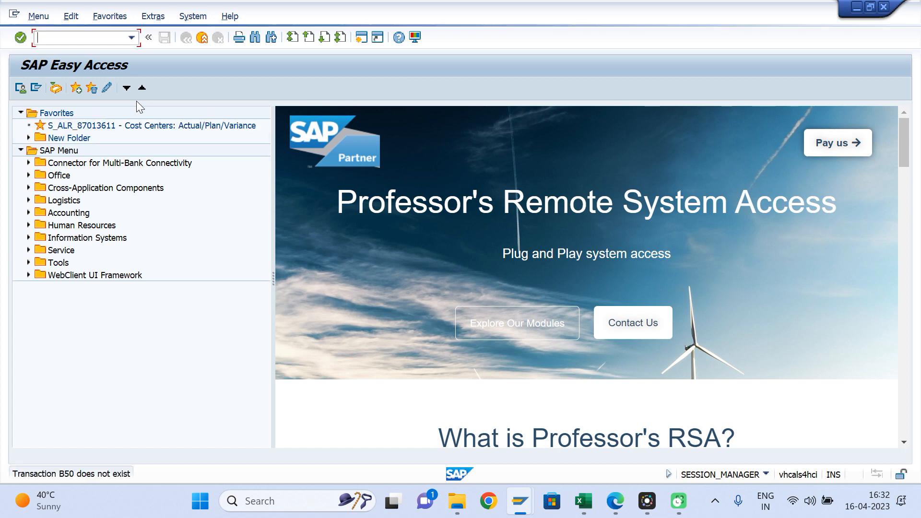
{"action": "type", "text": "FB50"}
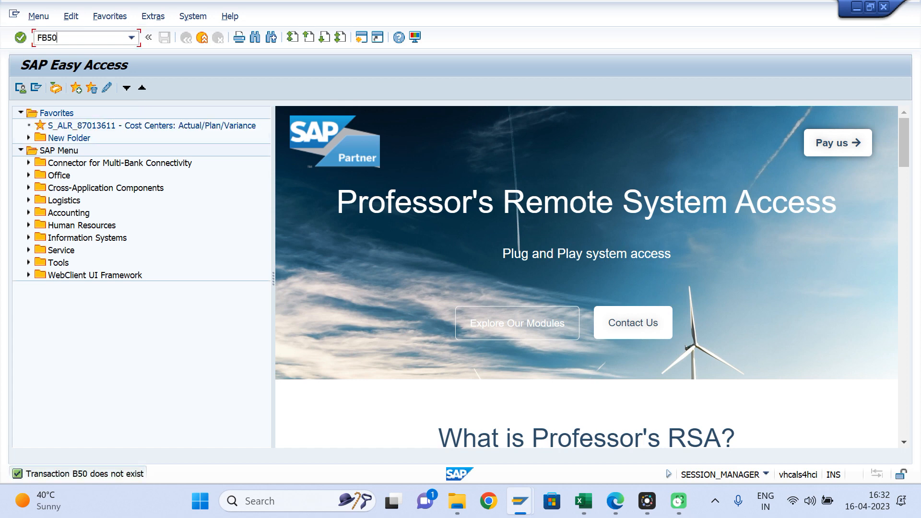
{"action": "key", "text": "Return"}
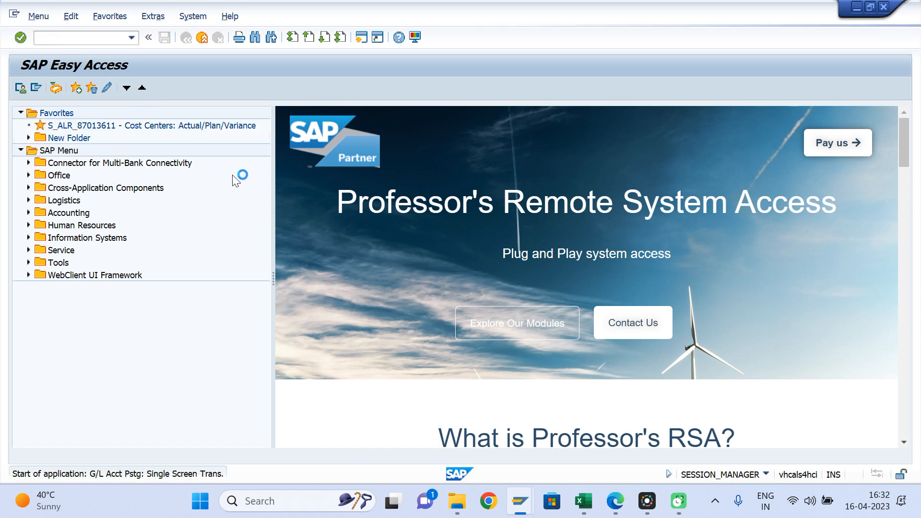
Step: Set the document date to 16.04.2023 and the currency to ZAR, and enter G/L account 11001000 on the first line
{"action": "key", "text": "Down"}
{"action": "key", "text": "Tab"}
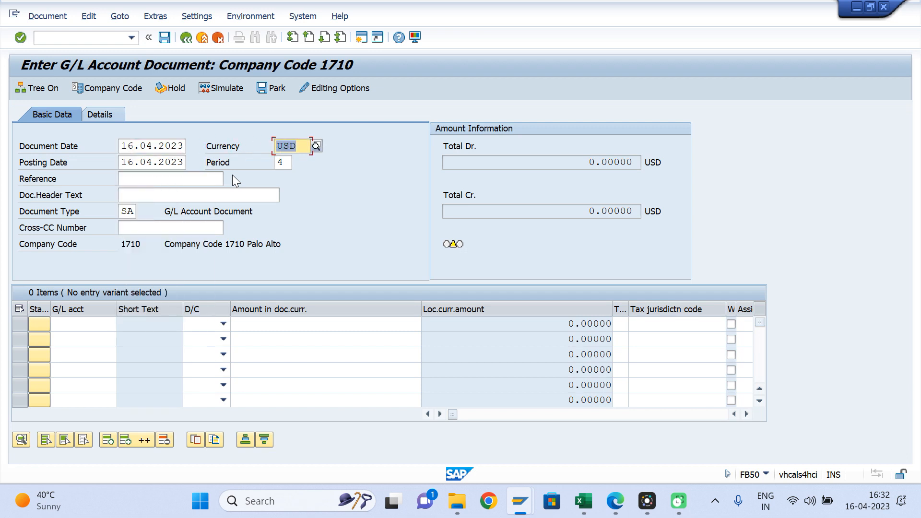
{"action": "type", "text": "ZAR"}
{"action": "key", "text": "Tab"}
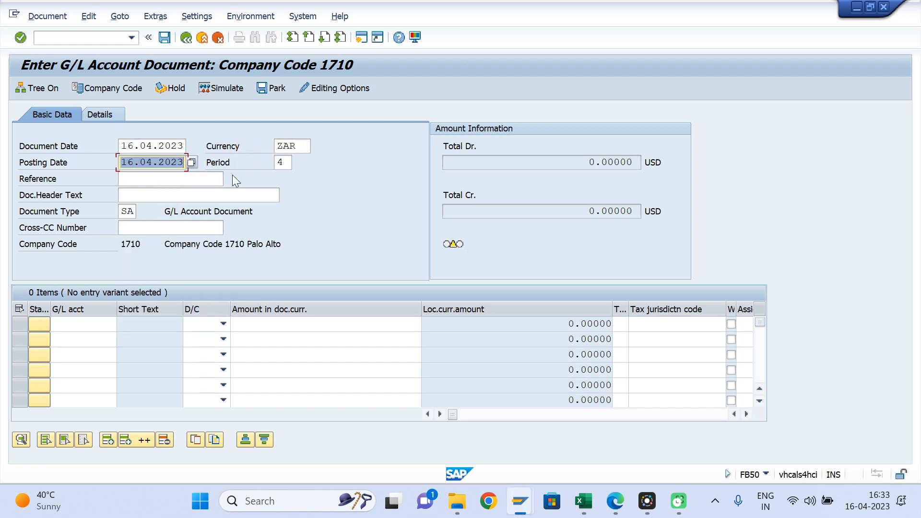
{"action": "left_click", "coordinate": [69, 324]}
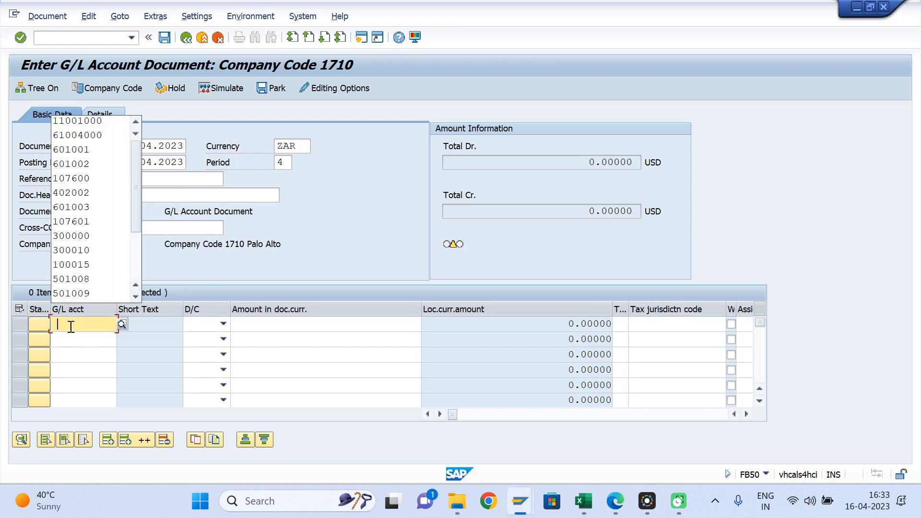
{"action": "key", "text": "Down"}
{"action": "key", "text": "Return"}
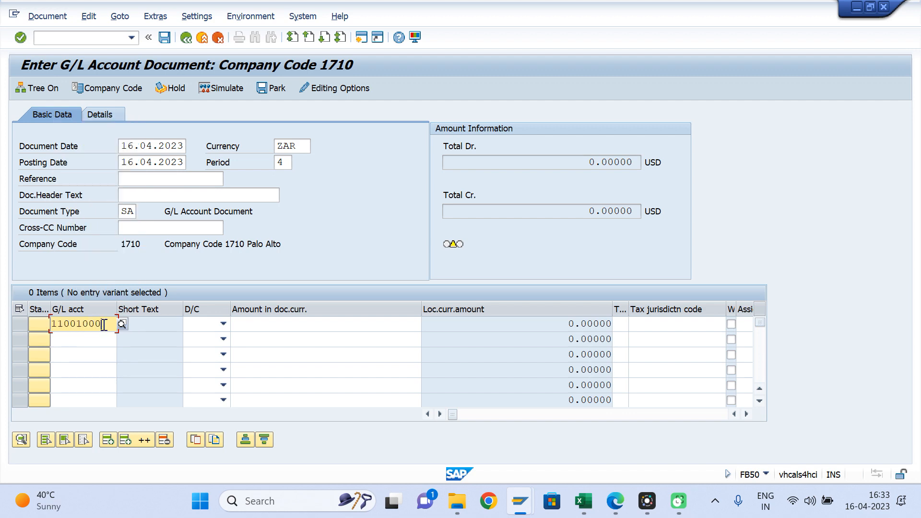
Step: In the FS00 session, find G/L account 11001000 for company code 1710 and display its master data
{"action": "key", "text": "alt+Tab"}
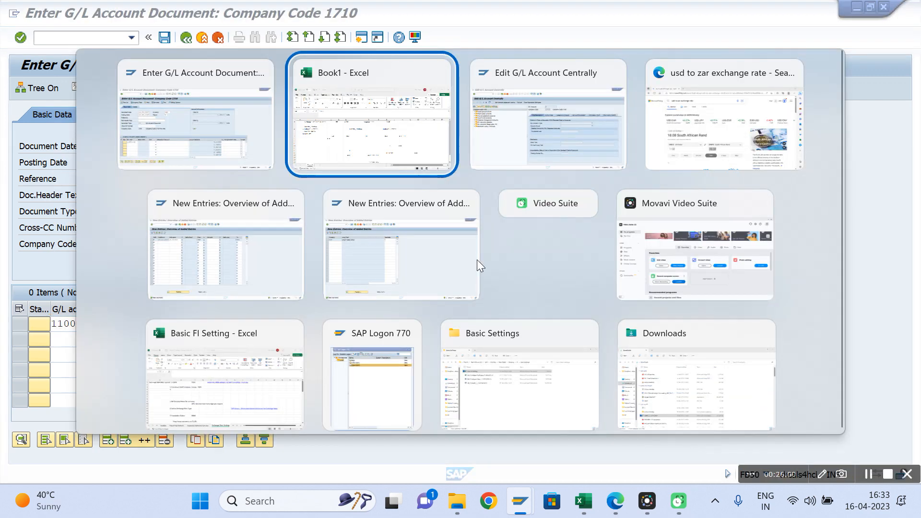
{"action": "key", "text": "alt+Tab"}
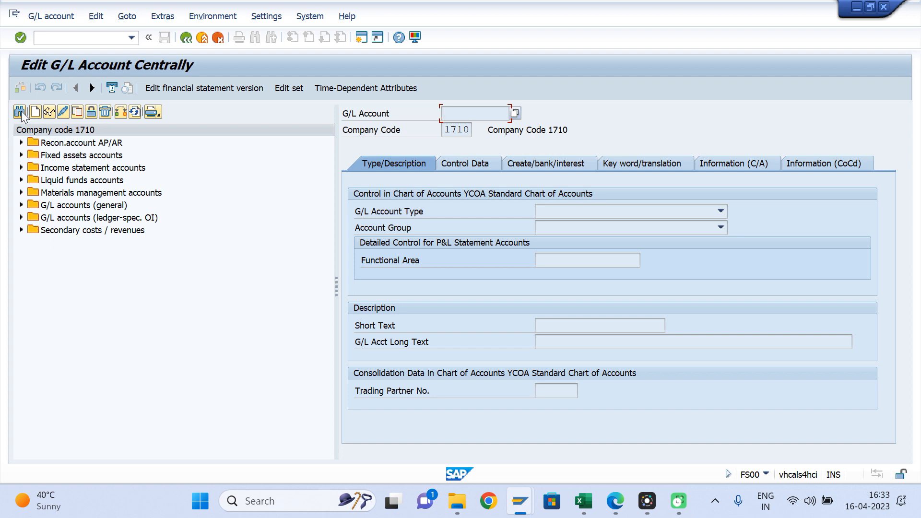
{"action": "left_click", "coordinate": [21, 113]}
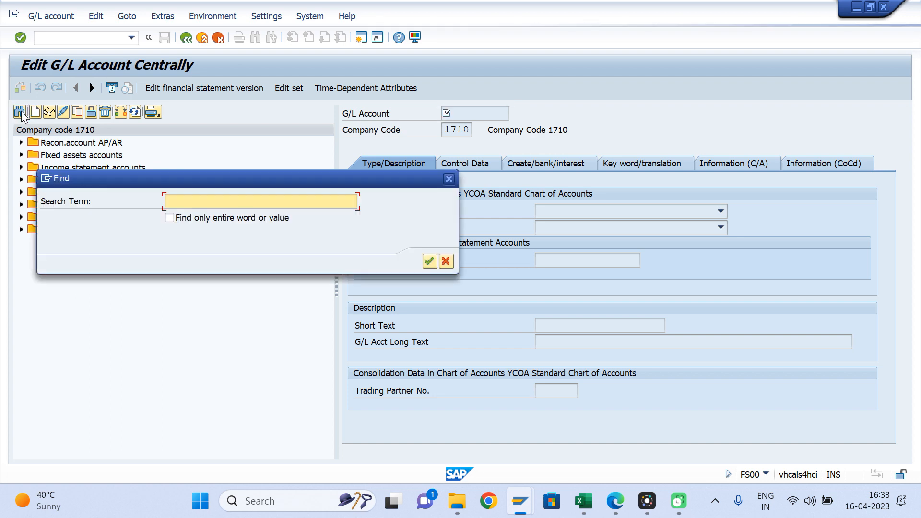
{"action": "type", "text": "11001000"}
{"action": "key", "text": "Return"}
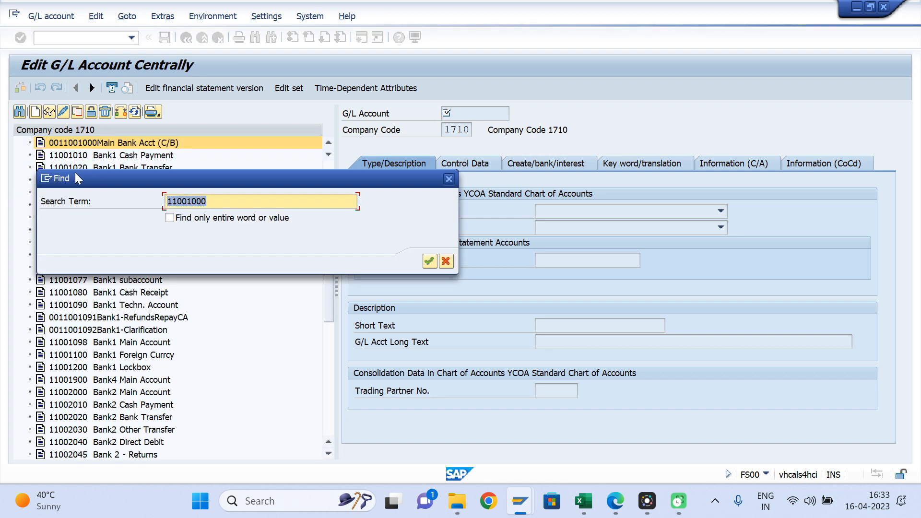
{"action": "left_click", "coordinate": [429, 260]}
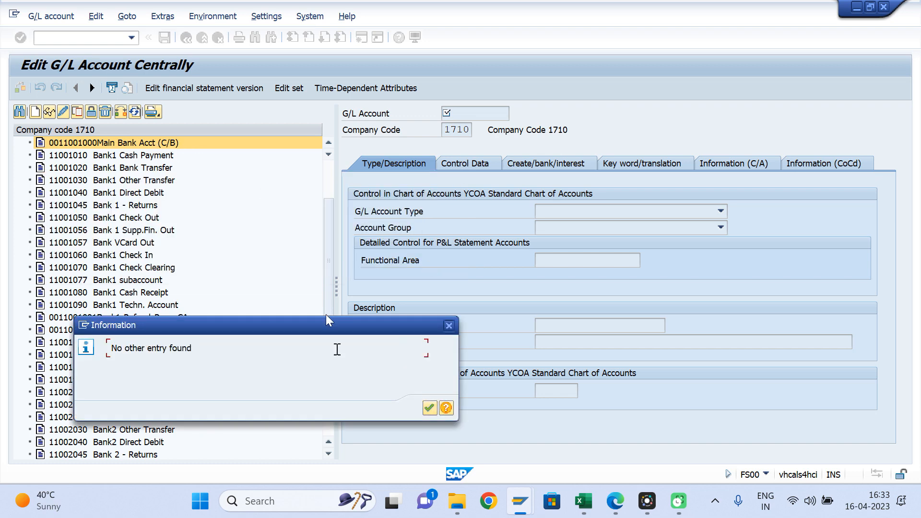
{"action": "left_click", "coordinate": [429, 408]}
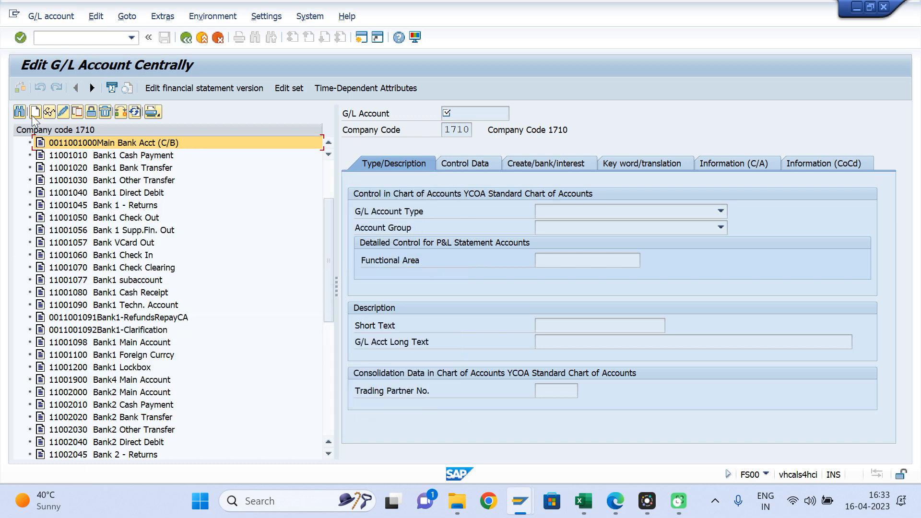
{"action": "left_click", "coordinate": [49, 114]}
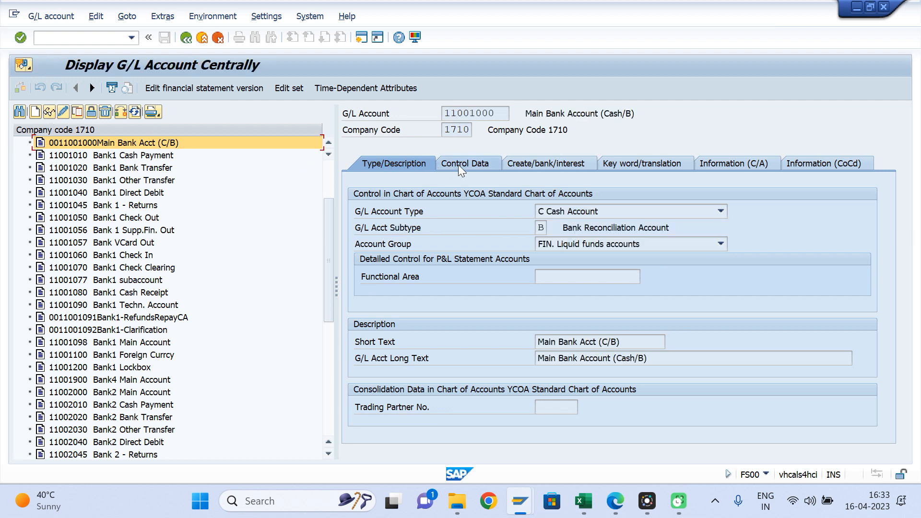
{"action": "left_click", "coordinate": [458, 166]}
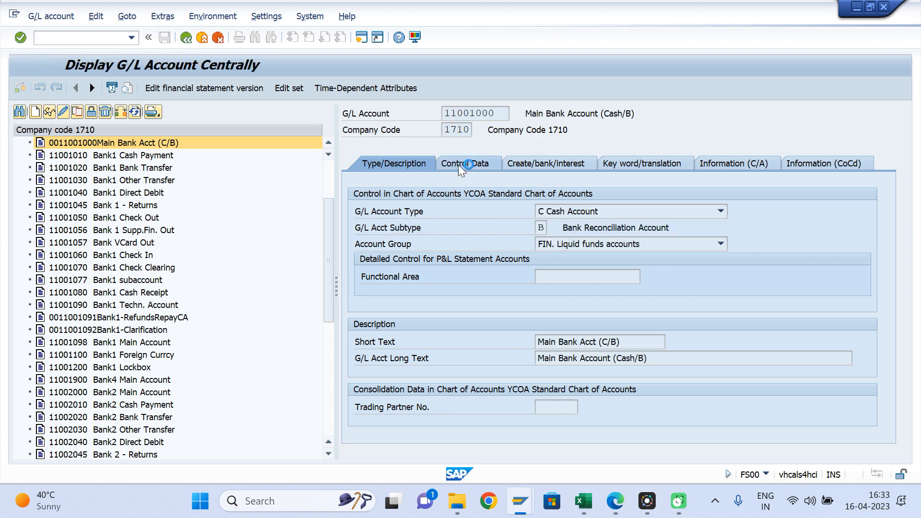
{"action": "left_click", "coordinate": [414, 163]}
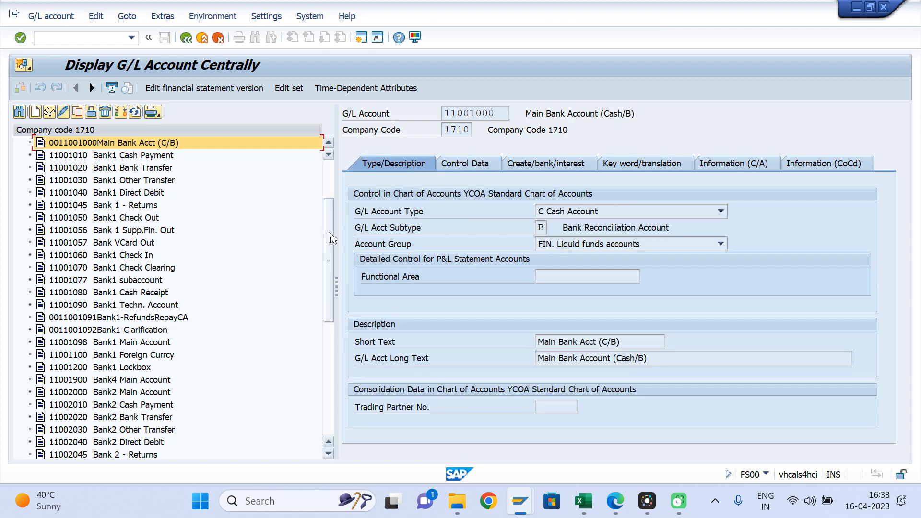
Step: Browse the general and ledger-specific G/L accounts for a suitable one, and display account 11002080, Bank2 Cash Receipt
{"action": "left_click_drag", "start_coordinate": [331, 238], "coordinate": [336, 388]}
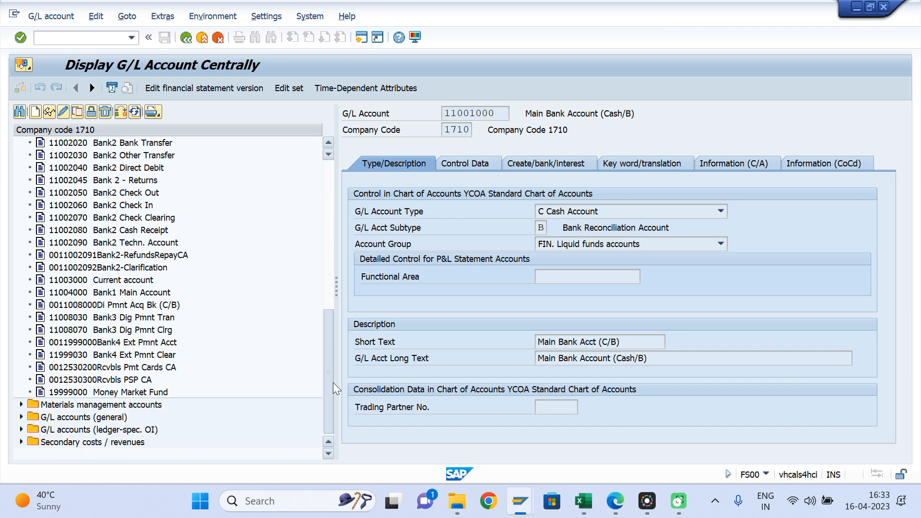
{"action": "left_click", "coordinate": [21, 417]}
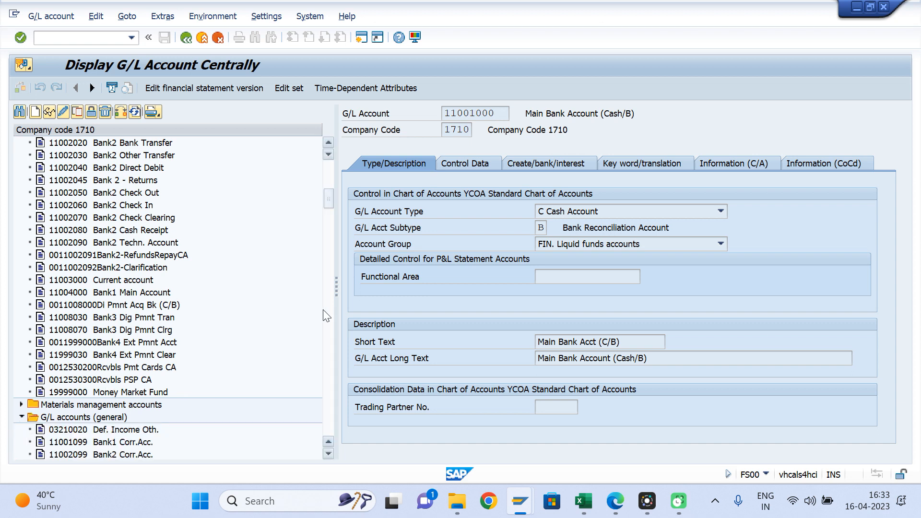
{"action": "mouse_move", "coordinate": [327, 203]}
{"action": "left_mouse_down"}
{"action": "mouse_move", "coordinate": [331, 253]}
{"action": "mouse_move", "coordinate": [332, 214]}
{"action": "left_mouse_up"}
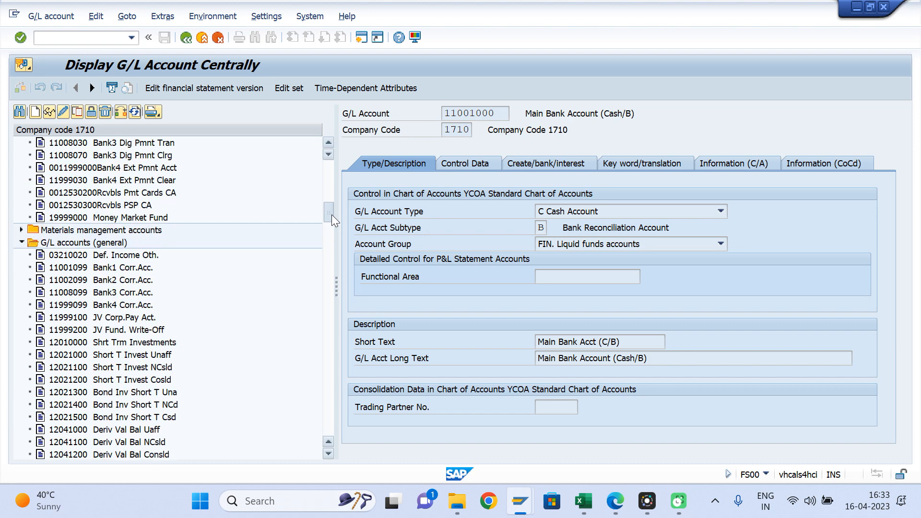
{"action": "left_click_drag", "start_coordinate": [332, 215], "coordinate": [337, 464]}
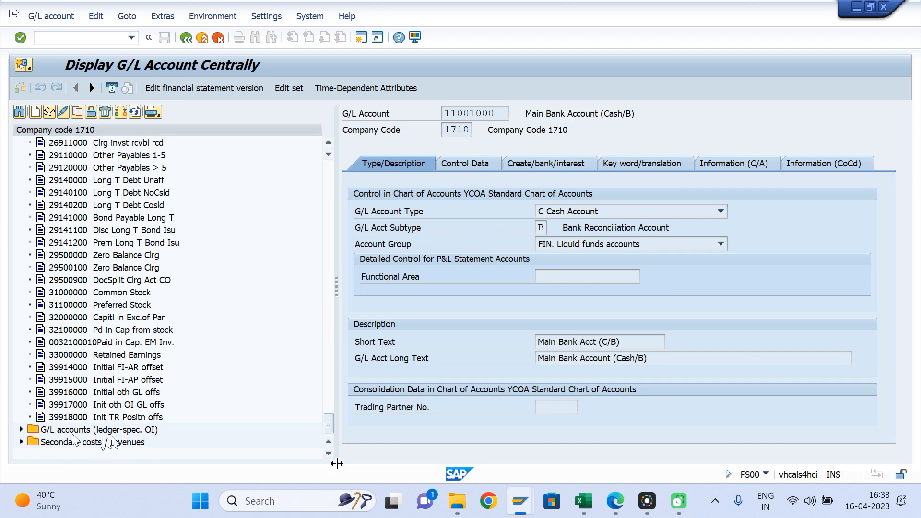
{"action": "left_click", "coordinate": [21, 429]}
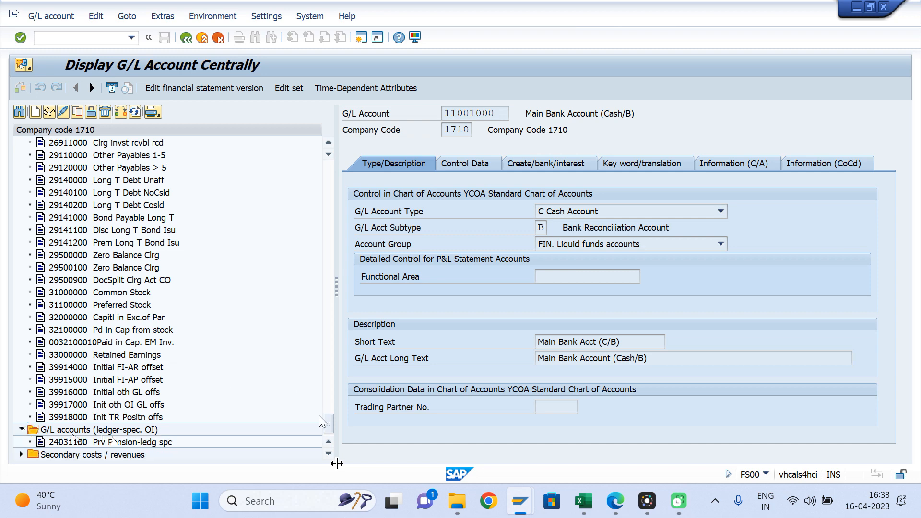
{"action": "left_click_drag", "start_coordinate": [328, 423], "coordinate": [331, 227]}
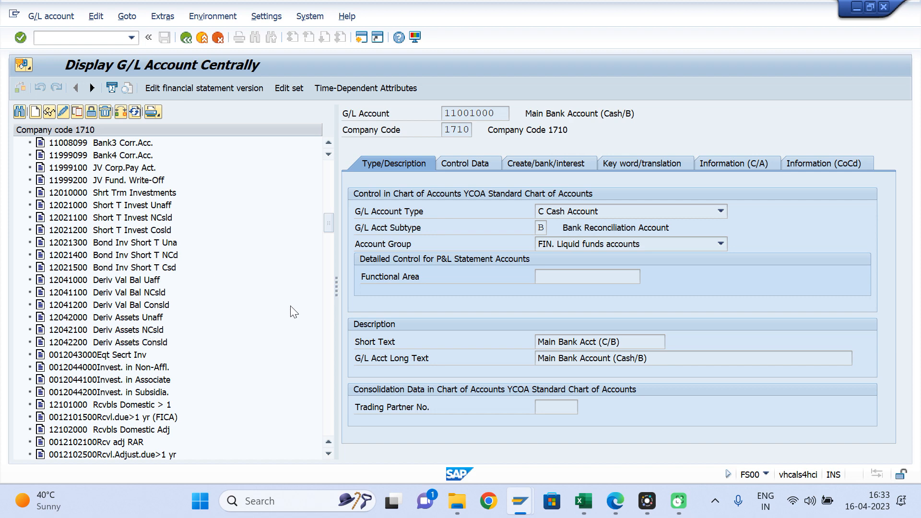
{"action": "left_click_drag", "start_coordinate": [327, 222], "coordinate": [332, 200]}
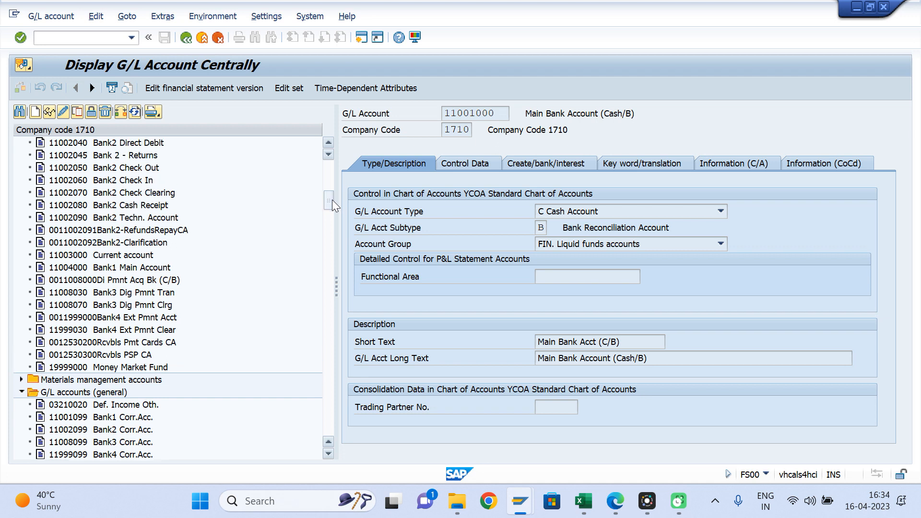
{"action": "double_click", "coordinate": [128, 206]}
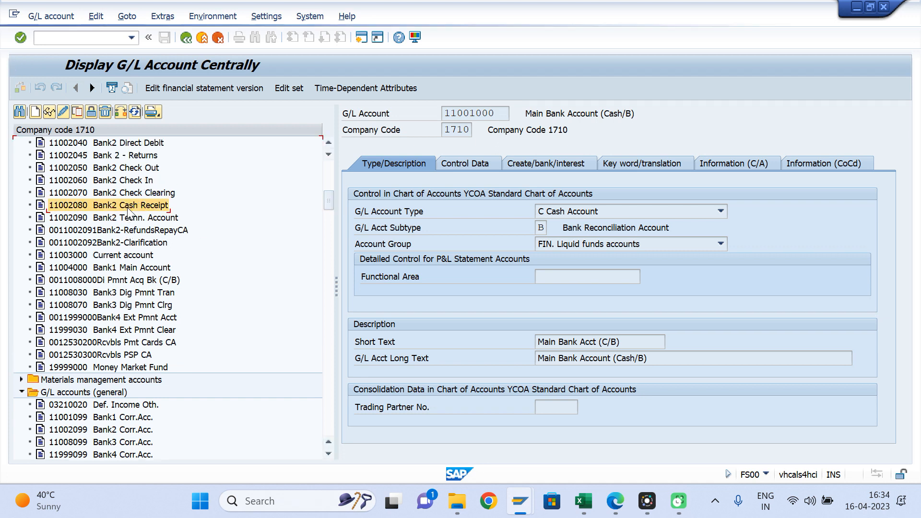
{"action": "left_click", "coordinate": [419, 124]}
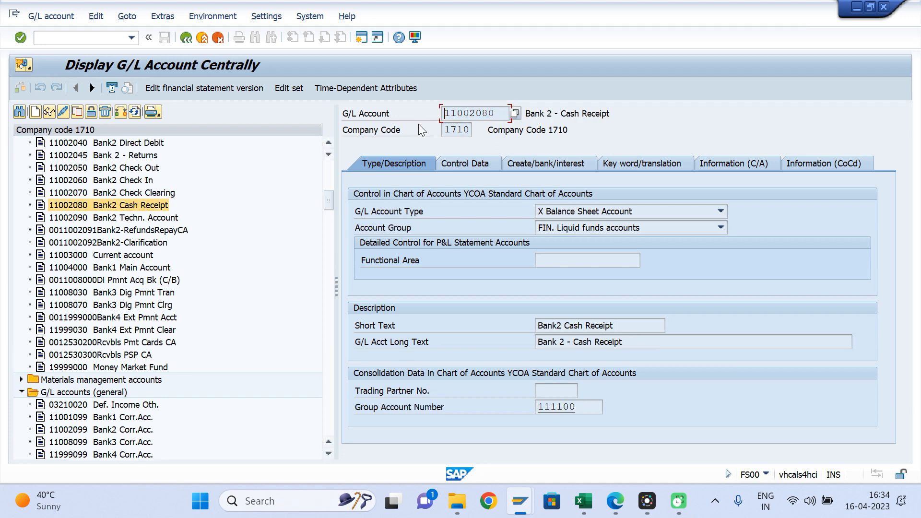
Step: Return to the FB50 document and try to replace the first line's G/L account with 11002080
{"action": "key", "text": "alt+Tab"}
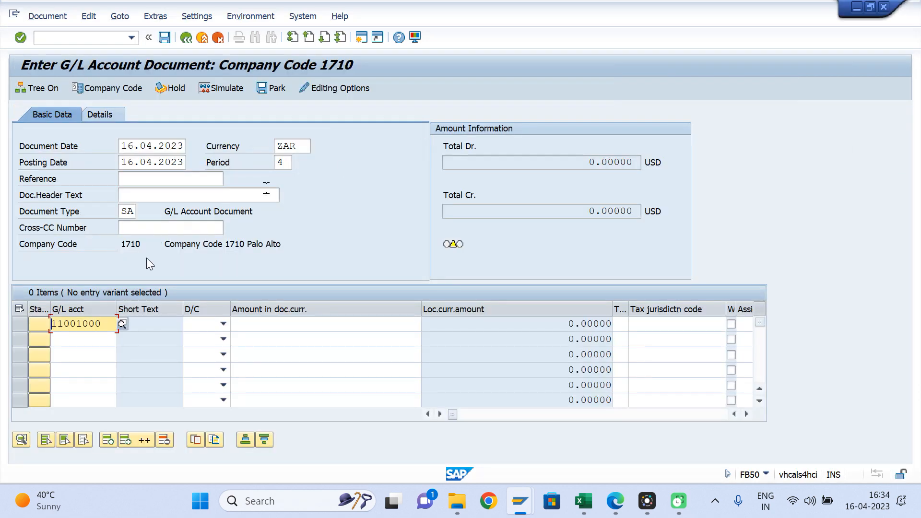
{"action": "key", "text": "BackSpace"}
{"action": "key", "text": "BackSpace"}
{"action": "key", "text": "BackSpace"}
{"action": "key", "text": "BackSpace"}
{"action": "key", "text": "BackSpace"}
{"action": "key", "text": "BackSpace"}
{"action": "key", "text": "BackSpace"}
{"action": "key", "text": "BackSpace"}
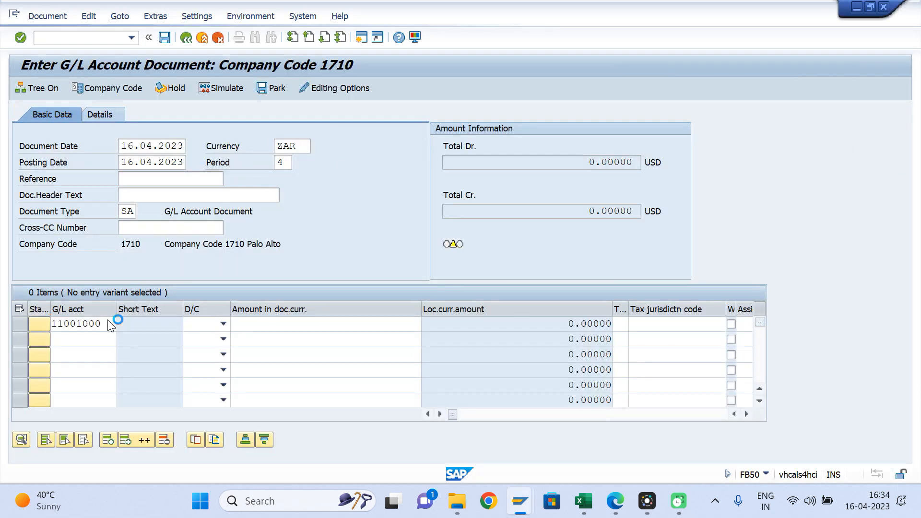
{"action": "type", "text": "11002080"}
{"action": "key", "text": "Return"}
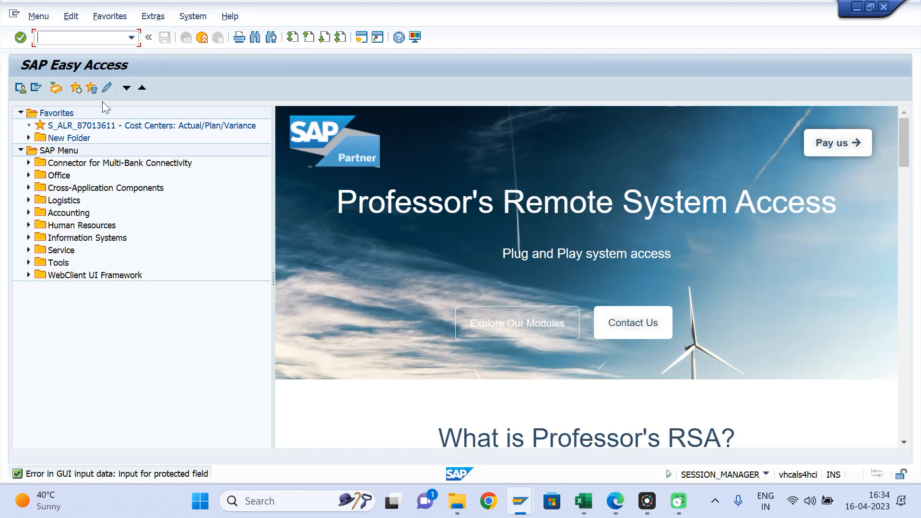
Step: Start transaction FB50 again and set the currency to ZAR and the document date to 16.04.2023
{"action": "type", "text": "FB50"}
{"action": "key", "text": "Return"}
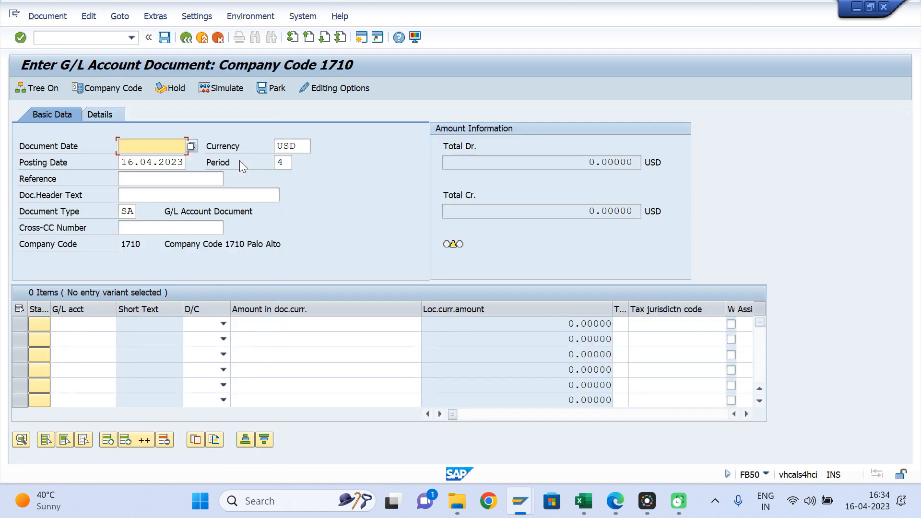
{"action": "double_click", "coordinate": [292, 145]}
{"action": "type", "text": "ZAR"}
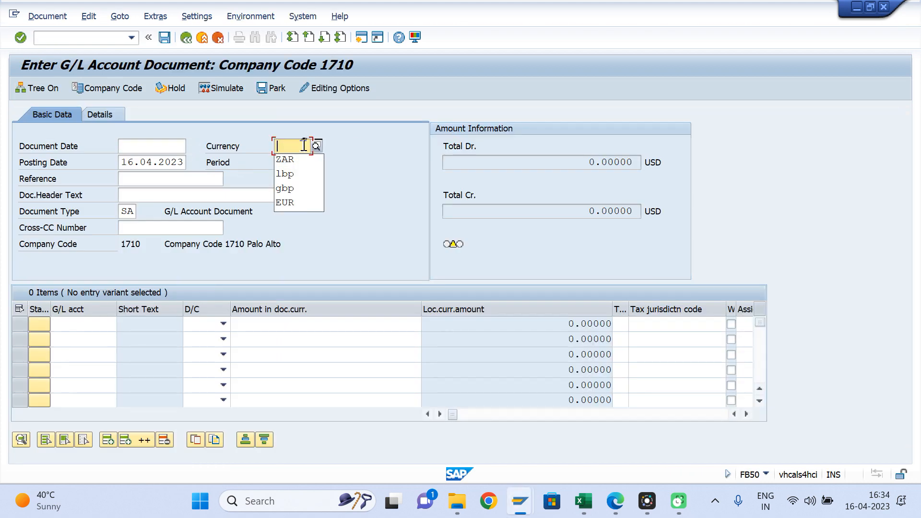
{"action": "left_click", "coordinate": [141, 147]}
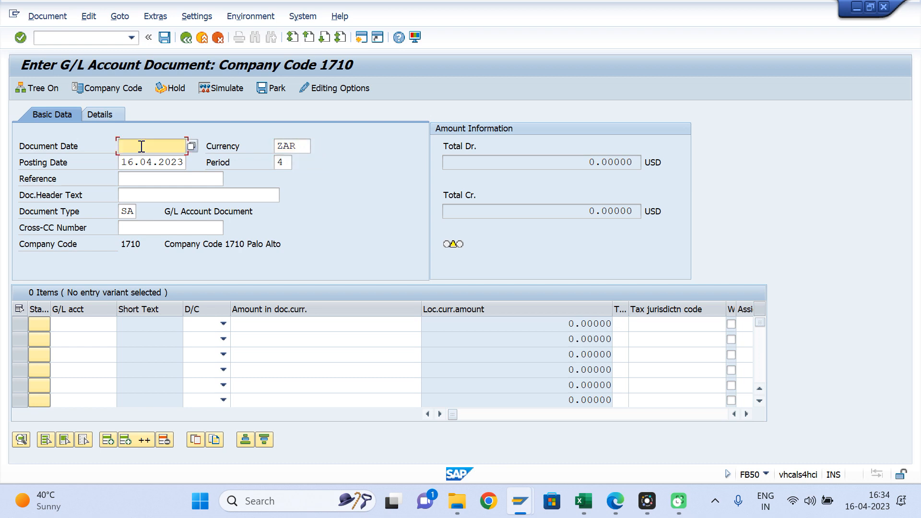
{"action": "left_click", "coordinate": [141, 146]}
{"action": "left_click", "coordinate": [151, 160]}
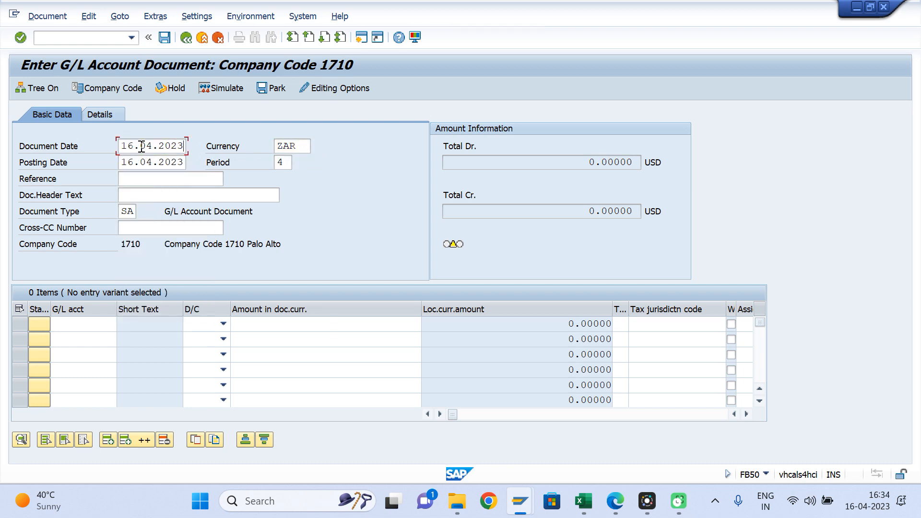
Step: Confirm the header and enter a debit line for G/L account 11002080 with an amount of 18.08
{"action": "key", "text": "Return"}
{"action": "left_click", "coordinate": [79, 330]}
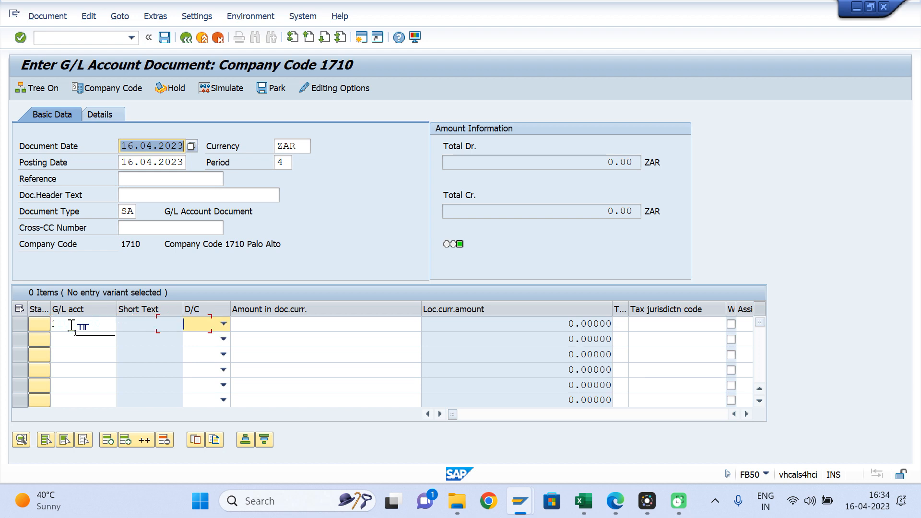
{"action": "type", "text": "11002080"}
{"action": "key", "text": "Return"}
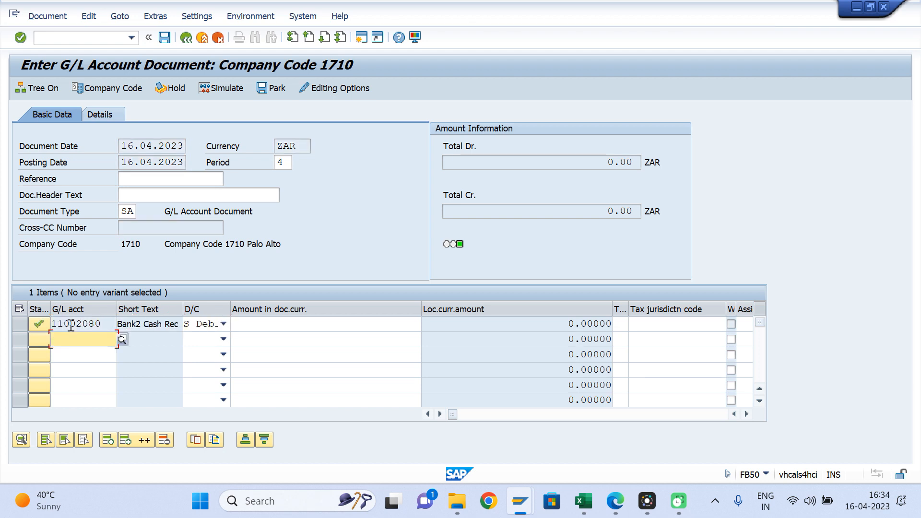
{"action": "left_click", "coordinate": [259, 324]}
{"action": "type", "text": "1"}
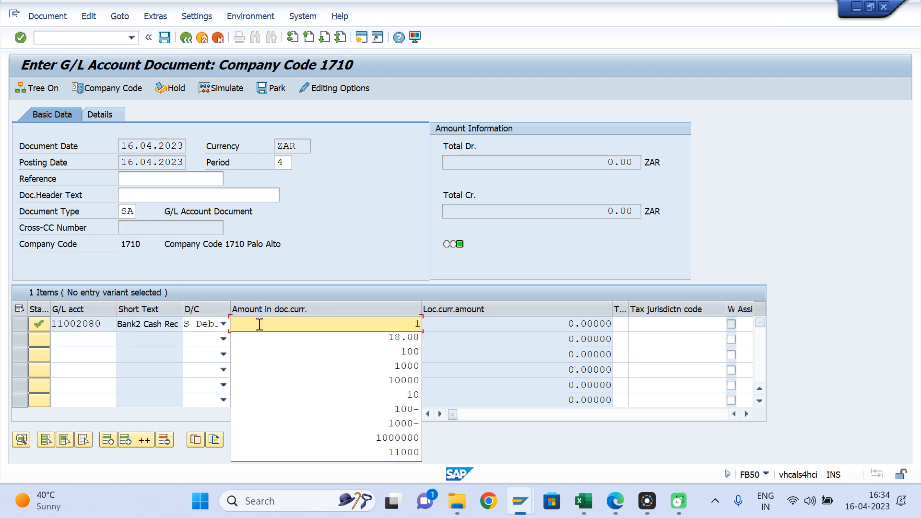
{"action": "key", "text": "BackSpace"}
{"action": "key", "text": "Down"}
{"action": "key", "text": "Return"}
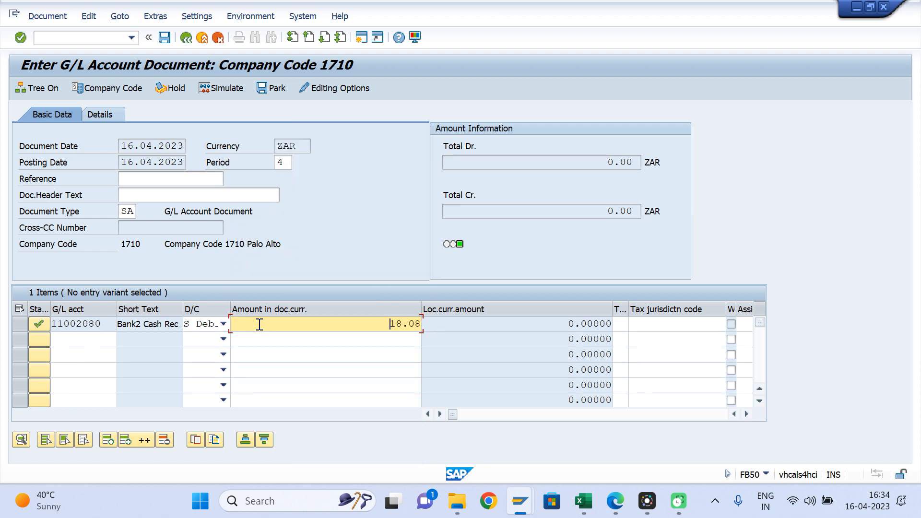
{"action": "key", "text": "Return"}
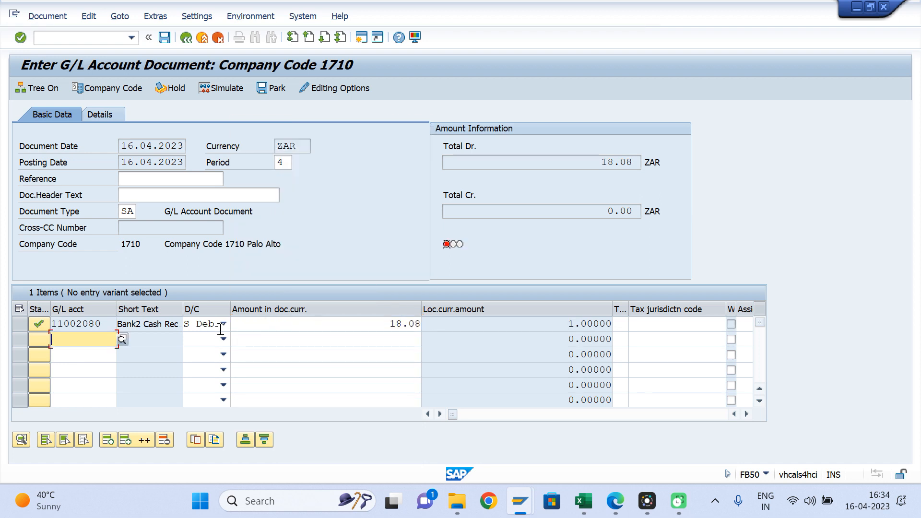
Step: Add a second line that credits G/L account 11002080 with 18.08
{"action": "left_click", "coordinate": [88, 342]}
{"action": "key", "text": "Down"}
{"action": "key", "text": "Return"}
{"action": "key", "text": "Tab"}
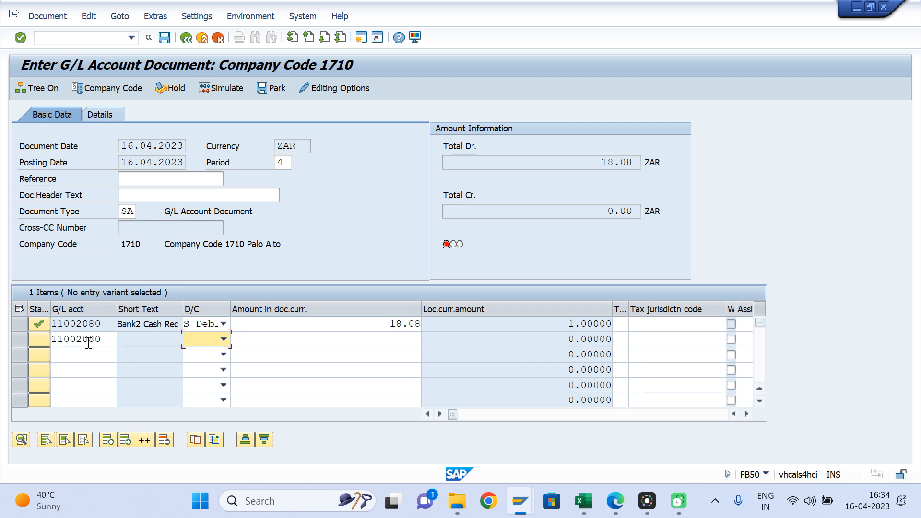
{"action": "key", "text": "h"}
{"action": "key", "text": "Tab"}
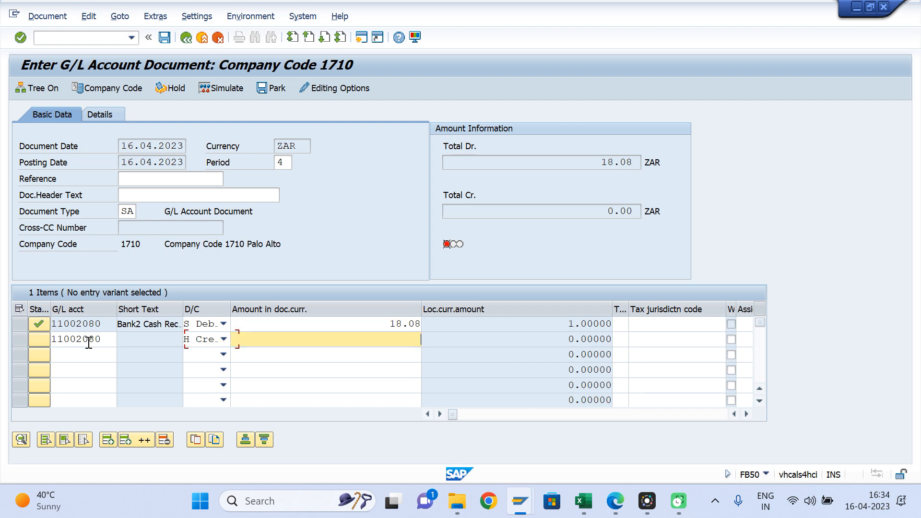
{"action": "type", "text": "18.08"}
{"action": "key", "text": "Return"}
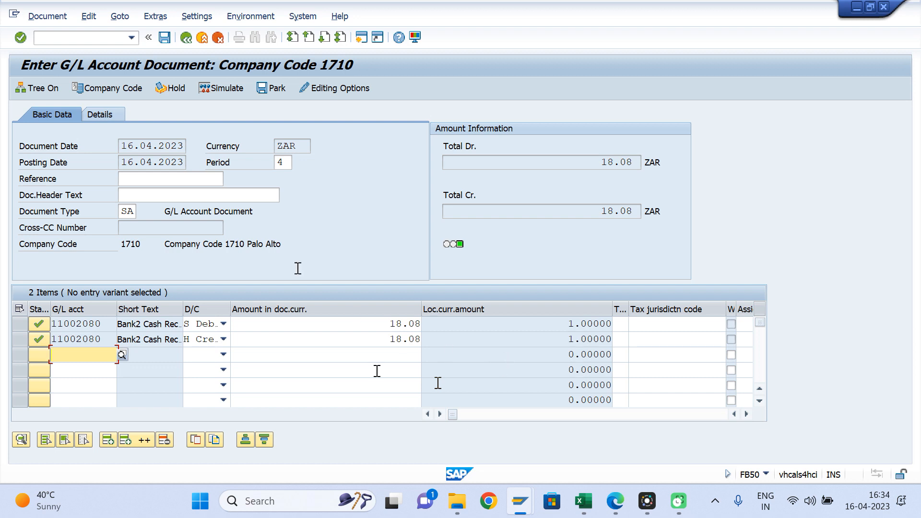
Step: Try to post the document and open the details of the first line item
{"action": "left_click", "coordinate": [165, 41]}
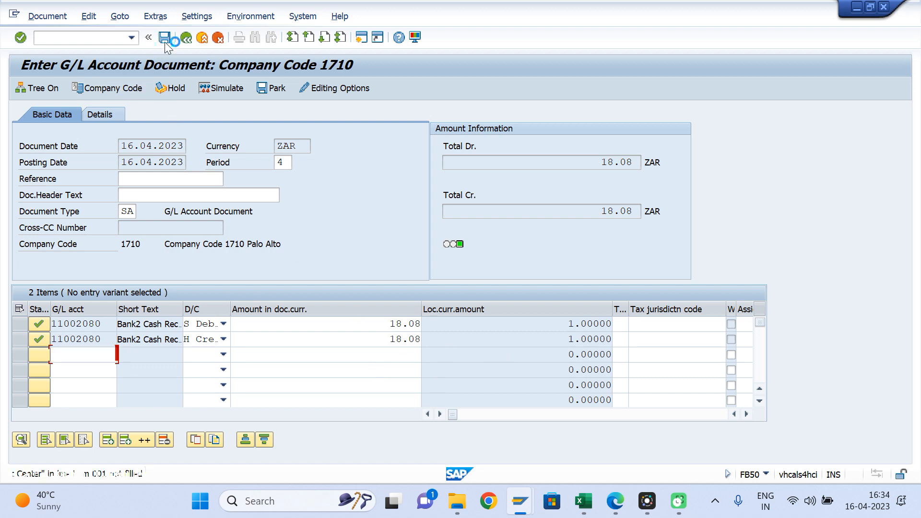
{"action": "double_click", "coordinate": [152, 326]}
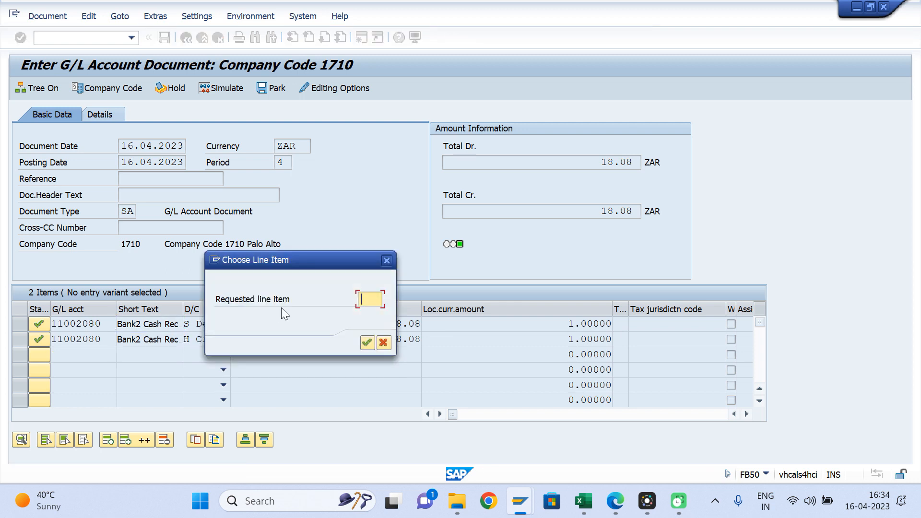
{"action": "key", "text": "Escape"}
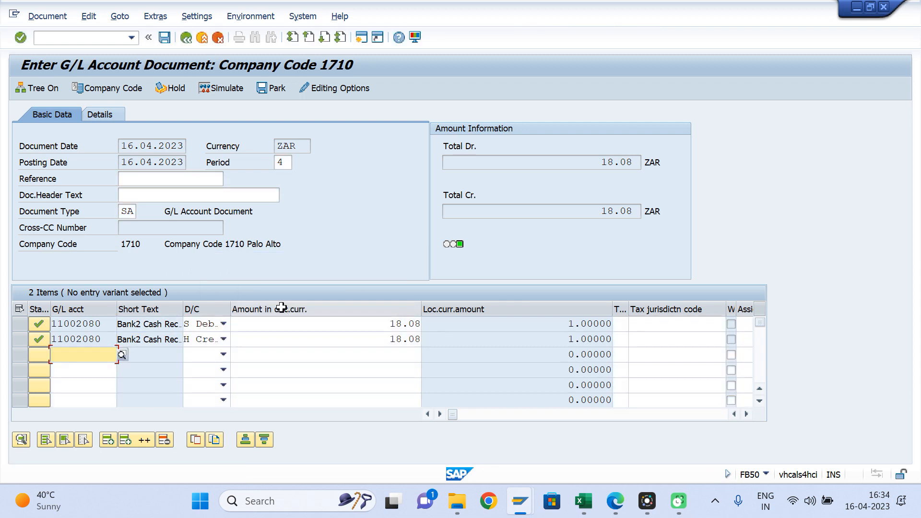
Step: Look up the profit centers and assign SAP-DUMMY to the first line item
{"action": "left_click", "coordinate": [339, 325]}
{"action": "key", "text": "Tab"}
{"action": "key", "text": "Tab"}
{"action": "key", "text": "Tab"}
{"action": "key", "text": "Tab"}
{"action": "key", "text": "Tab"}
{"action": "key", "text": "Tab"}
{"action": "key", "text": "Tab"}
{"action": "key", "text": "Tab"}
{"action": "key", "text": "Tab"}
{"action": "key", "text": "Tab"}
{"action": "key", "text": "Tab"}
{"action": "key", "text": "Tab"}
{"action": "key", "text": "Tab"}
{"action": "key", "text": "Tab"}
{"action": "key", "text": "Tab"}
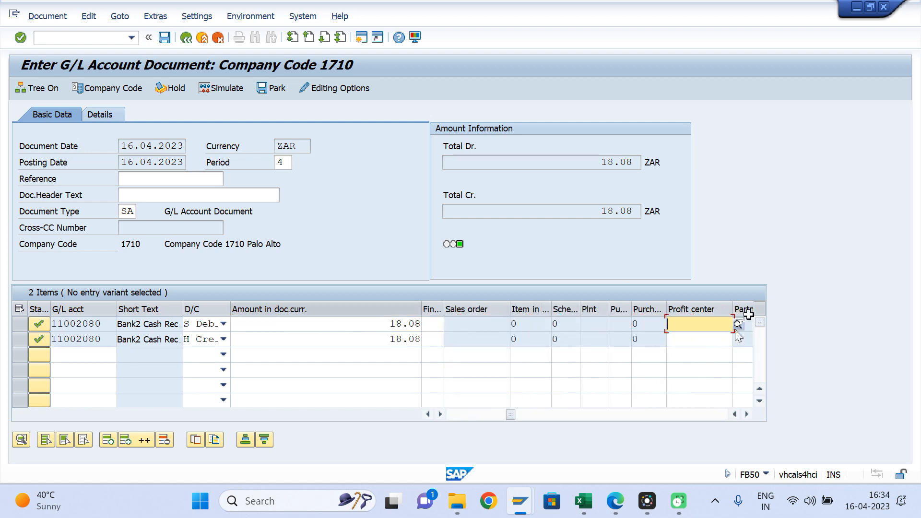
{"action": "left_click", "coordinate": [738, 324]}
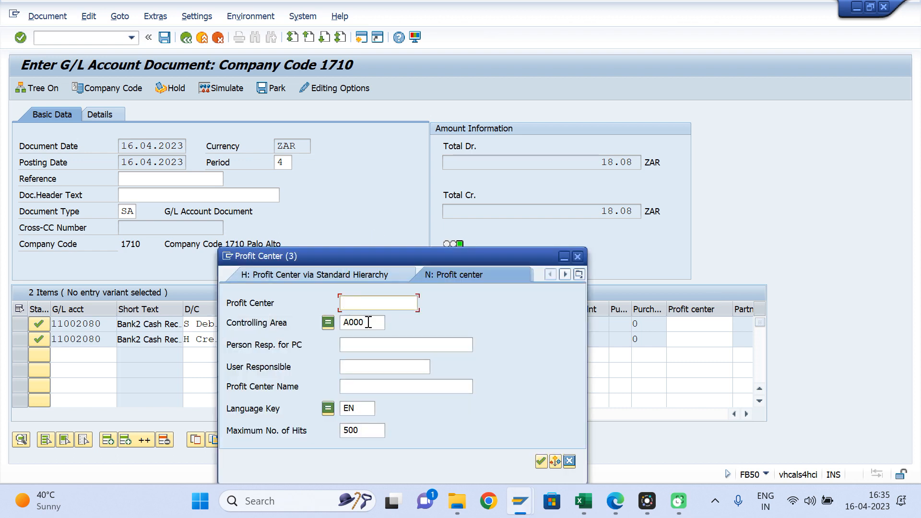
{"action": "type", "text": "\\"}
{"action": "key", "text": "Return"}
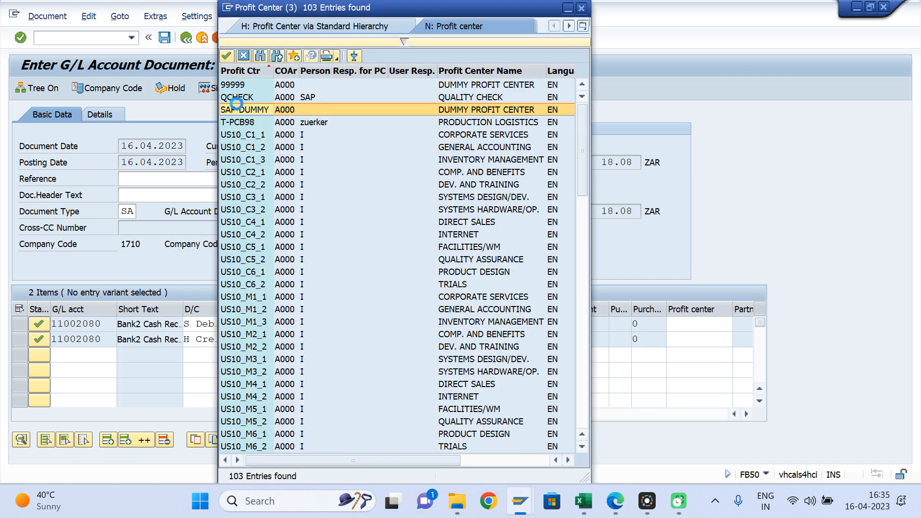
{"action": "double_click", "coordinate": [237, 103]}
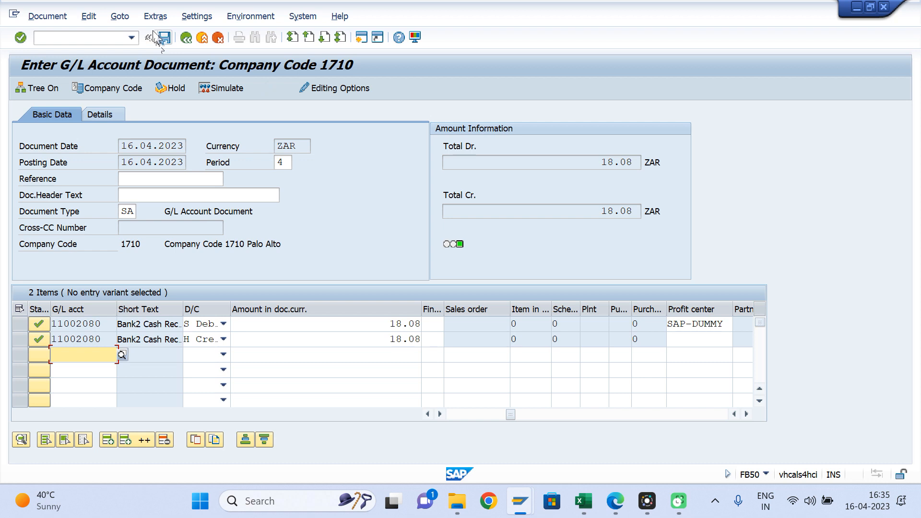
Step: Post the G/L document and display the posted document
{"action": "left_click", "coordinate": [163, 37]}
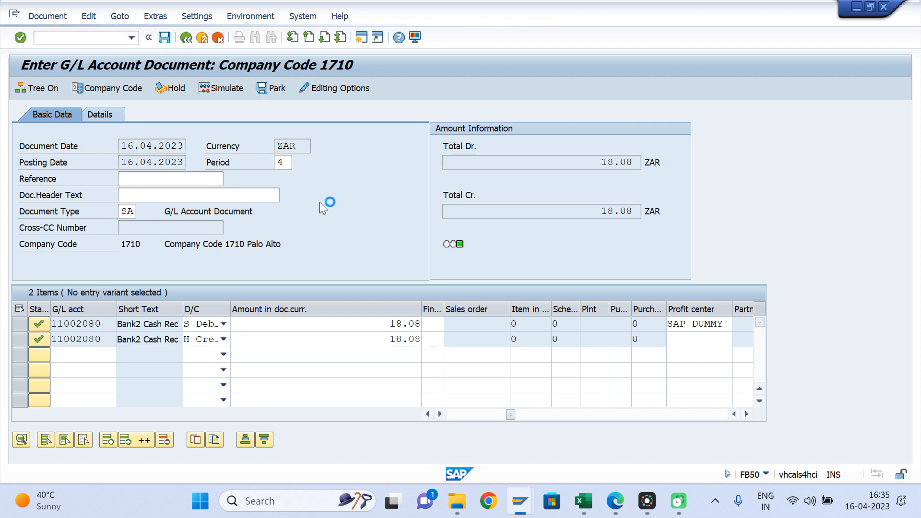
{"action": "left_click", "coordinate": [48, 16]}
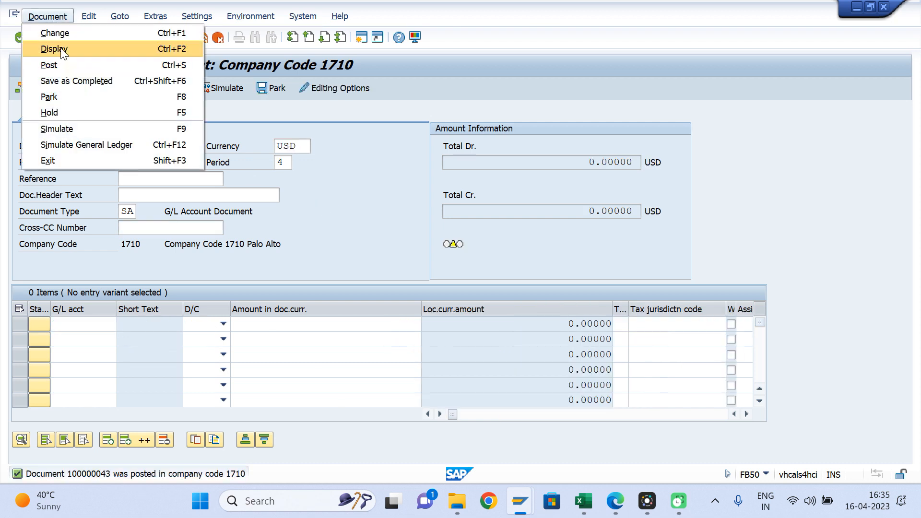
{"action": "left_click", "coordinate": [61, 49]}
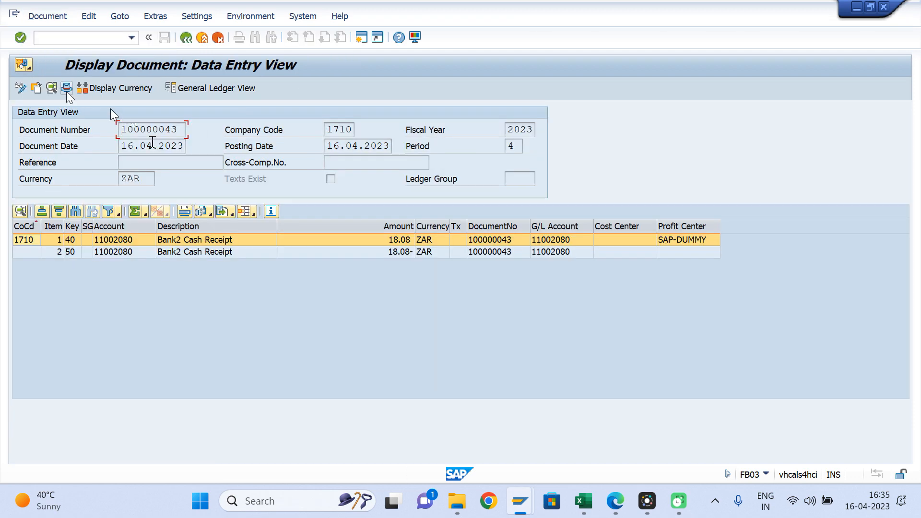
Step: Open the posted document's header and examine its currency pair and exchange rate
{"action": "left_click", "coordinate": [66, 89]}
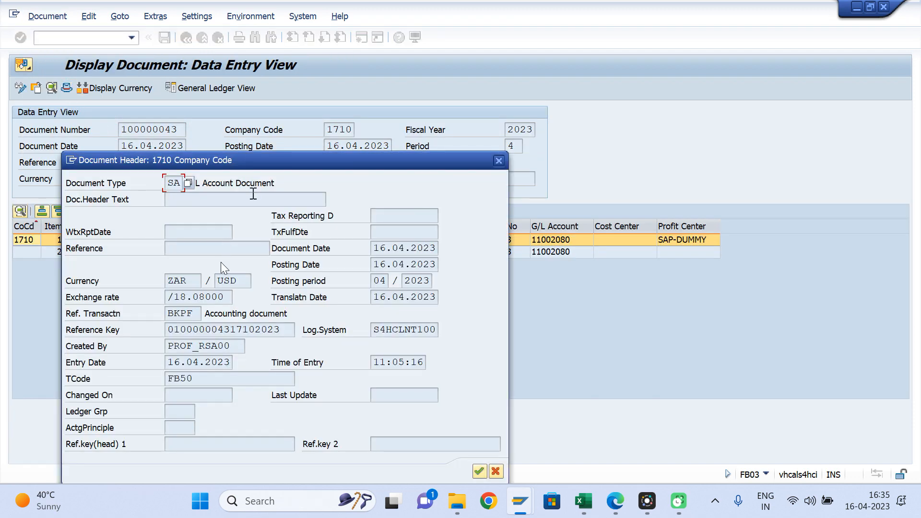
{"action": "left_click_drag", "start_coordinate": [177, 161], "coordinate": [466, 71]}
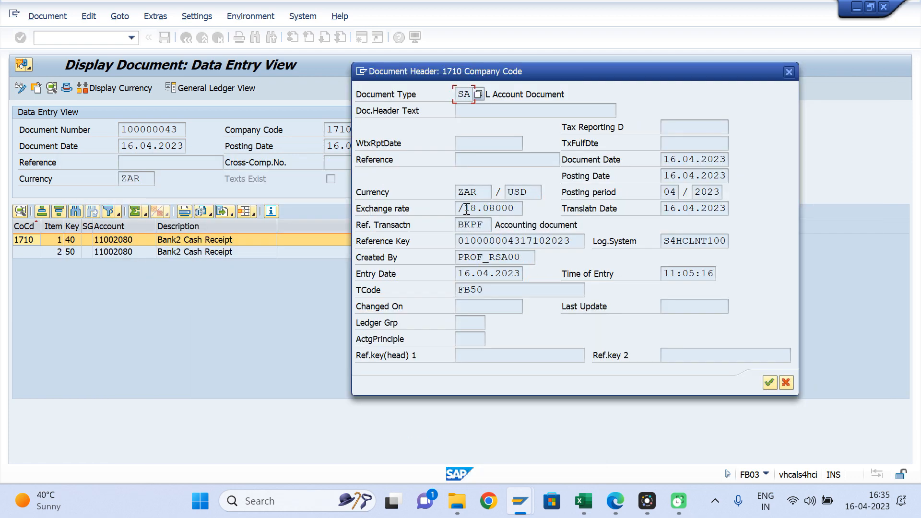
{"action": "left_click", "coordinate": [499, 209]}
{"action": "left_click_drag", "start_coordinate": [510, 208], "coordinate": [437, 211]}
{"action": "left_click", "coordinate": [465, 206]}
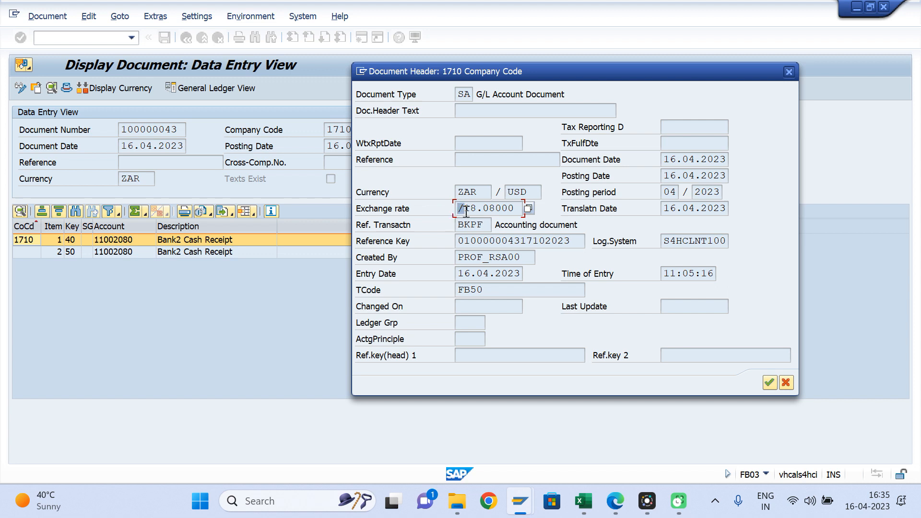
{"action": "left_click", "coordinate": [464, 209]}
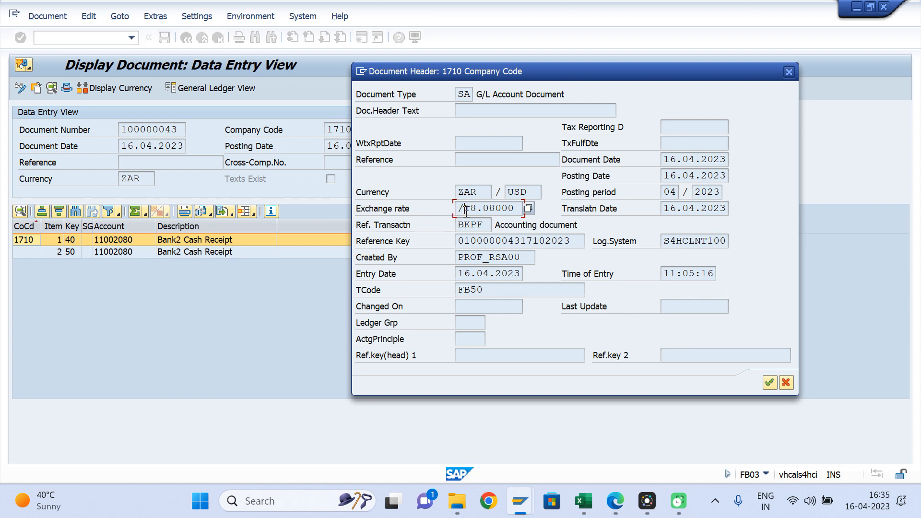
{"action": "double_click", "coordinate": [522, 194]}
{"action": "double_click", "coordinate": [480, 194]}
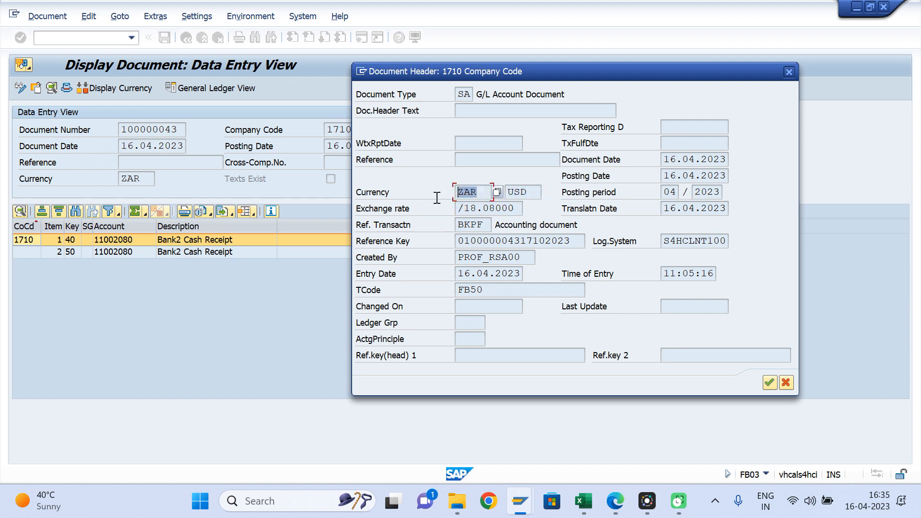
{"action": "left_click", "coordinate": [533, 190]}
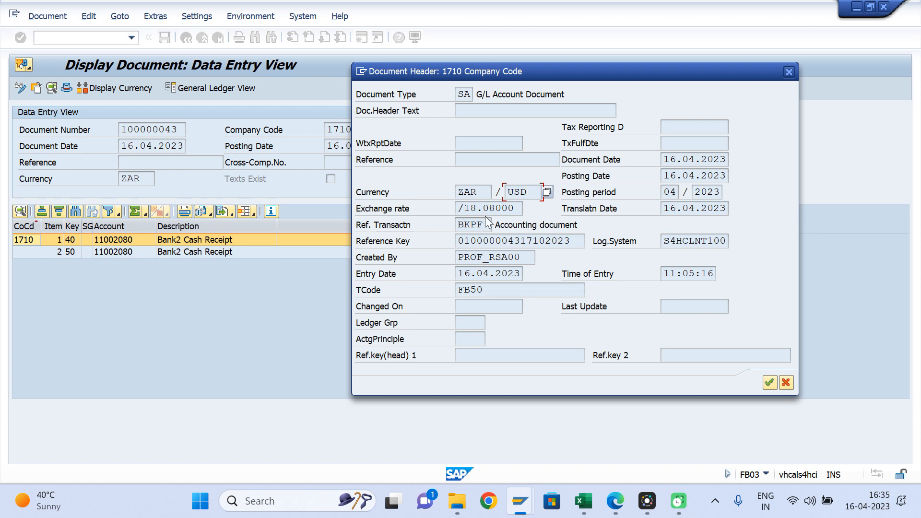
{"action": "left_click_drag", "start_coordinate": [464, 209], "coordinate": [520, 211]}
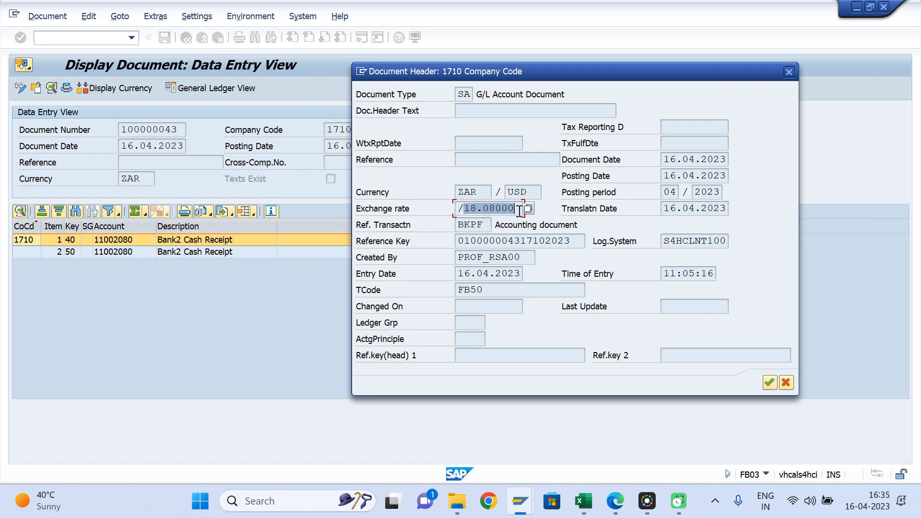
{"action": "left_click", "coordinate": [458, 210]}
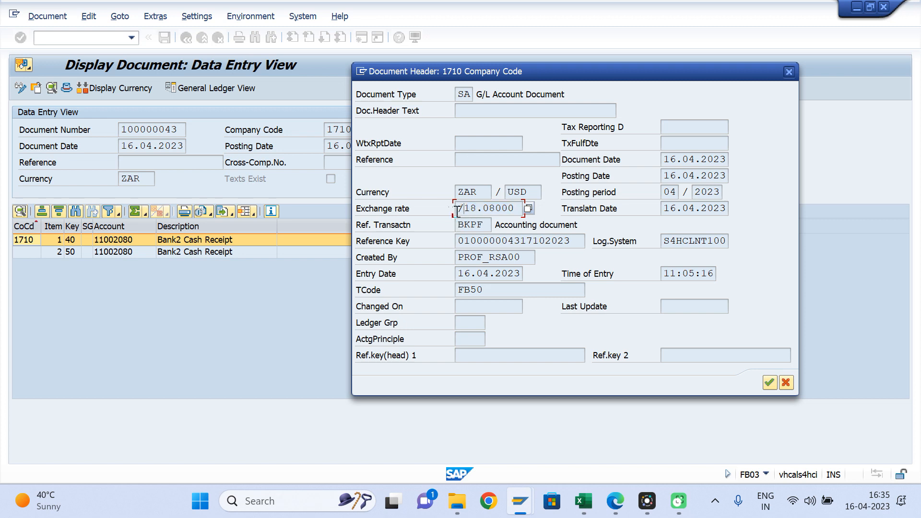
{"action": "left_click", "coordinate": [508, 209]}
{"action": "double_click", "coordinate": [493, 207]}
{"action": "left_click", "coordinate": [528, 192]}
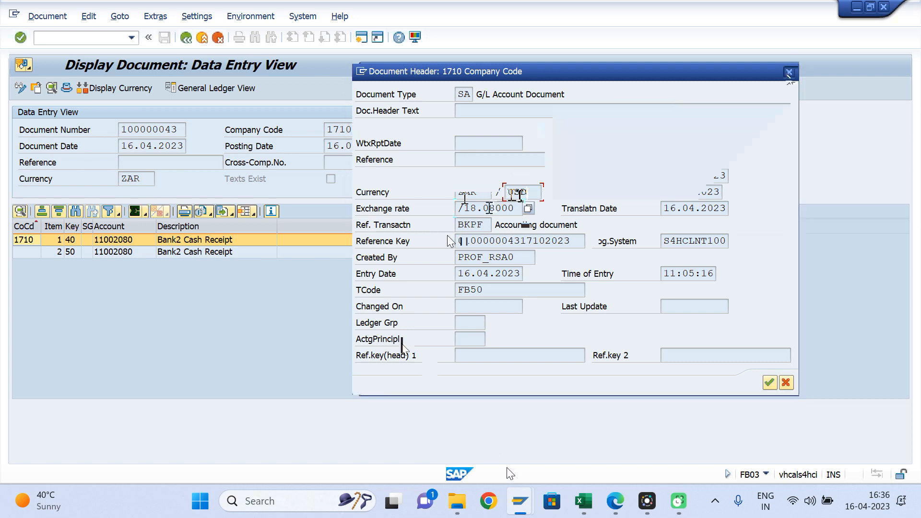
Step: Switch to the exchange rate maintenance session, leave the new entries, and examine the ratios in the Currency Exchange Rates overview
{"action": "mouse_move", "coordinate": [518, 504]}
{"action": "left_click", "coordinate": [396, 450]}
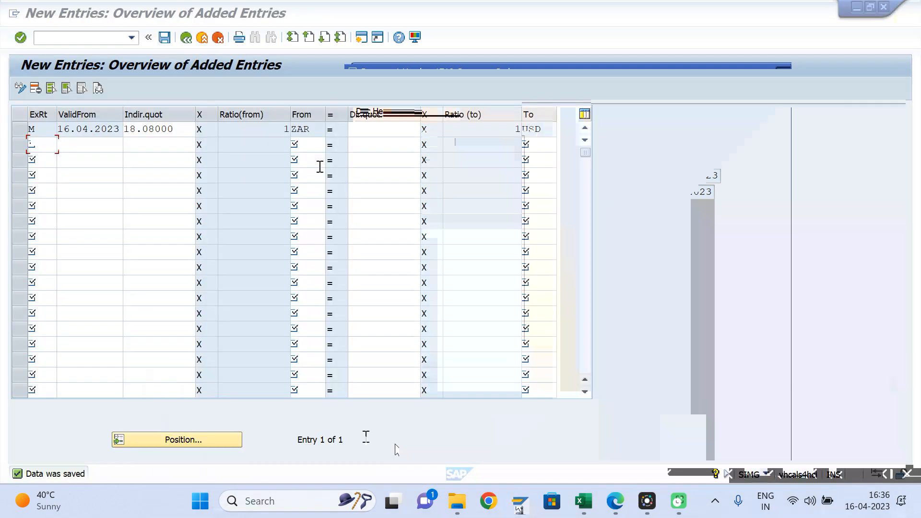
{"action": "left_click", "coordinate": [201, 39]}
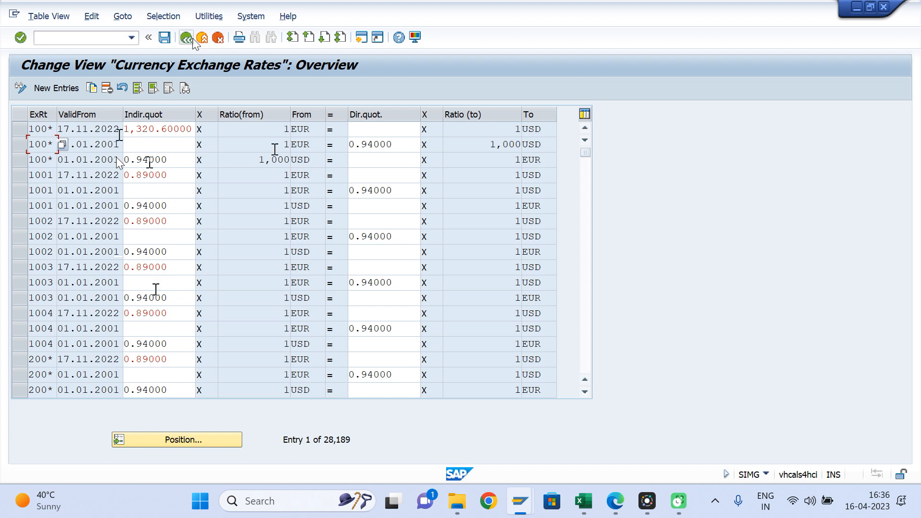
{"action": "left_click", "coordinate": [250, 166]}
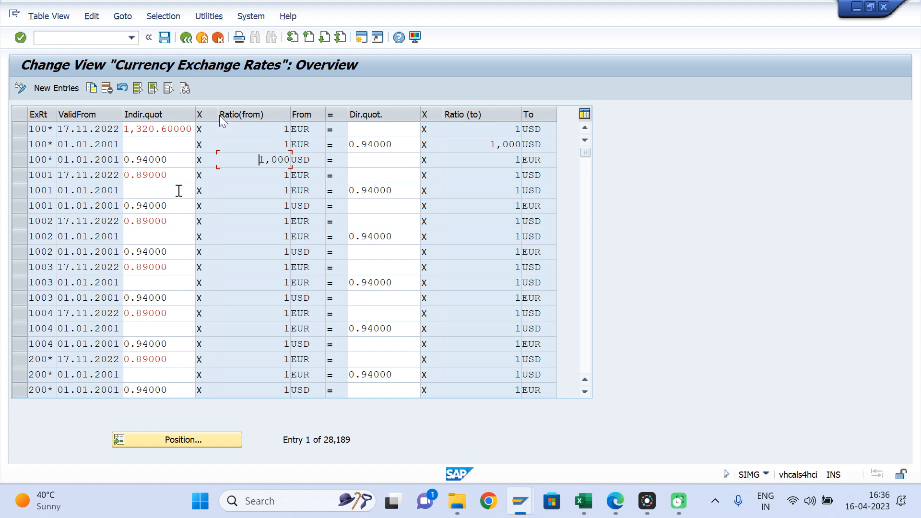
{"action": "left_click", "coordinate": [255, 177]}
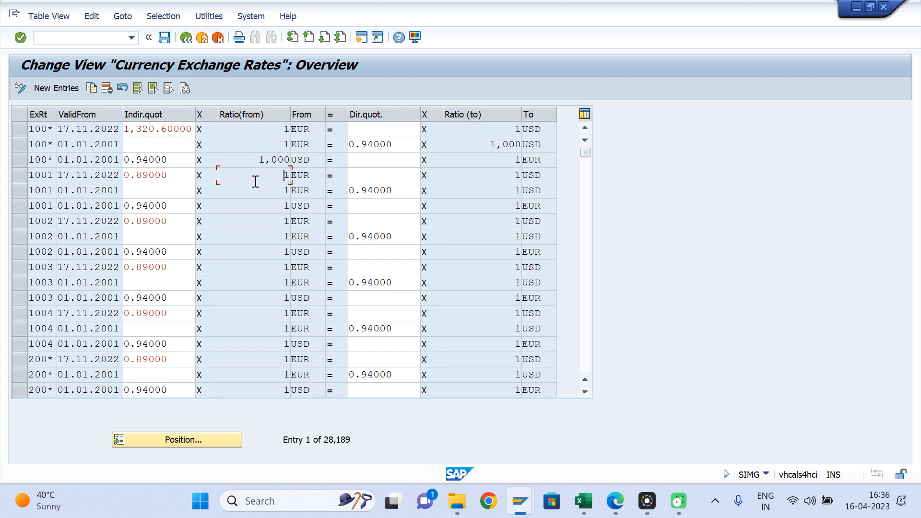
{"action": "left_click", "coordinate": [21, 130]}
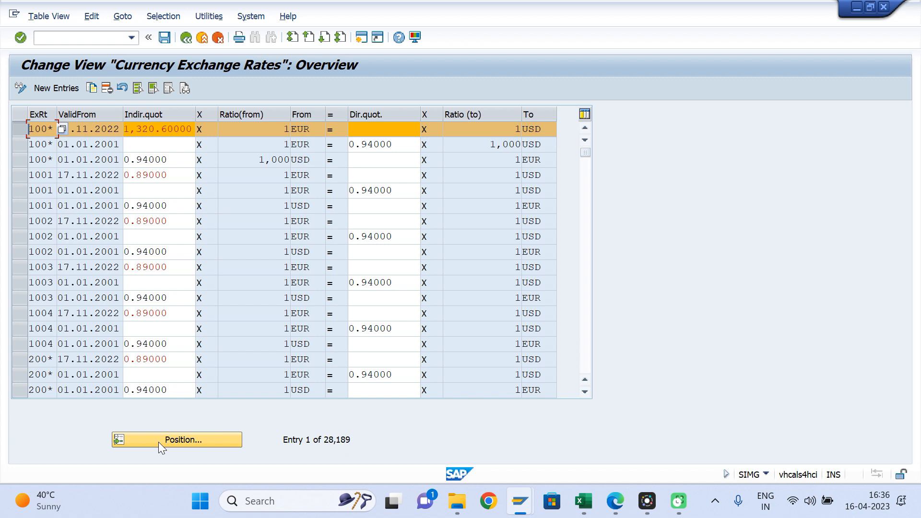
Step: Leave the exchange rates overview and examine entry 1234 in the exchange rate maintenance worklist
{"action": "left_click", "coordinate": [190, 42]}
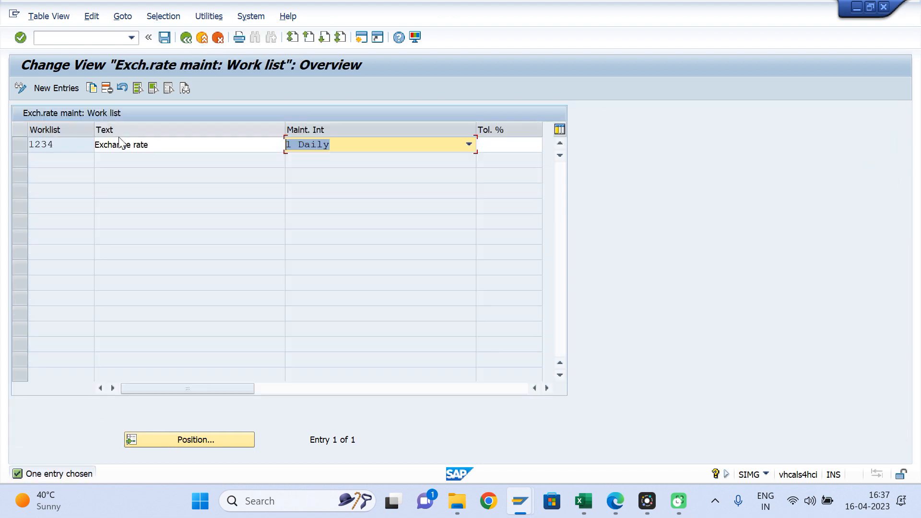
{"action": "left_click", "coordinate": [21, 145]}
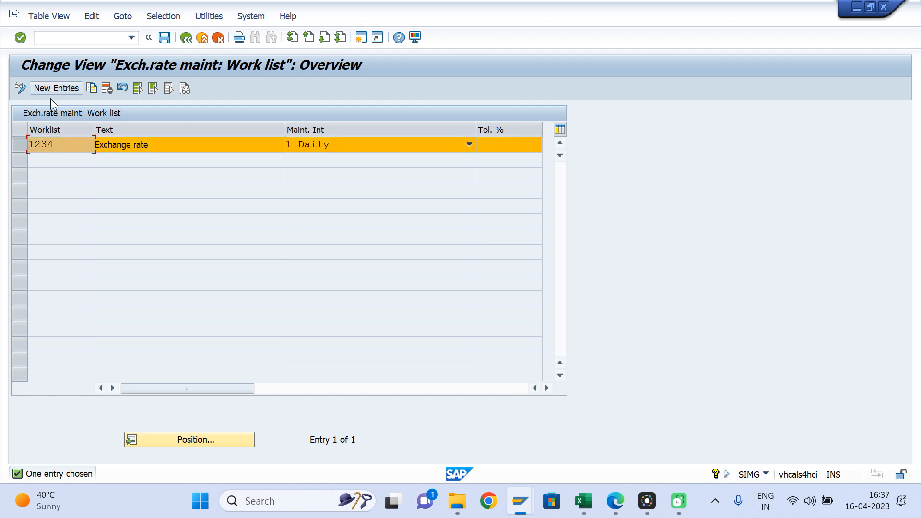
{"action": "left_click", "coordinate": [26, 146]}
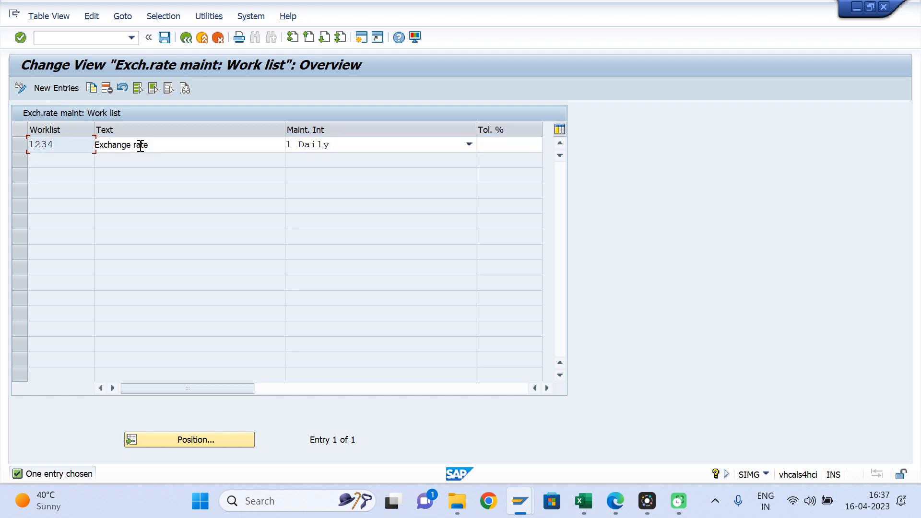
Step: Examine the maintenance interval options for worklist 1234, then leave the worklist definition without changing it
{"action": "left_click", "coordinate": [347, 145]}
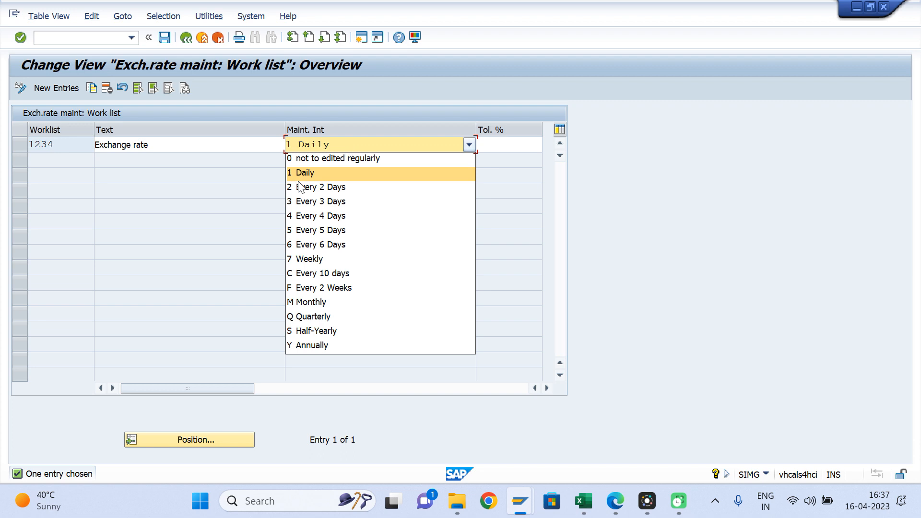
{"action": "left_click", "coordinate": [326, 117]}
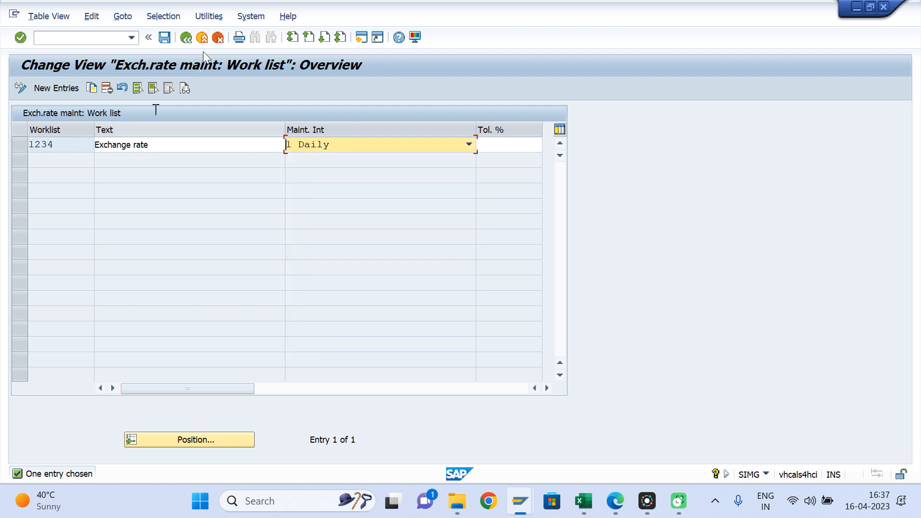
{"action": "left_click", "coordinate": [187, 39]}
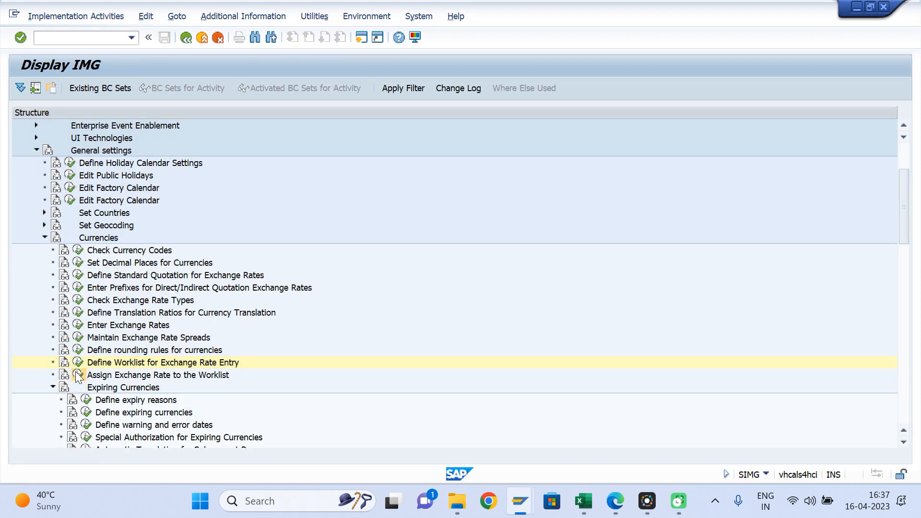
Step: Open Assign Exchange Rate to the Worklist and examine the rate type M, USD to INR entry's worklist and quotation
{"action": "left_click", "coordinate": [77, 375]}
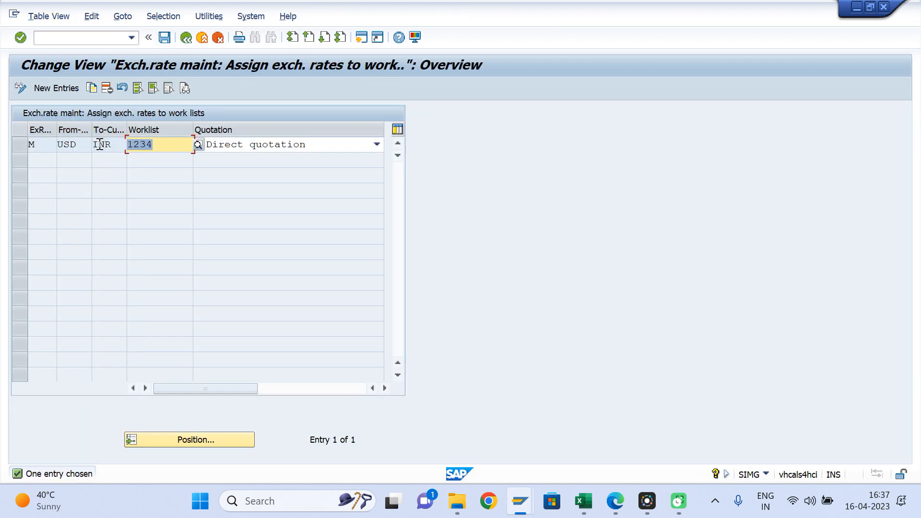
{"action": "left_click", "coordinate": [98, 142]}
{"action": "left_click", "coordinate": [17, 146]}
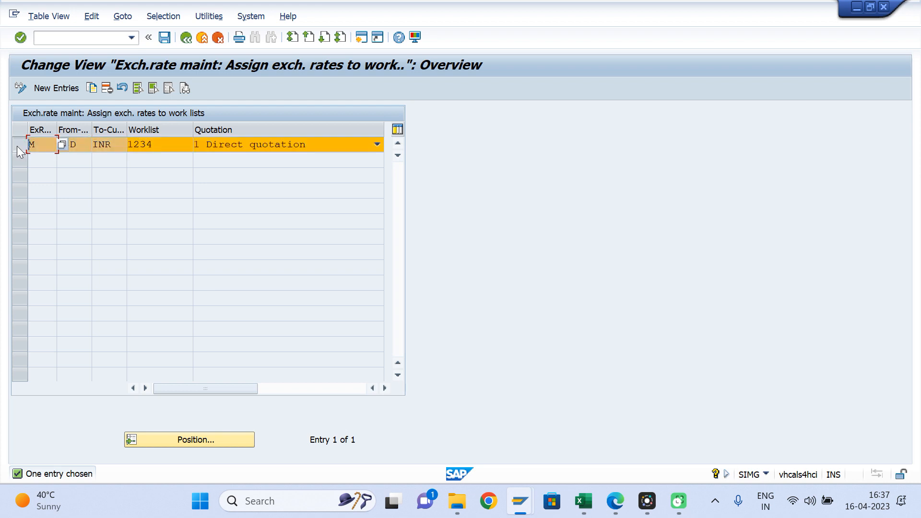
{"action": "left_click", "coordinate": [16, 145]}
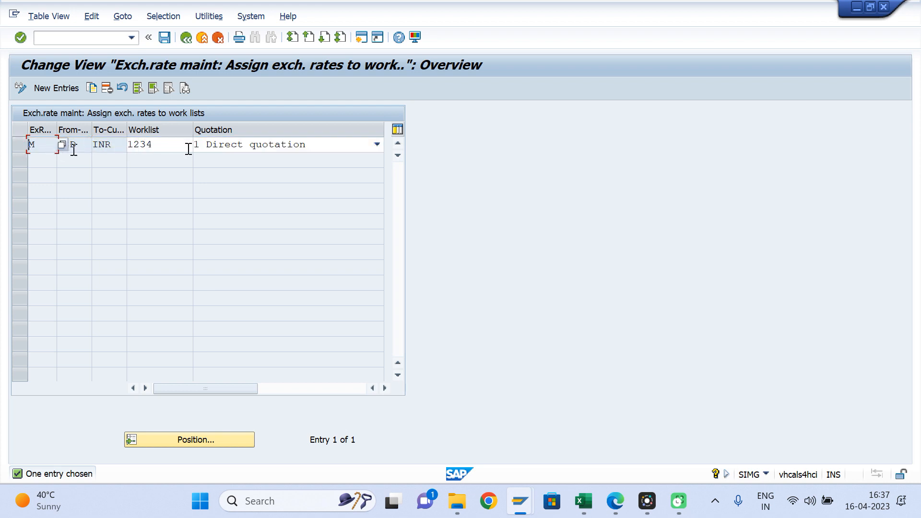
{"action": "left_click", "coordinate": [155, 144]}
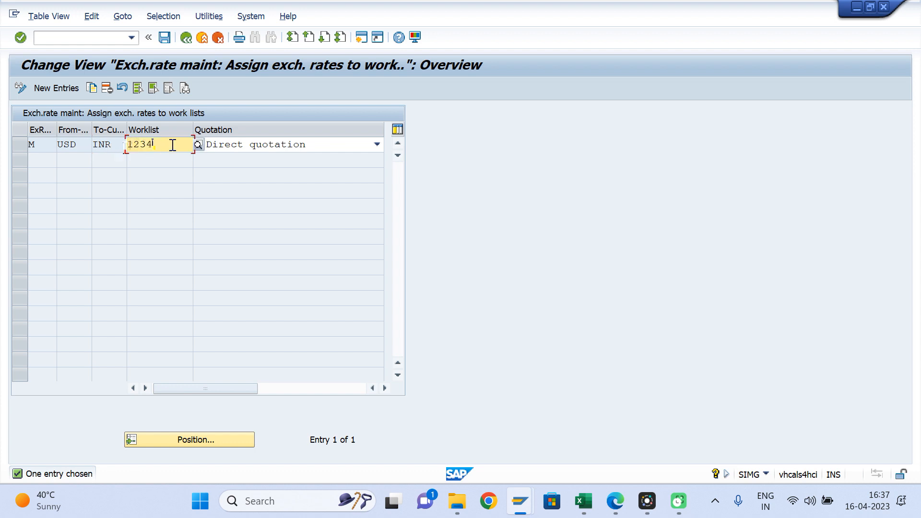
{"action": "left_click_drag", "start_coordinate": [172, 144], "coordinate": [128, 145]}
{"action": "left_click", "coordinate": [25, 146]}
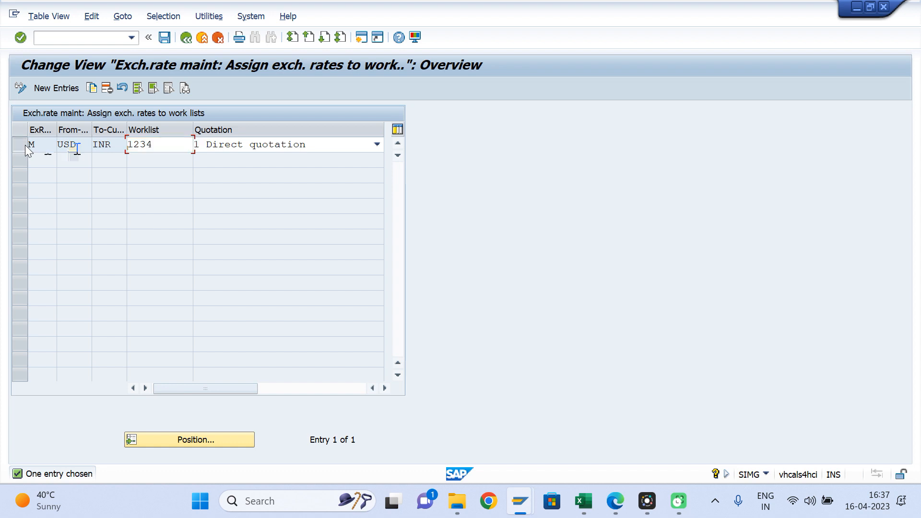
{"action": "left_click", "coordinate": [25, 145]}
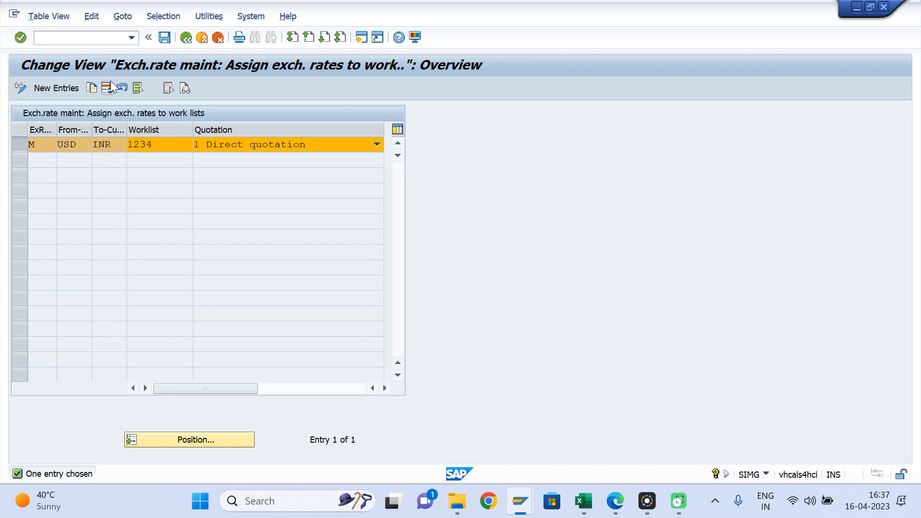
Step: Run transaction S_B20_88000153 from a session at the start screen and mark exchange rate worklist 1234 as completed
{"action": "key", "text": "shift+F3"}
{"action": "left_click", "coordinate": [131, 37]}
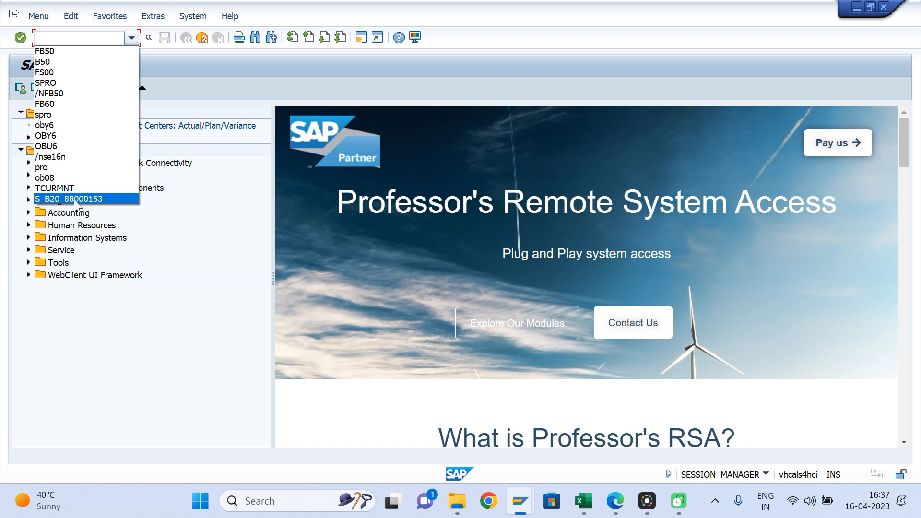
{"action": "left_click", "coordinate": [74, 200]}
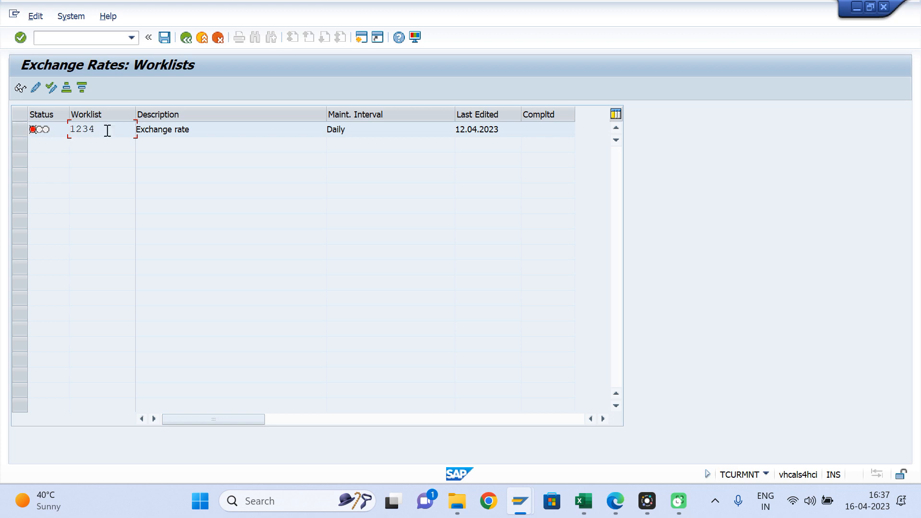
{"action": "left_click", "coordinate": [21, 128]}
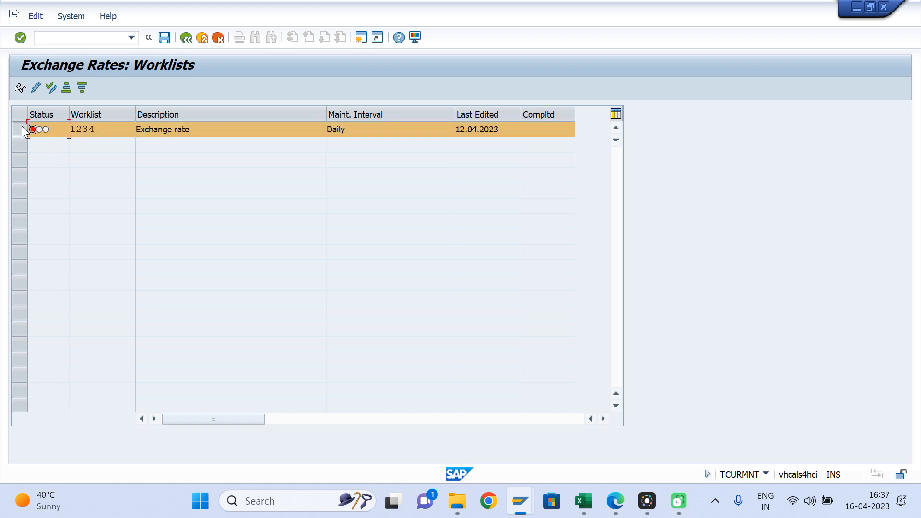
{"action": "left_click", "coordinate": [52, 89]}
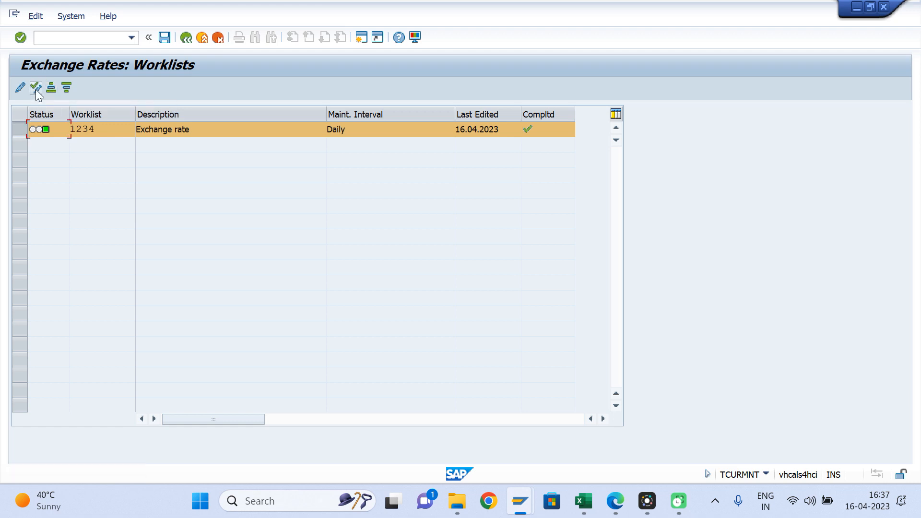
Step: Open exchange rate entry for worklist 1234 and set the USD/INR valid-from date to 16.04.2023
{"action": "left_click", "coordinate": [20, 88]}
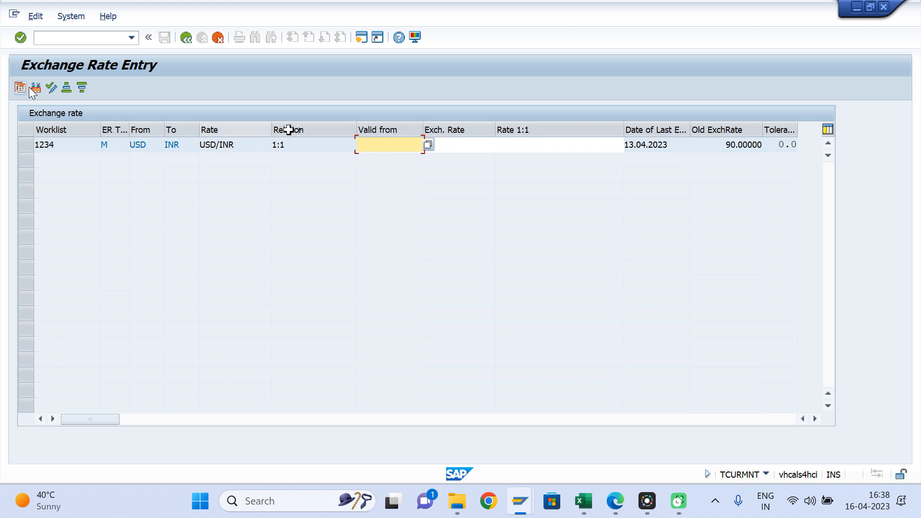
{"action": "left_click", "coordinate": [408, 145]}
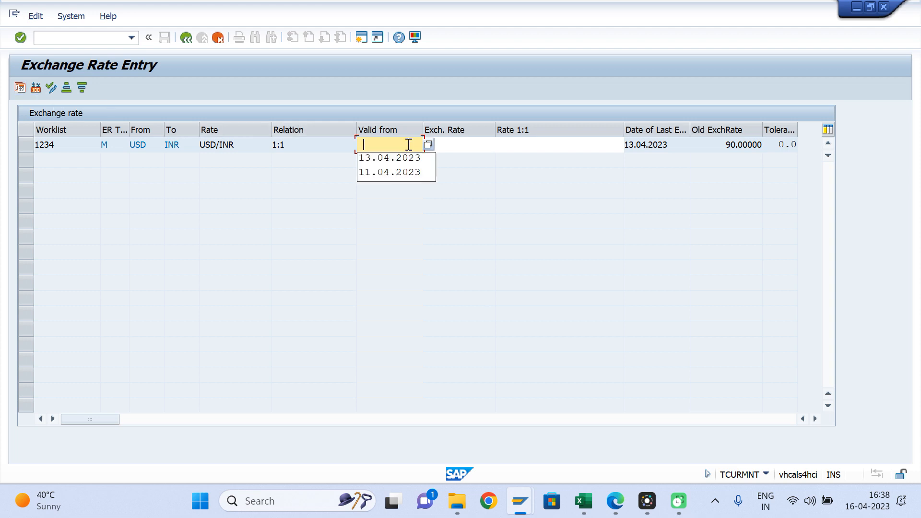
{"action": "key", "text": "Down"}
{"action": "key", "text": "Return"}
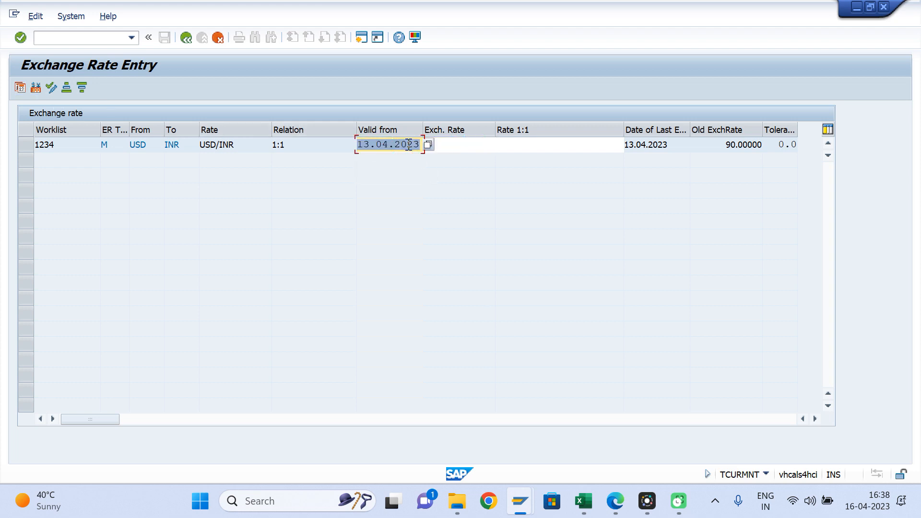
{"action": "type", "text": "16."}
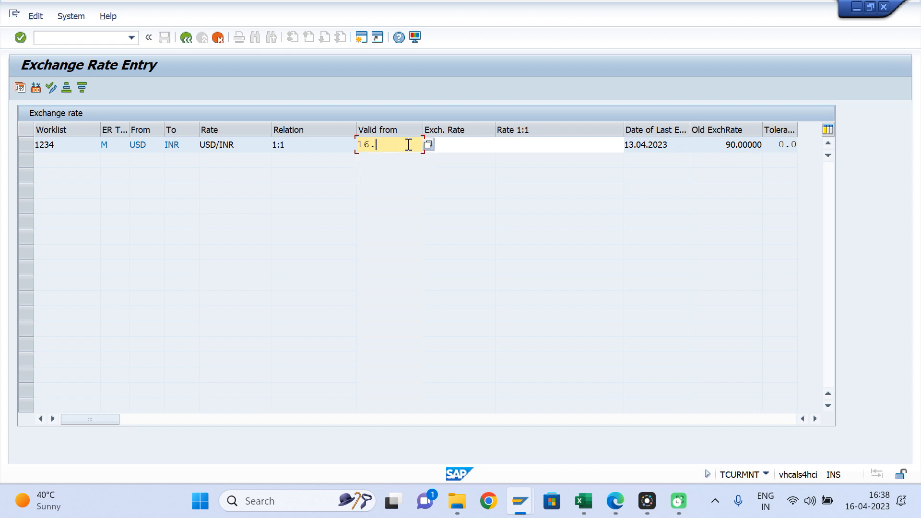
{"action": "type", "text": "04.2023"}
Step: Set the USD/INR exchange rate to 100, mark the worklist as completed, and save it
{"action": "left_click", "coordinate": [459, 144]}
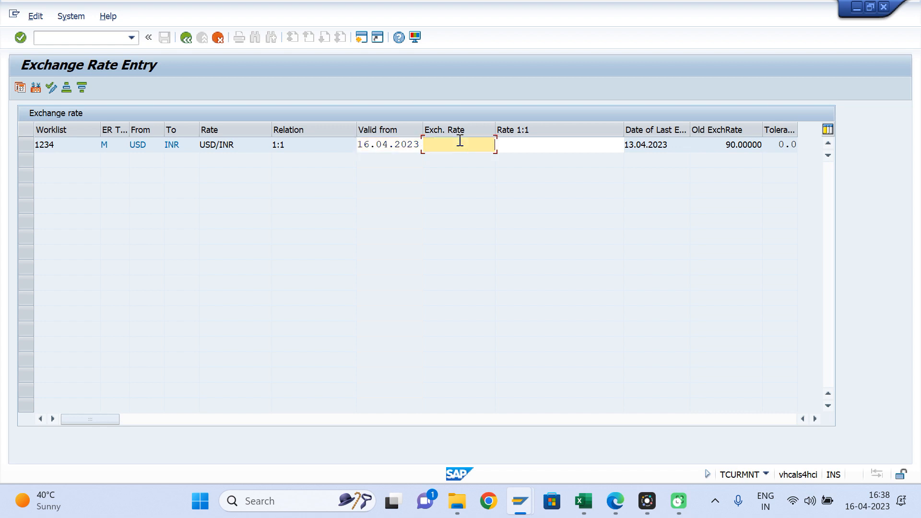
{"action": "type", "text": "100"}
{"action": "key", "text": "Return"}
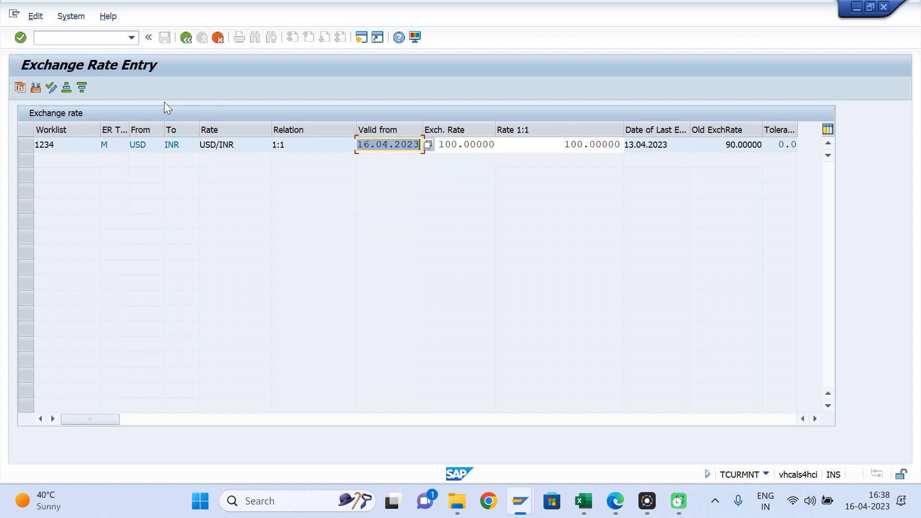
{"action": "left_click", "coordinate": [50, 89]}
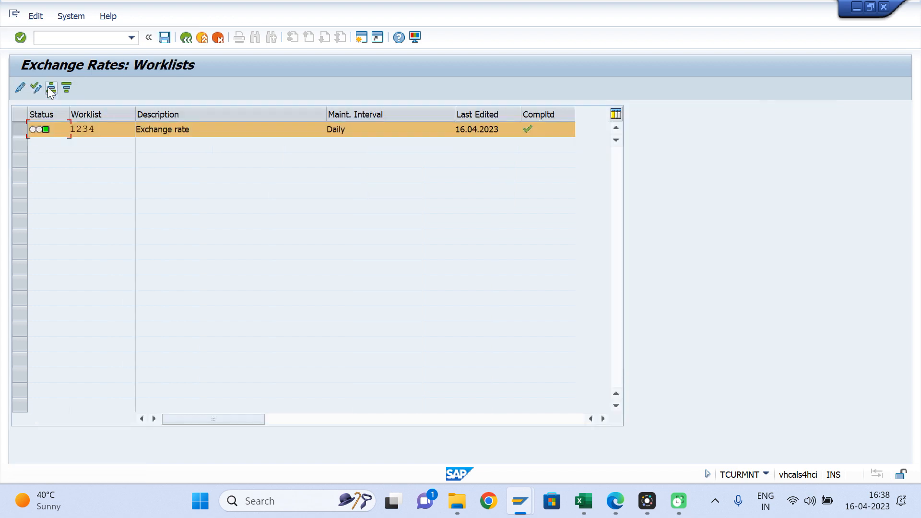
{"action": "left_click", "coordinate": [165, 42]}
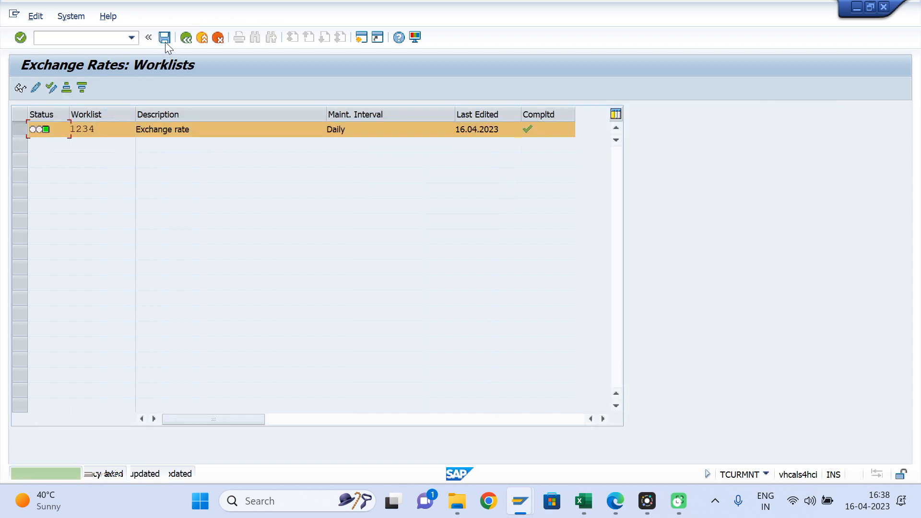
Step: Switch to the worklist assignment session, leave the assignment view, and open Enter Exchange Rates from the IMG
{"action": "mouse_move", "coordinate": [520, 501]}
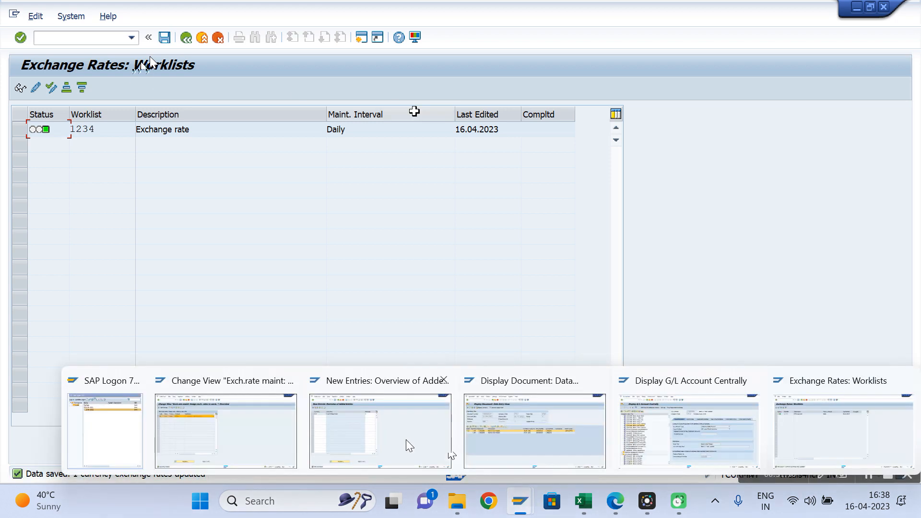
{"action": "left_click", "coordinate": [370, 438]}
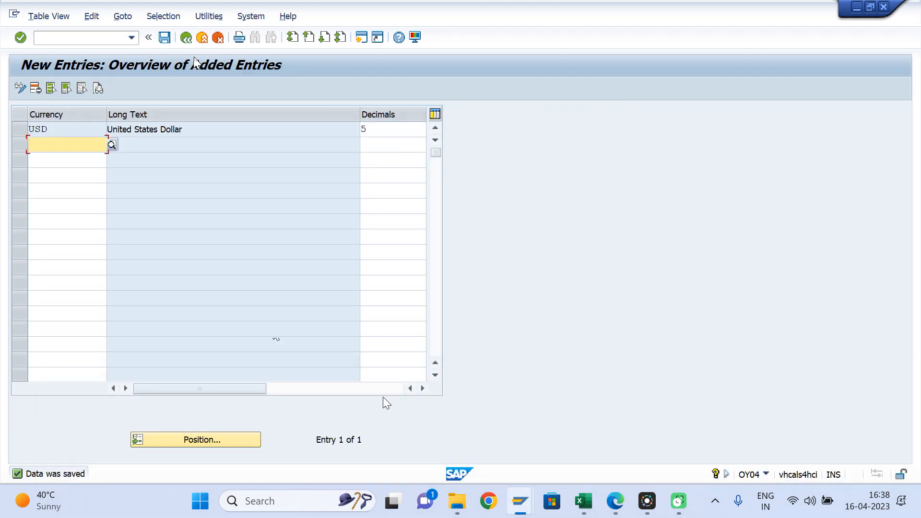
{"action": "mouse_move", "coordinate": [520, 501]}
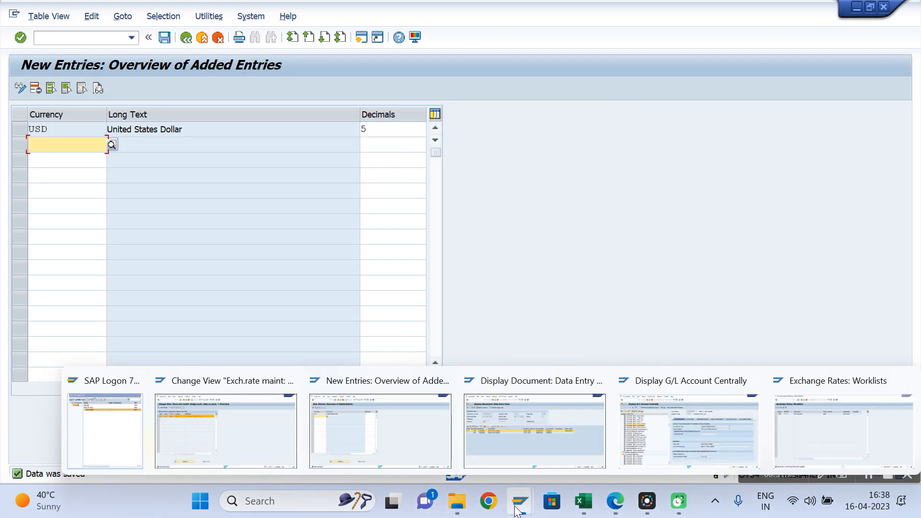
{"action": "left_click", "coordinate": [283, 437]}
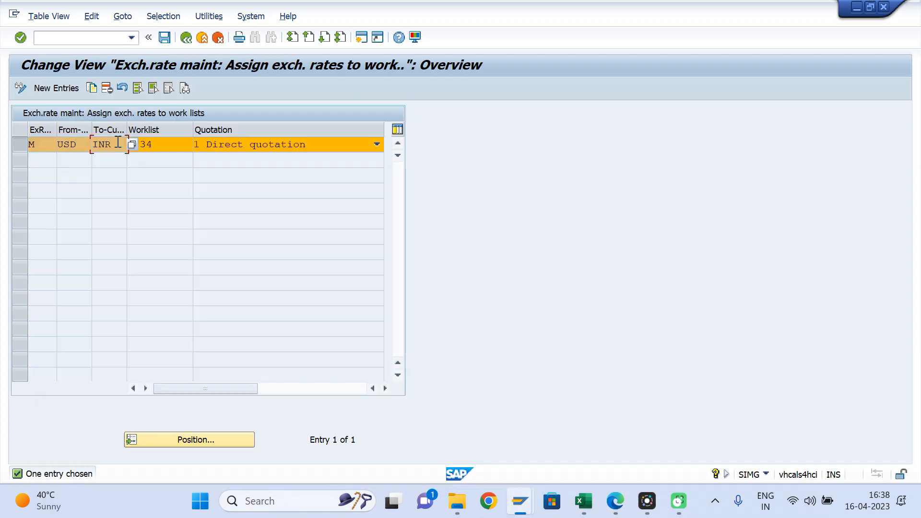
{"action": "left_click", "coordinate": [186, 38]}
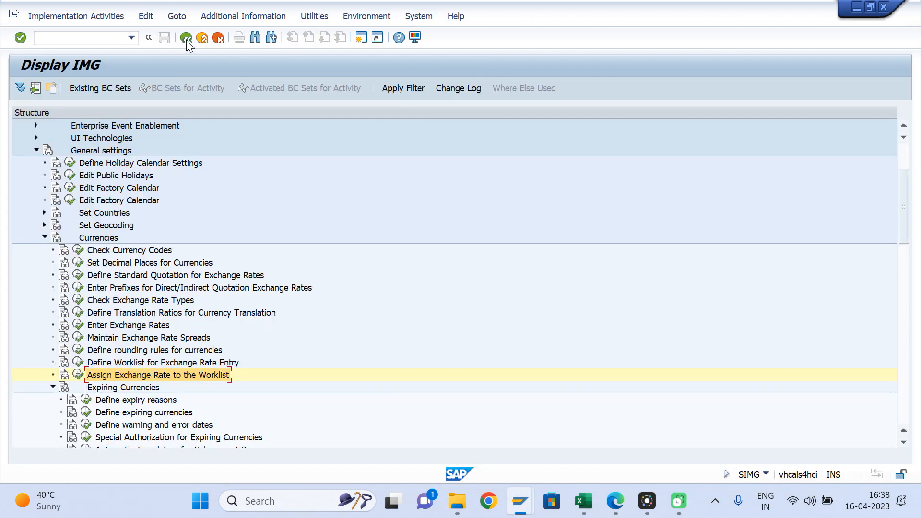
{"action": "left_click", "coordinate": [79, 326]}
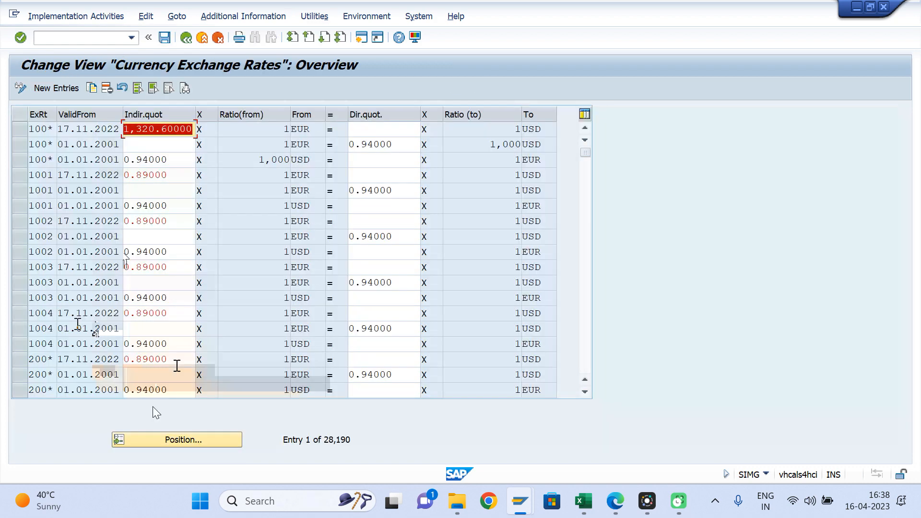
Step: Position the Currency Exchange Rates overview at rate type M, from currency USD, to currency INR
{"action": "left_click", "coordinate": [164, 439]}
{"action": "type", "text": "M"}
{"action": "key", "text": "Tab"}
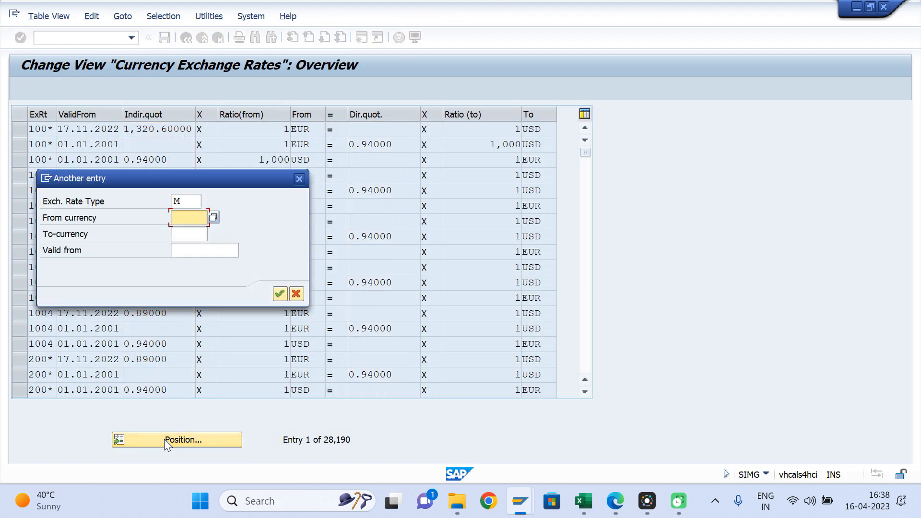
{"action": "type", "text": "USD"}
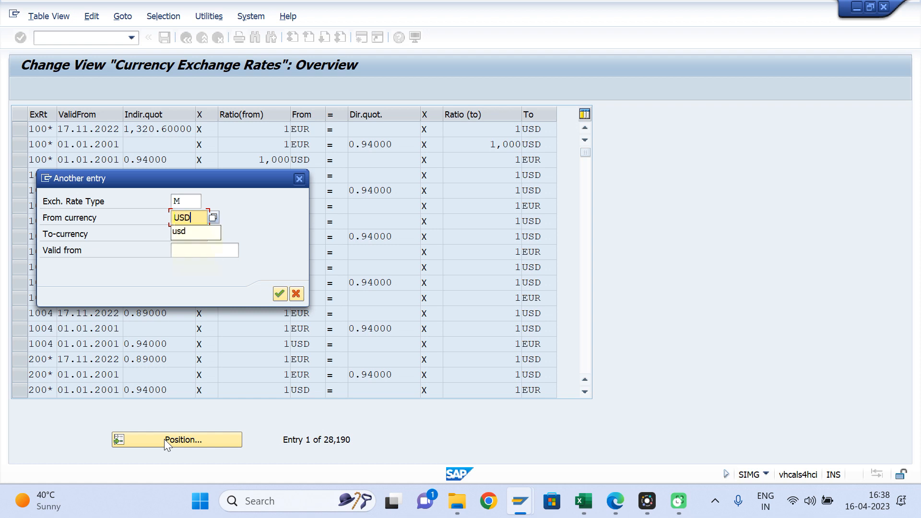
{"action": "key", "text": "Tab"}
{"action": "type", "text": "INR"}
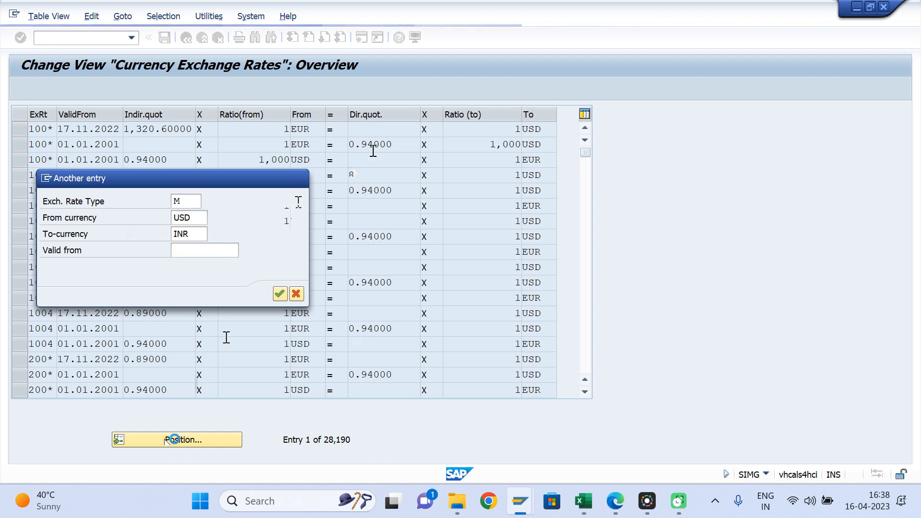